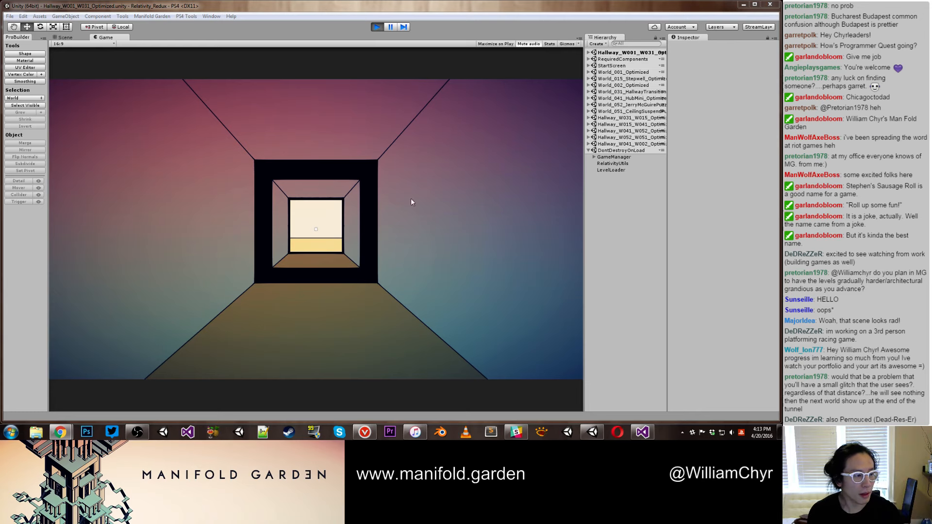
Step: Look down the hallway in the running game, then end play mode and return to the Hallway_W001_W031 scene
left_click(408, 214)
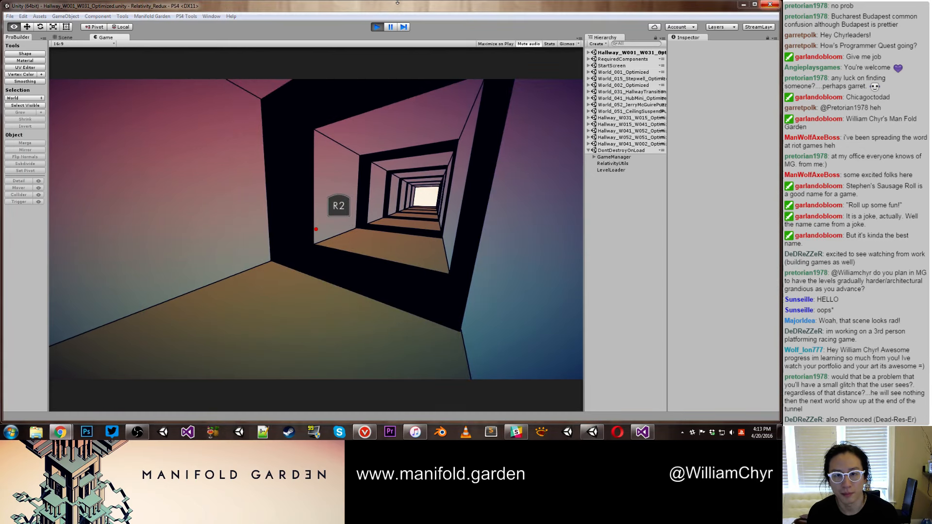
left_click(377, 26)
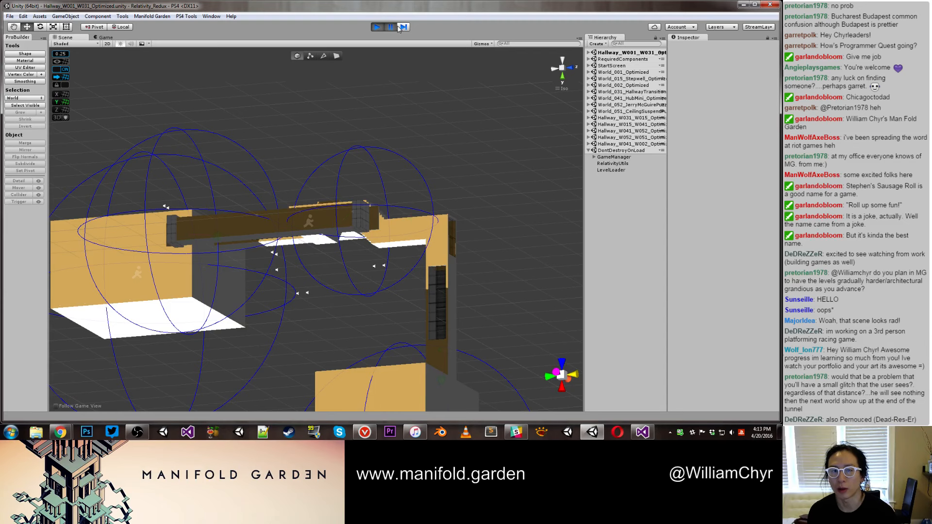
left_click(389, 27)
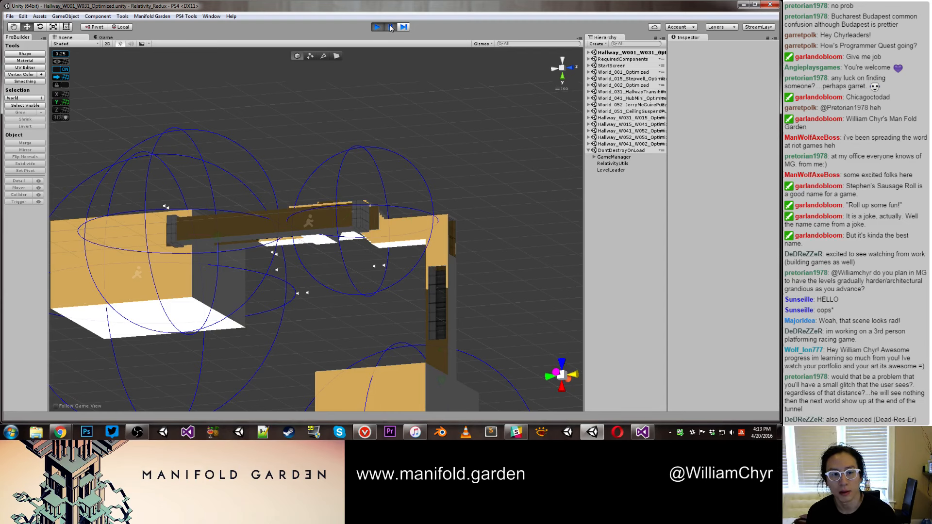
left_click(390, 27)
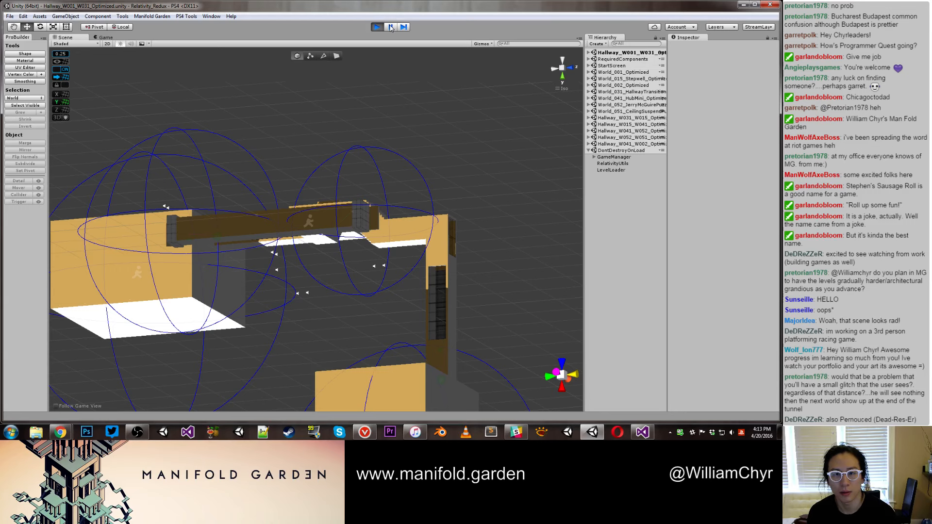
key("ctrl+p")
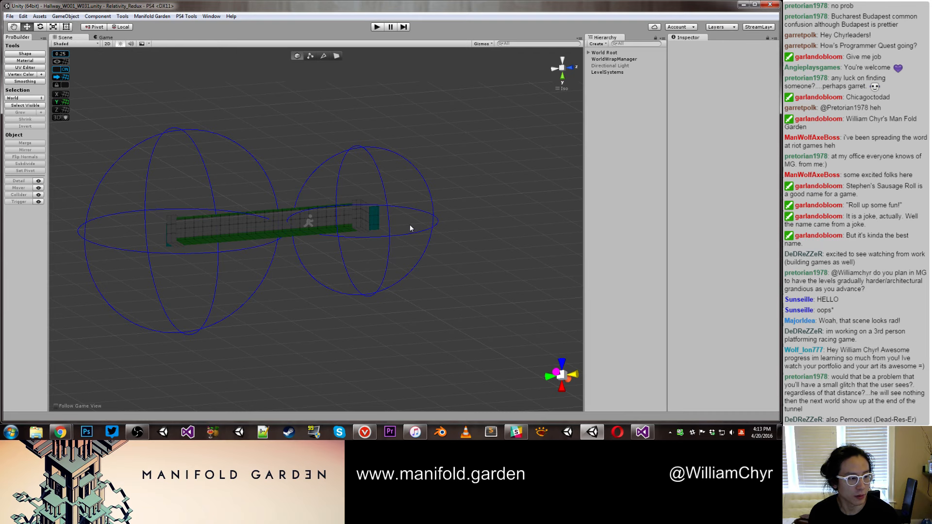
Step: Inspect the portals to World 031 and World 001 at the two ends of the hallway tunnel
right_click_drag(414, 225, 450, 251)
left_click(450, 259)
middle_click_drag(450, 259, 423, 266)
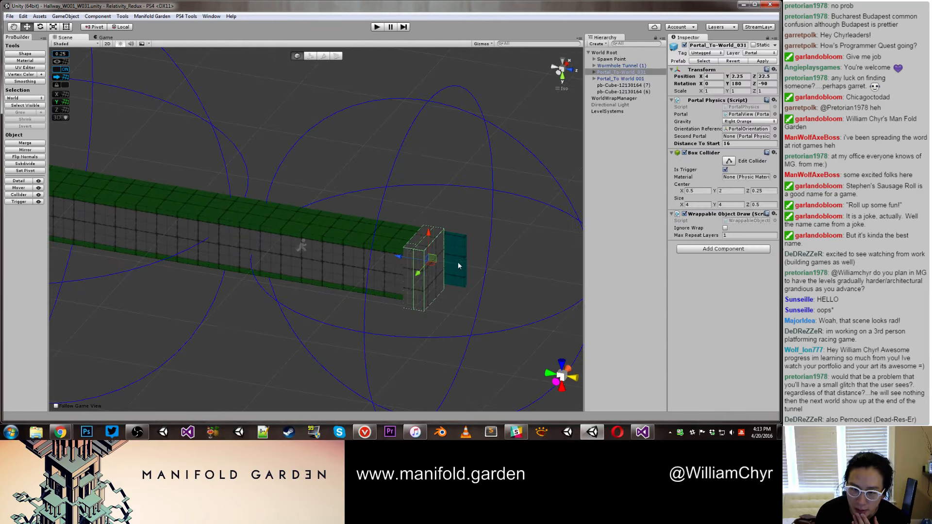
scroll(474, 269, "down", 1)
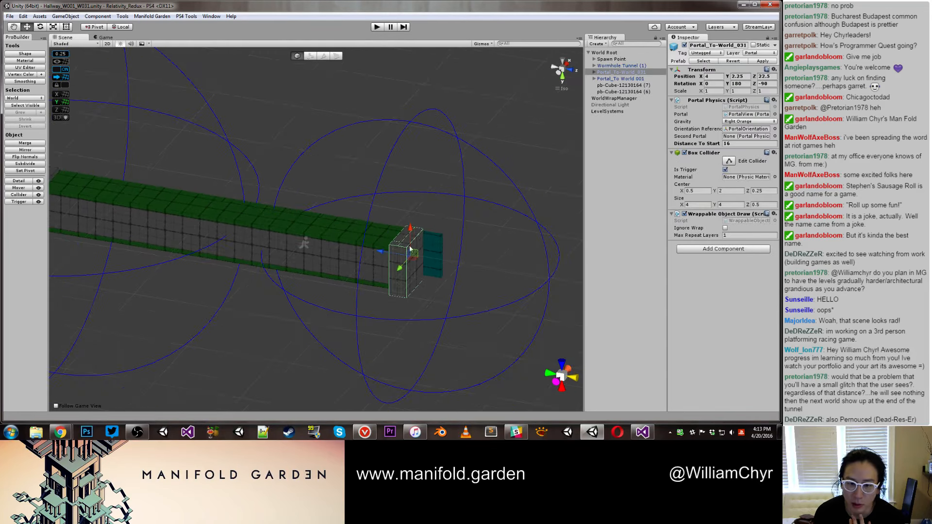
scroll(383, 236, "down", 3)
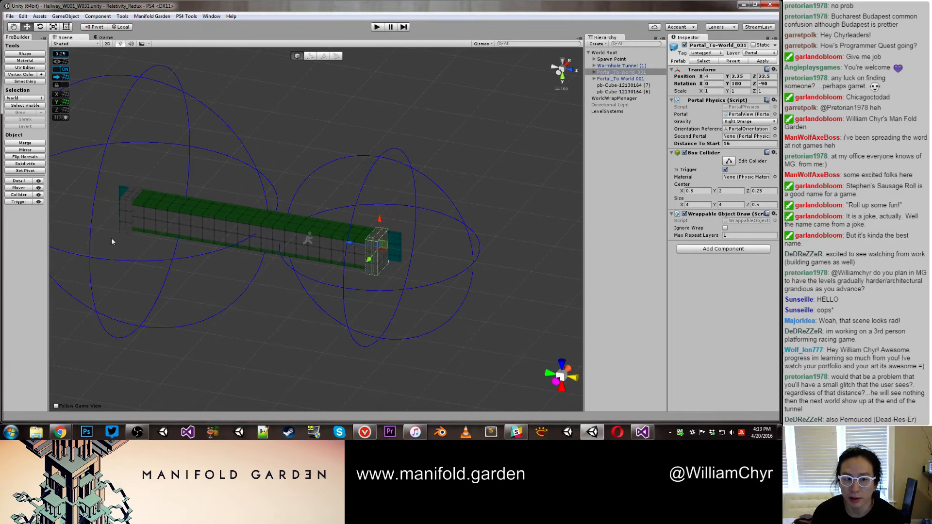
left_click(129, 197)
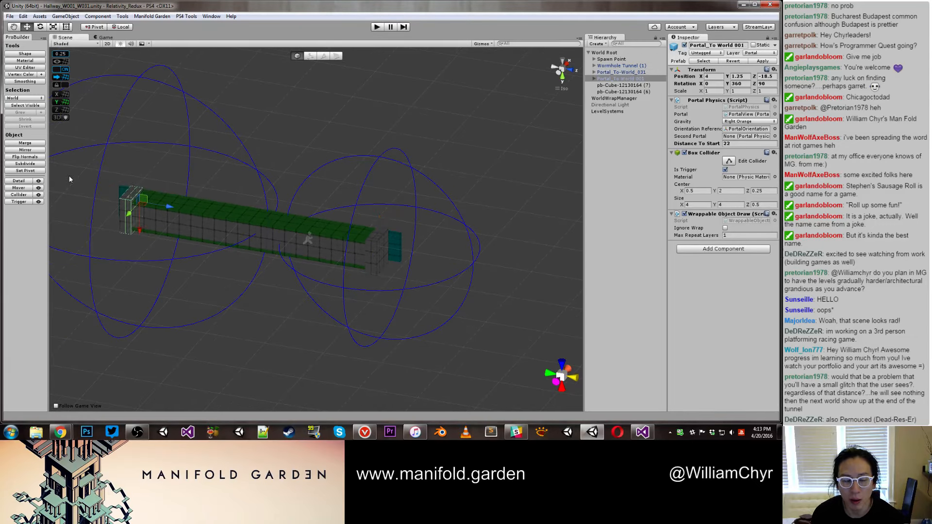
scroll(77, 180, "down", 2)
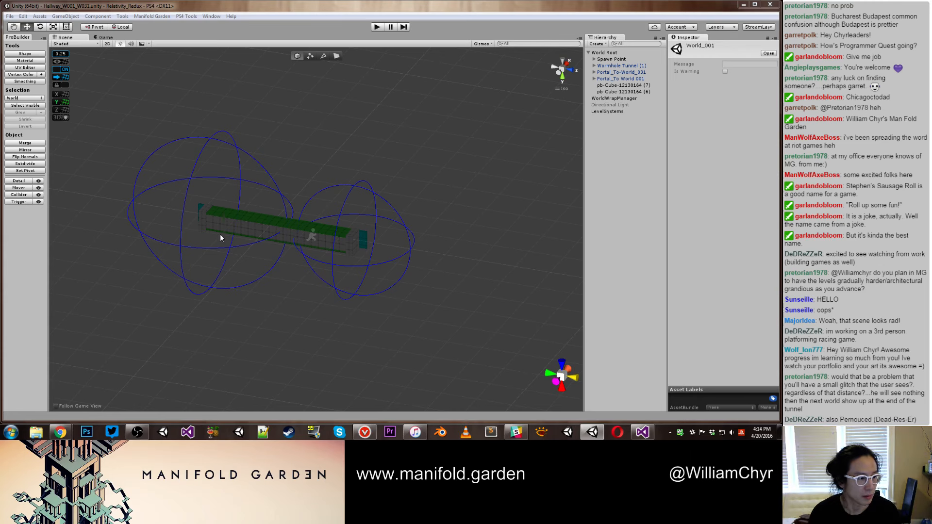
Step: Load the World_001 scene alongside the hallway scene, and select and frame its portal to World 031
left_click_drag(220, 233, 559, 231, "alt")
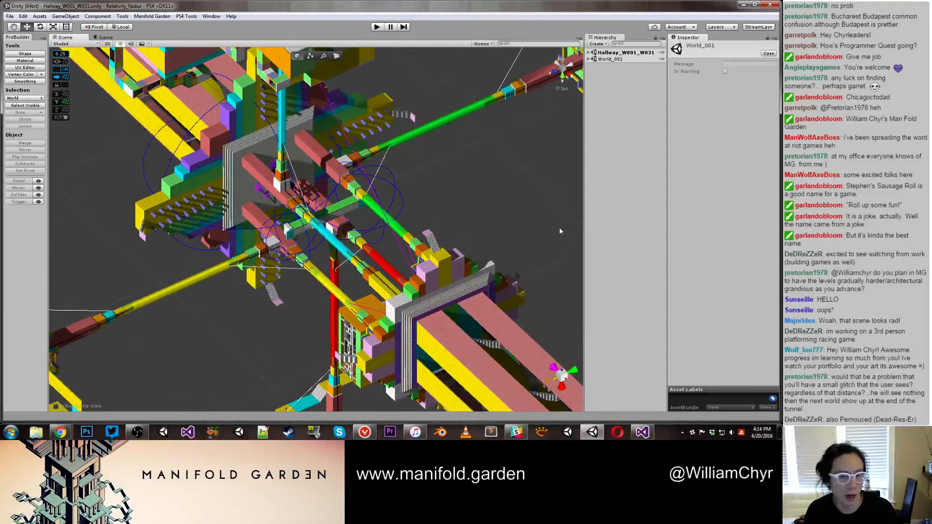
left_click_drag(430, 200, 340, 232, "alt")
scroll(339, 232, "down", 5)
left_click_drag(223, 227, 158, 212, "alt")
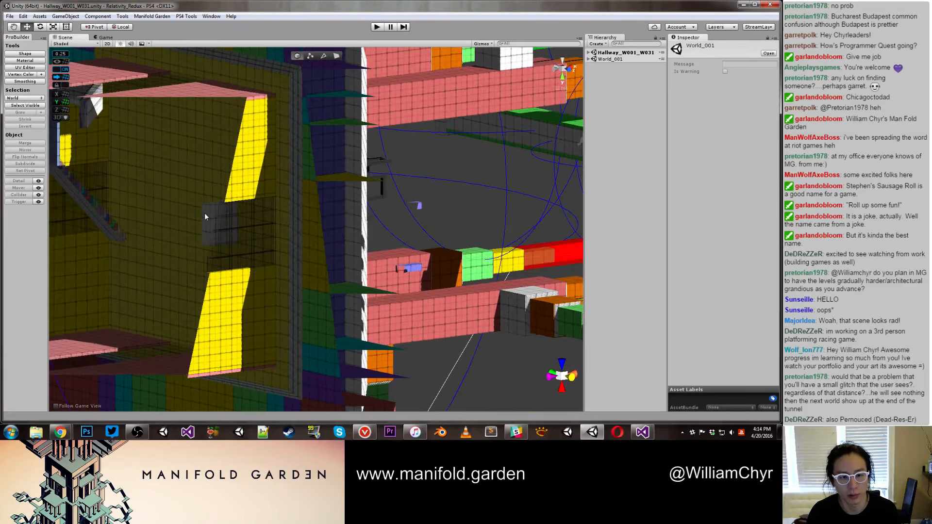
left_click(213, 221)
double_click(639, 144)
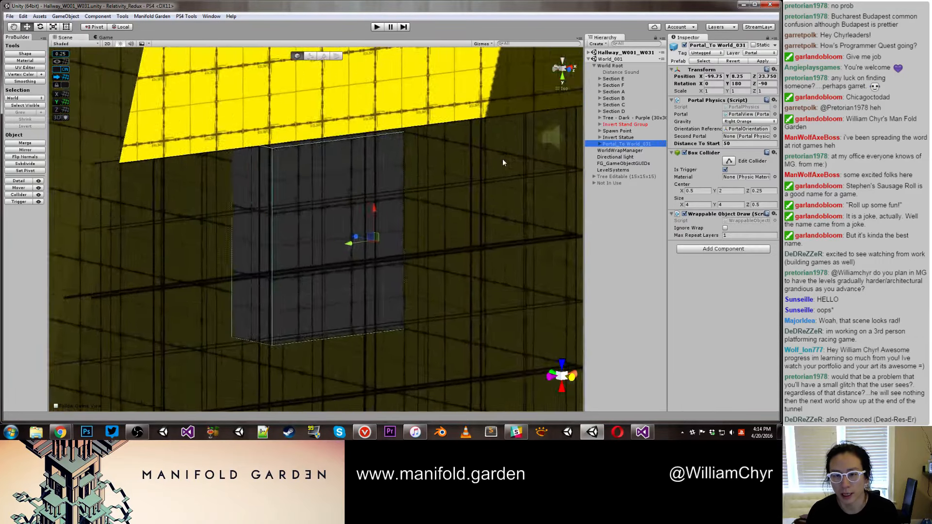
Step: Compare the hallway's portal to World 001 with World_001's own portal to World 031
scroll(502, 162, "down", 10)
left_click_drag(502, 162, 431, 195, "alt")
left_click(416, 141)
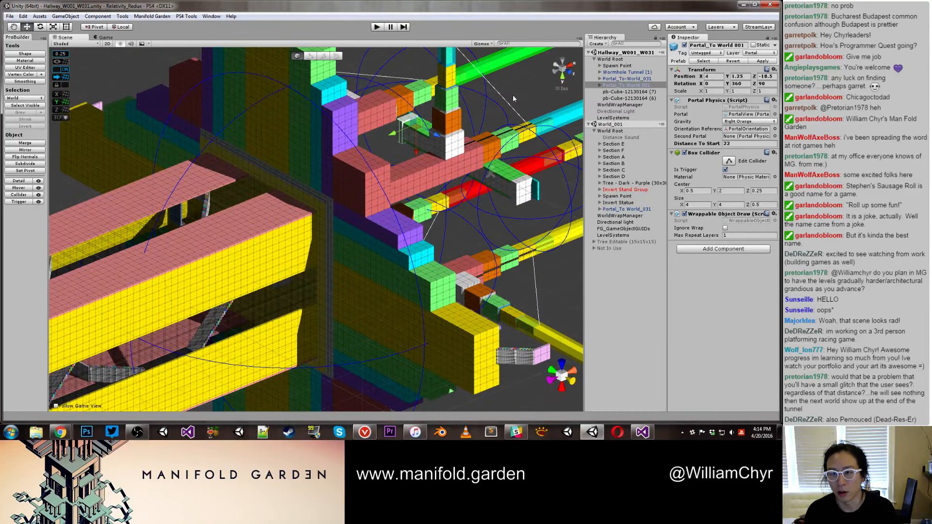
scroll(308, 188, "up", 8)
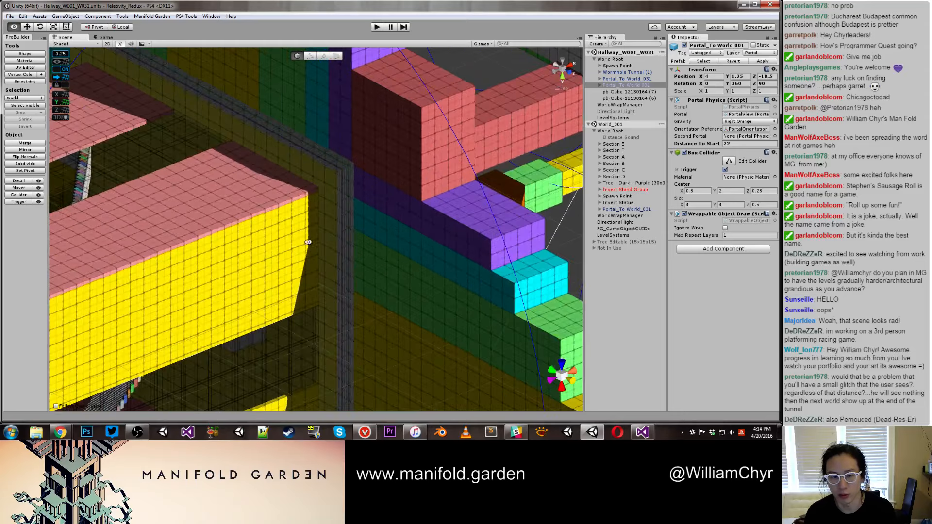
left_click_drag(335, 172, 203, 216, "alt")
left_click(286, 304)
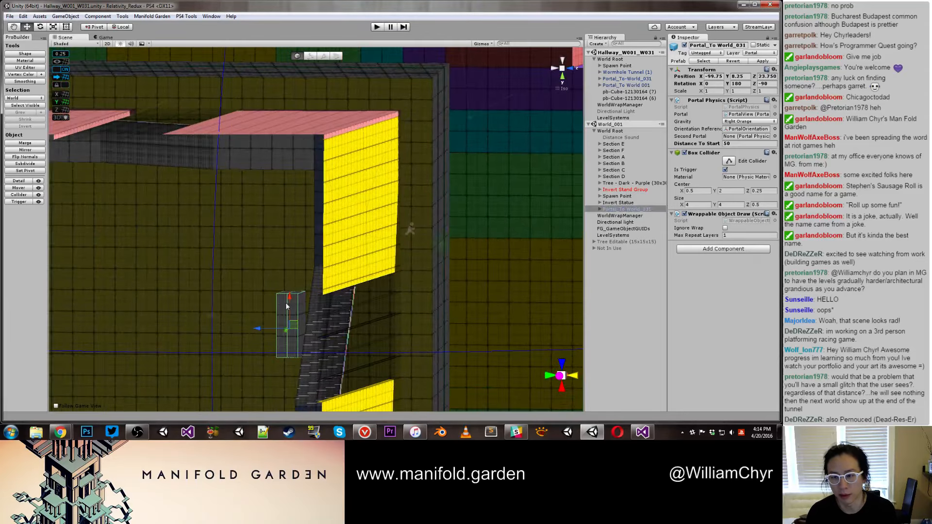
left_click_drag(231, 253, 272, 242, "alt")
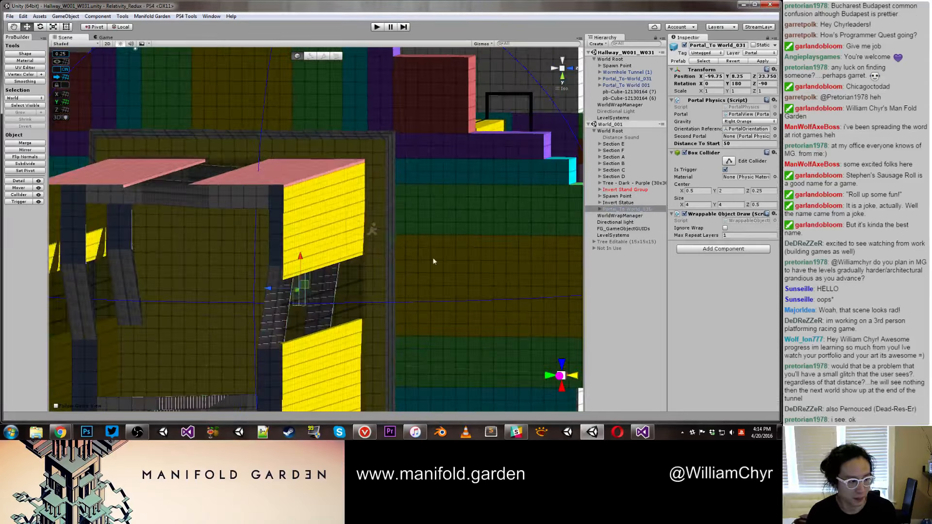
Step: Examine where World_001's portal to World 031 sits relative to the hallway tunnel and the surrounding architecture
left_click_drag(435, 254, 453, 210, "alt")
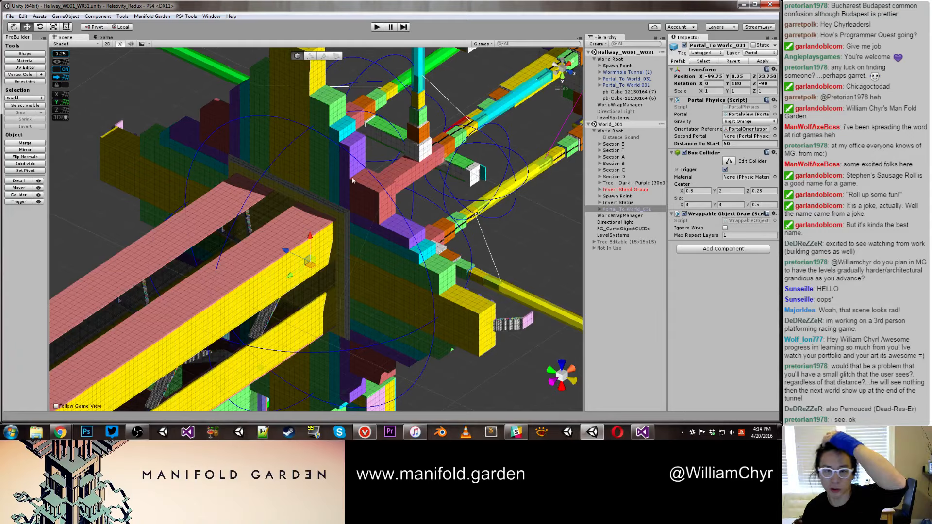
scroll(294, 239, "up", 7)
scroll(292, 250, "down", 3)
scroll(277, 236, "up", 4)
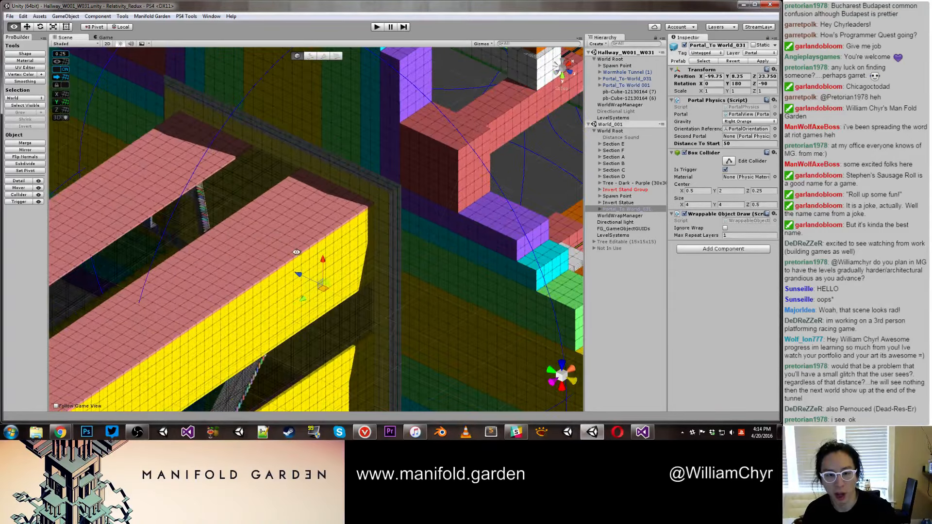
left_click_drag(297, 253, 266, 270, "alt")
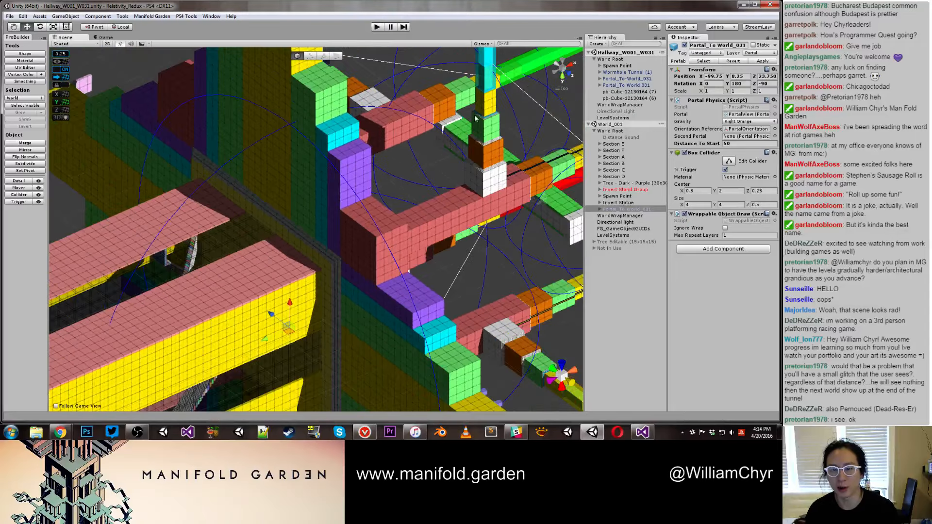
left_click_drag(452, 131, 463, 148, "alt")
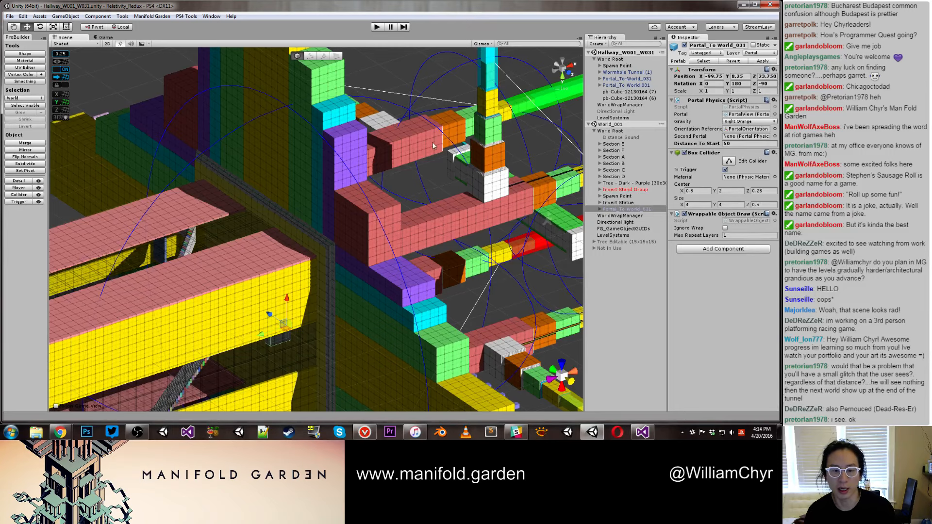
left_click_drag(380, 192, 298, 171, "alt")
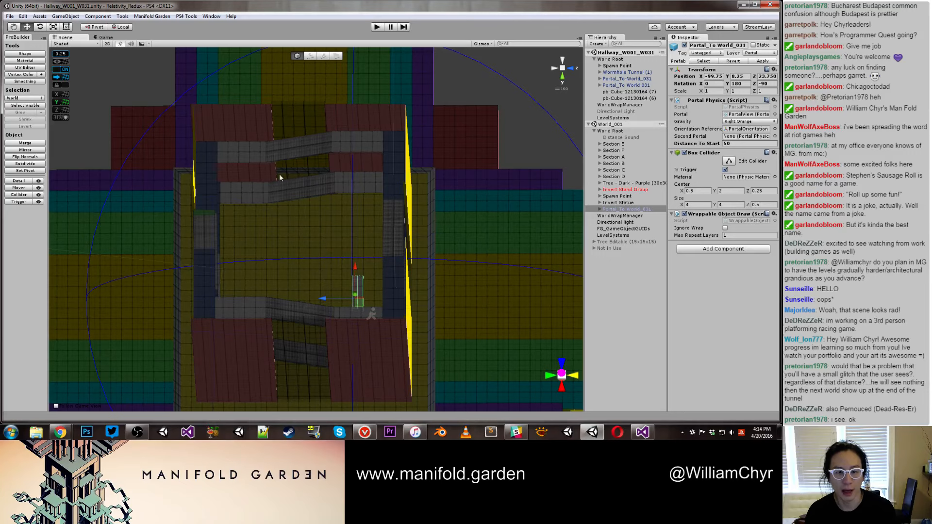
scroll(278, 173, "down", 4)
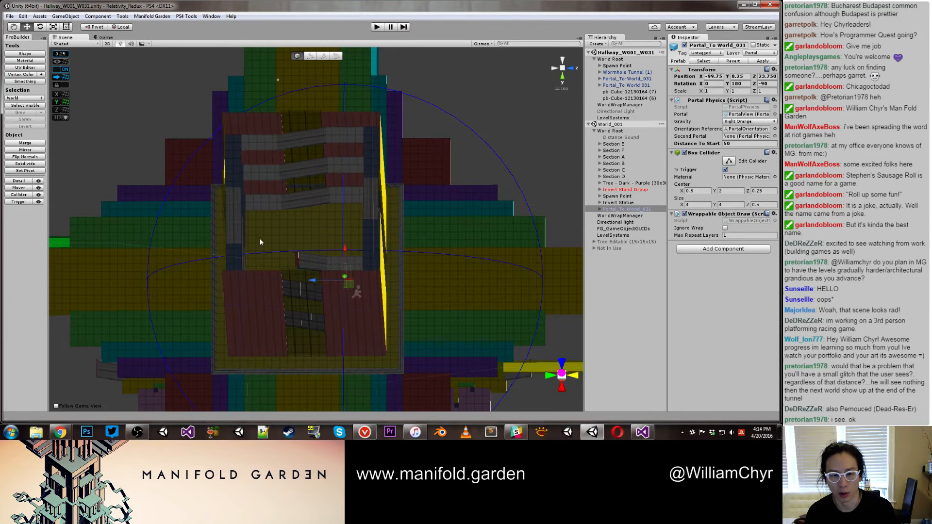
left_click_drag(260, 241, 294, 181, "alt")
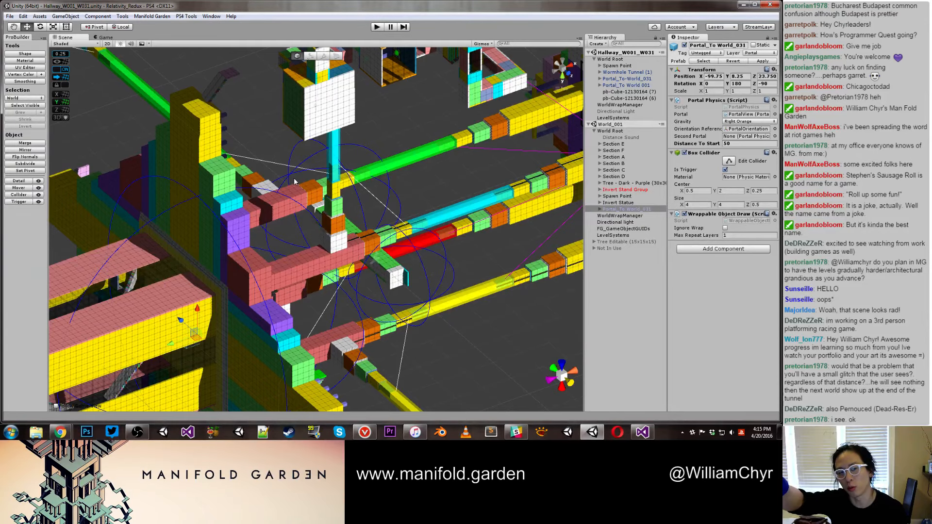
left_click_drag(294, 182, 177, 260, "alt")
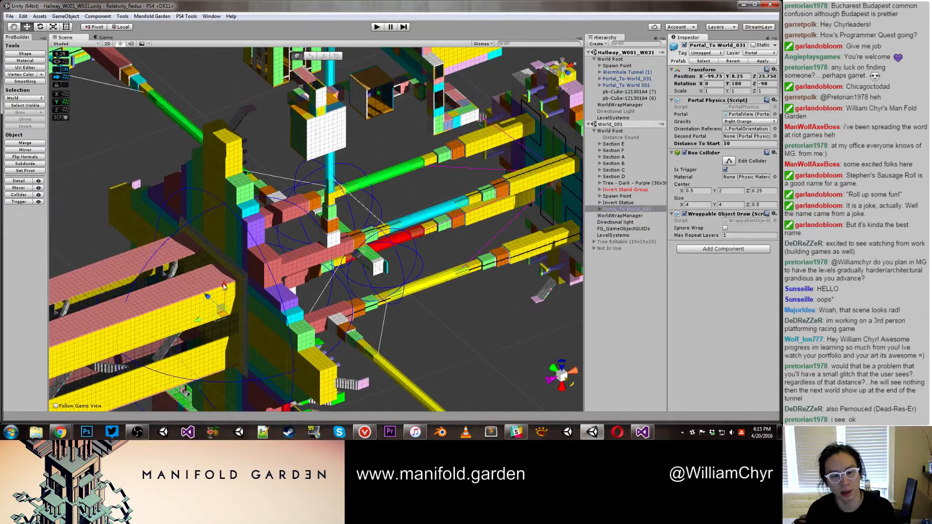
left_click_drag(226, 287, 178, 280, "alt")
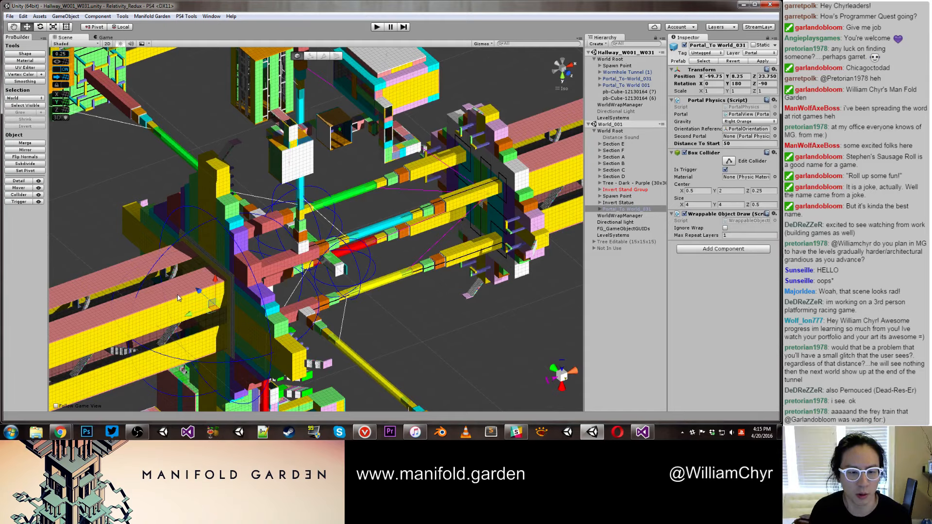
scroll(176, 301, "up", 5)
left_click_drag(317, 218, 318, 203, "alt")
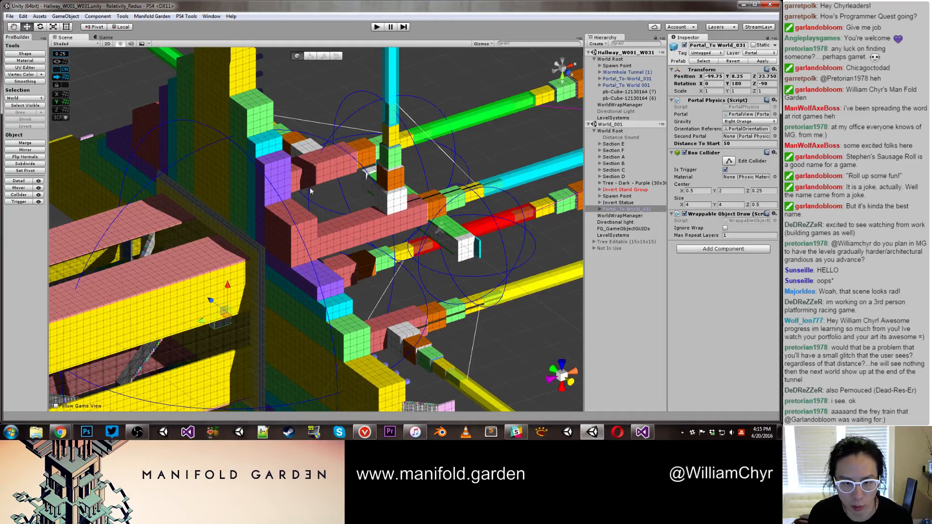
scroll(311, 191, "down", 8)
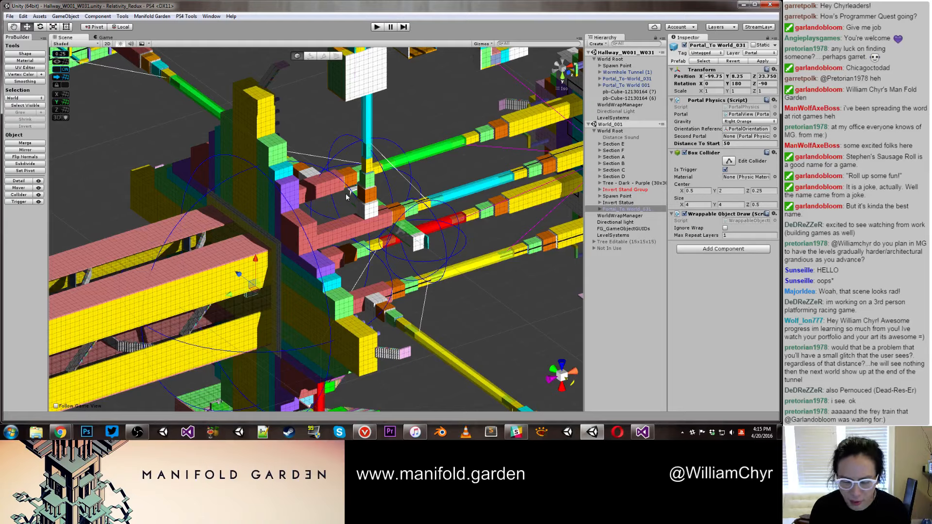
left_click_drag(347, 196, 314, 275, "alt")
scroll(439, 238, "down", 20)
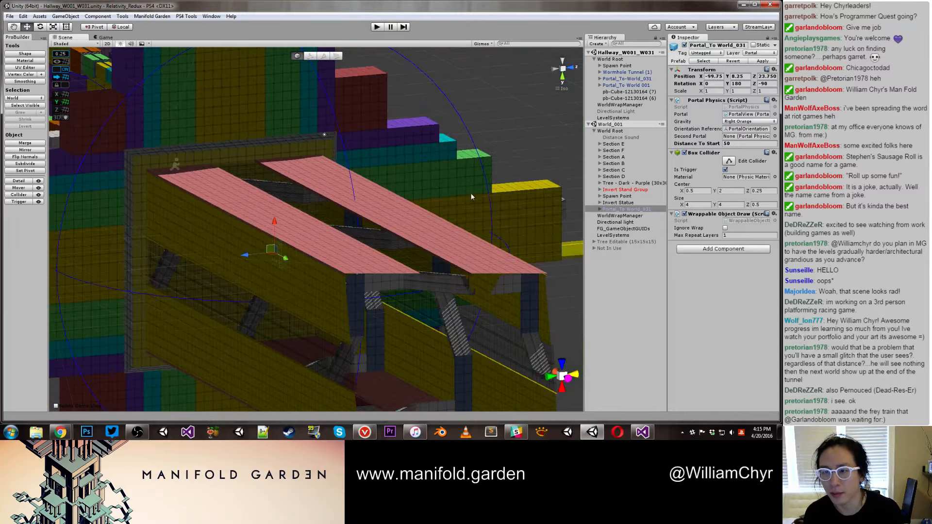
scroll(514, 157, "down", 5)
Step: Unload the Hallway_W001_W031 scene and remove it, keeping only World_001 open
right_click(615, 53)
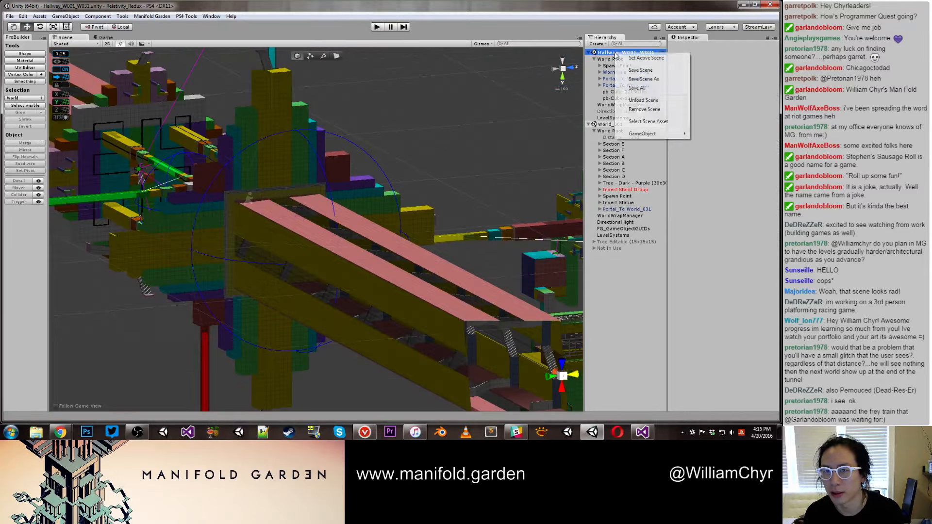
left_click(647, 101)
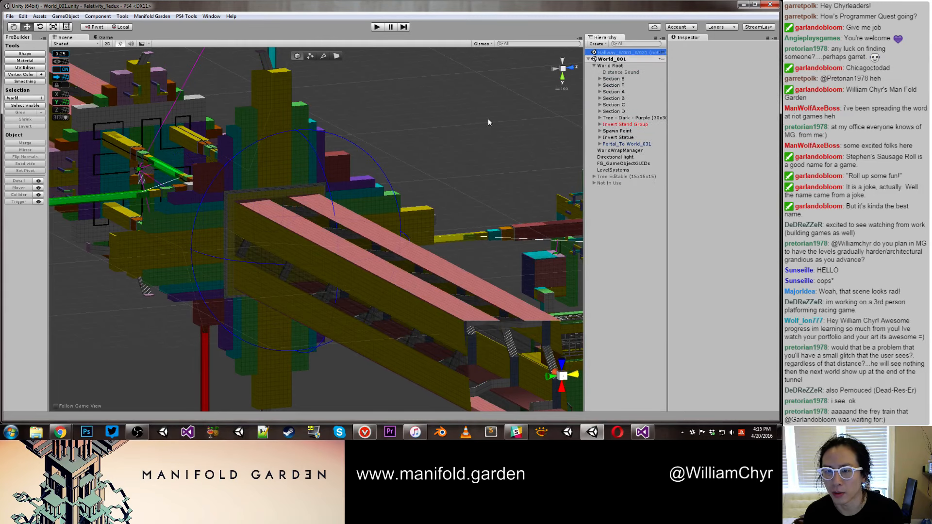
right_click(654, 53)
left_click(674, 70)
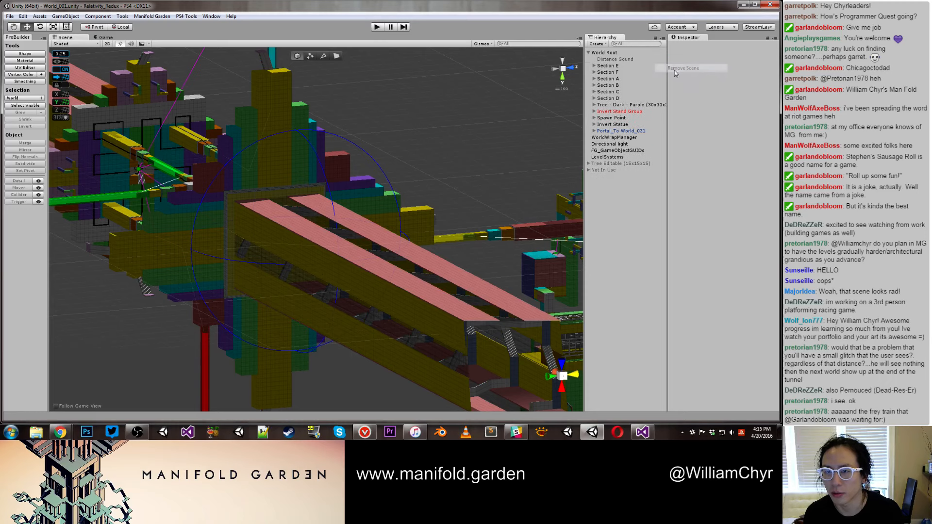
Step: Run World_001 in play mode and look around its starting room
left_click(376, 27)
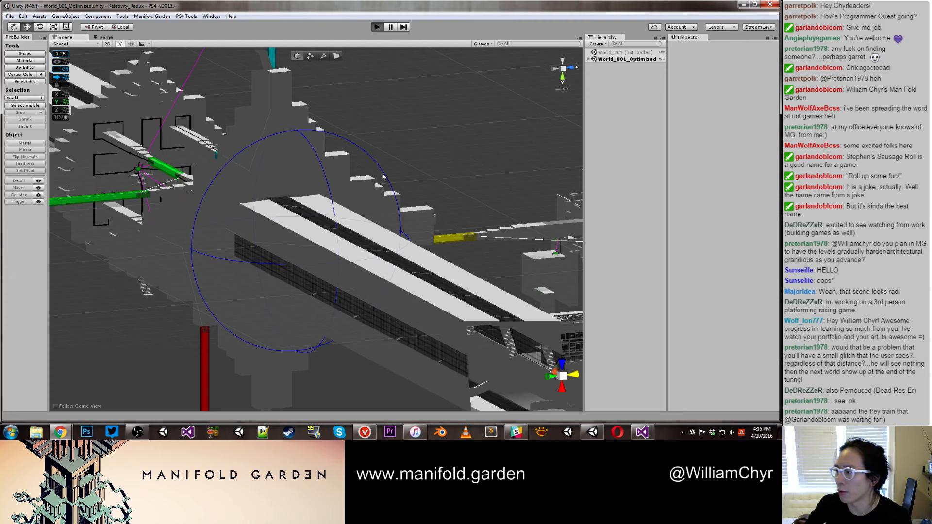
key("ctrl+p")
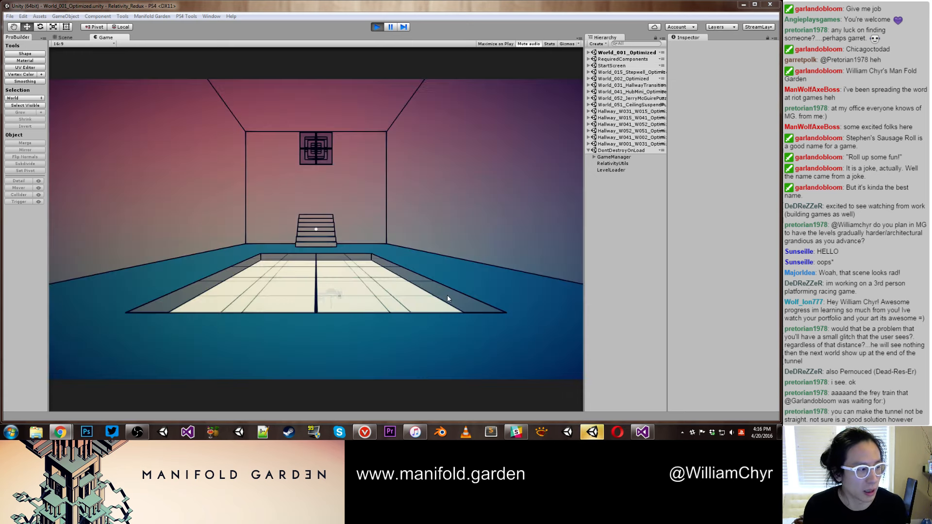
left_click(396, 335)
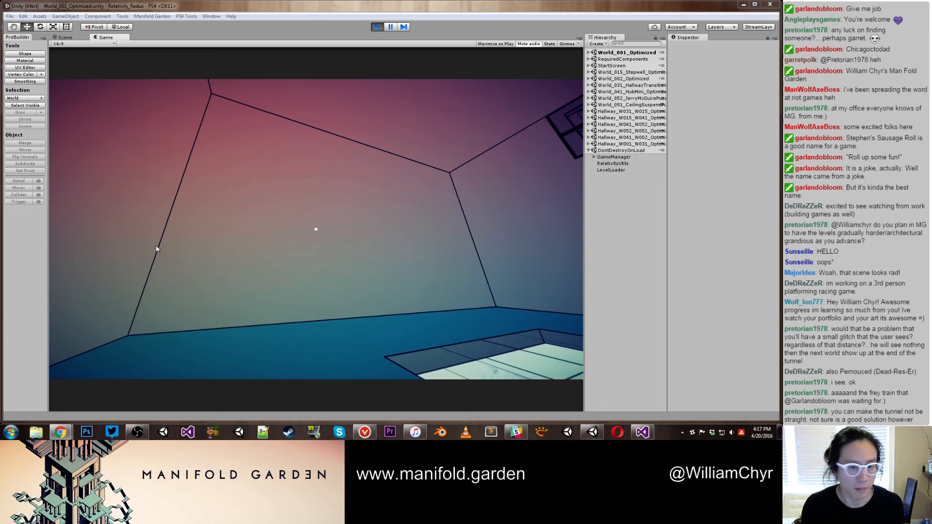
Step: Traverse World_001's starting rooms by switching gravity between surfaces until reaching the pedestal with the magenta cube on the purple floor
key("w")
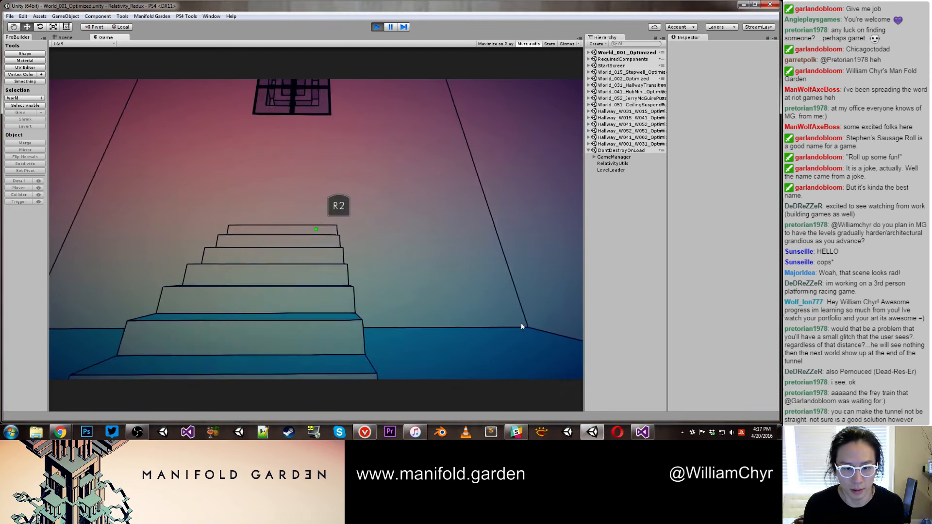
key("space")
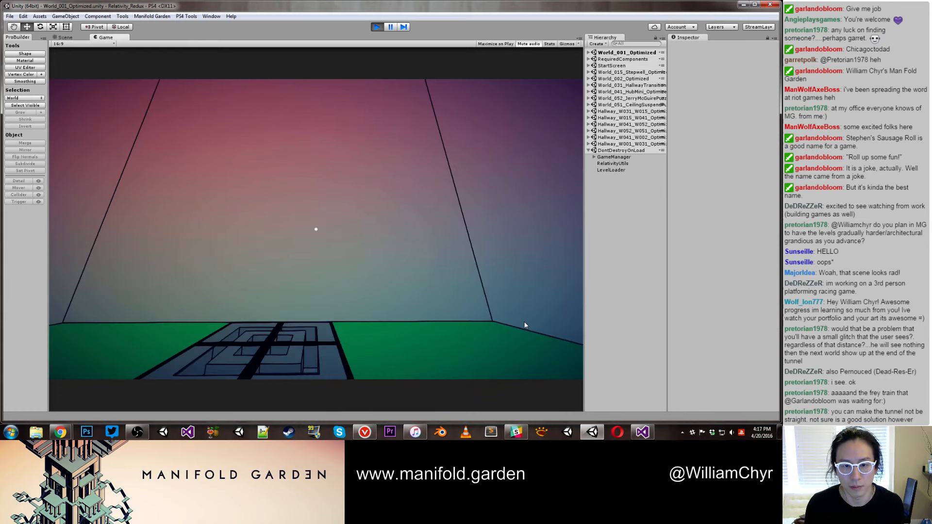
key("space")
key("w")
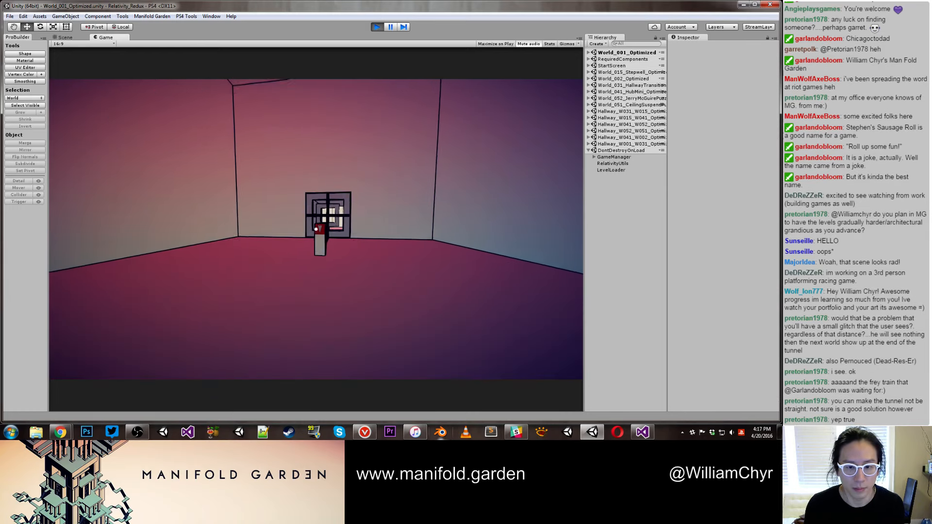
key("w")
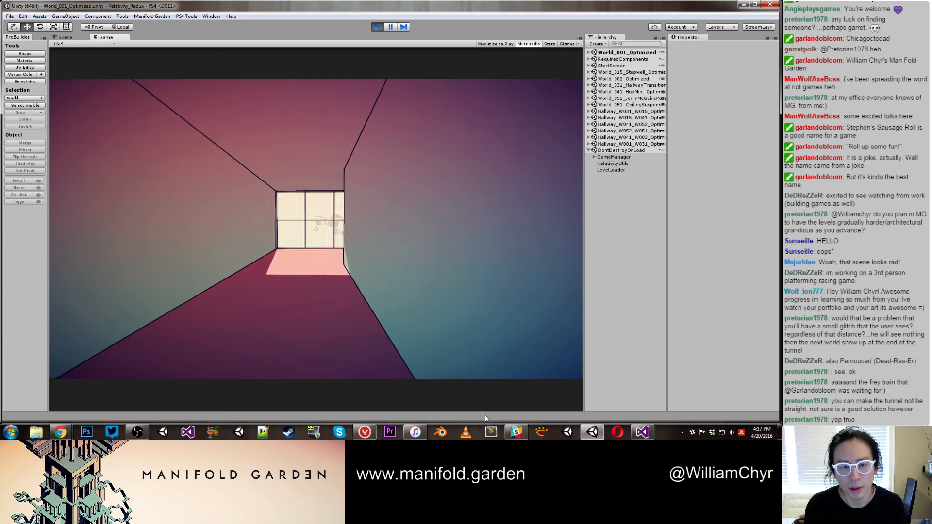
key("w")
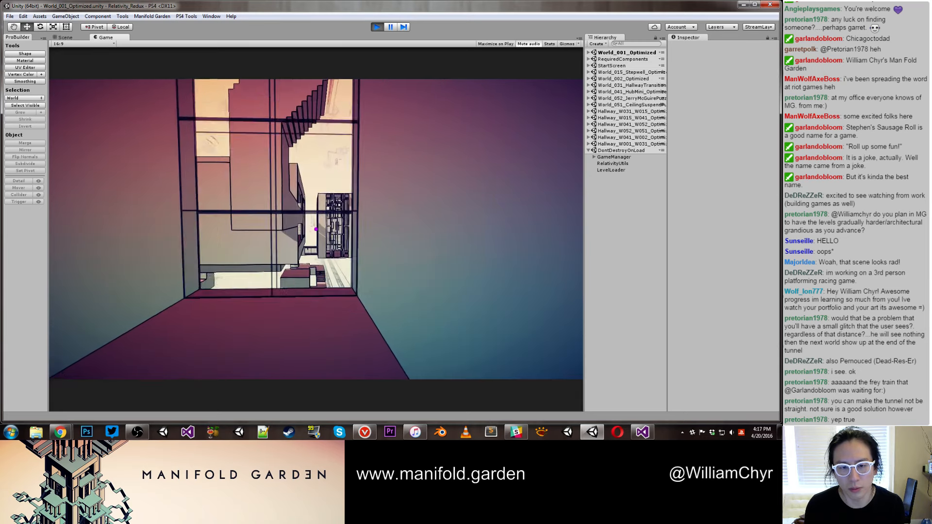
key("space")
key("w")
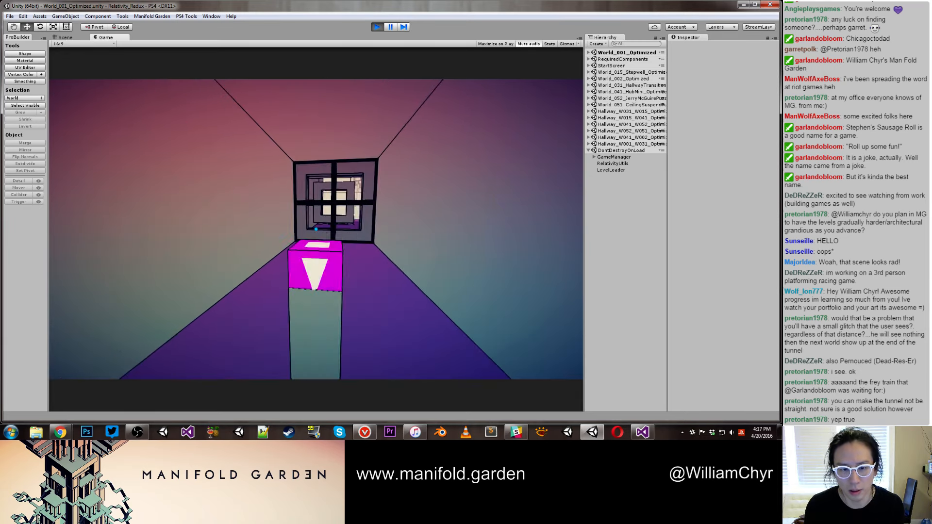
Step: Enable noclip with the in-game console command toggle_noclip and fly out of the corridor into the open world
key("grave")
type("tog")
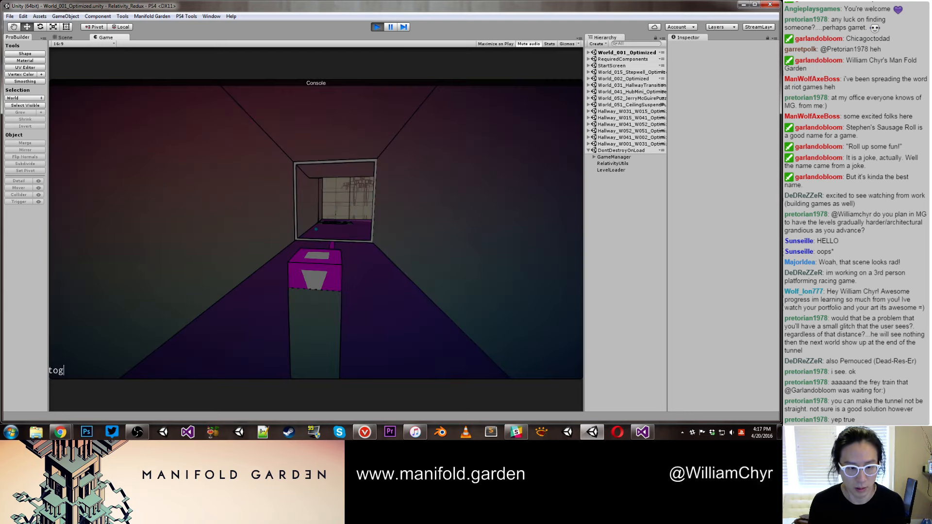
type("gle_noclip")
key("Return")
key("w")
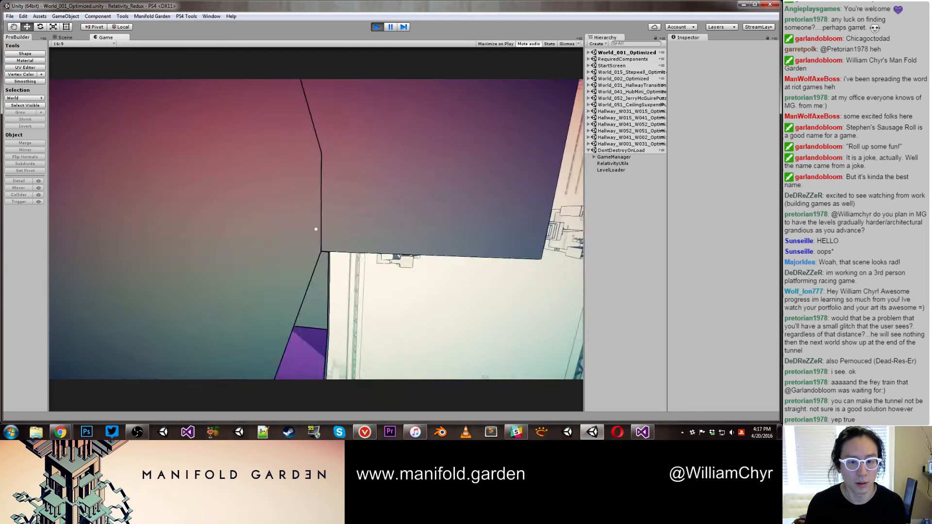
key("w")
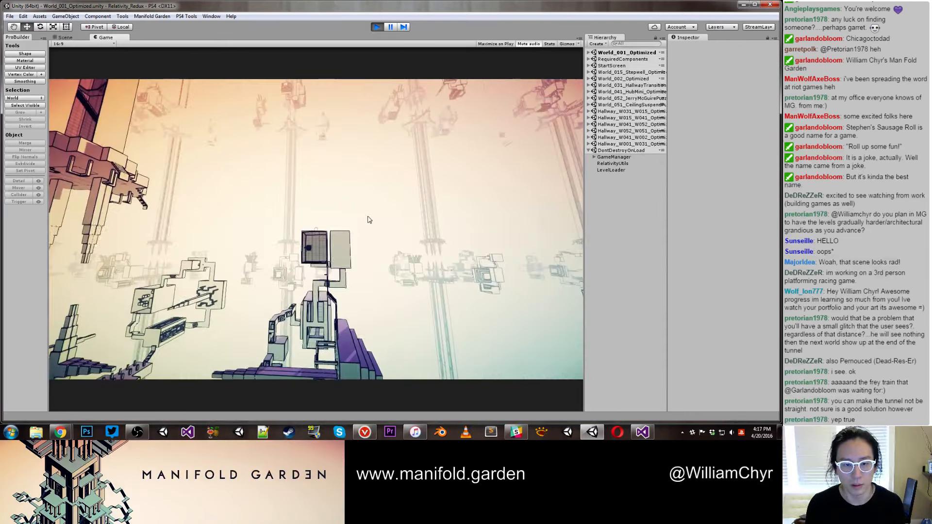
key("w")
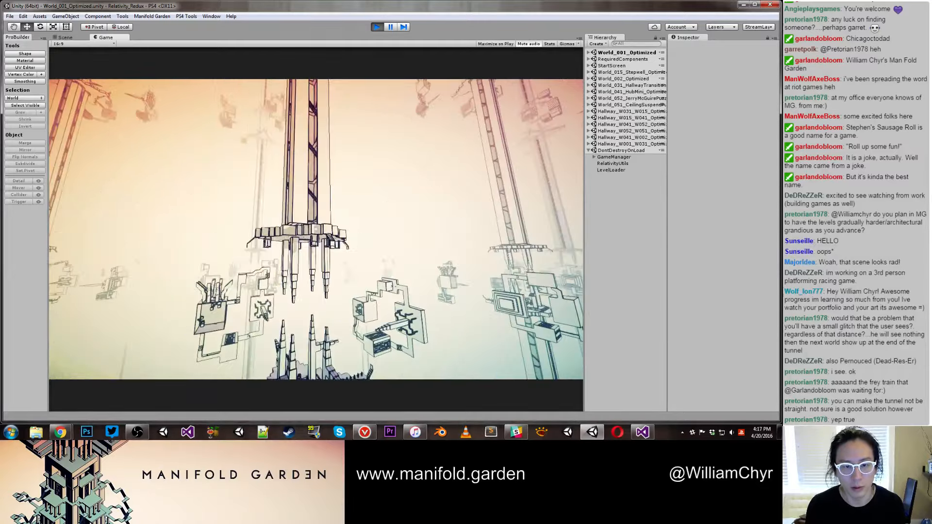
Step: Travel through the large interior, switch gravity to the orange floor and approach the freestanding tiled doorway
key("w")
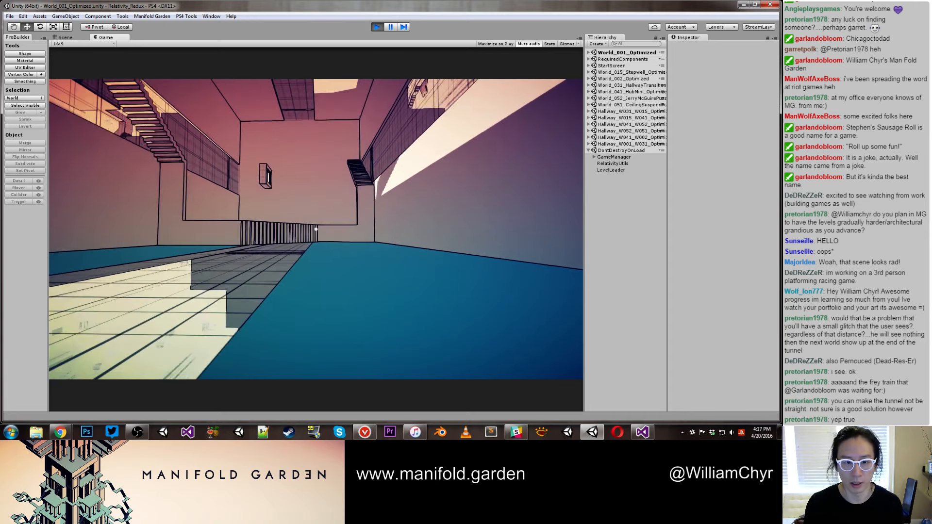
key("w")
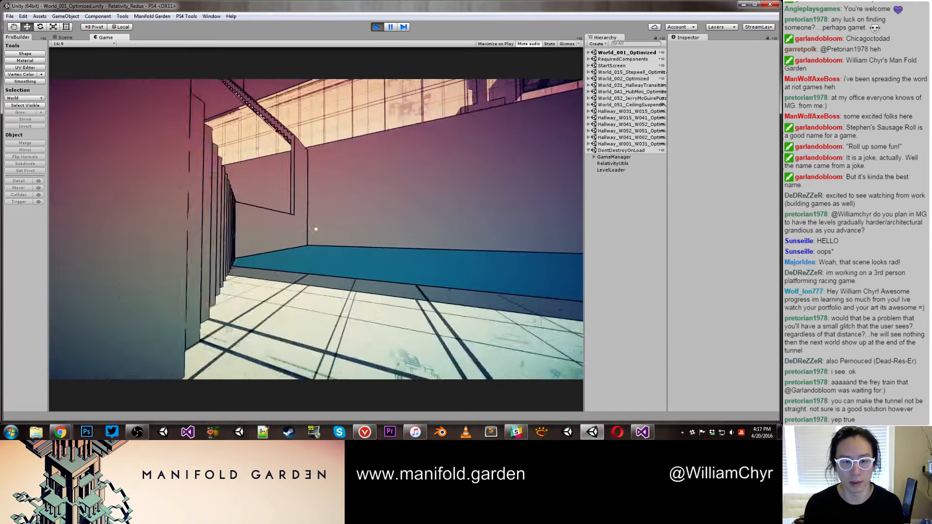
left_click(315, 229)
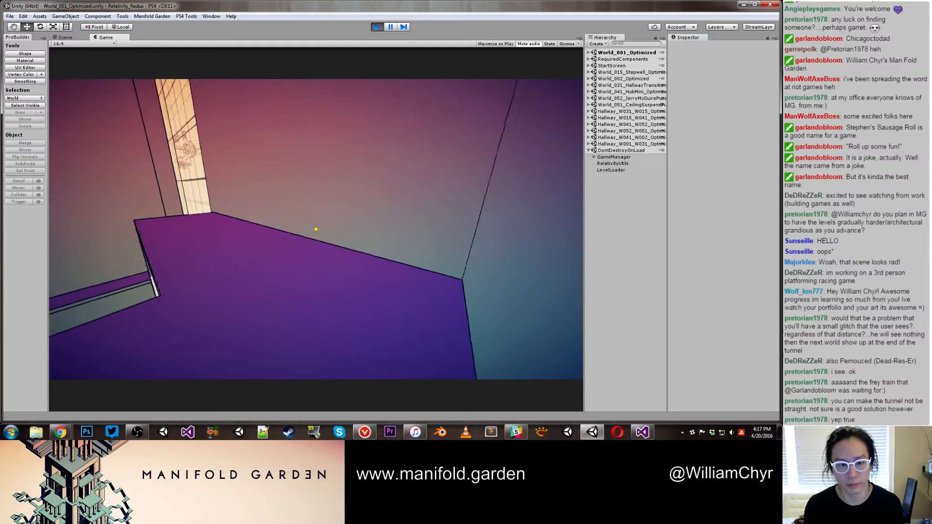
key("w")
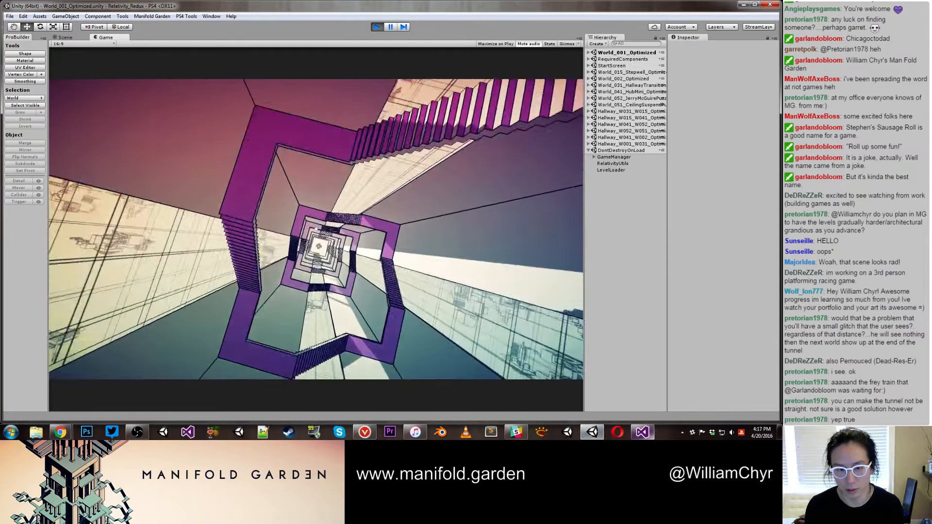
mouse_move(641, 432)
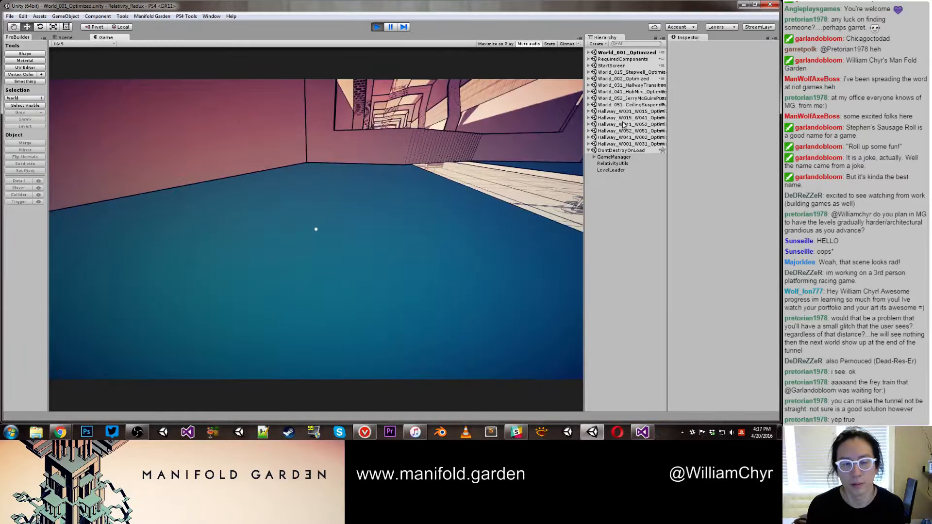
key("w")
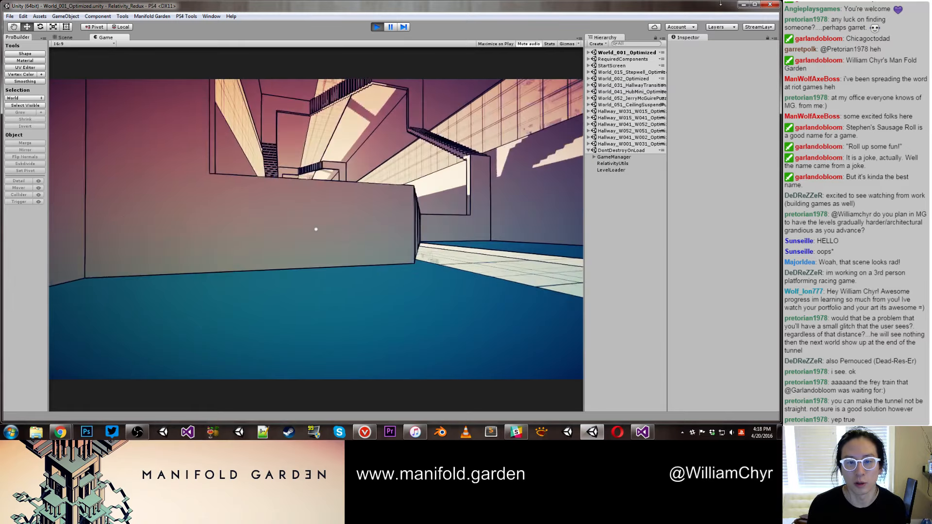
key("space")
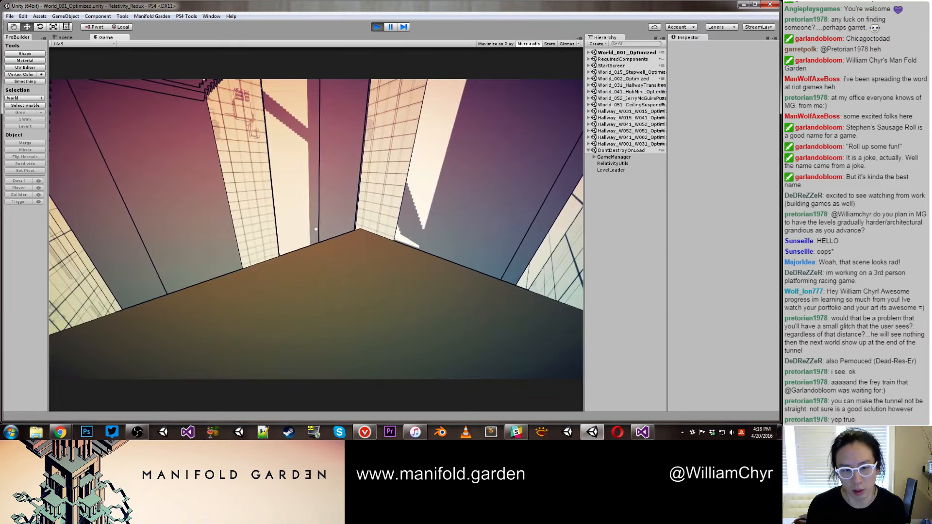
key("w")
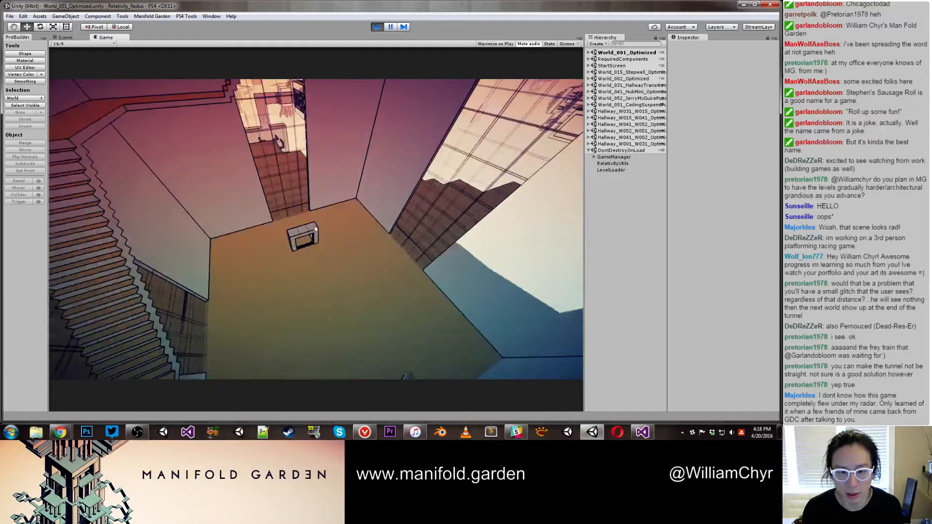
key("w")
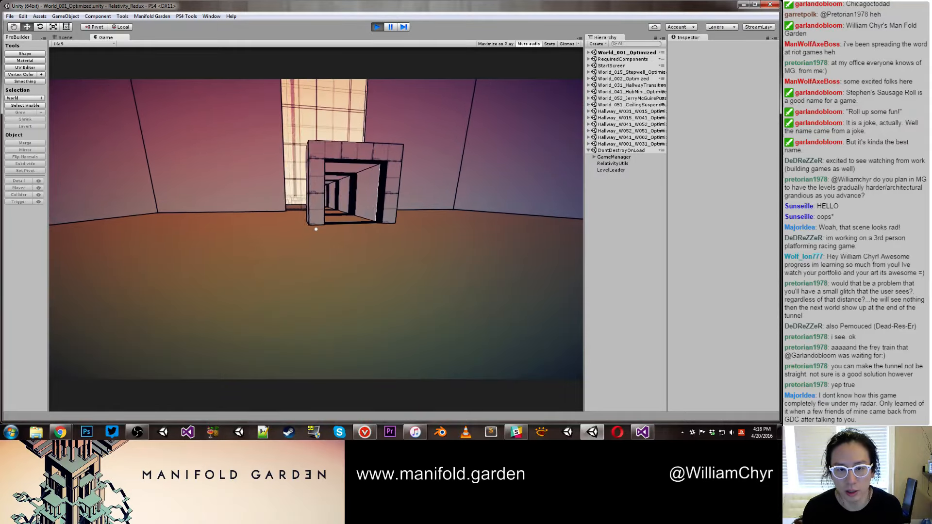
Step: Circle the freestanding tiled doorway and compare the tunnel visible through its opening with its exterior sides
key("d")
key("a")
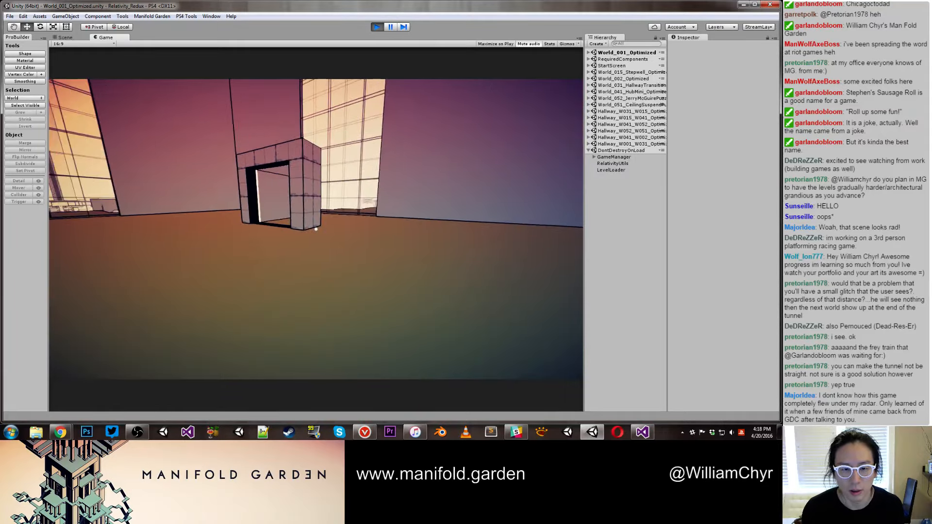
key("a")
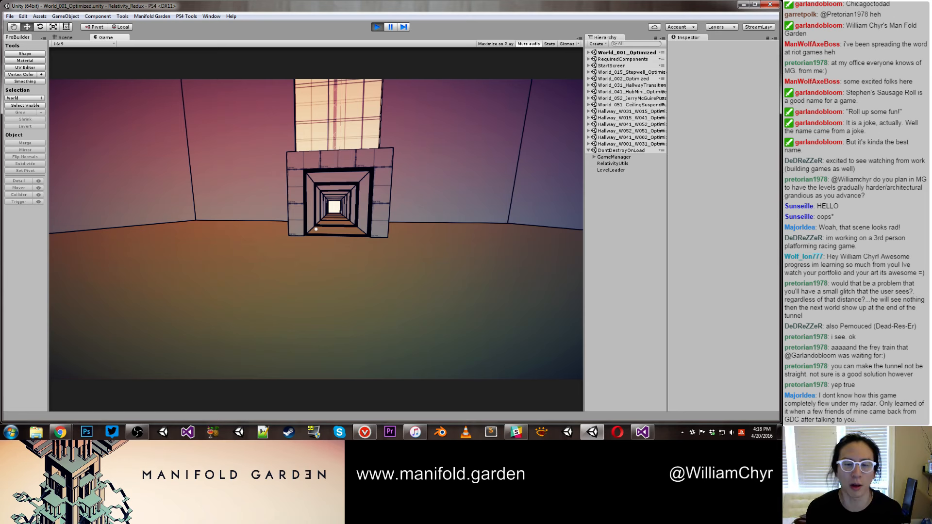
key("a")
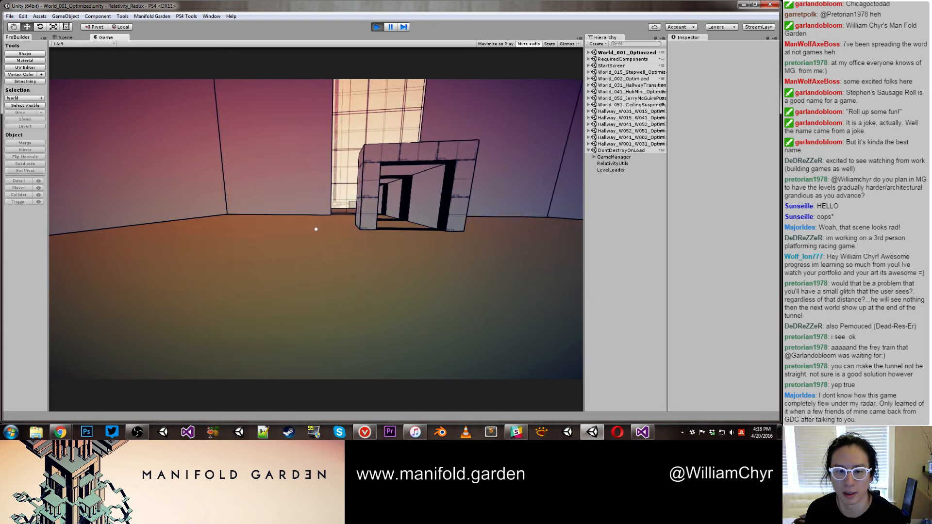
key("a")
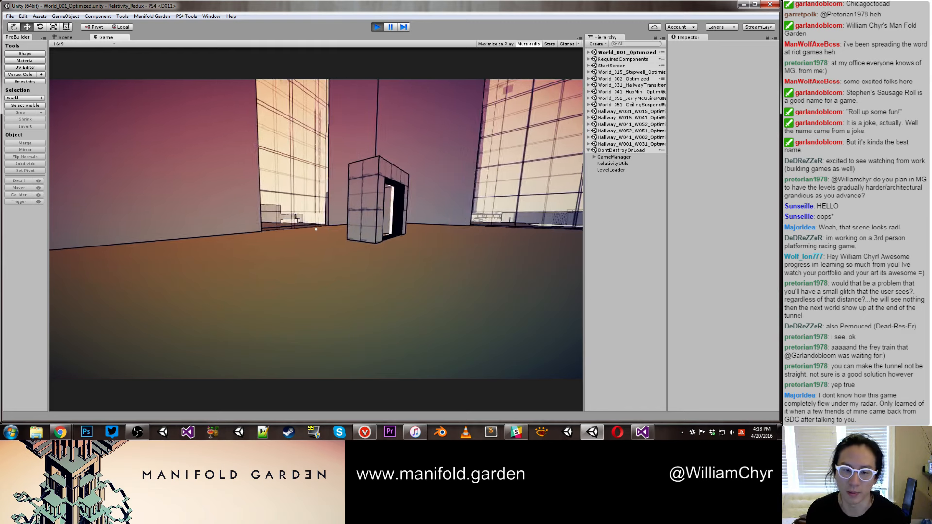
key("a")
key("d")
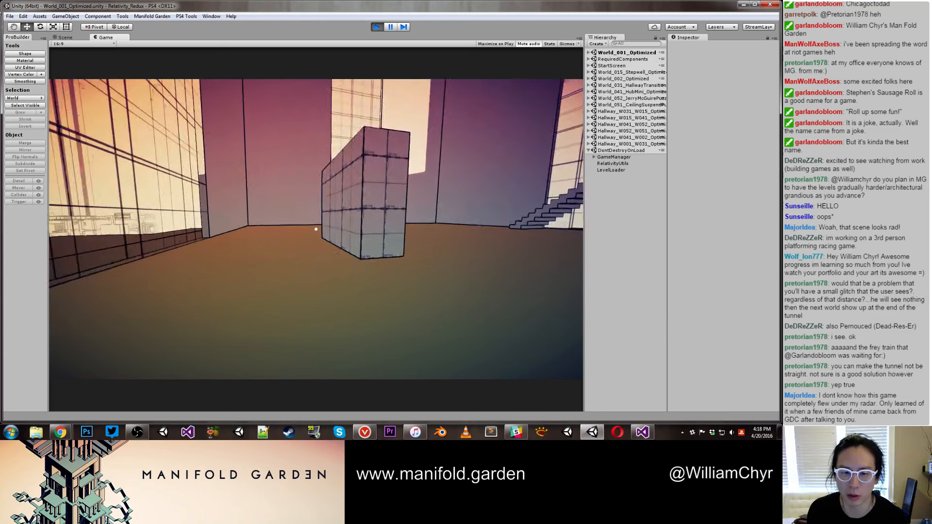
key("d")
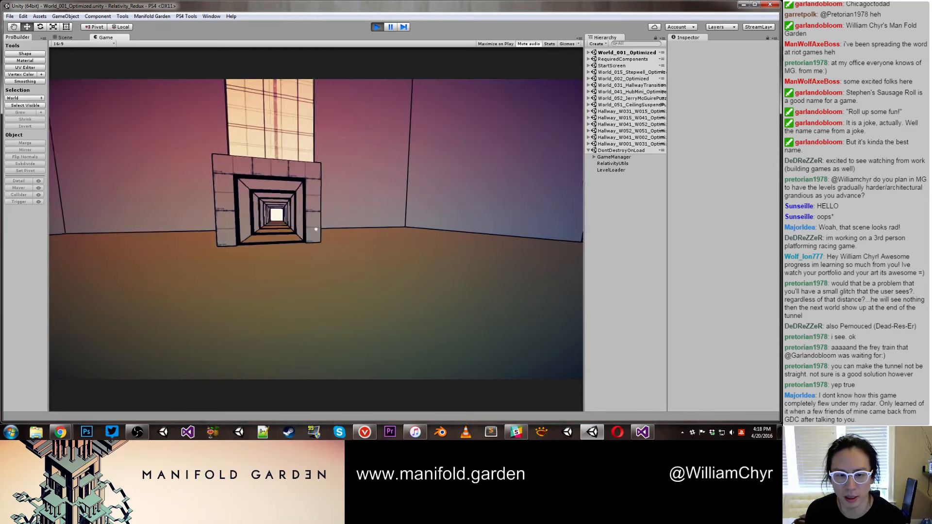
key("d")
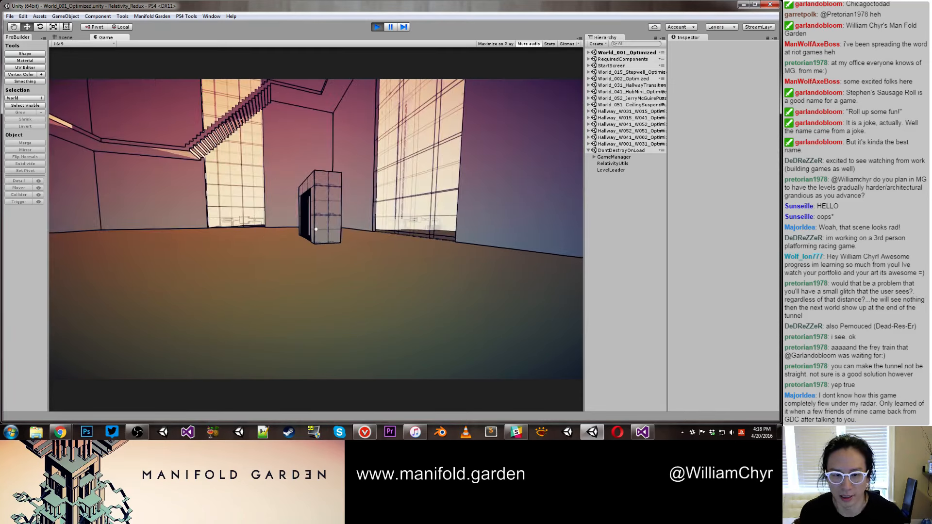
key("a")
key("w")
key("d")
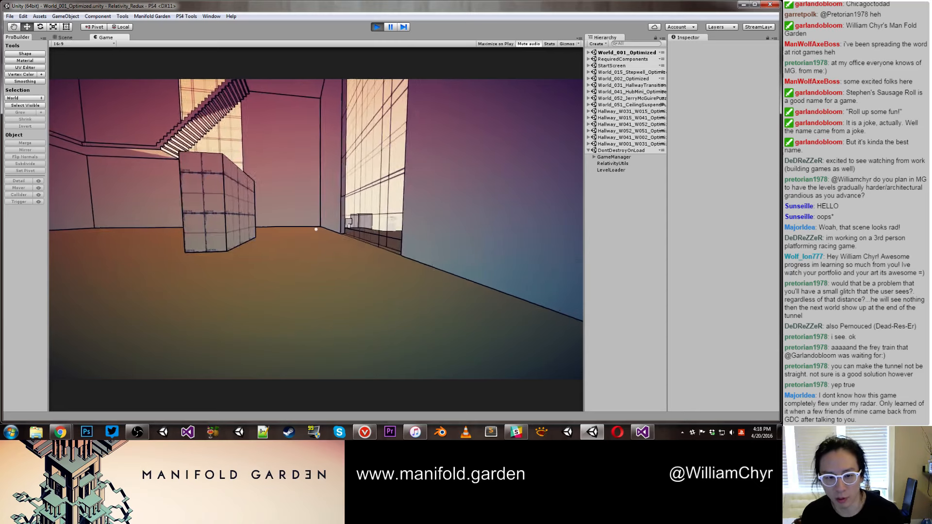
key("a")
key("a")
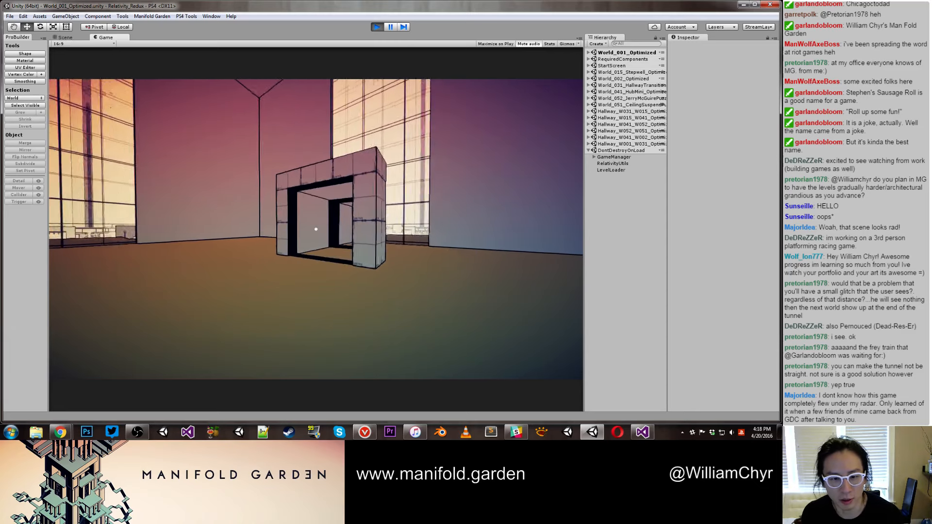
Step: Examine the long tunnel inside the doorway from close range, both straight on and at oblique angles
key("w")
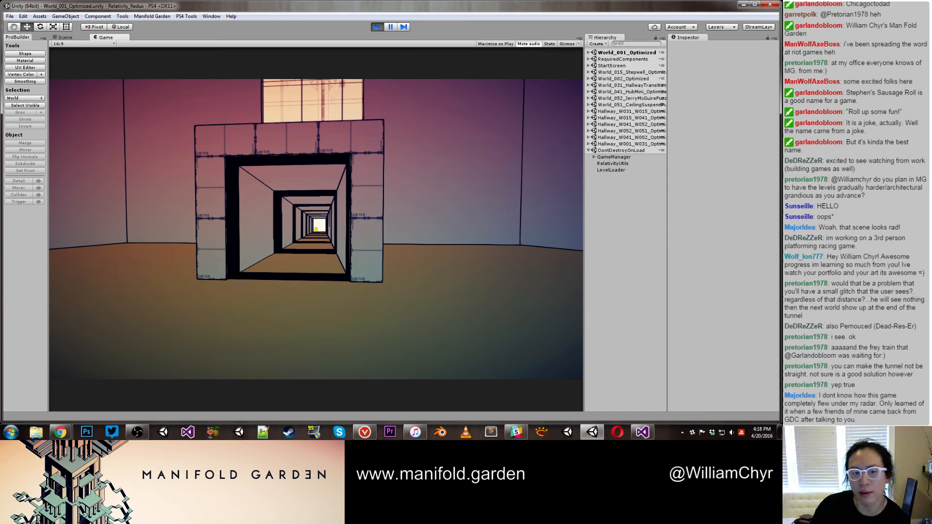
key("s")
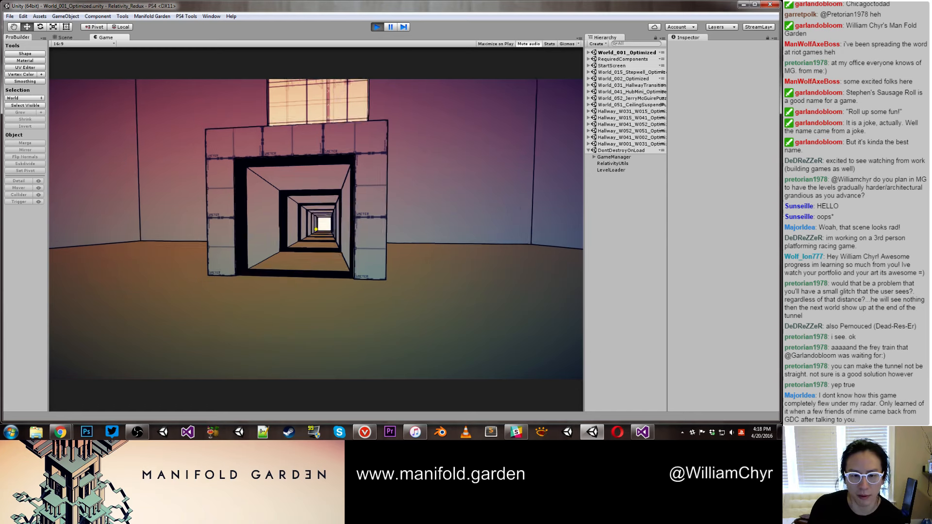
key("d")
key("a")
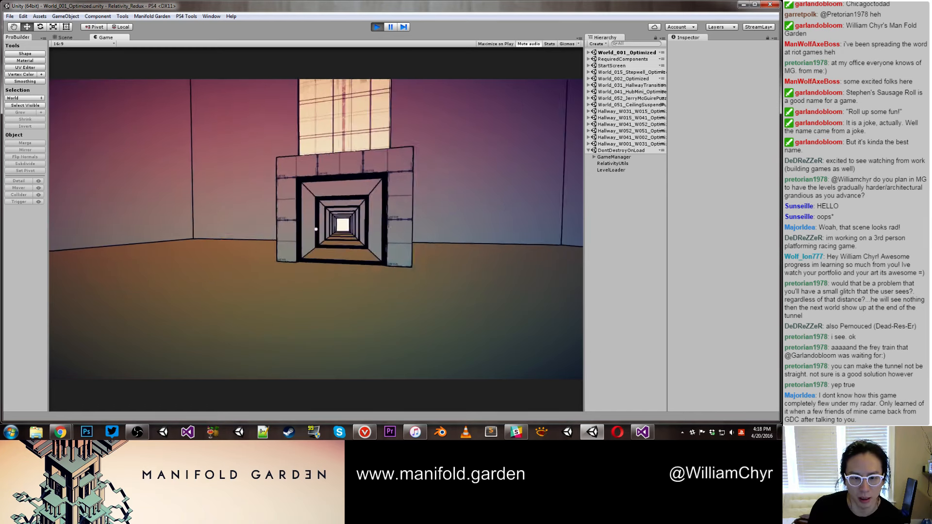
key("w")
key("d")
key("d")
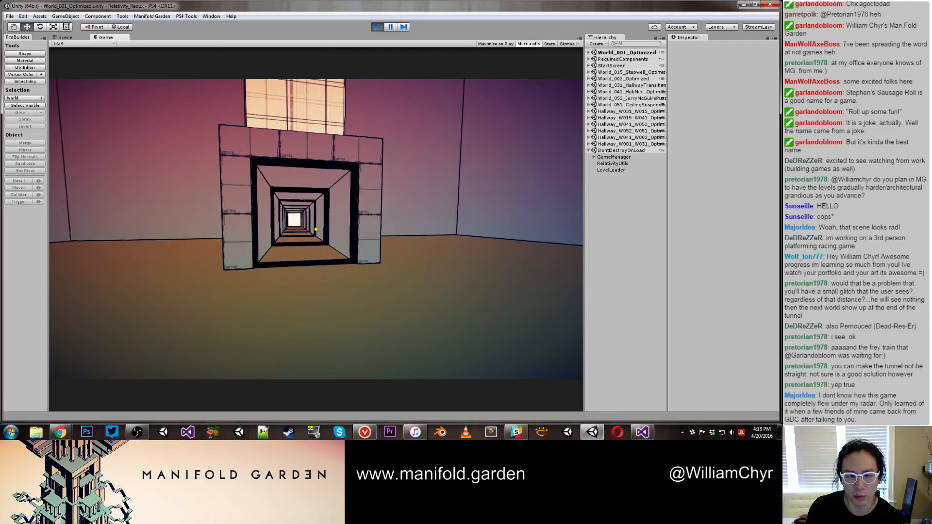
key("s")
key("w")
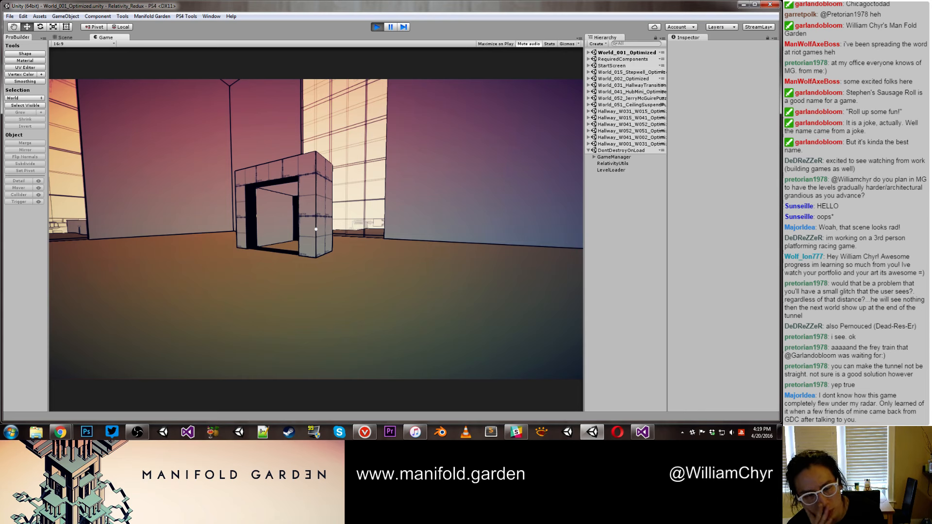
key("w")
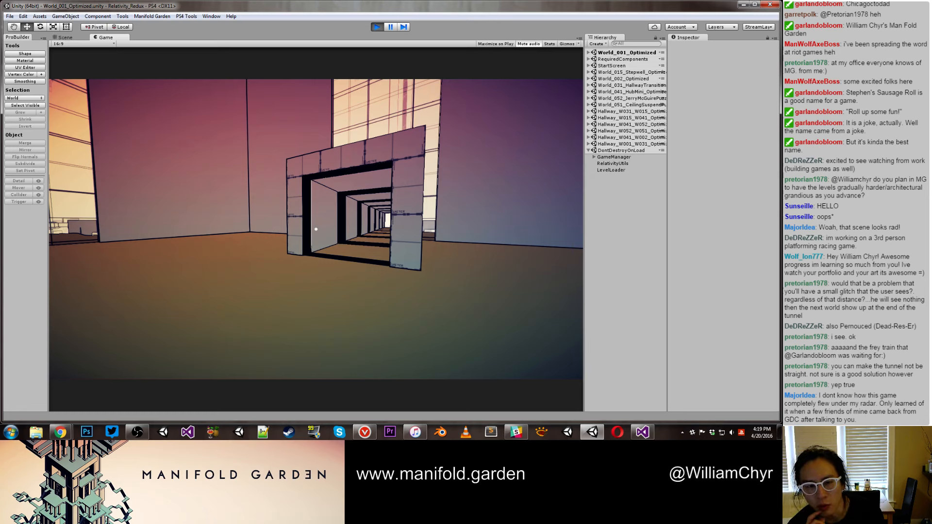
key("s")
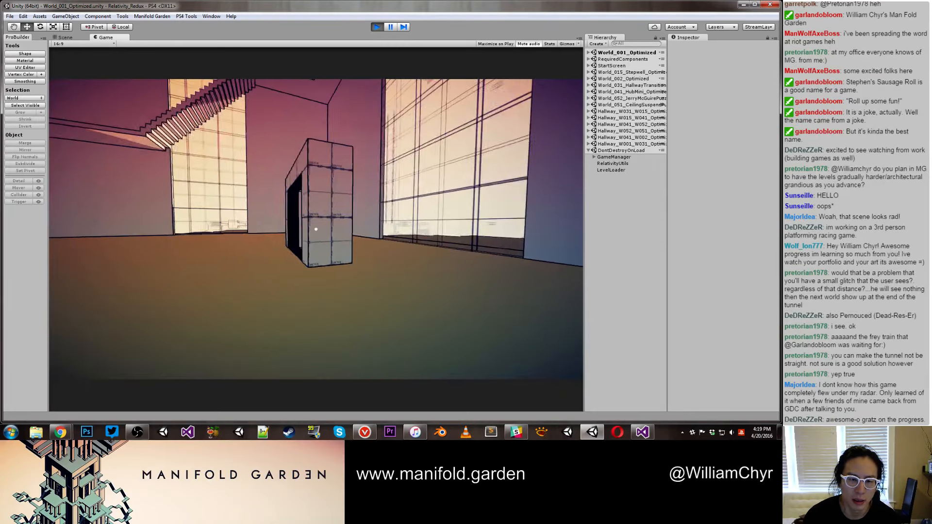
Step: Walk through the freestanding doorway's Hallway_W001_W031 tunnel into World_031, look back at the exit and re-enter the tunnel
key("w")
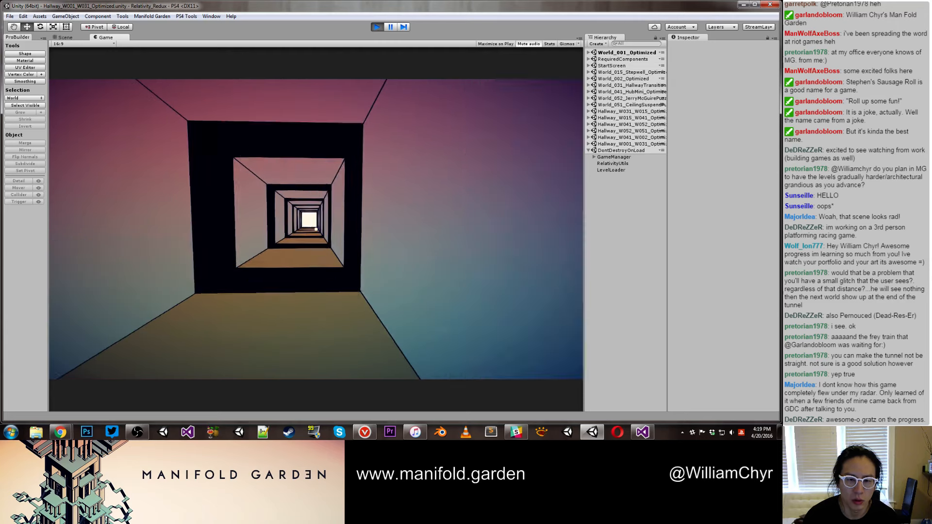
key("w")
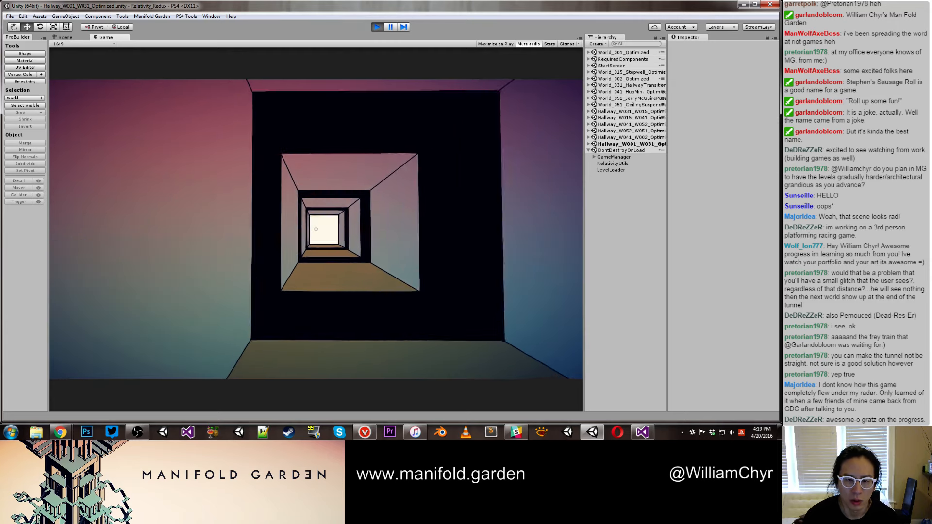
key("w")
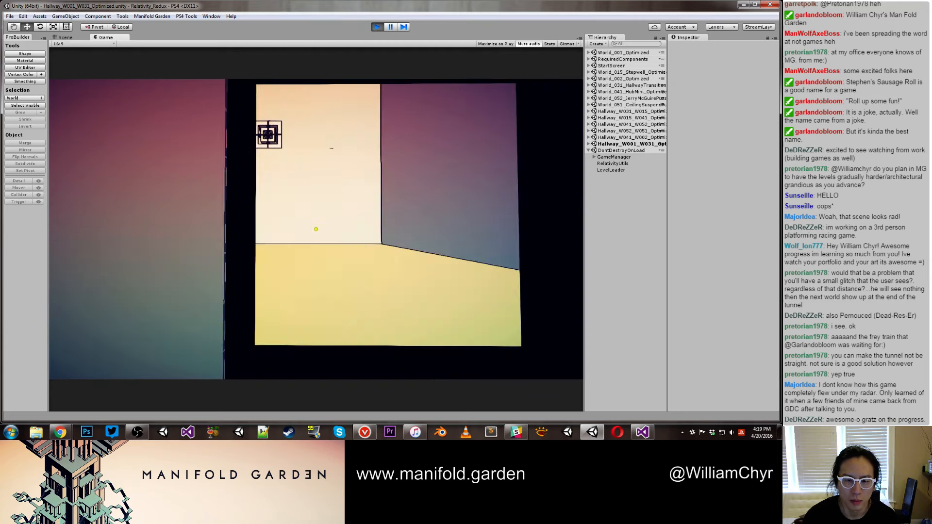
key("w")
left_click(316, 229)
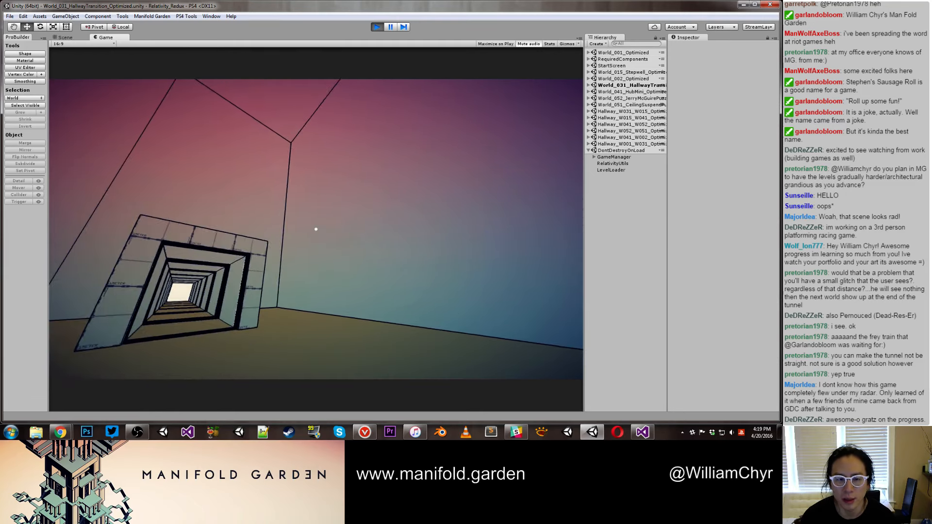
key("w")
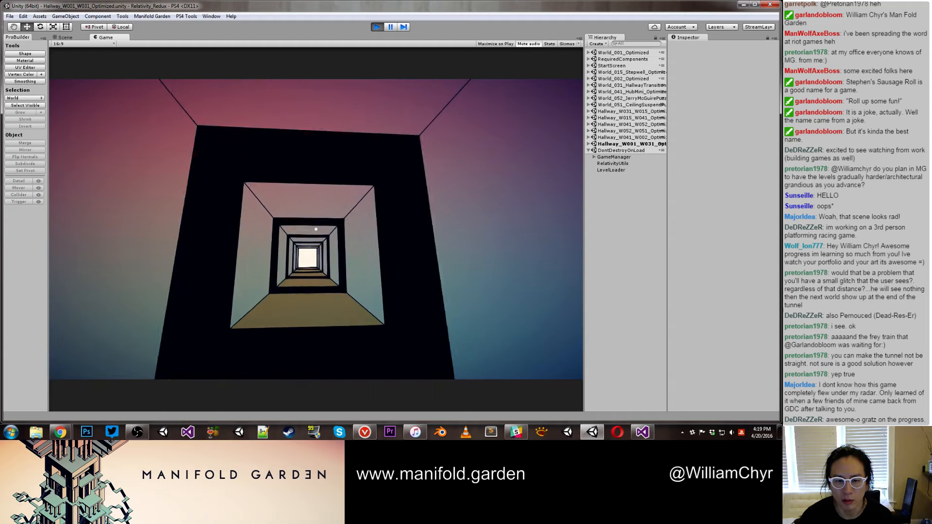
key("w")
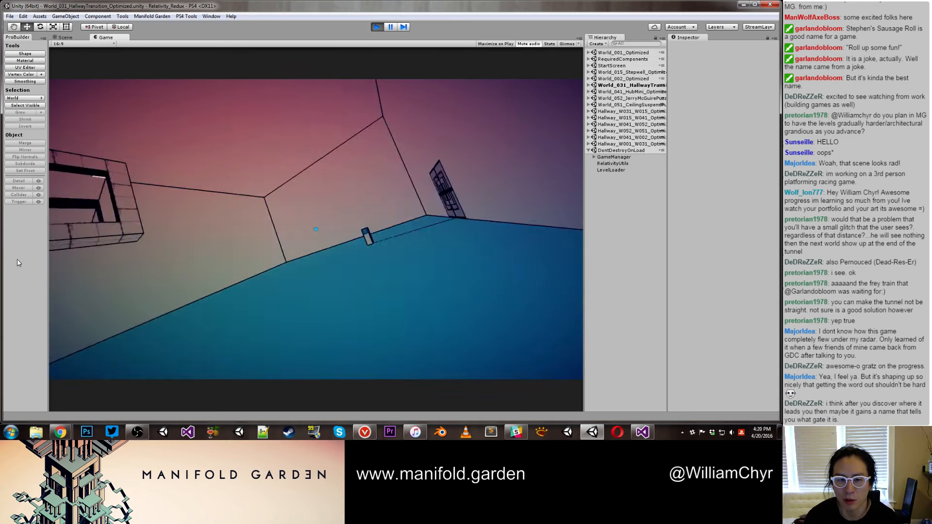
Step: Activate the blue switch in World_031 and pass through the gate into the blue-floored corridor
key("w")
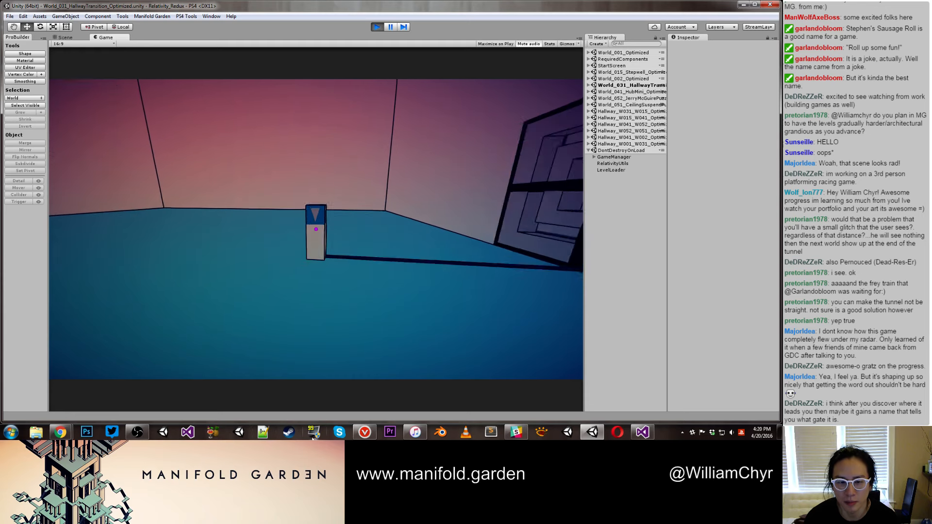
key("e")
key("w")
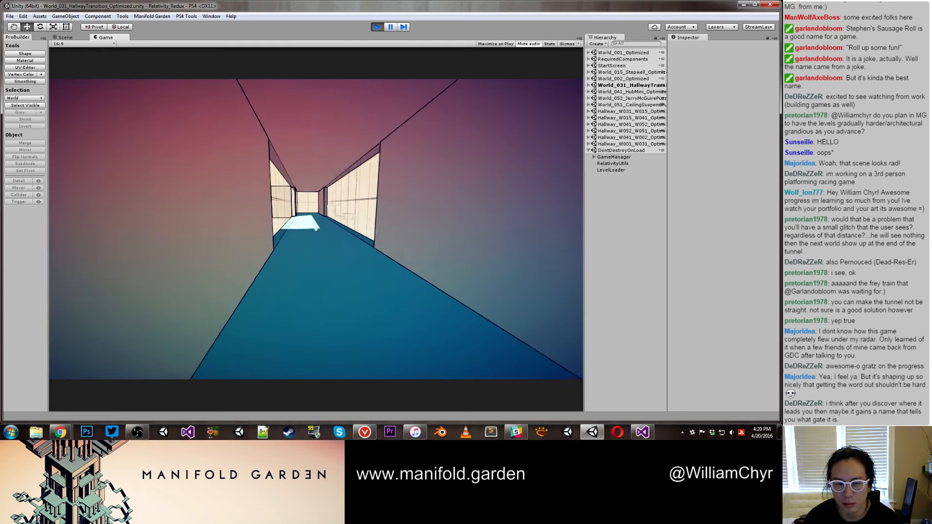
Step: Follow the blue-floored corridor past the large windows and the stairs to the windowed hallway with the yellow floor
key("w")
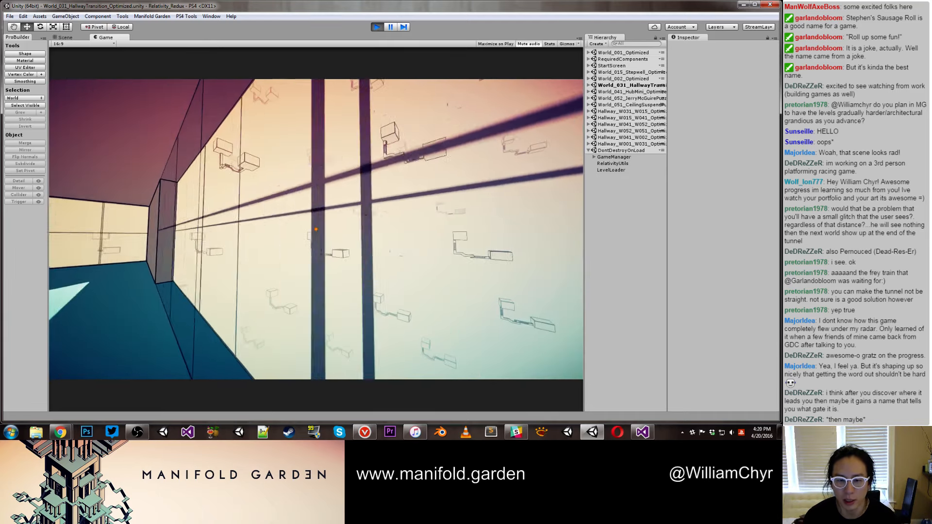
key("w")
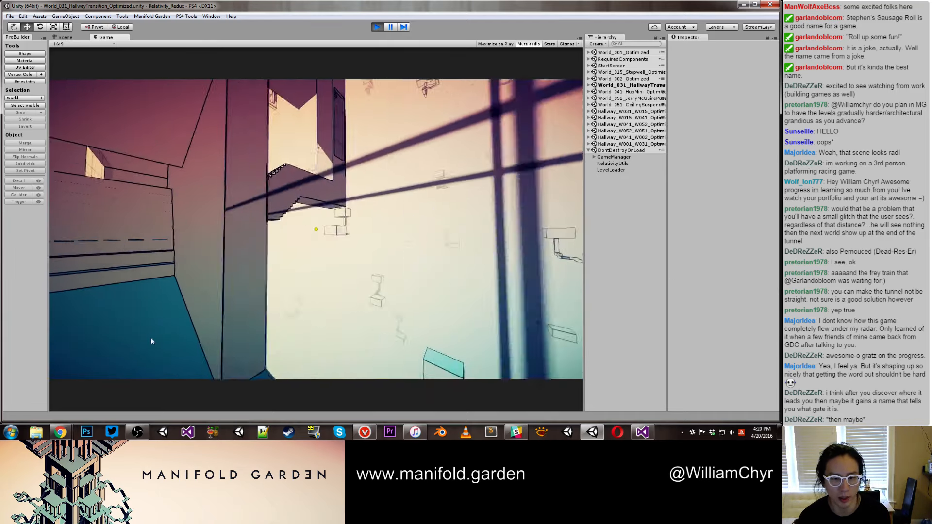
key("w")
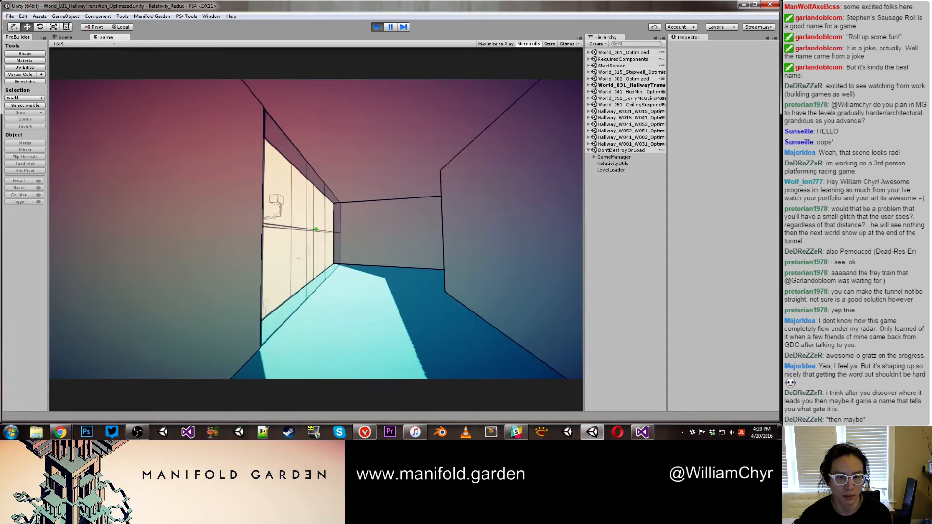
key("w")
key("alt+Tab")
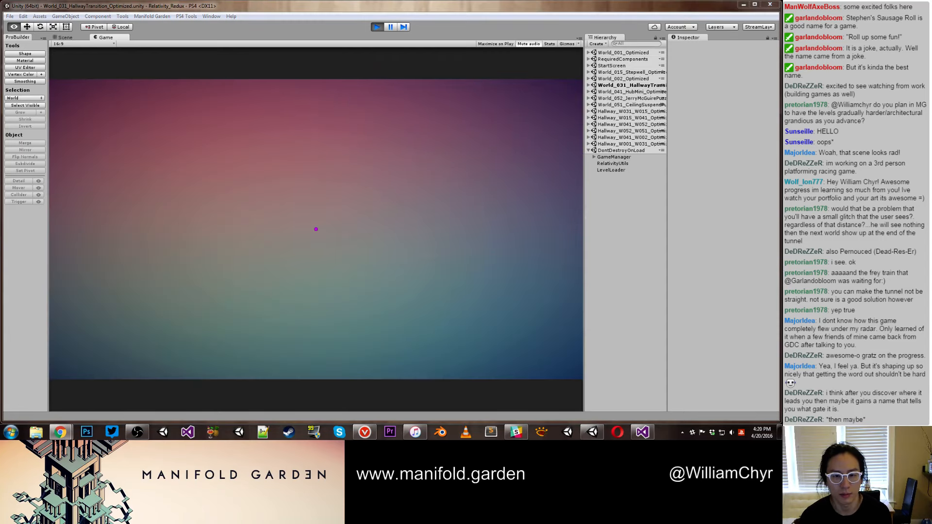
left_click(229, 211)
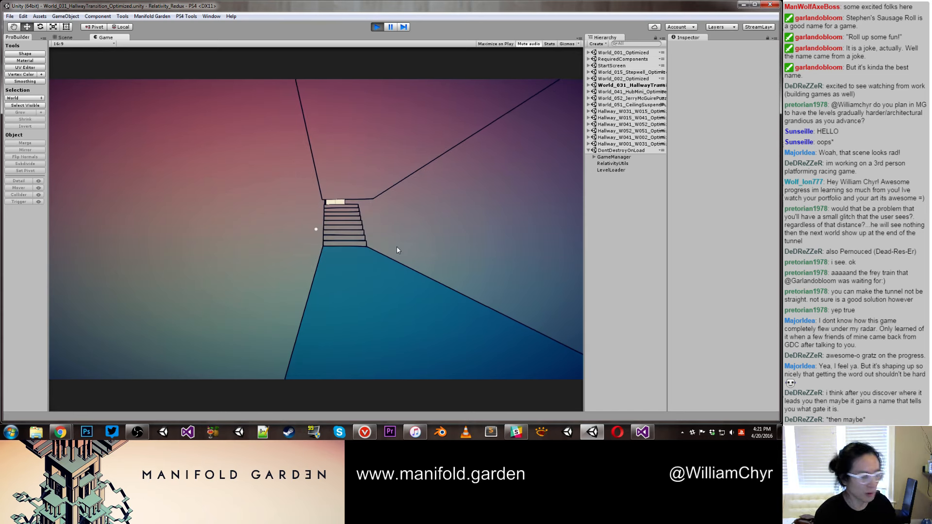
key("w")
key("w")
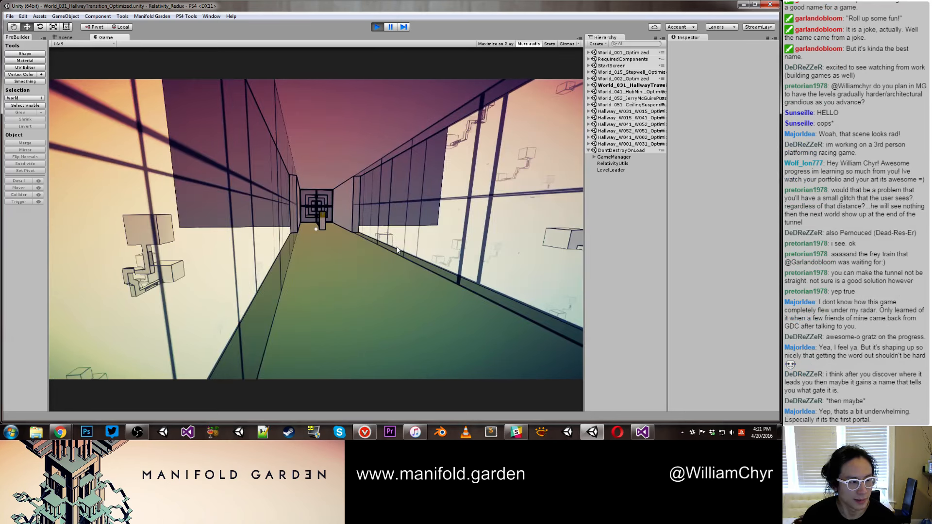
Step: Activate the yellow switch at the end of the hallway and go through the gate into the next room
key("w")
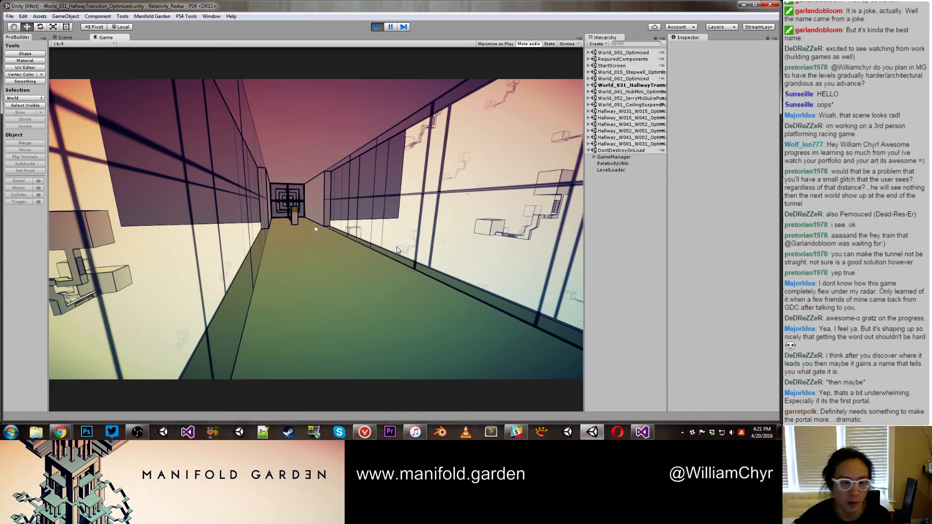
key("w")
key("e")
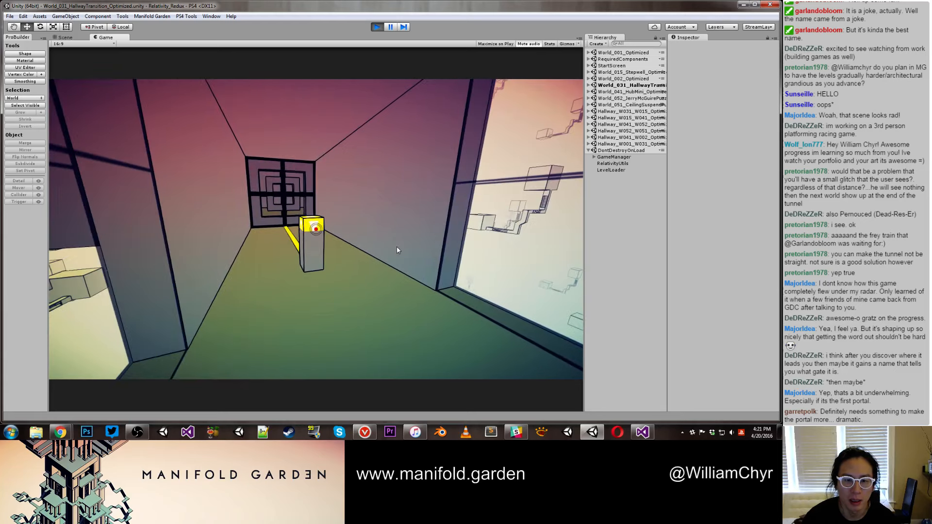
key("w")
key("w")
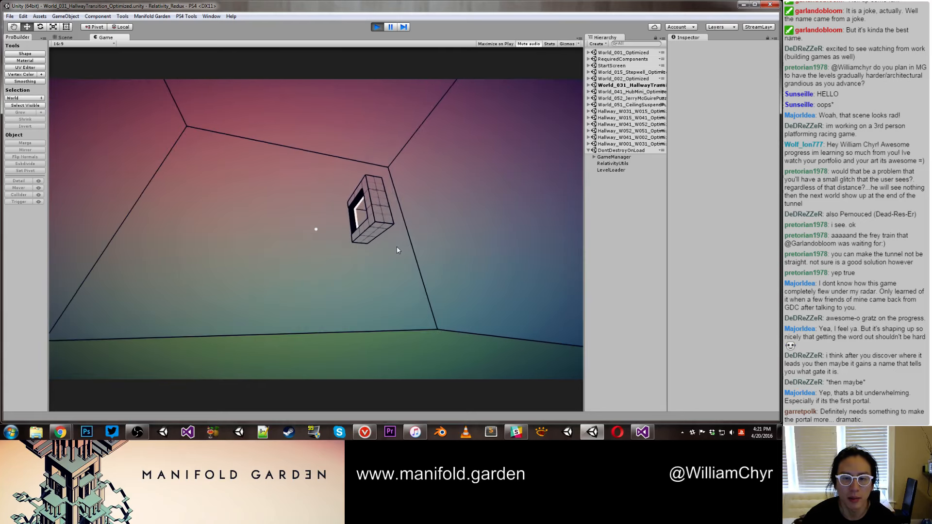
Step: Switch gravity to the red floor and approach the opening of the tiled tunnel doorway
key("space")
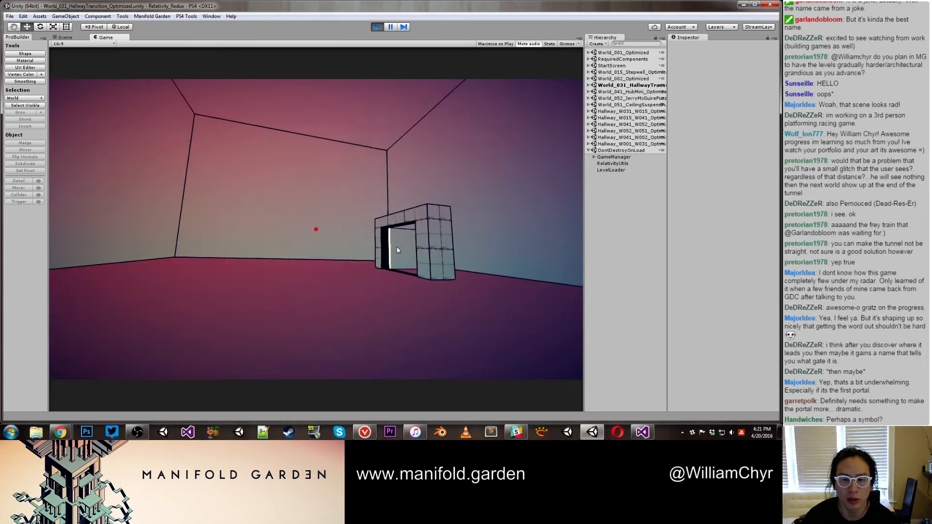
key("w")
key("w")
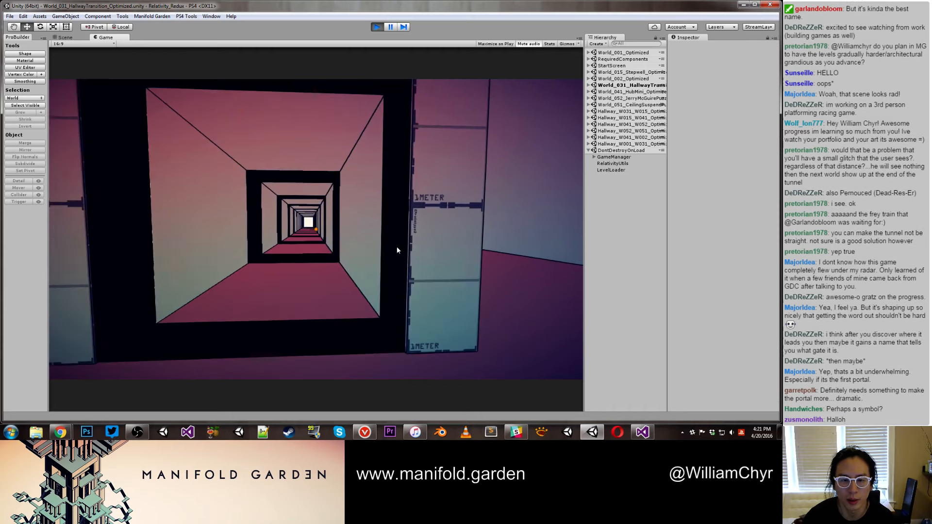
Step: Walk through the Hallway_W031_W015 tunnel into World_015_Stepwell, look around and stop the playtest
key("w")
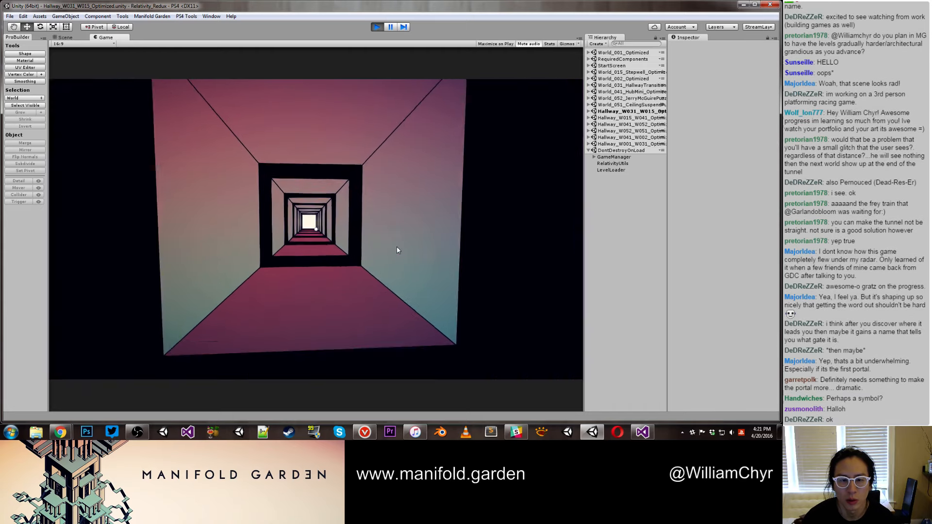
key("w")
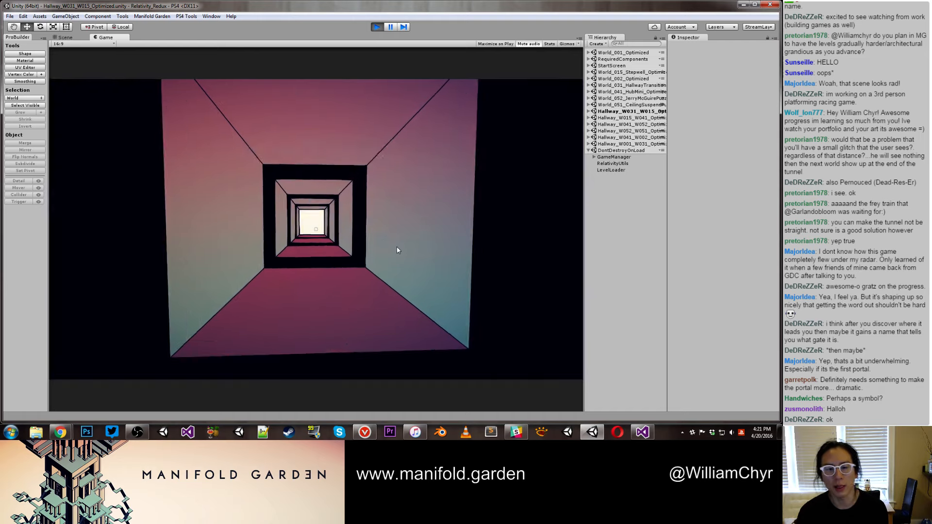
key("w")
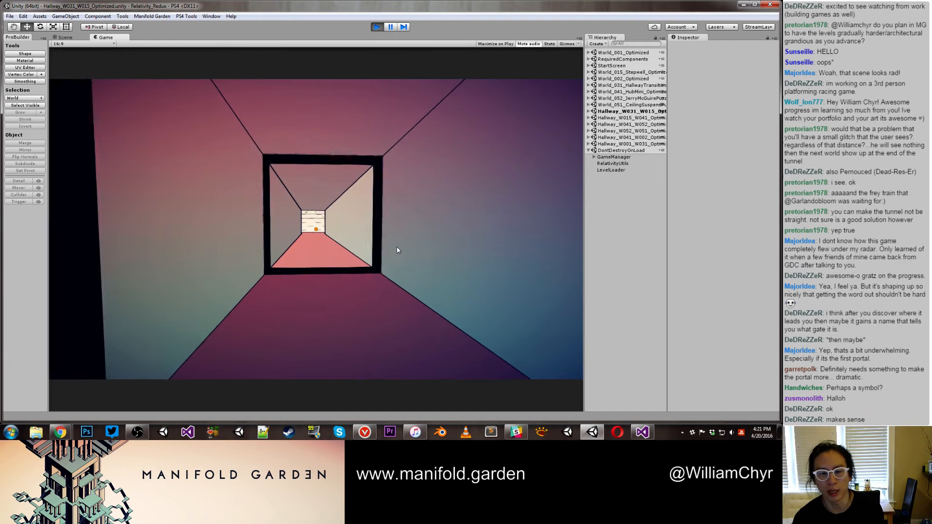
key("w")
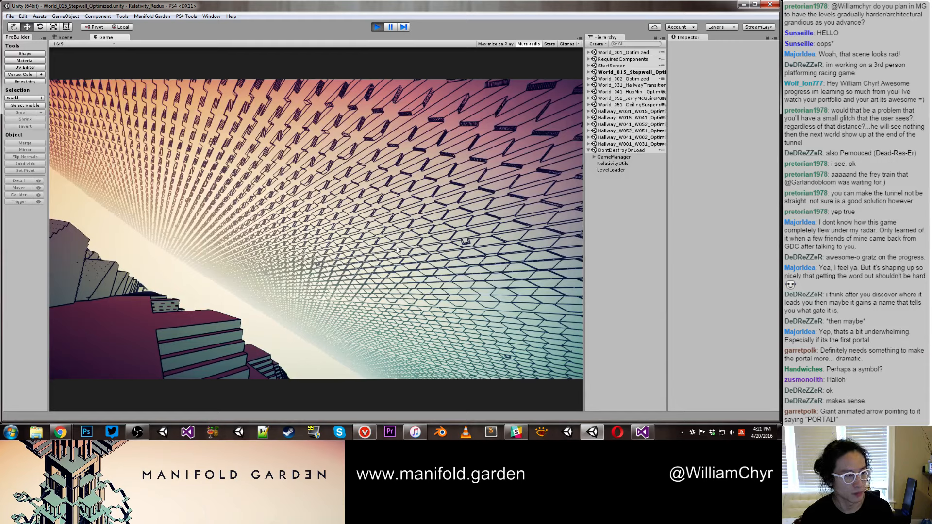
key("ctrl+p")
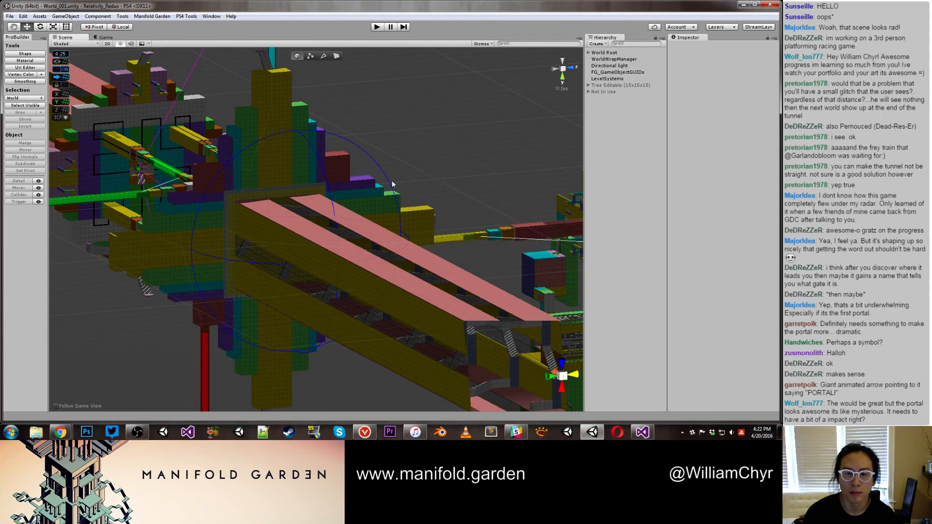
Step: In the portal path map, disconnect the World_031_HallwayTransition and Hallway_W031_W015 nodes and move both side by side below the World_001 row
left_click_drag(782, 2, 396, 63)
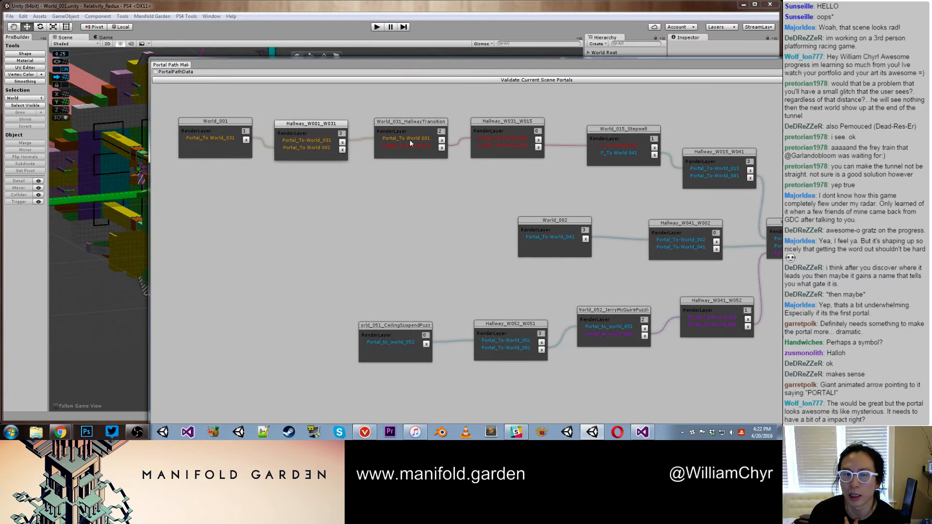
left_click(442, 140)
left_click(441, 148)
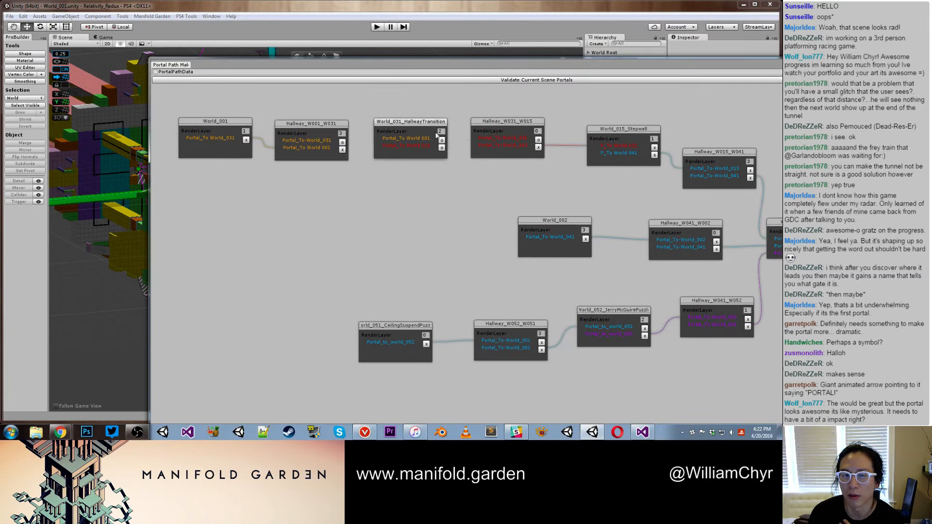
left_click_drag(433, 122, 263, 215)
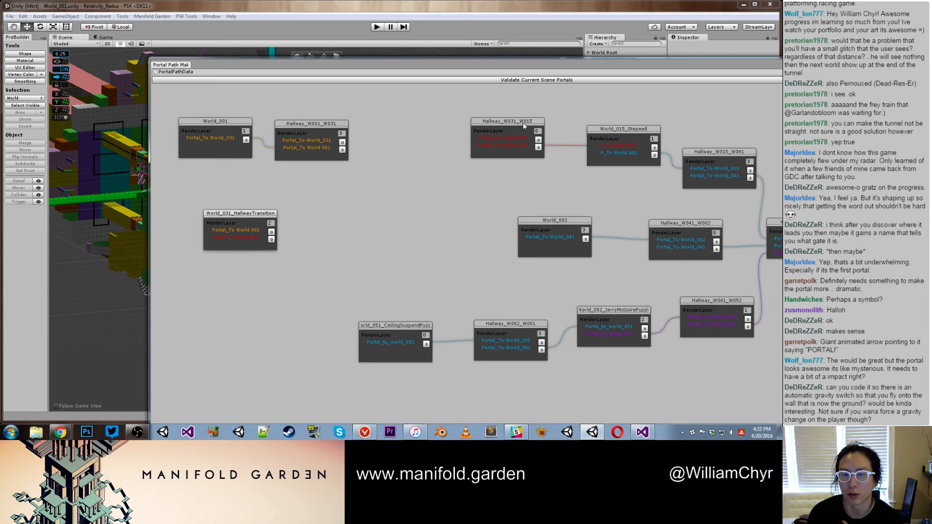
left_click(538, 148)
left_click_drag(528, 123, 349, 217)
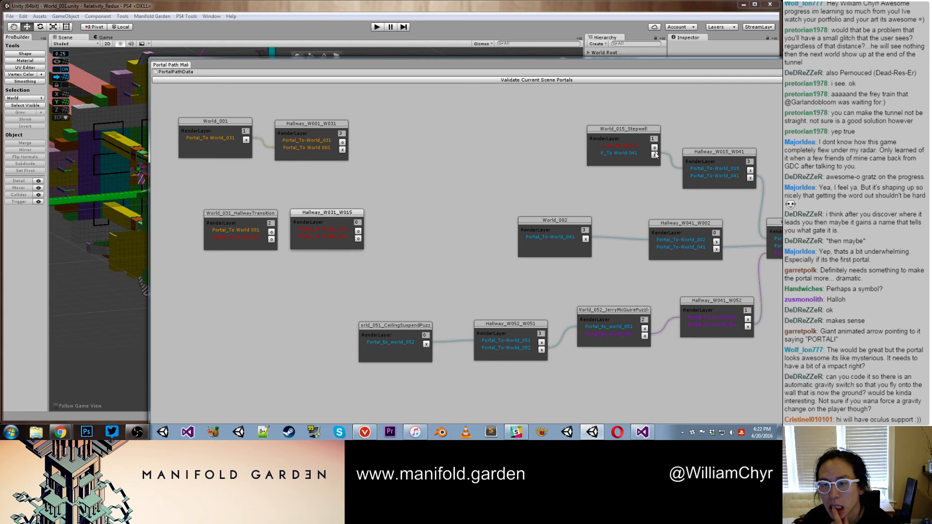
Step: Open the Hallway_W001_W031 scene from its portal map node and examine the full length of the tunnel between its two portals
left_click(326, 126)
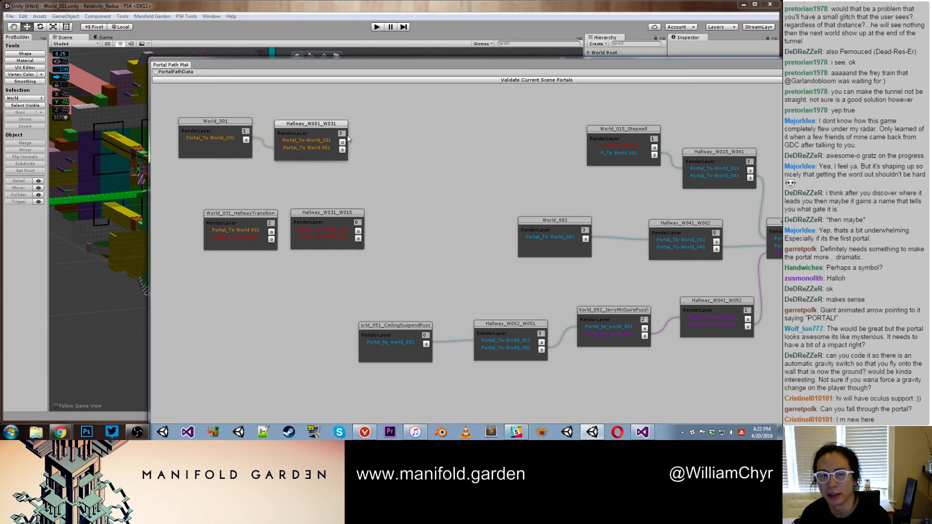
key("alt+Tab")
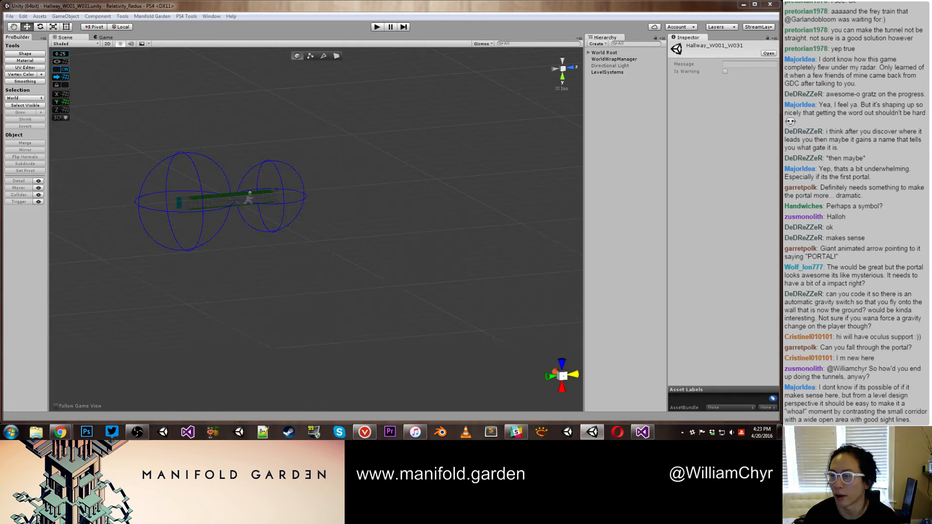
scroll(335, 193, "up", 10)
middle_click_drag(336, 194, 495, 212)
scroll(473, 206, "up", 5)
mouse_move(442, 196)
left_mouse_down("alt")
mouse_move(422, 191)
mouse_move(441, 215)
left_mouse_up("alt")
scroll(436, 205, "up", 3)
scroll(435, 203, "down", 2)
middle_click_drag(394, 167, 391, 225)
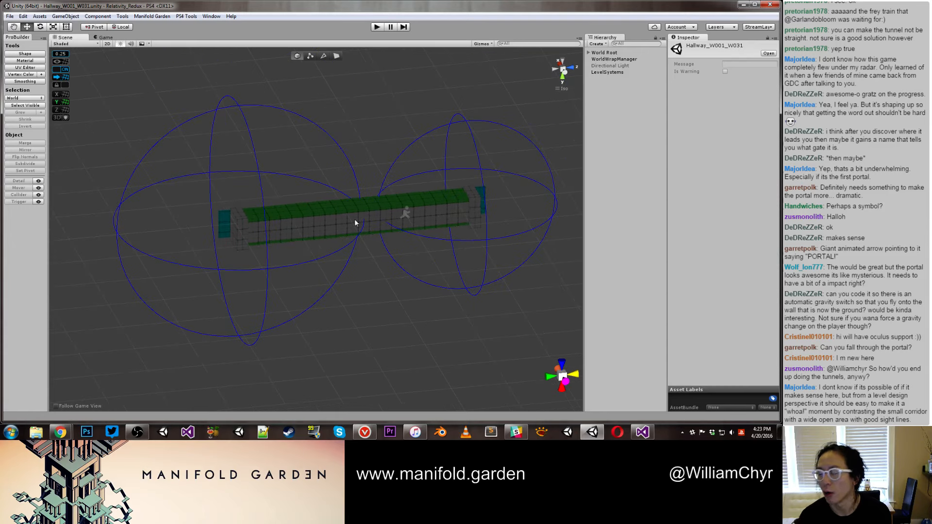
left_click_drag(355, 219, 321, 231, "alt")
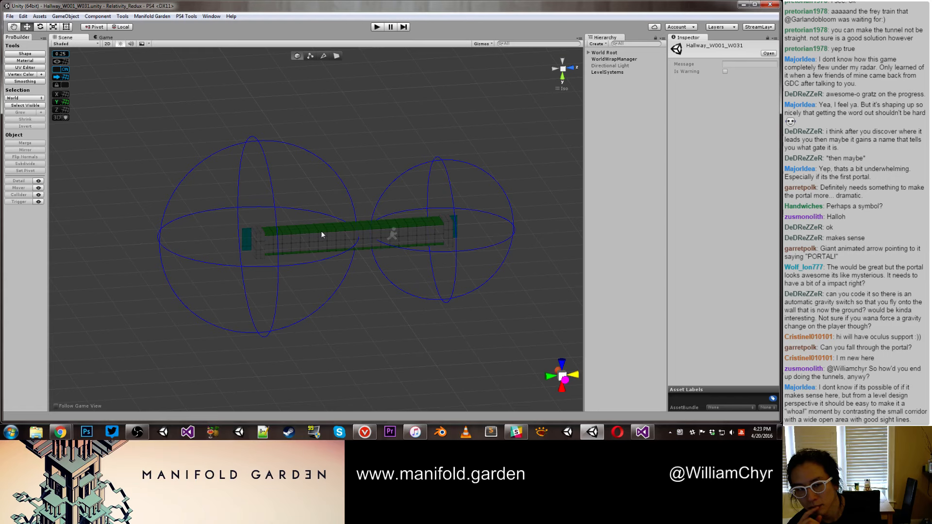
scroll(321, 231, "down", 1)
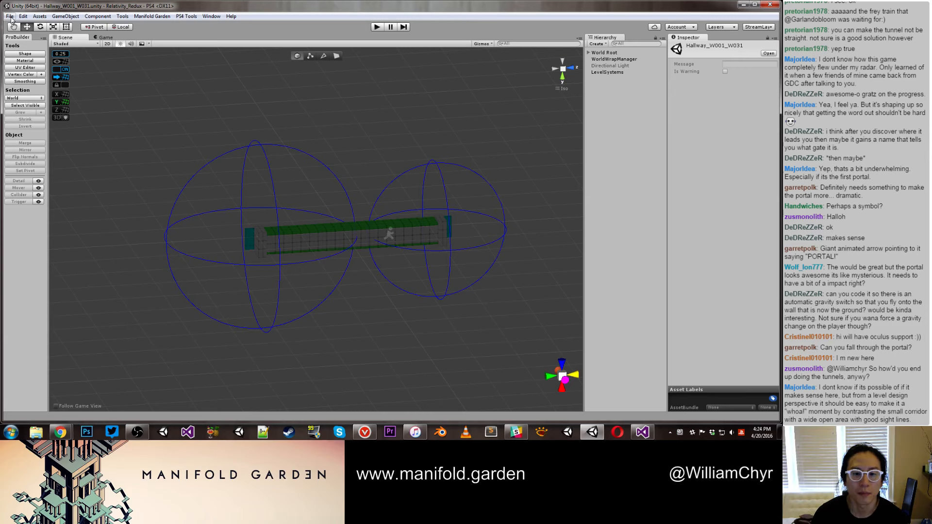
Step: Select the Wormhole Tunnel (1) object in the hallway scene and frame it in the view
left_click(10, 16)
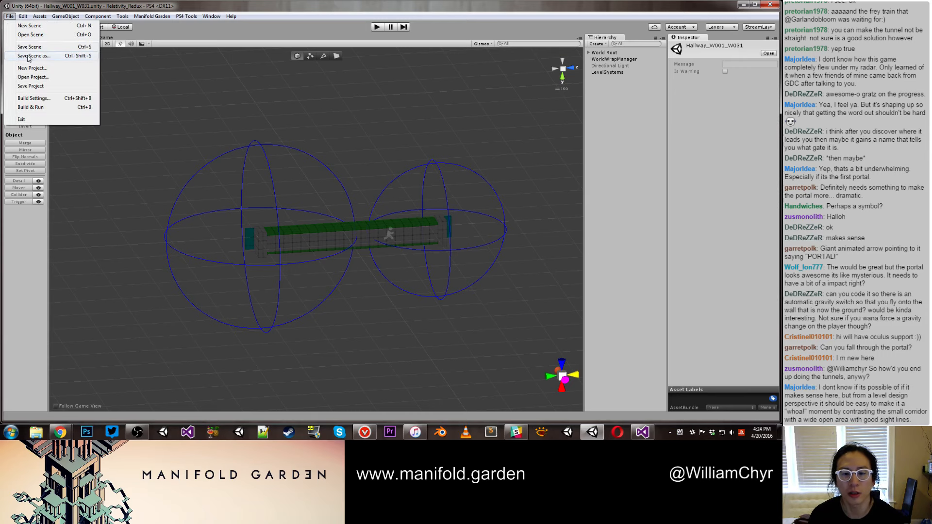
left_click(353, 240)
key("f")
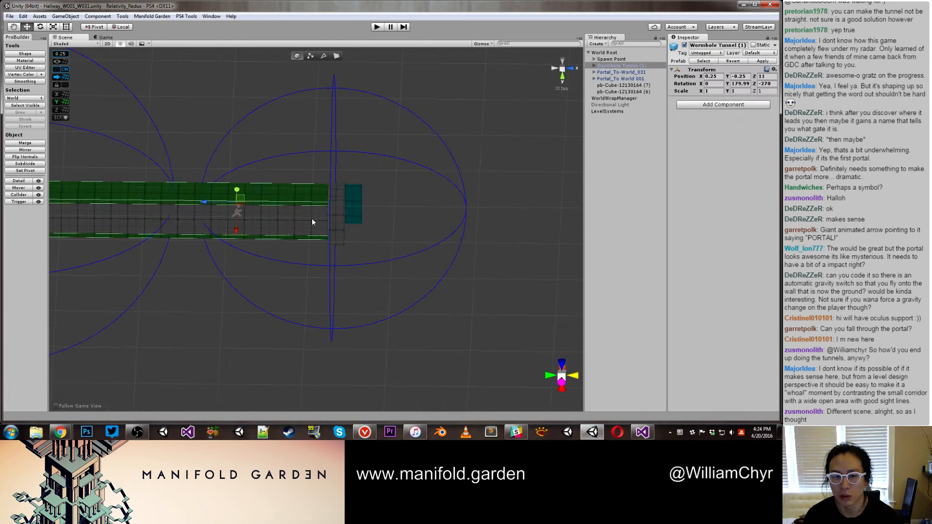
Step: Move Portal_To-World_031 together with the end cube behind it away from the tunnel's end, placing the portal at Z 43.5
left_click(336, 215)
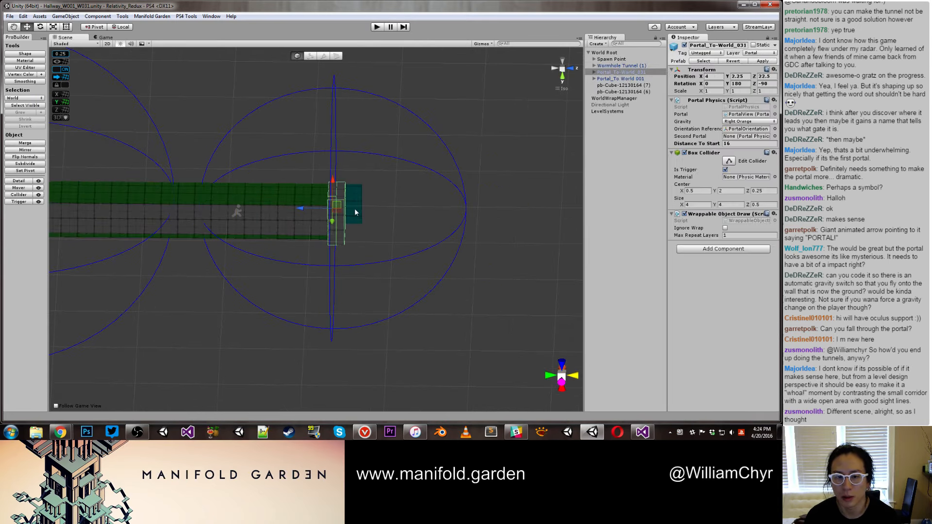
left_click(355, 212, "shift")
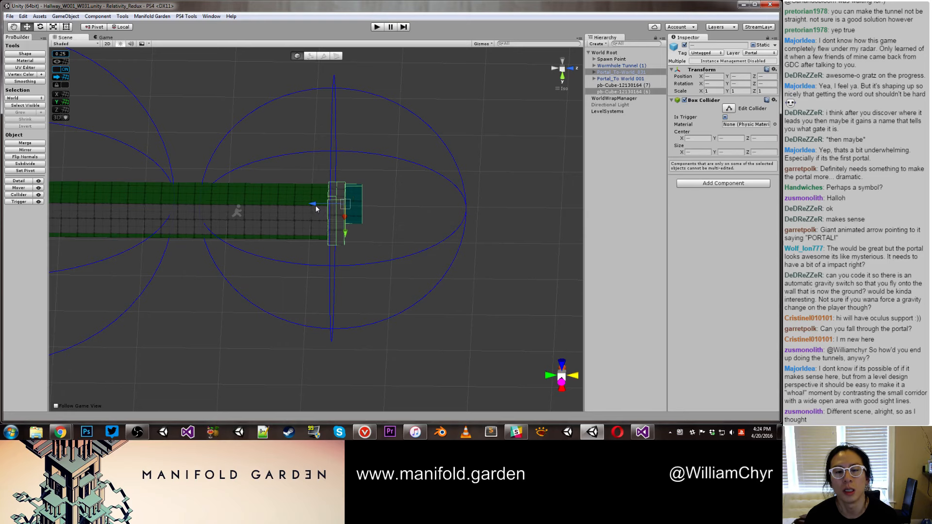
left_click_drag(319, 208, 480, 210)
scroll(480, 211, "down", 4)
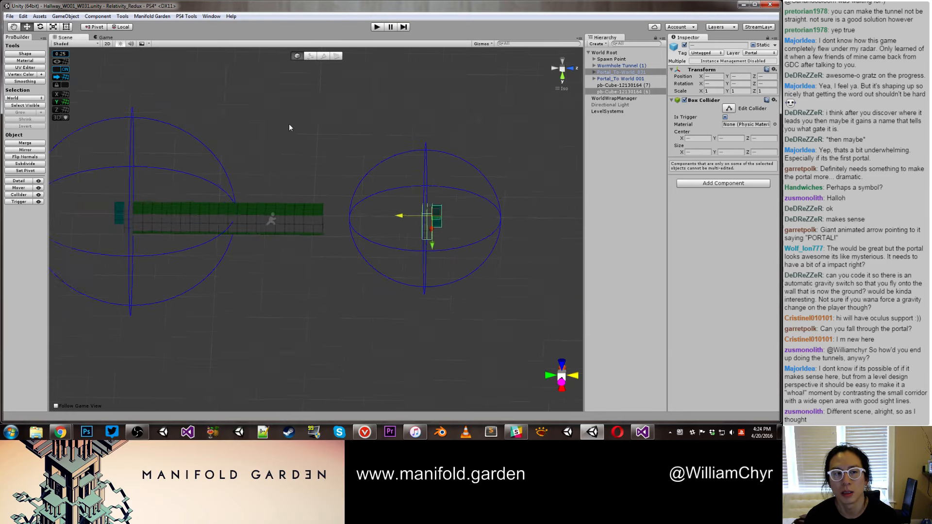
Step: Save a copy of the scene as Hallway_W001_W002 in the Assets/Scenes/Game Scenes folder
left_click(10, 16)
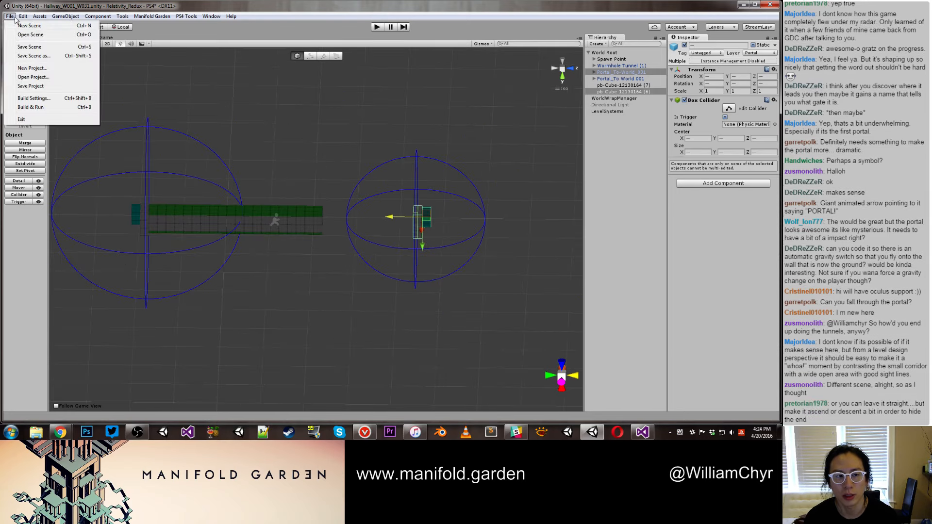
left_click(40, 57)
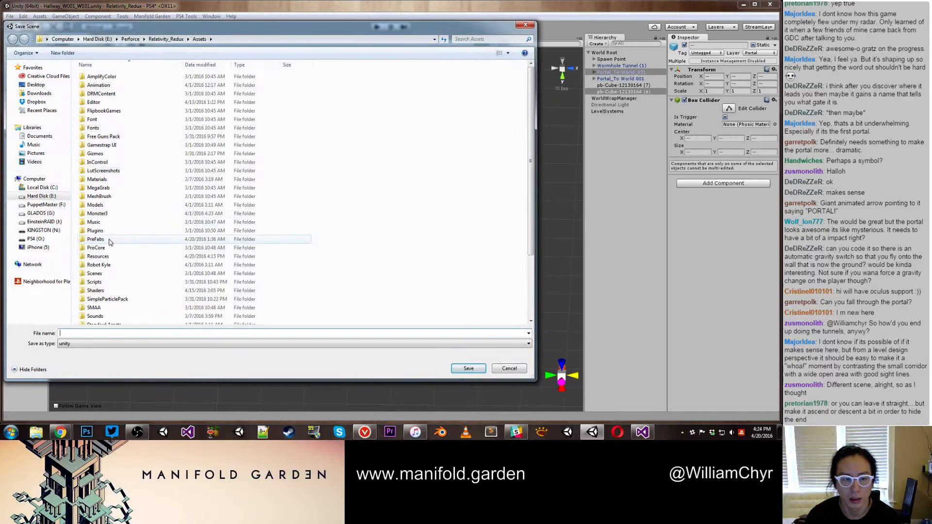
double_click(112, 274)
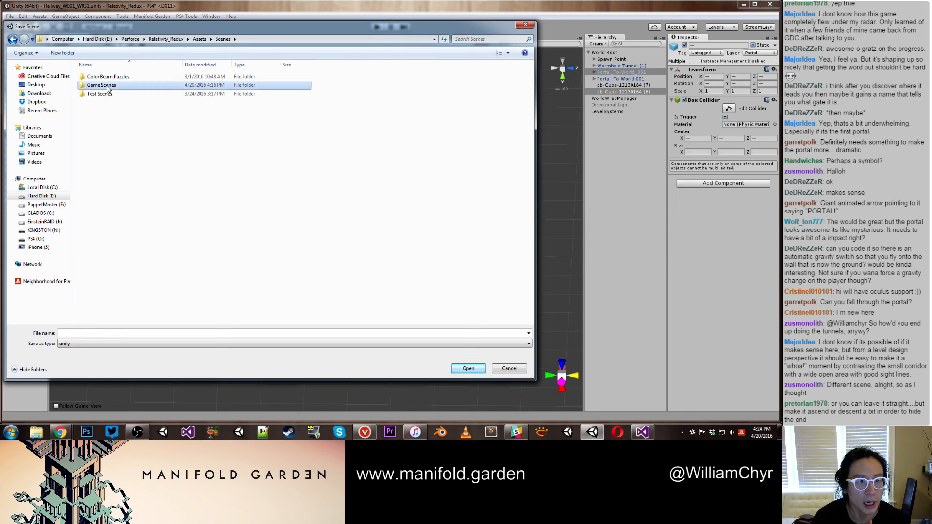
double_click(108, 88)
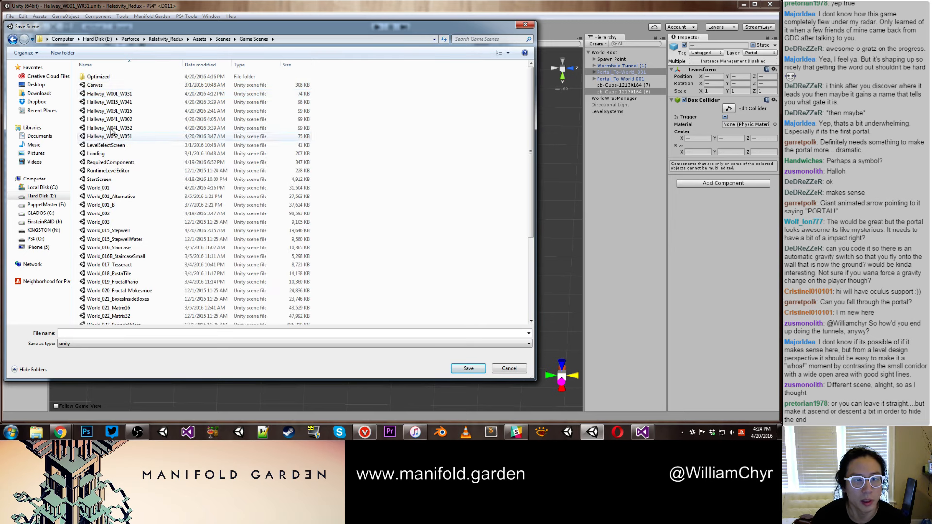
left_click(123, 94)
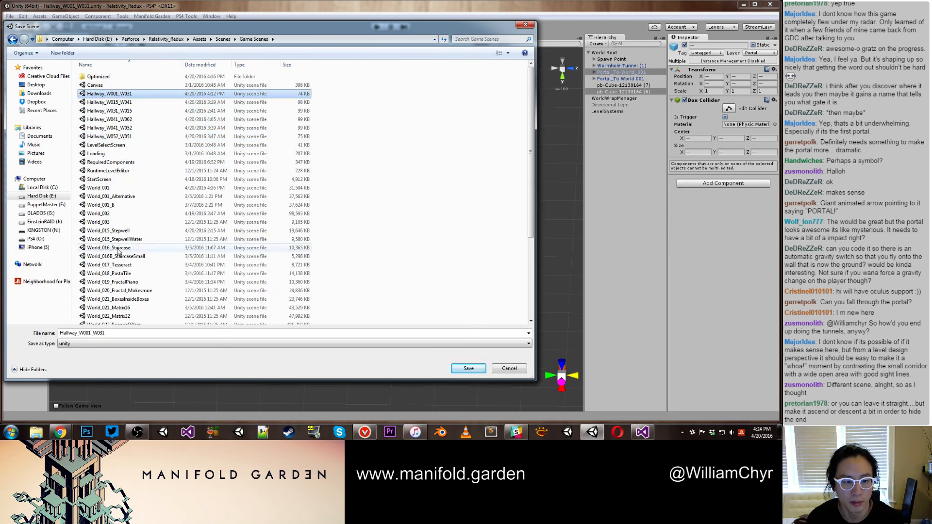
left_click(102, 334)
left_click(108, 334)
left_click_drag(99, 333, 122, 332)
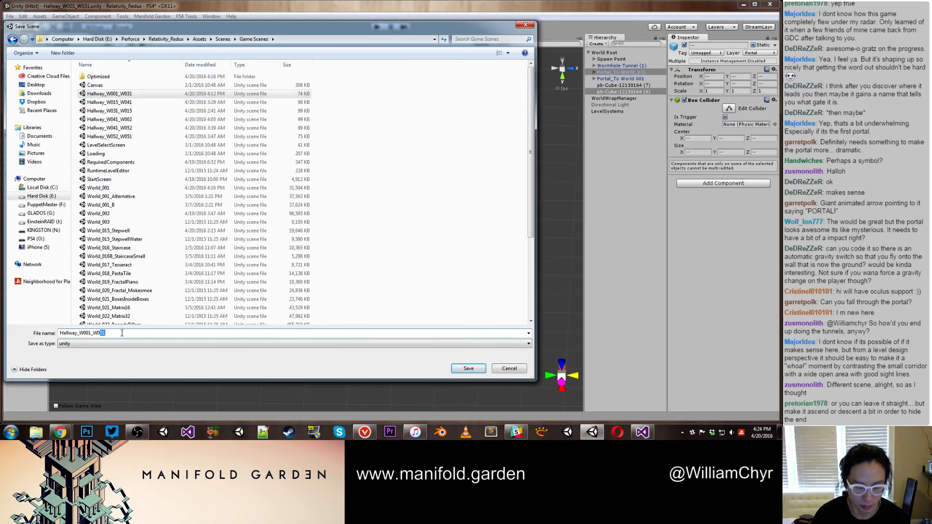
type("02")
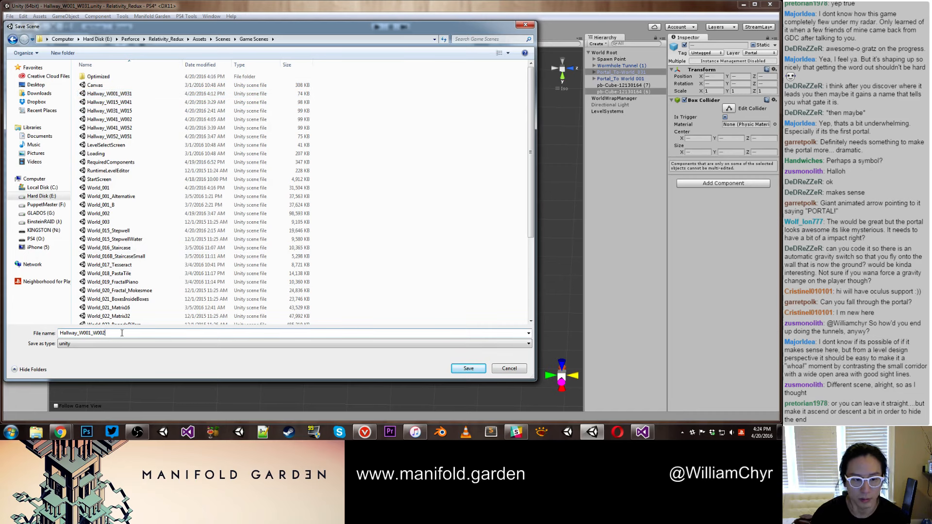
left_click(454, 370)
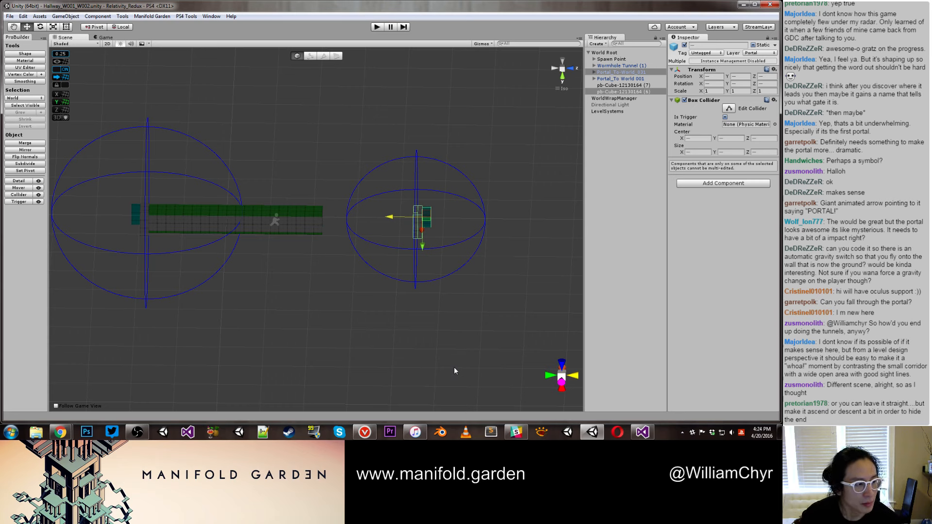
Step: Check the World_001 and hallway connections in the portal path map, then move the map clear of the scene editor
left_click(370, 194)
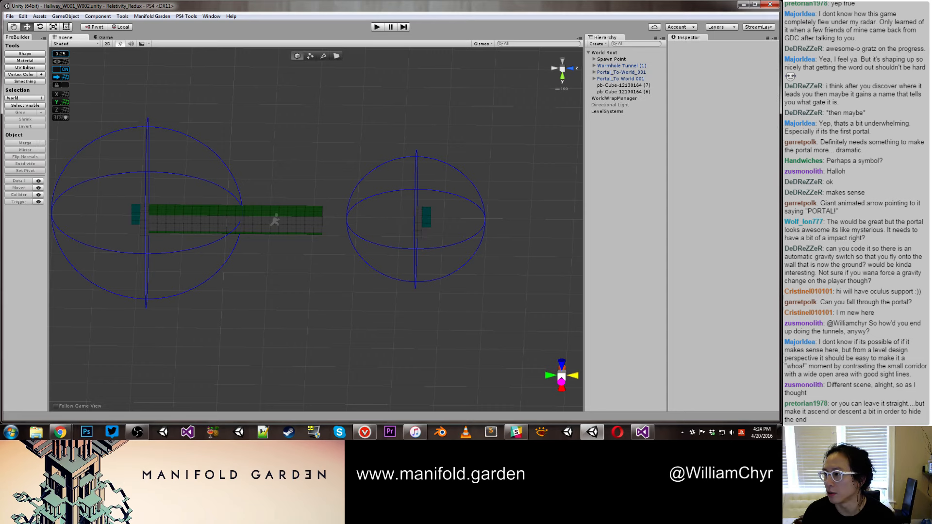
left_click_drag(781, 65, 262, 68)
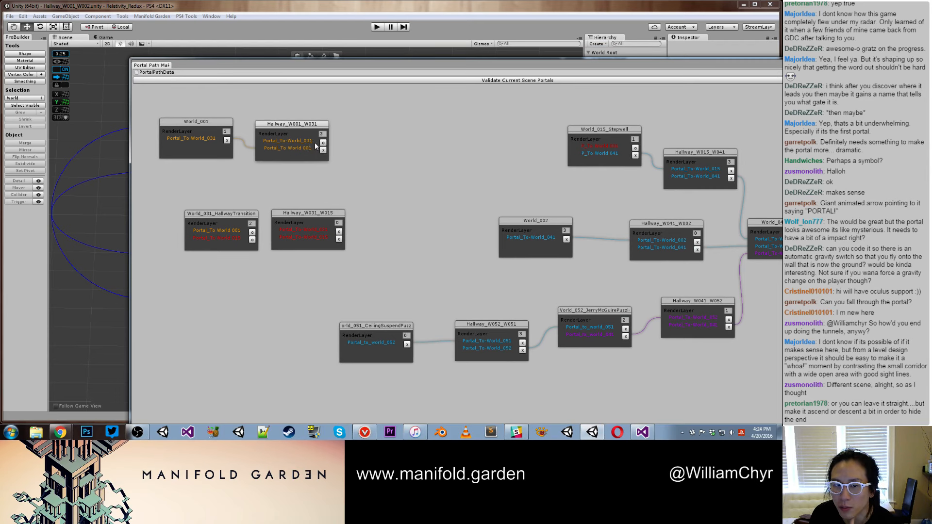
left_click_drag(242, 64, 727, 99)
scroll(351, 210, "down", 4)
left_click_drag(351, 210, 358, 232, "alt")
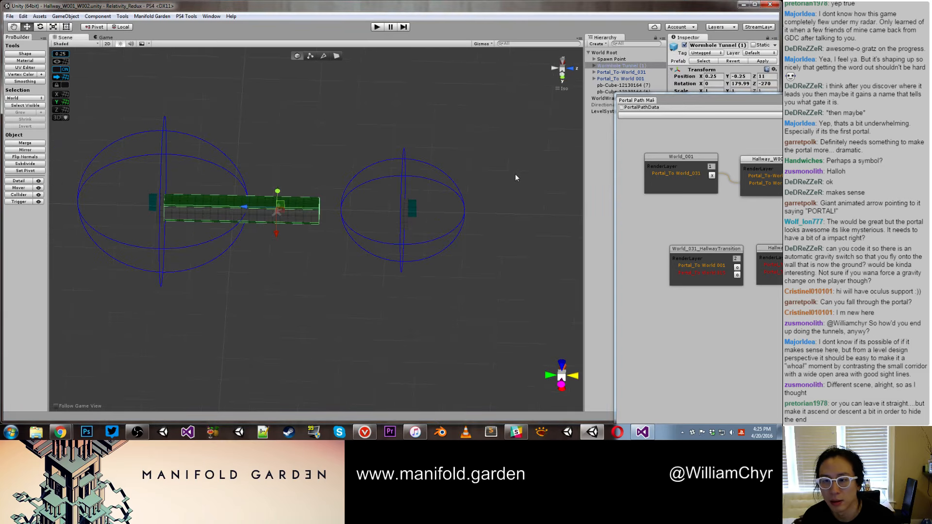
left_click_drag(679, 99, 849, 99)
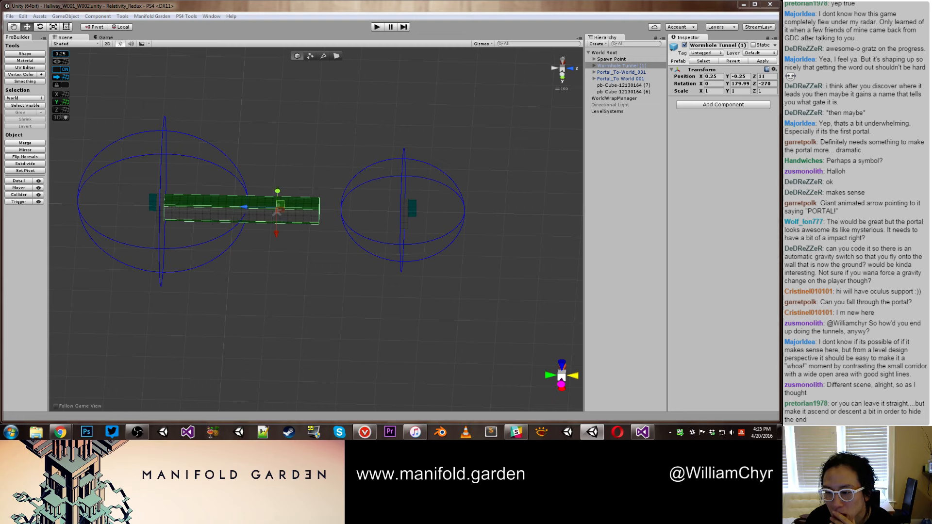
Step: Add the Tunnel - Corner (FD) prefab to the scene and parent it under World Root
left_click_drag(731, 322, 321, 246)
key("e")
scroll(321, 246, "up", 4)
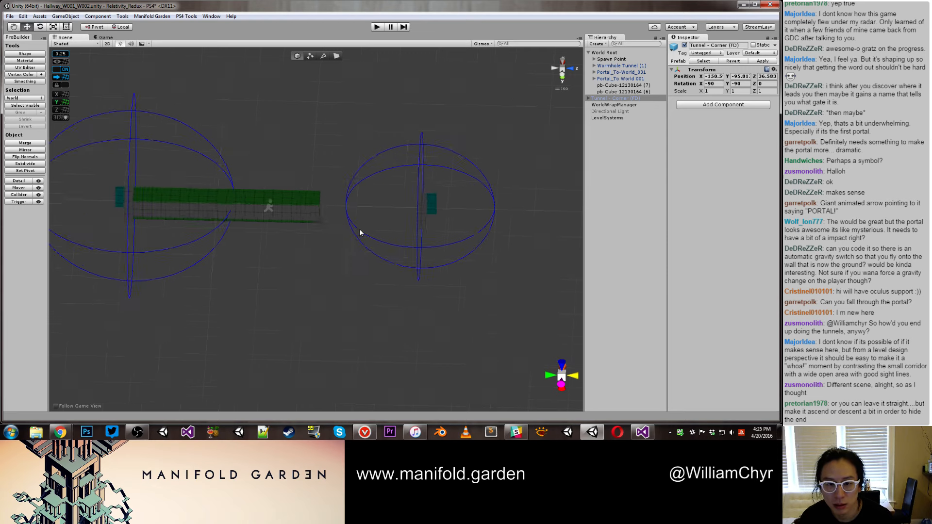
double_click(604, 98)
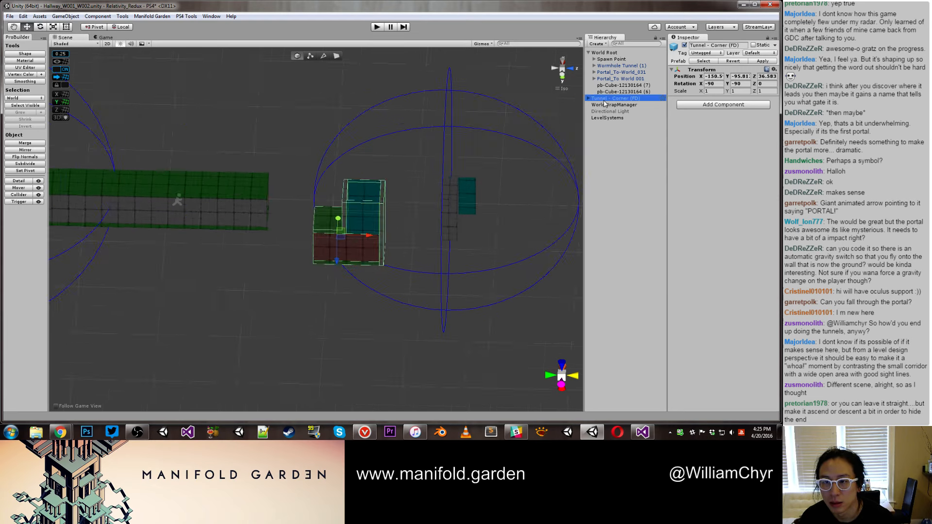
left_click_drag(604, 98, 606, 53)
scroll(301, 196, "down", 3)
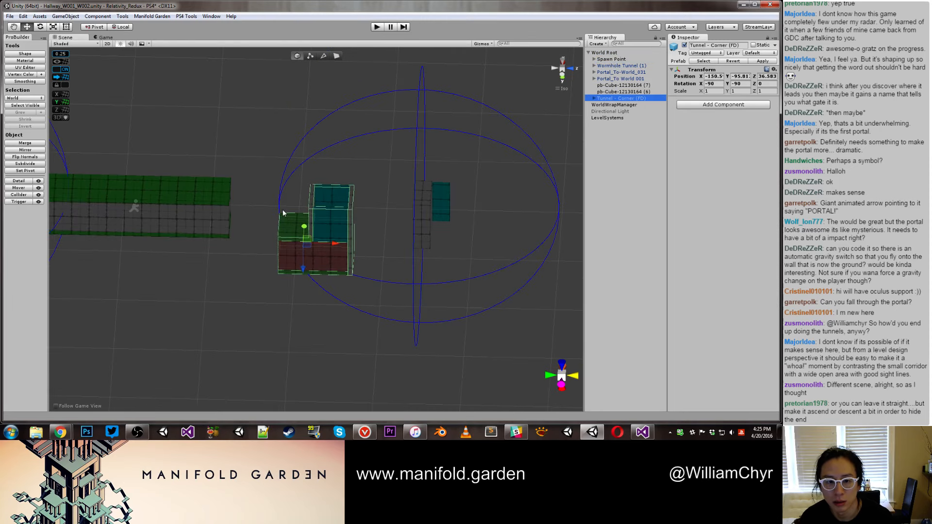
Step: Vertex-snap the corner piece onto the open end of Wormhole Tunnel (1), at position 2.25, 1.75, 24.75
scroll(283, 213, "down", 5)
left_click(263, 231)
left_click(293, 230)
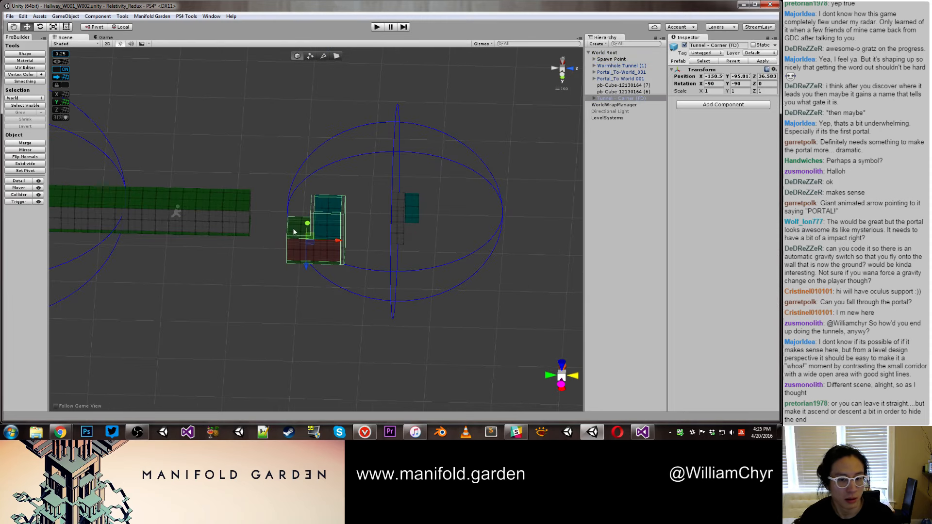
key("v")
left_click_drag(288, 217, 251, 190)
scroll(272, 240, "up", 3)
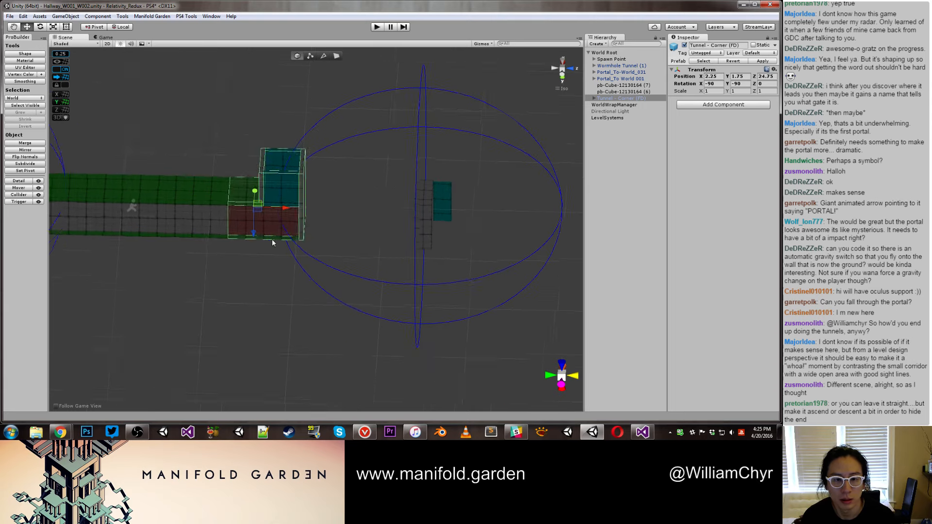
left_click_drag(272, 242, 445, 168, "alt")
Step: Duplicate the straight Wormhole Tunnel (1) section
double_click(628, 98)
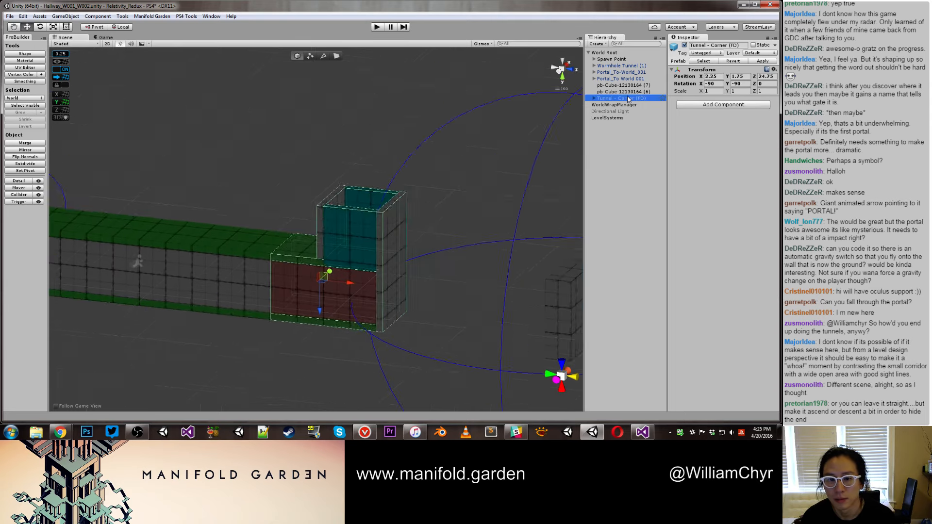
scroll(291, 233, "down", 5)
mouse_move(292, 233)
left_mouse_down("alt")
mouse_move(310, 228)
mouse_move(281, 243)
left_mouse_up("alt")
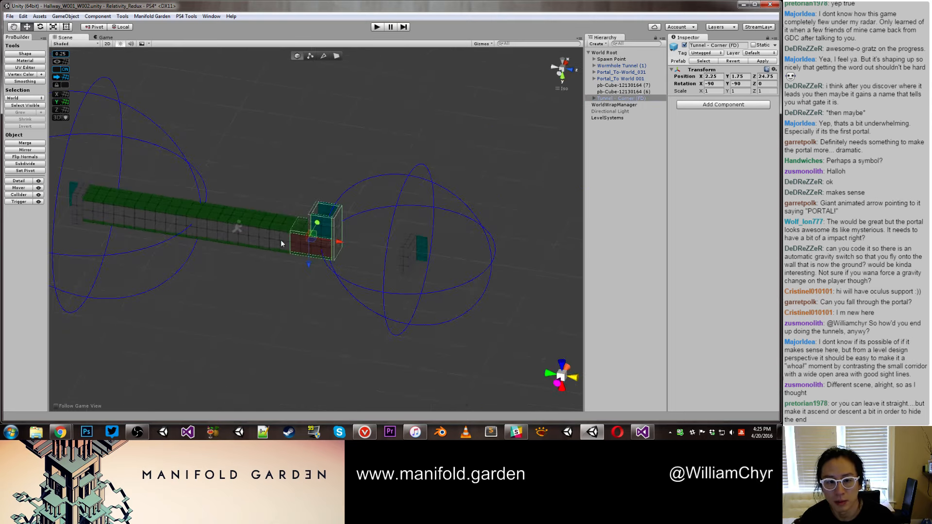
scroll(280, 240, "down", 3)
left_click(275, 221)
key("ctrl+d")
Step: Rotate the duplicated tunnel upright to 90, 90, -360 and vertex-snap it onto the corner piece's open upper end
key("e")
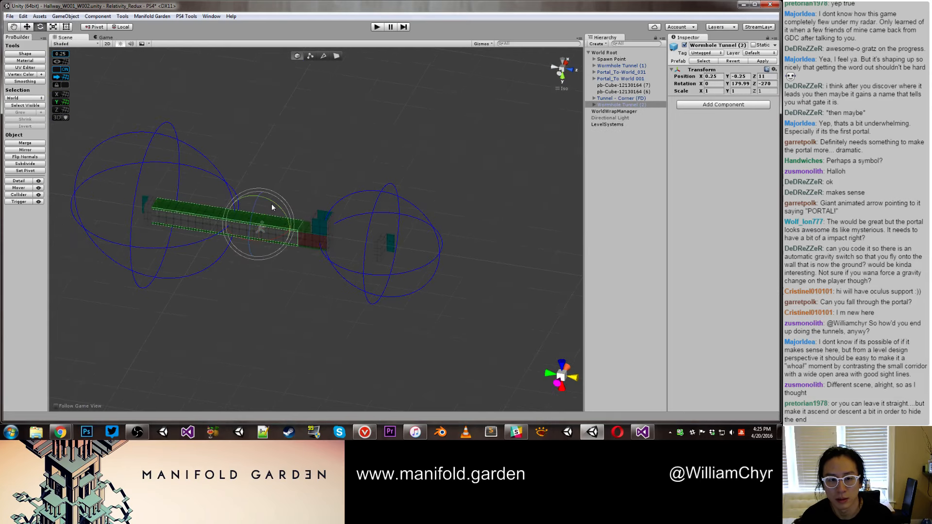
left_click_drag(272, 204, 328, 249)
key("w")
key("v")
left_click_drag(259, 262, 374, 185)
scroll(330, 229, "up", 3)
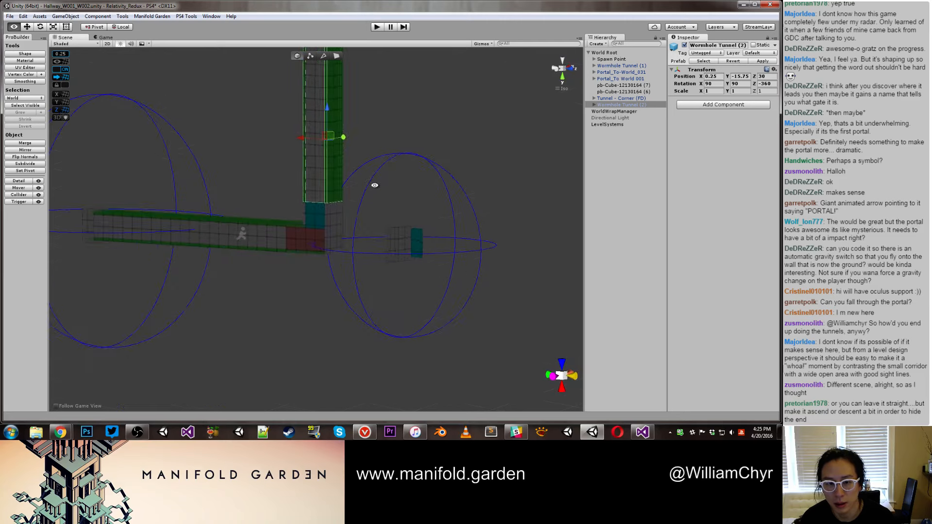
scroll(369, 153, "down", 8)
left_click_drag(386, 144, 392, 239, "alt")
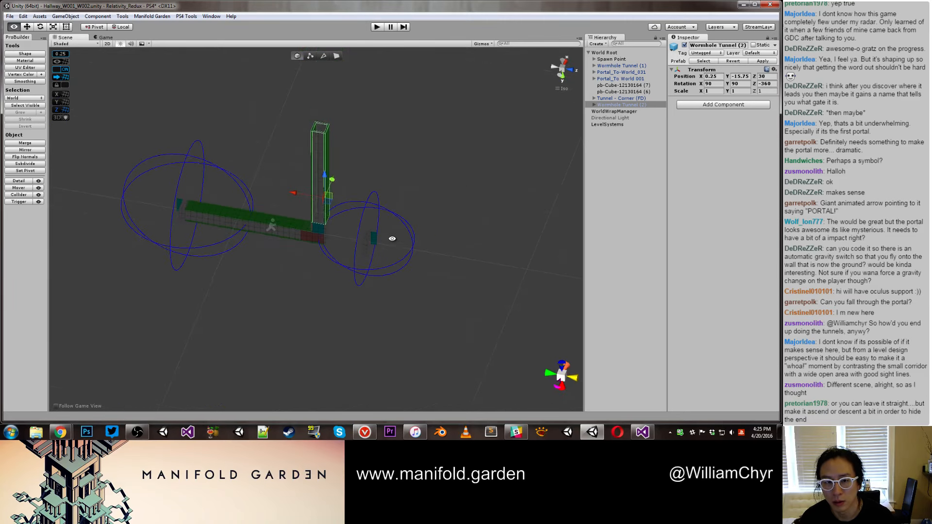
scroll(392, 238, "up", 2)
left_click(377, 249)
scroll(402, 239, "up", 1)
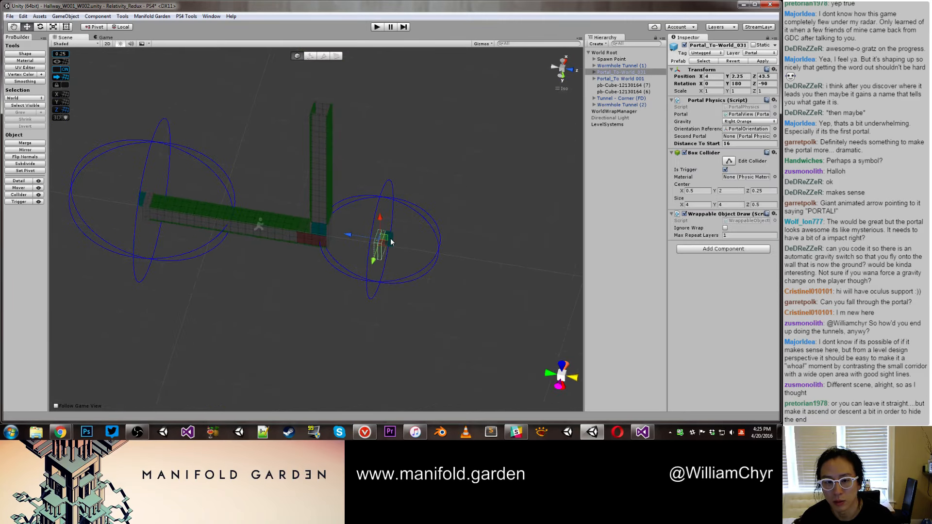
key("e")
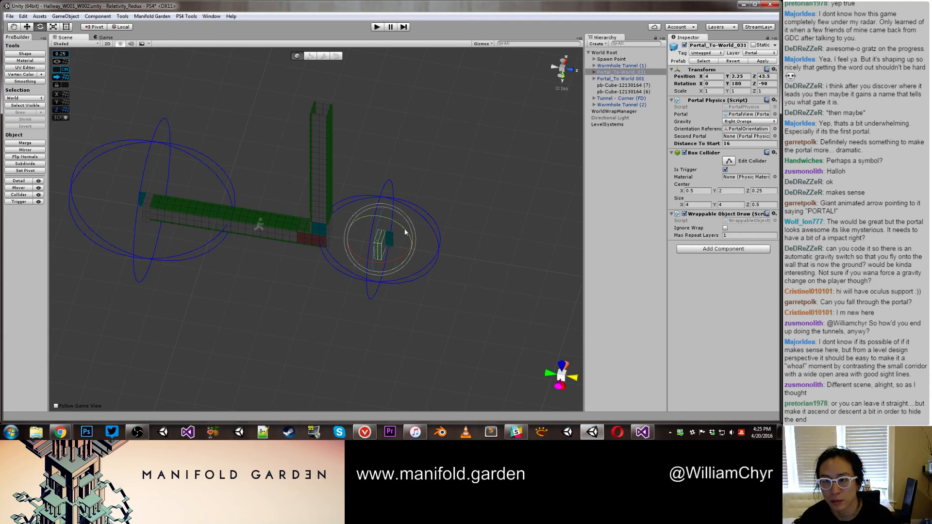
mouse_move(401, 226)
left_mouse_down("alt")
mouse_move(468, 298)
mouse_move(431, 194)
mouse_move(448, 175)
mouse_move(443, 194)
mouse_move(400, 221)
left_mouse_up("alt")
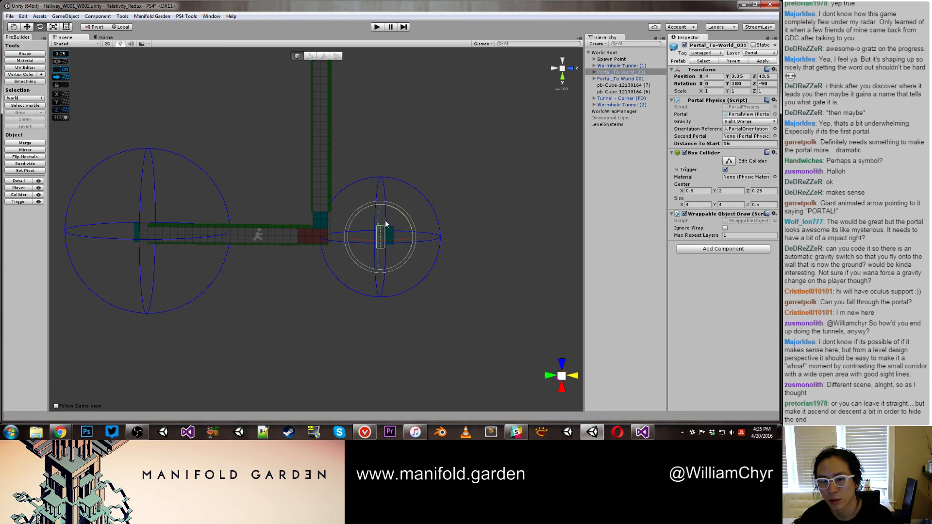
Step: Delete the corner piece and the upright duplicate tunnel from the scene
left_click(329, 221)
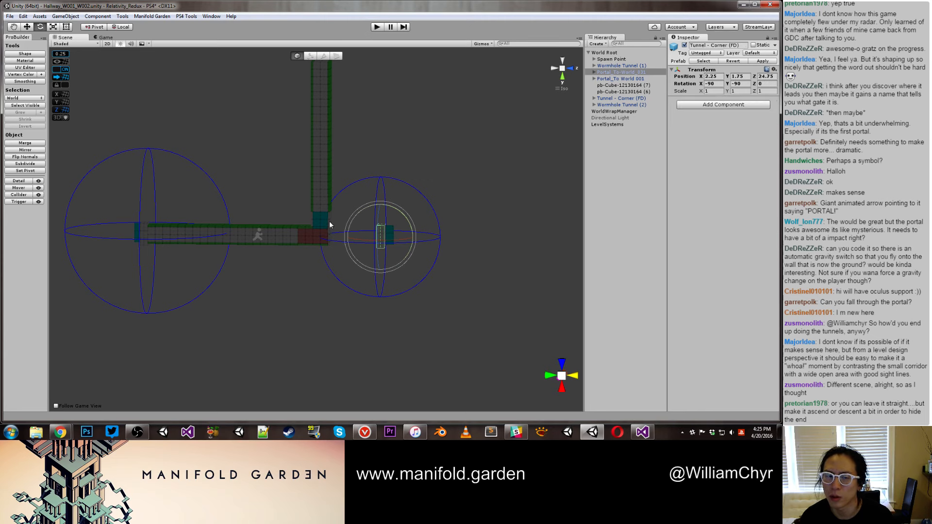
left_click(324, 159, "shift")
left_click(640, 103)
left_click(660, 144)
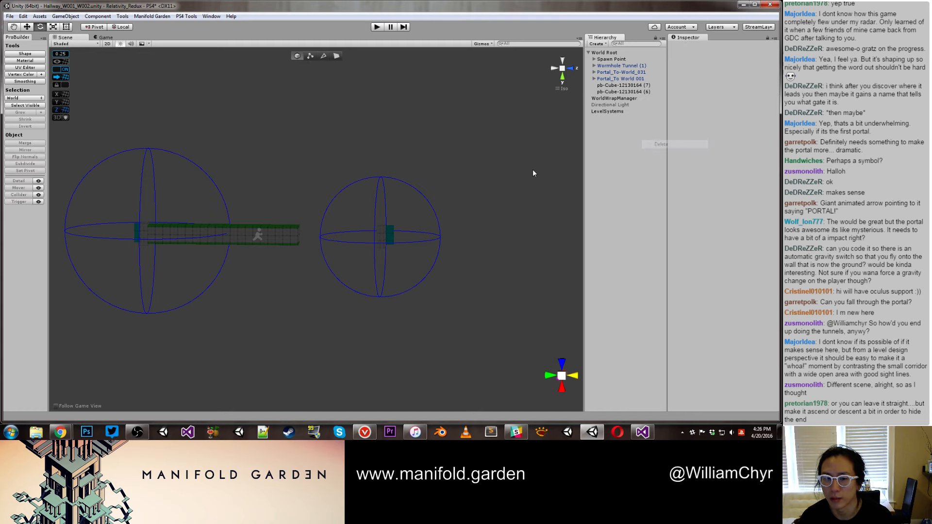
Step: Rotate Portal_To-World_031 to -180 on Z and move it back against the tunnel's open end at Z 22.5
left_click(395, 234)
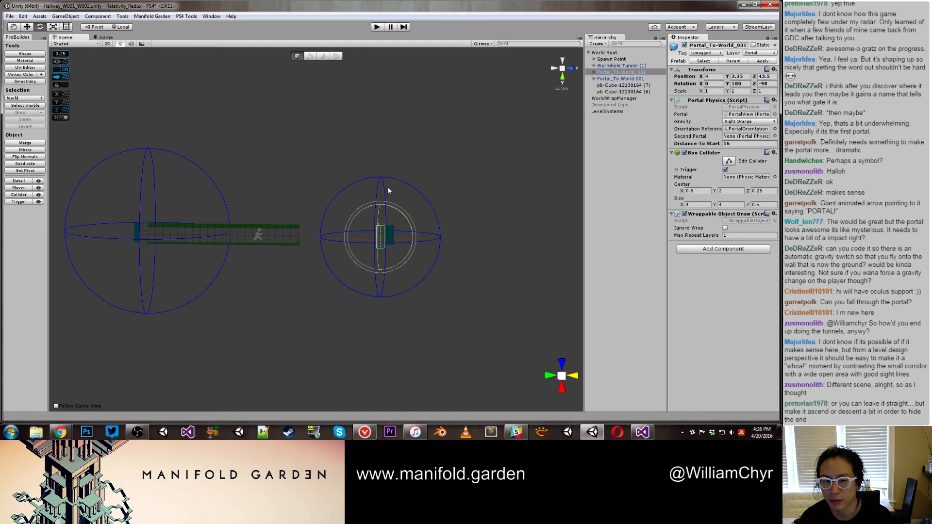
left_click_drag(399, 167, 312, 262, "alt")
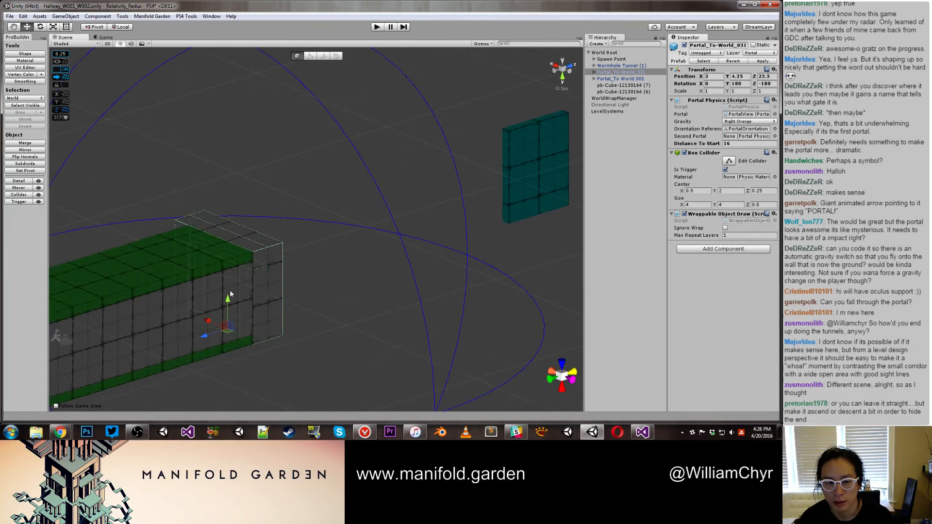
left_click_drag(227, 297, 246, 329)
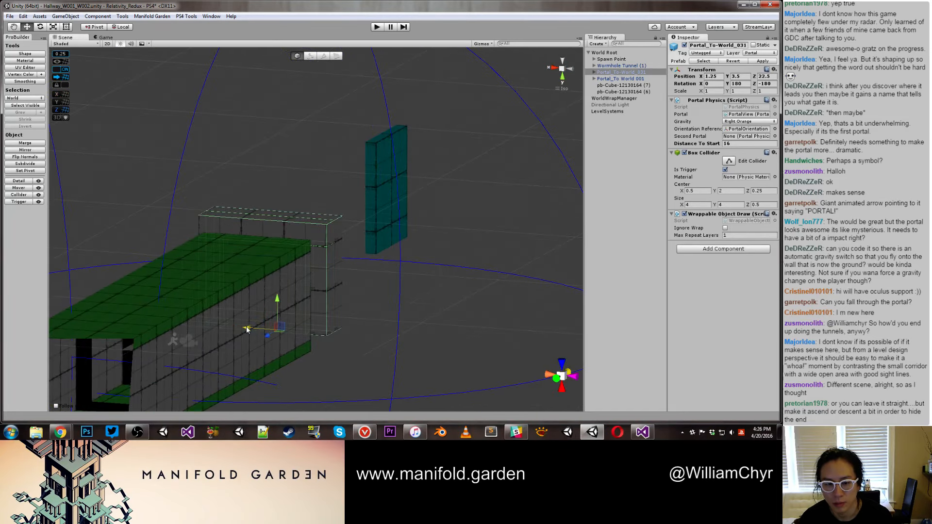
left_click_drag(335, 284, 306, 346, "alt")
left_click_drag(336, 315, 280, 281)
Step: Rotate the end cube pb-Cube-12130164 (6) to 90 on Z and move it to the tunnel's end at Z 20
left_click(235, 259)
key("e")
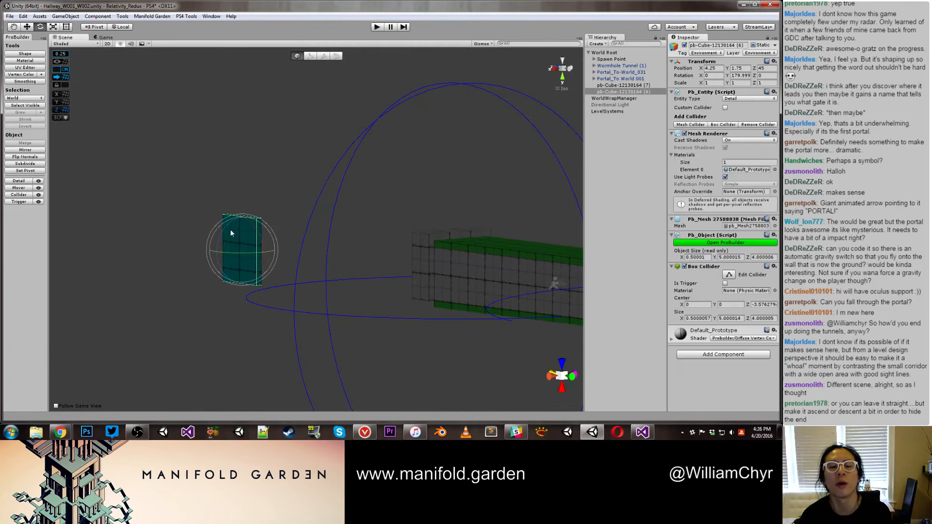
key("w")
left_click_drag(218, 235, 304, 255)
left_click_drag(299, 203, 514, 193)
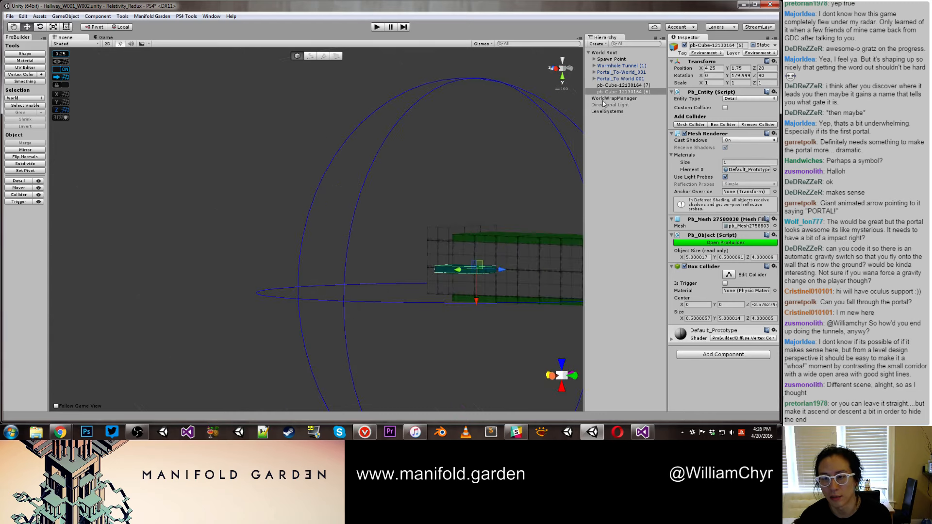
Step: Rename the Portal_To-World_031 object at the tunnel's end to Portal_To-World_002
key("f")
left_click_drag(291, 214, 197, 309, "alt")
left_click_drag(208, 274, 346, 123)
left_click(490, 234)
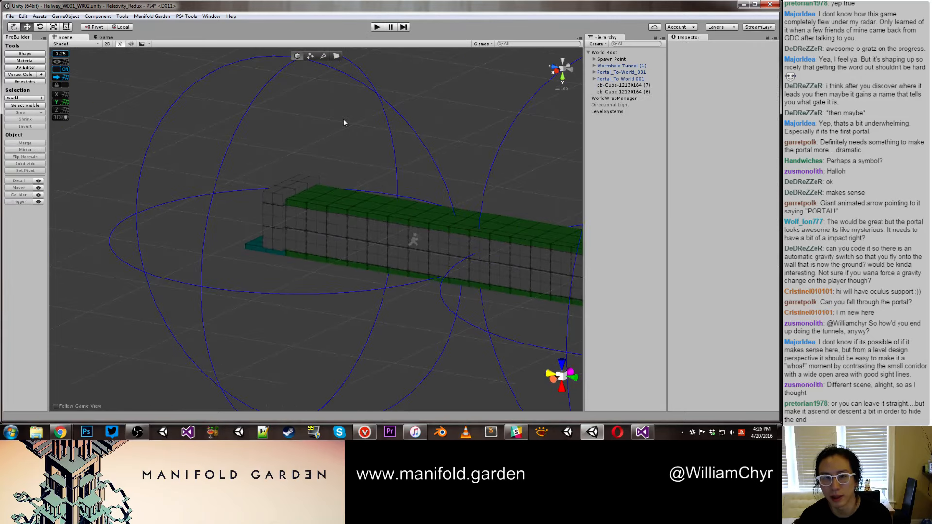
left_click(606, 73)
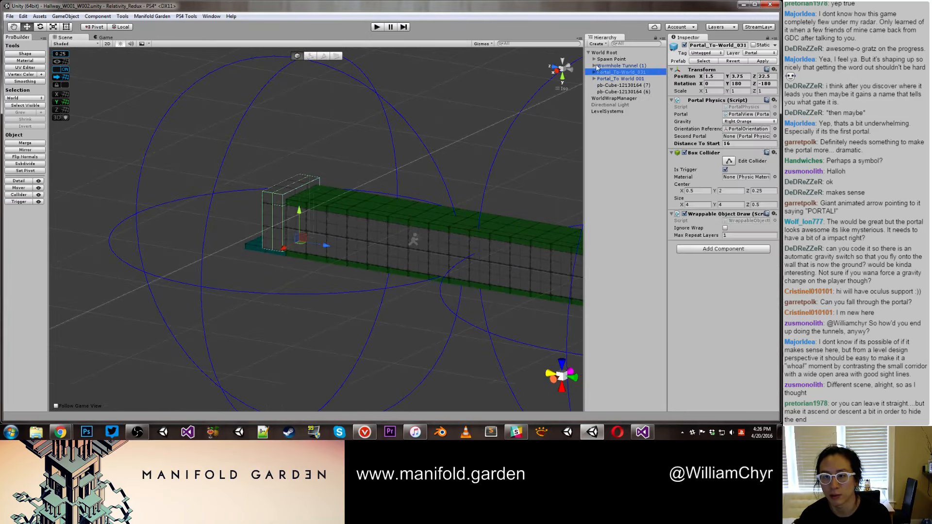
left_click(750, 46)
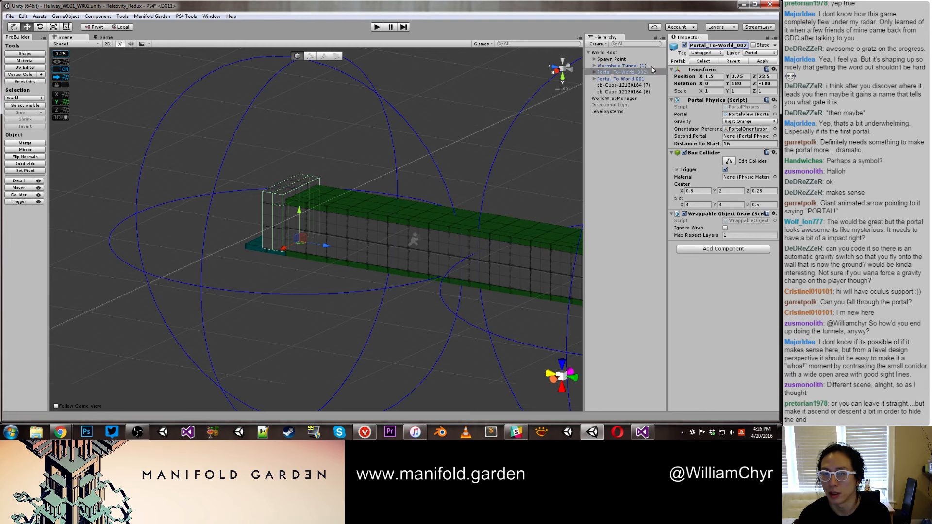
double_click(726, 45)
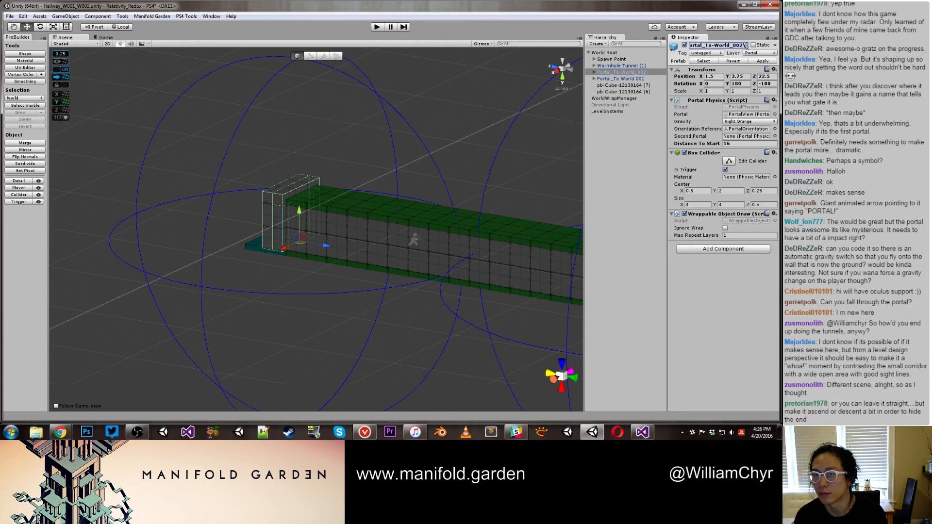
key("BackSpace")
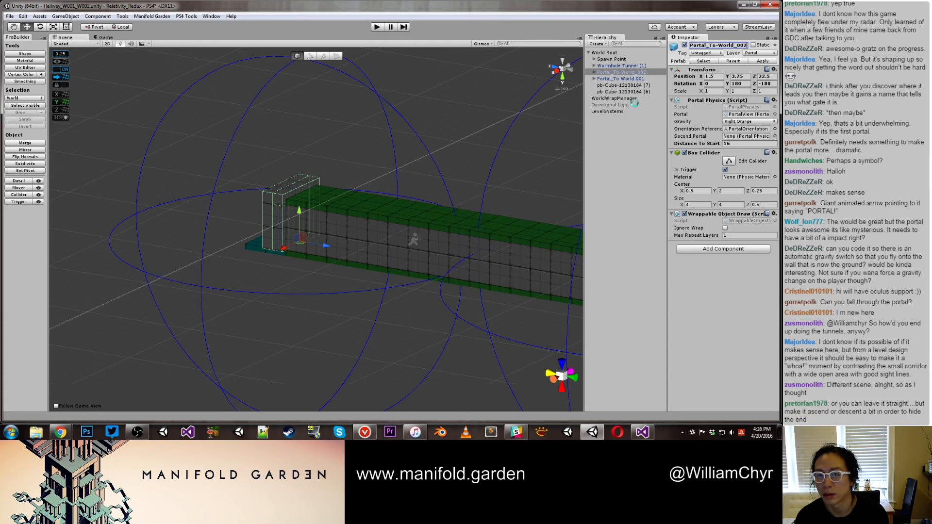
Step: Bind the scene references on the Level Systems script of the LevelSystems object
left_click(613, 112)
right_click(724, 93)
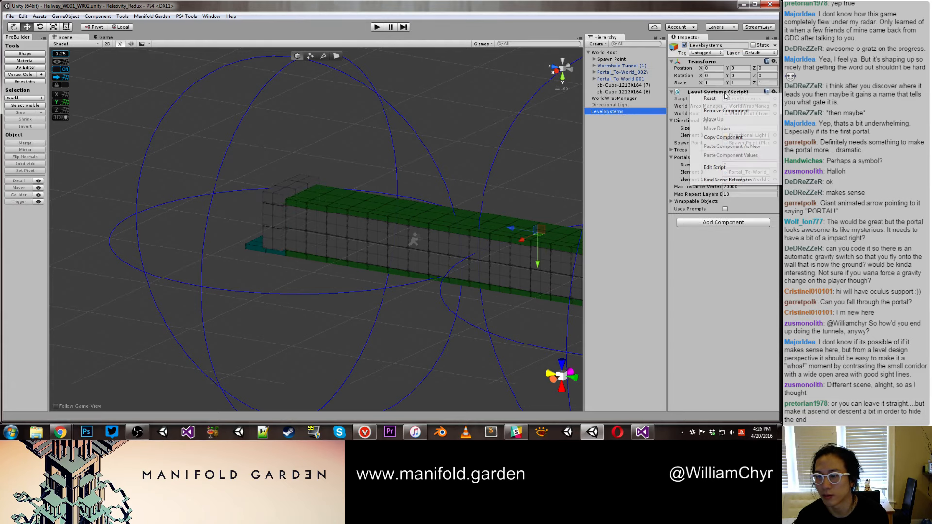
left_click(726, 179)
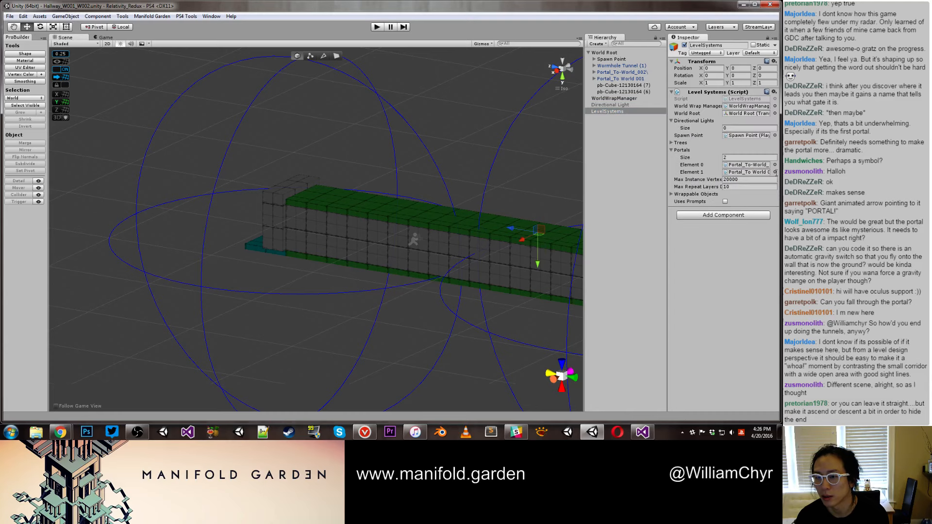
Step: Validate the current scene's portals in the portal path map and place the Hallway_W001_W002 node beside Hallway_W001_W031
left_click_drag(474, 115, 297, 112)
left_click(505, 123)
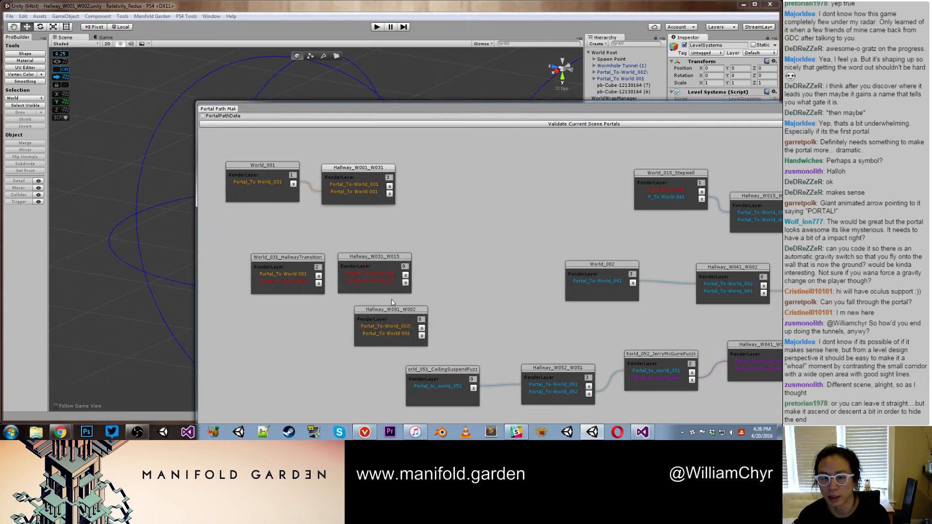
left_click_drag(392, 309, 492, 166)
left_click_drag(501, 111, 931, 145)
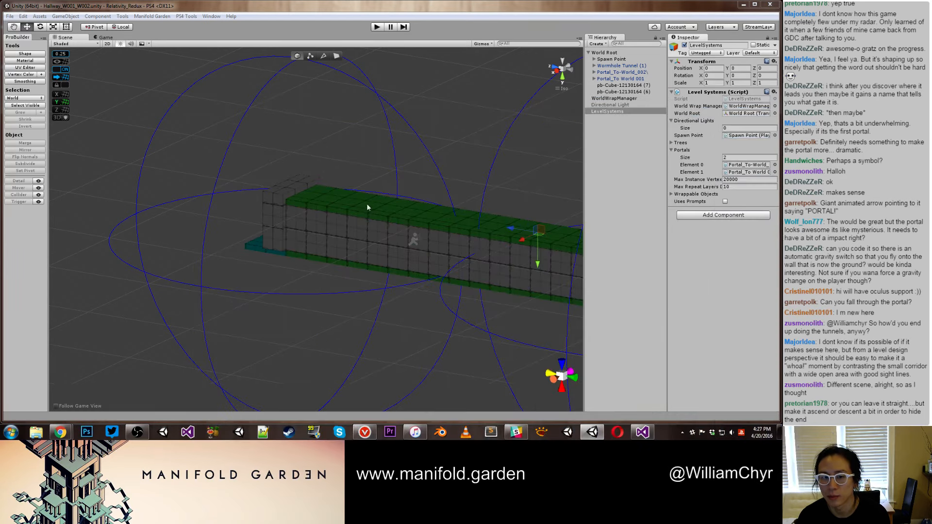
Step: Correct the end portal's name to Portal_To-World_002 without the stray backslash and set its gravity to Up Red
left_click(288, 200)
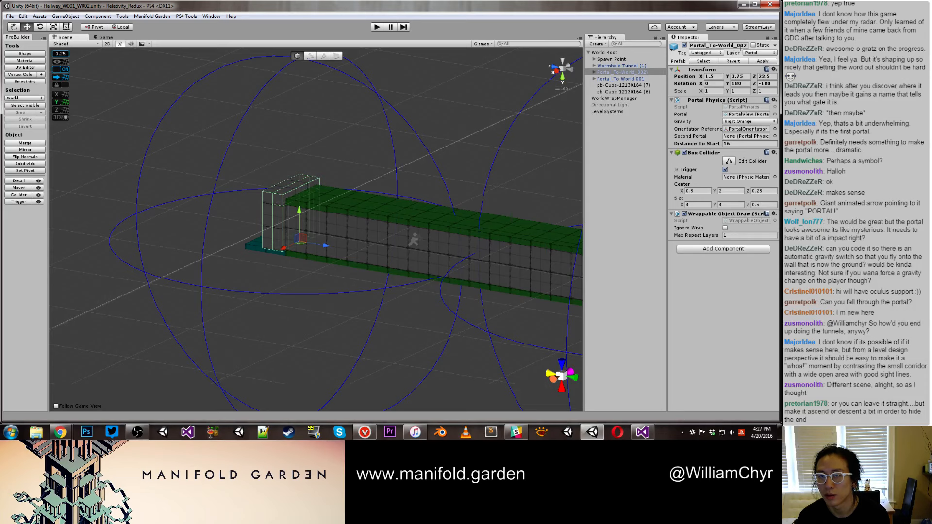
left_click(718, 45)
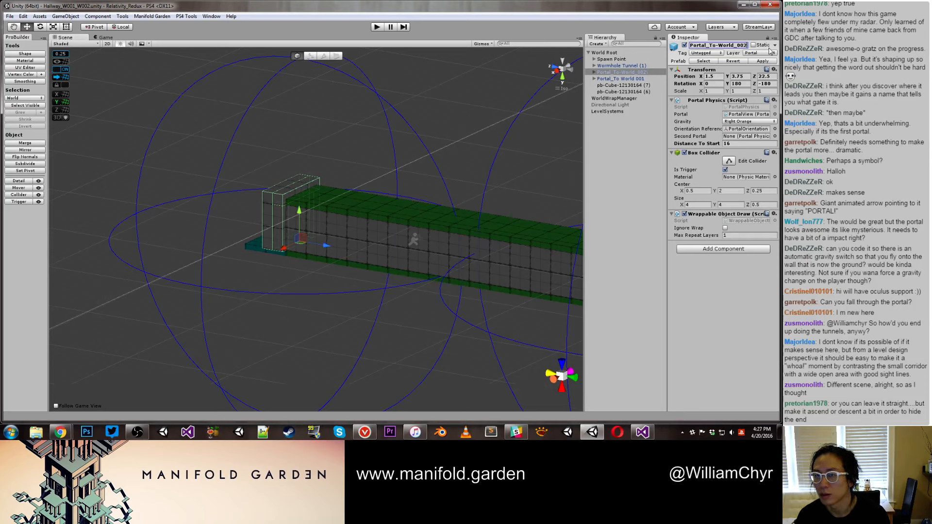
left_click(748, 122)
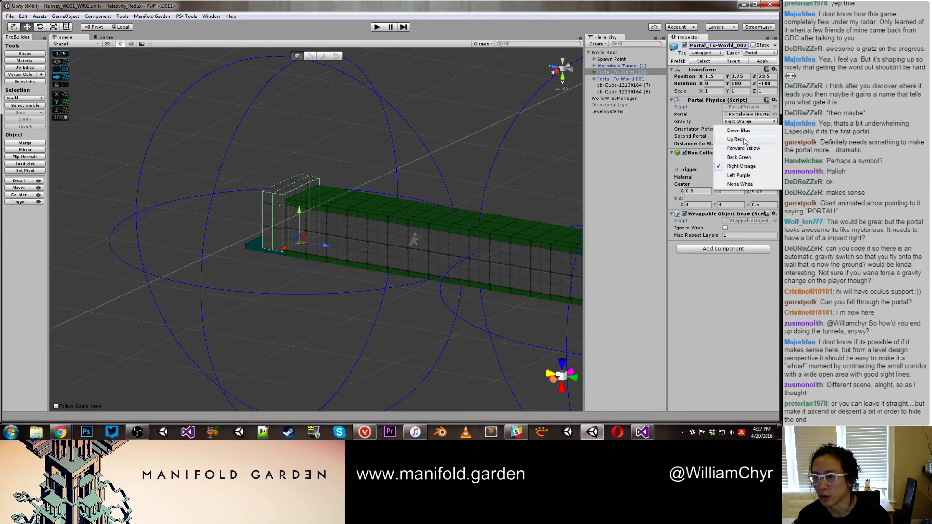
left_click(735, 139)
Step: Disconnect Hallway_W001_W031 from World_001 in the portal path map and move its node below World_031_HallwayTransition
left_click_drag(808, 155, 342, 132)
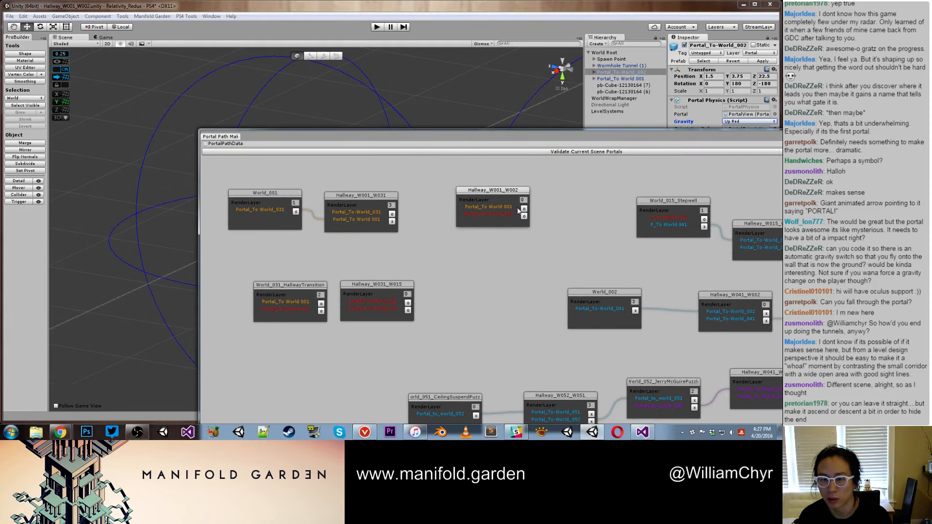
left_click(523, 210)
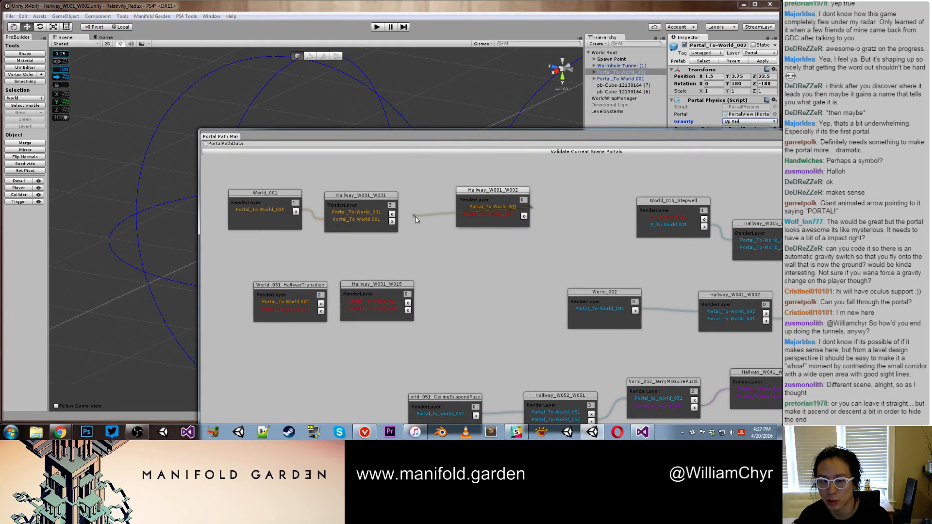
left_click_drag(525, 196, 526, 196)
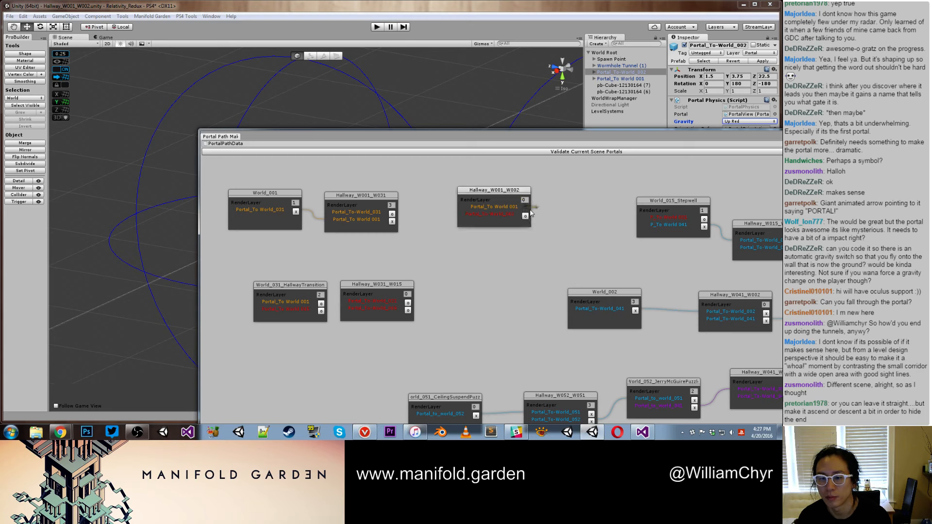
left_click(394, 217)
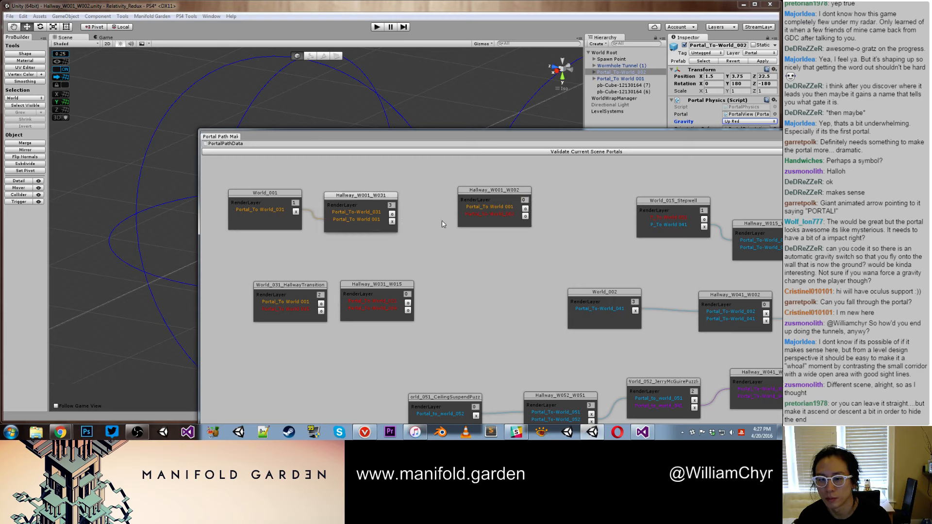
left_click(392, 222)
left_click_drag(393, 198, 322, 340)
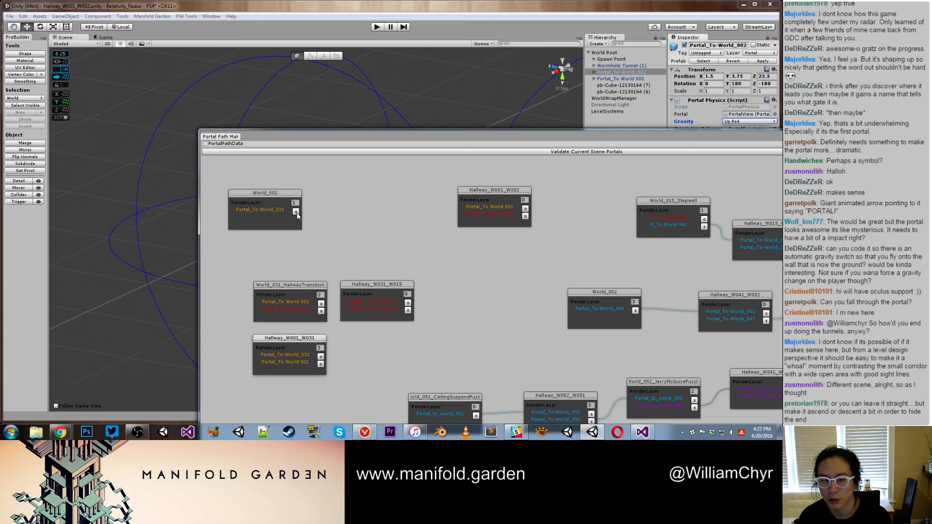
Step: Link World_001's portal to Portal_To World 001 of Hallway_W001_W002, and link that hallway's other portal to World_015_Stepwell's first portal
left_click(296, 211)
left_click(525, 209)
left_click(525, 215)
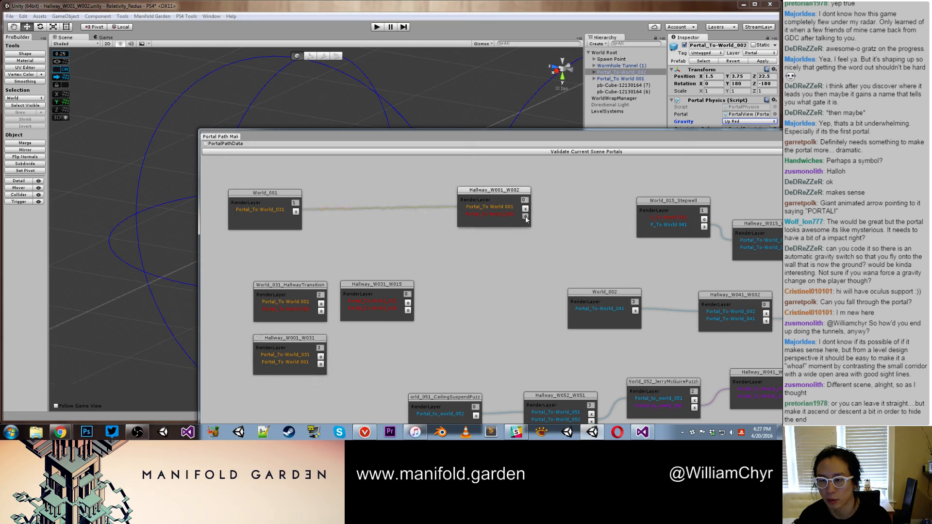
left_click(704, 219)
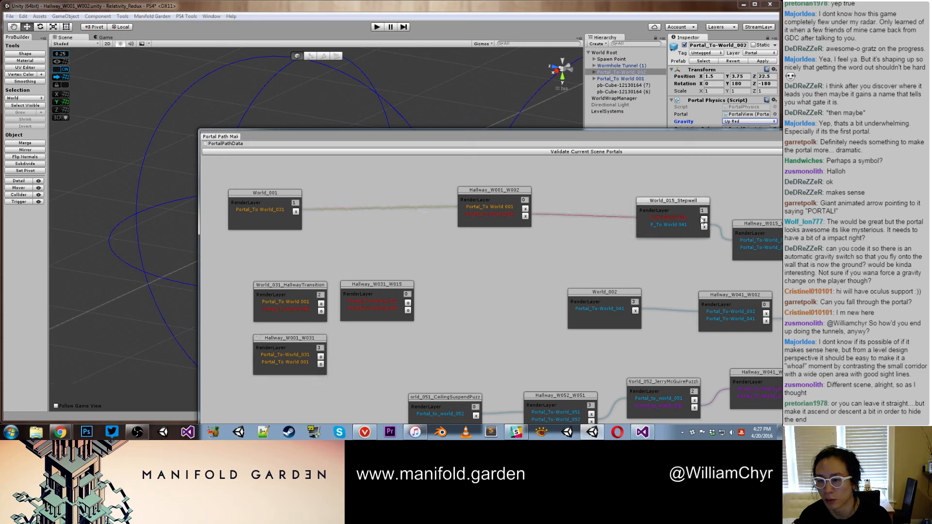
left_click_drag(649, 138, 931, 117)
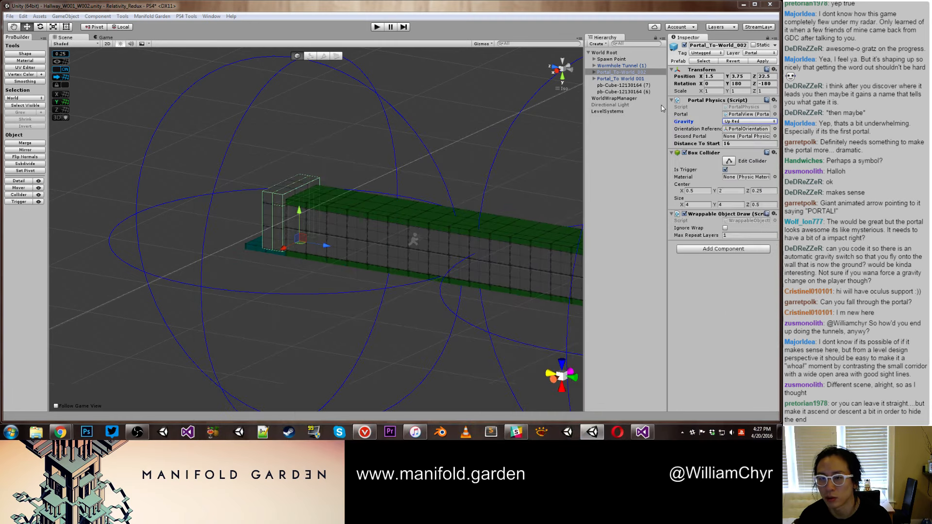
Step: Generate the additive duplicate scene for the active Hallway_W001_W002 scene
left_click(162, 69)
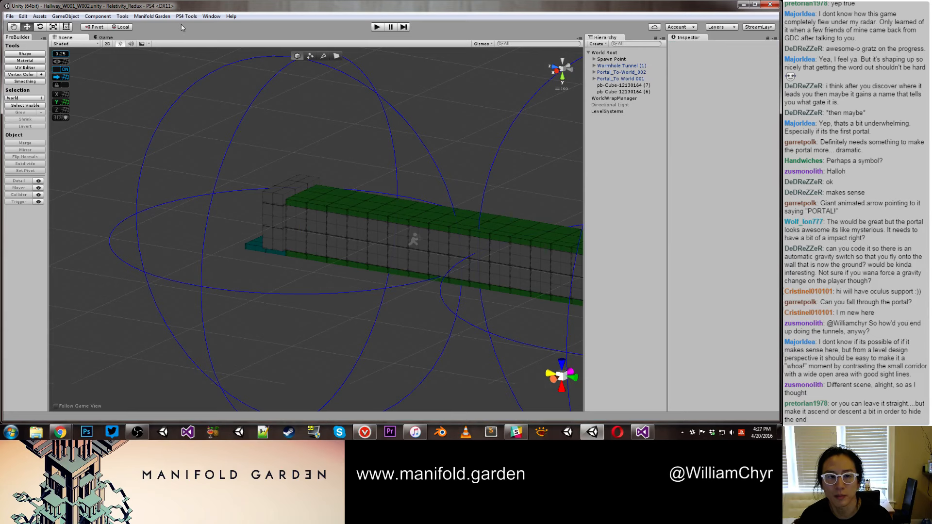
left_click(152, 16)
mouse_move(171, 63)
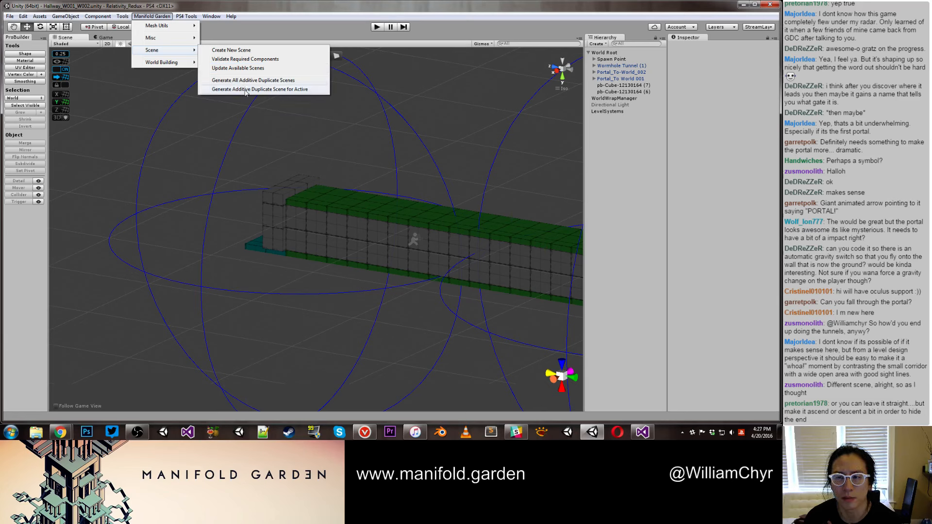
left_click(245, 89)
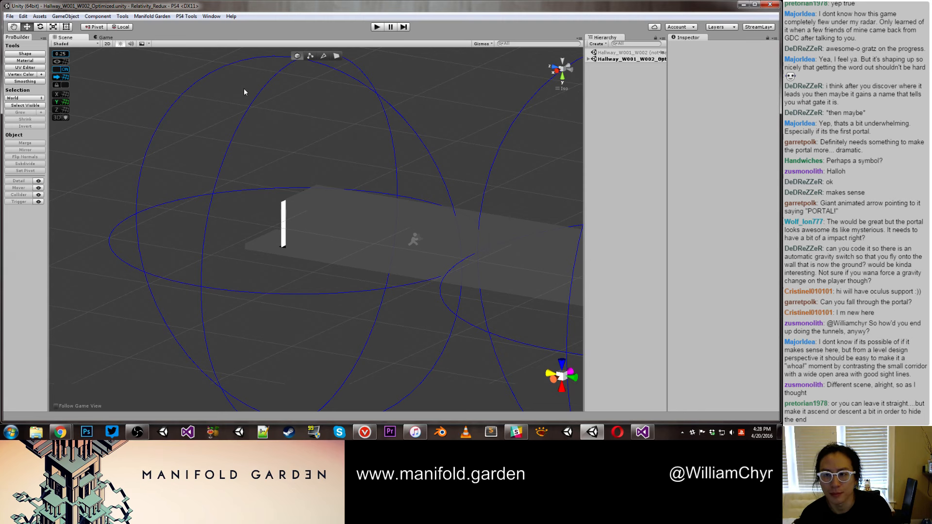
Step: Load the original Hallway_W001_W002 scene again and remove the Hallway_W001_W002_Optimized scene from the hierarchy
right_click(645, 59)
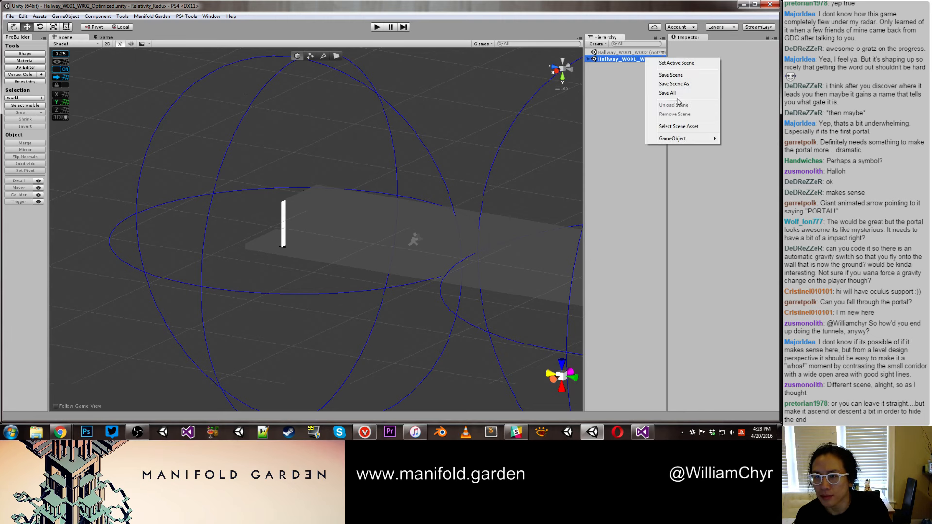
left_click(643, 53)
right_click(643, 52)
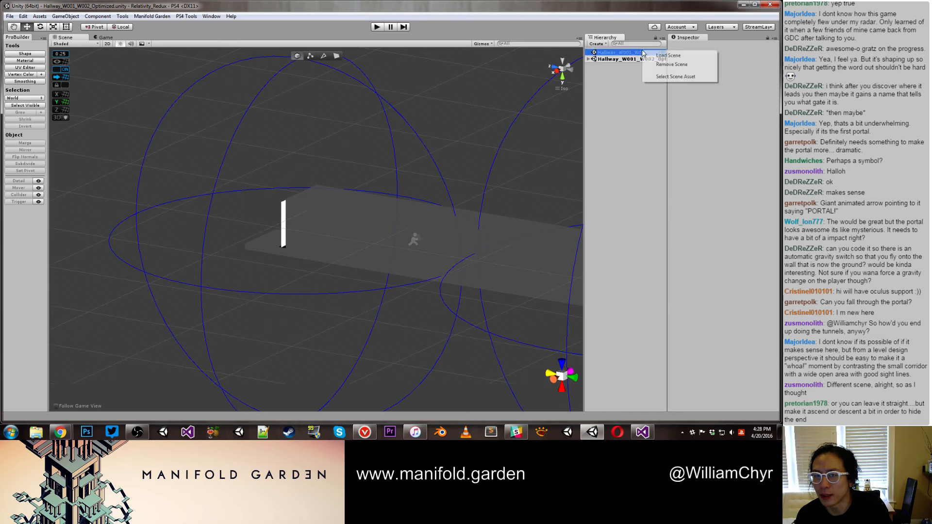
left_click(668, 55)
right_click(644, 59)
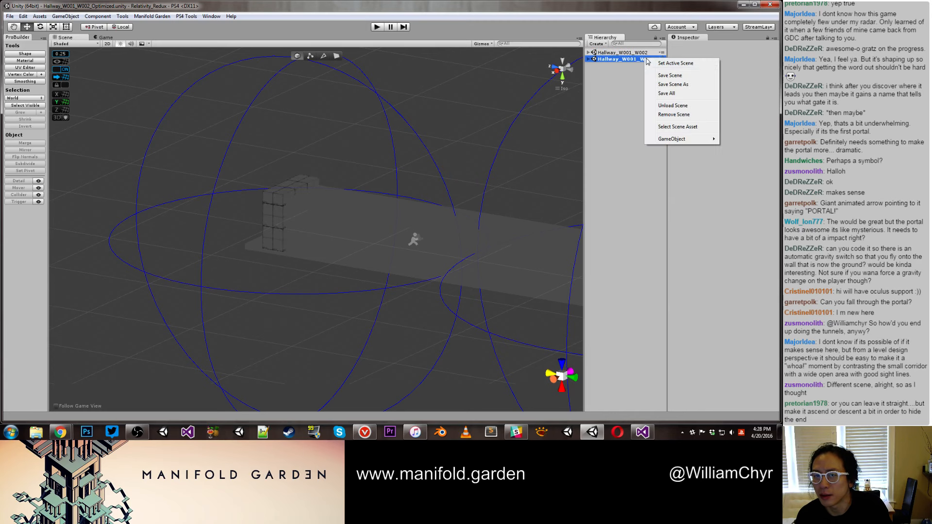
left_click(673, 115)
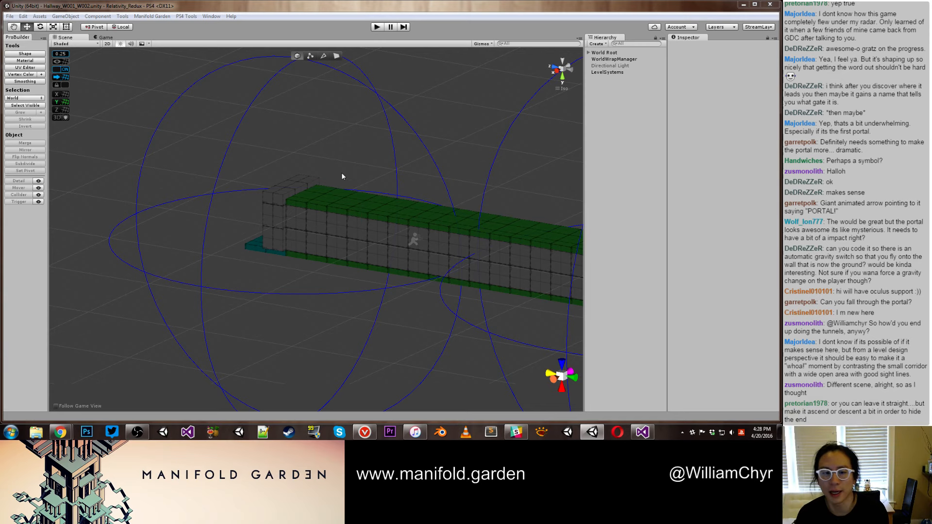
Step: Rename the hallway's end portal Portal_To-World_002 to Portal_To-World_015 and save the scene
left_click(265, 198)
scroll(301, 174, "down", 10)
middle_click_drag(414, 162, 248, 140)
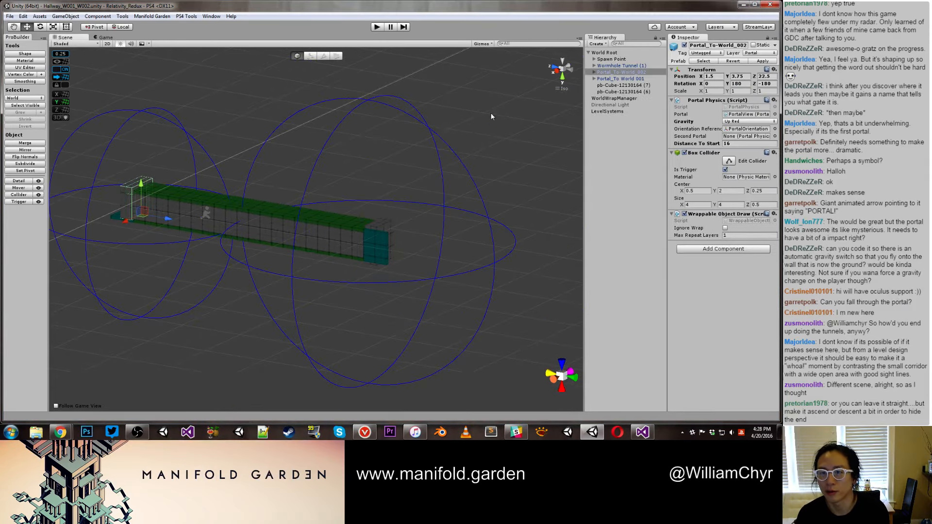
left_click(741, 45)
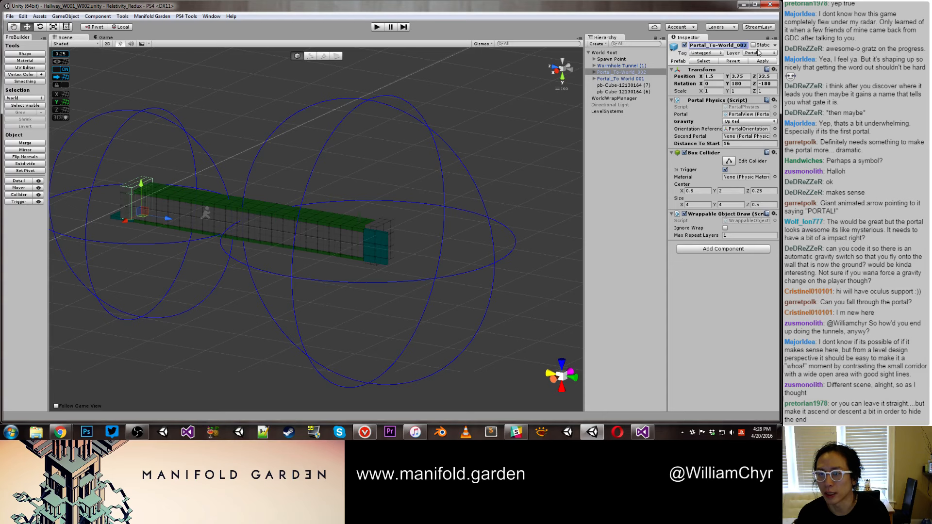
key("Return")
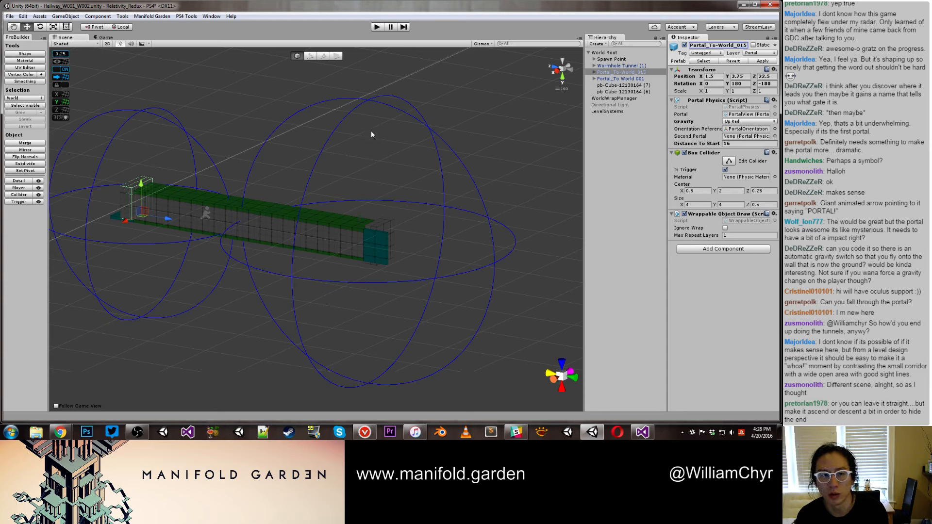
key("ctrl+s")
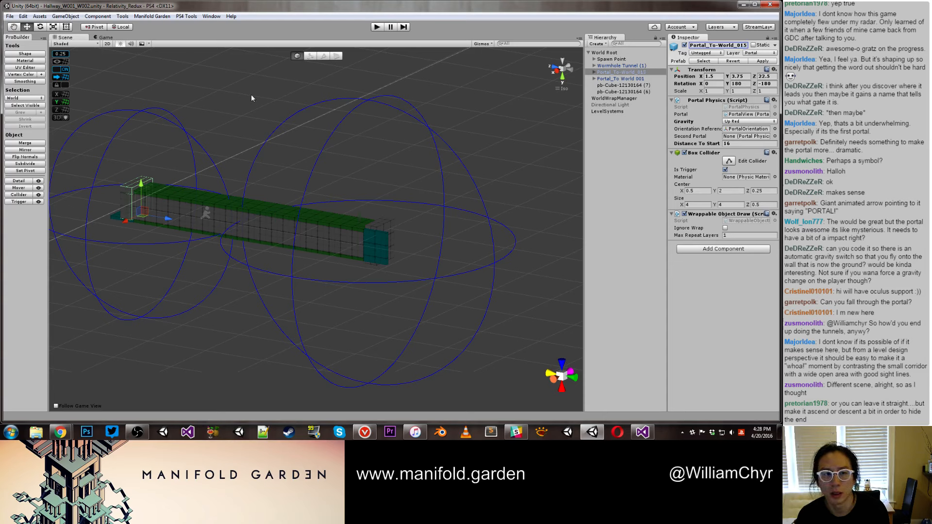
Step: Save a copy of the current scene as Hallway_W001_W015 in the Assets/Scenes/Game Scenes folder
left_click(10, 16)
left_click(29, 56)
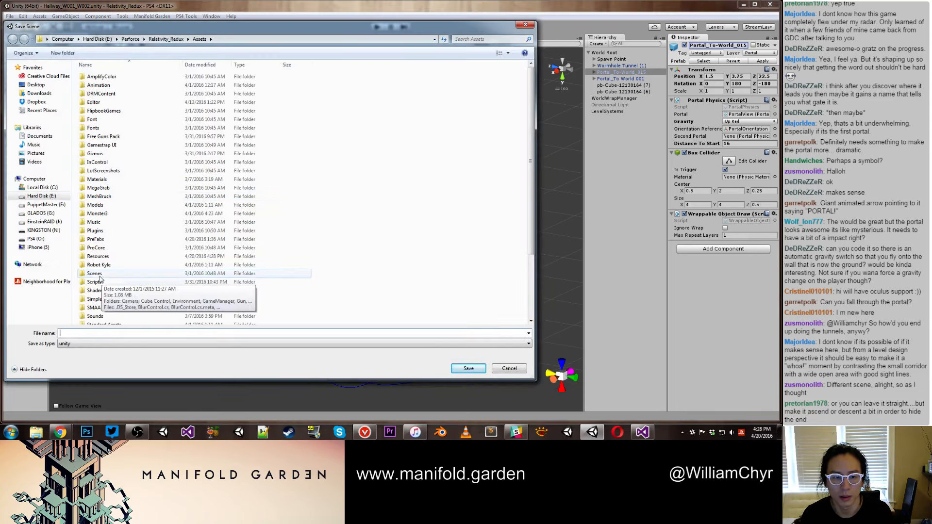
double_click(97, 273)
double_click(114, 85)
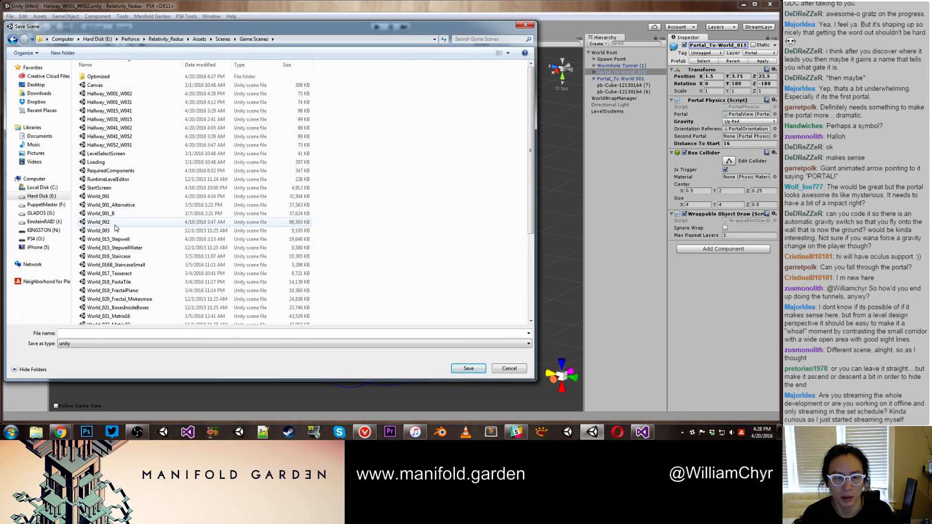
scroll(114, 236, "down", 5)
scroll(115, 236, "up", 5)
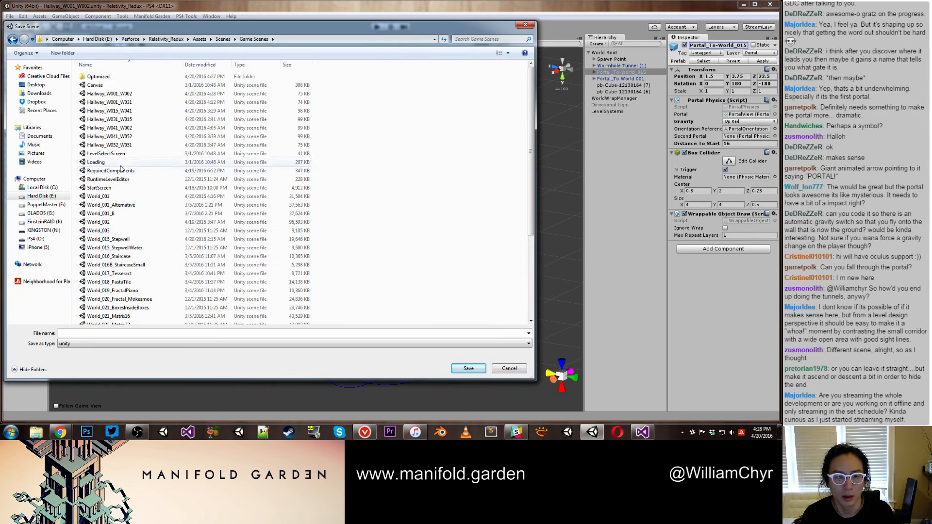
left_click(109, 94)
double_click(99, 333)
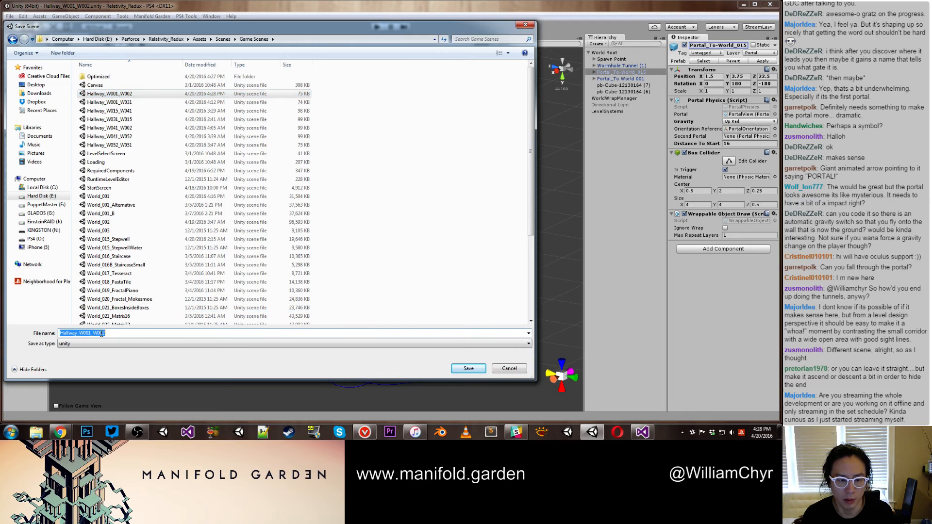
left_click(107, 334)
key("BackSpace")
key("BackSpace")
type("15")
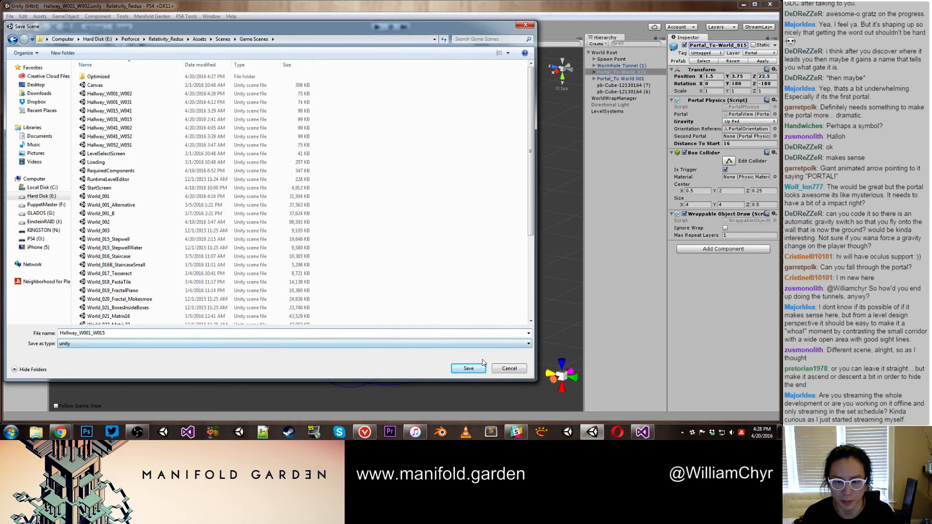
left_click(468, 368)
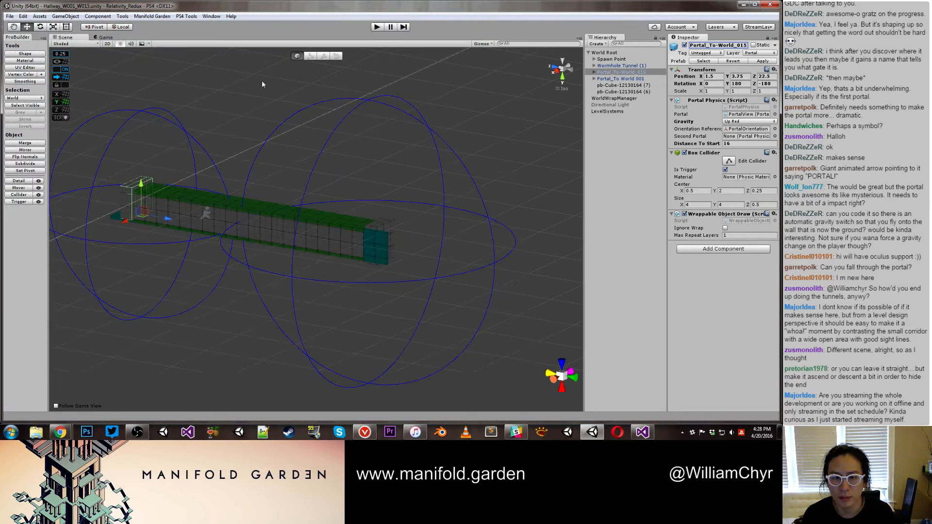
Step: Generate the additive duplicate scene for the active Hallway_W001_W015 scene
left_click(10, 16)
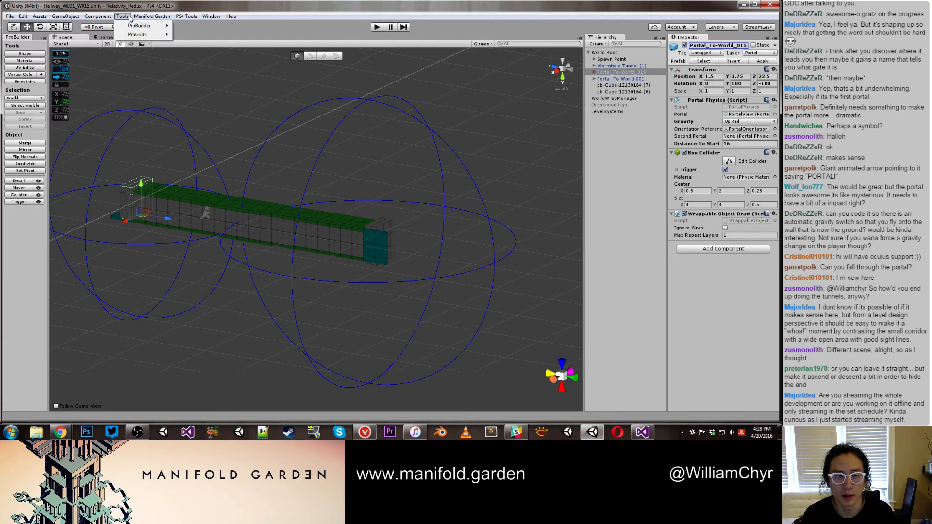
mouse_move(145, 19)
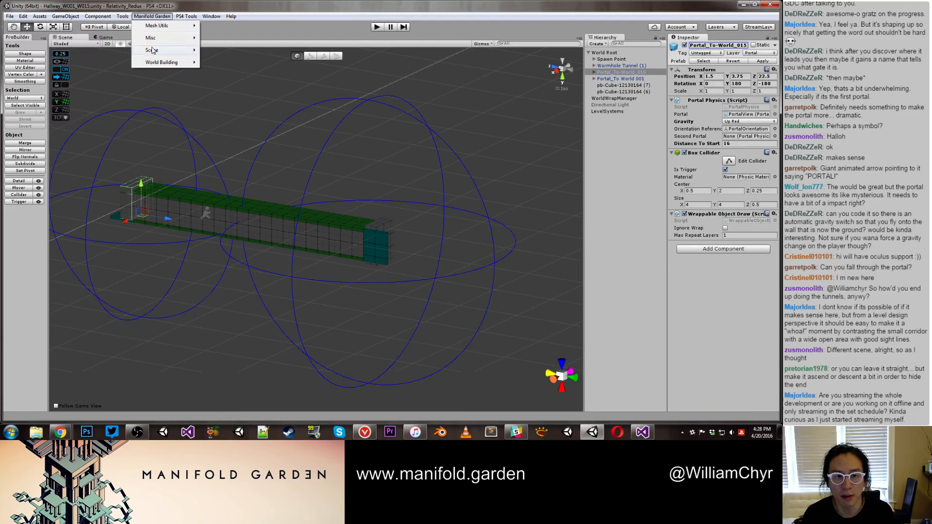
mouse_move(152, 50)
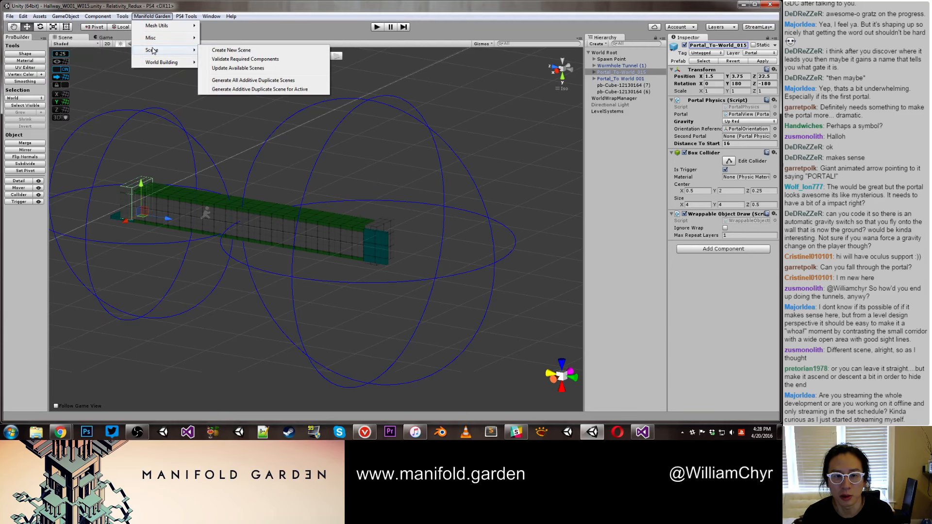
left_click(268, 91)
Step: Load the original Hallway_W001_W015 scene again and remove its optimized duplicate from the hierarchy
right_click(645, 52)
left_click(661, 58)
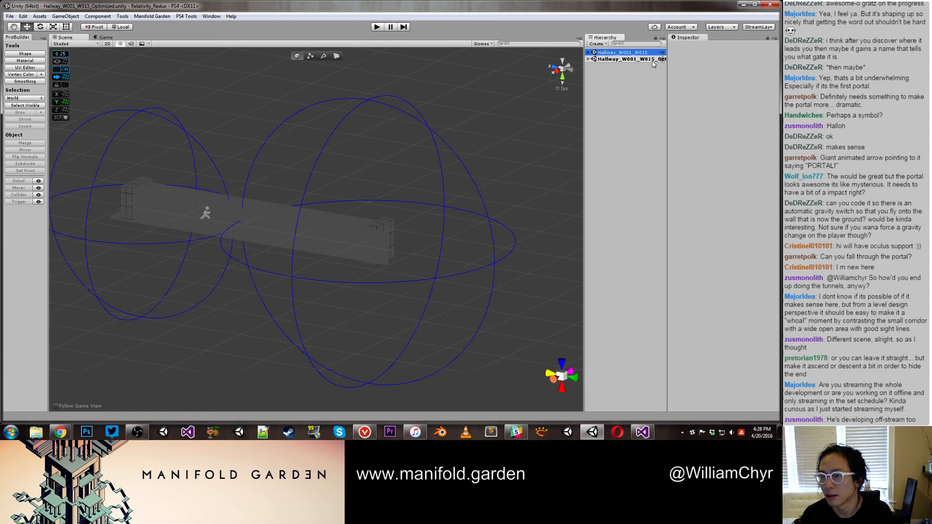
right_click(649, 60)
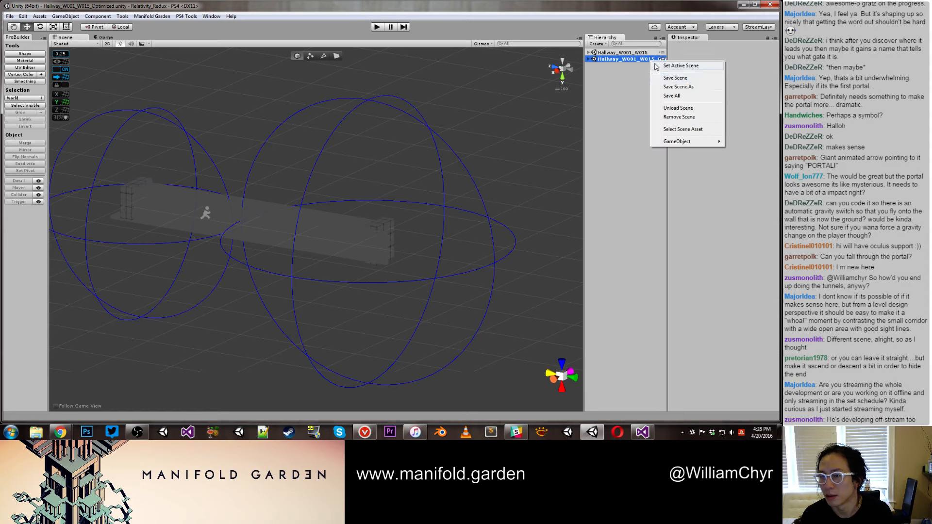
left_click(675, 117)
Step: Validate the current scene's portals in the portal path map and unlink both portals of Hallway_W001_W002
left_click_drag(782, 132, 463, 114)
left_click(472, 127)
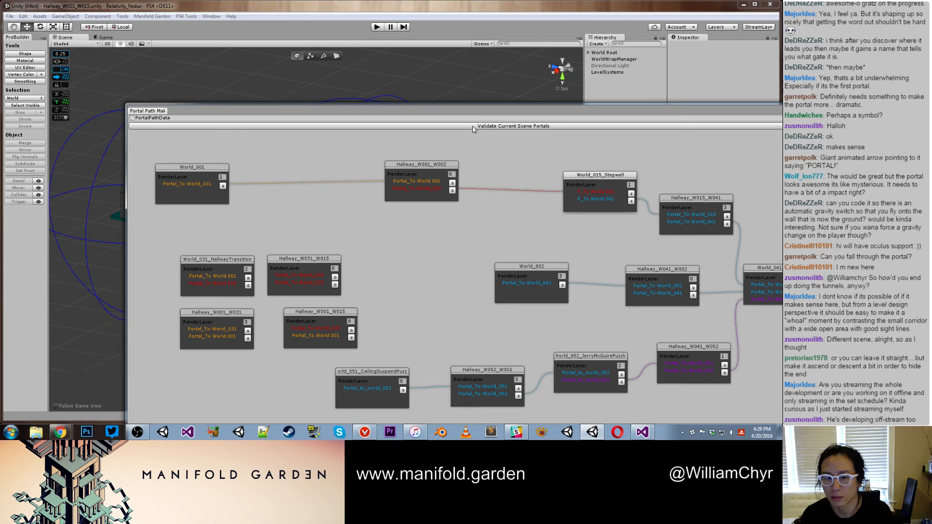
left_click(452, 183)
left_click(452, 190)
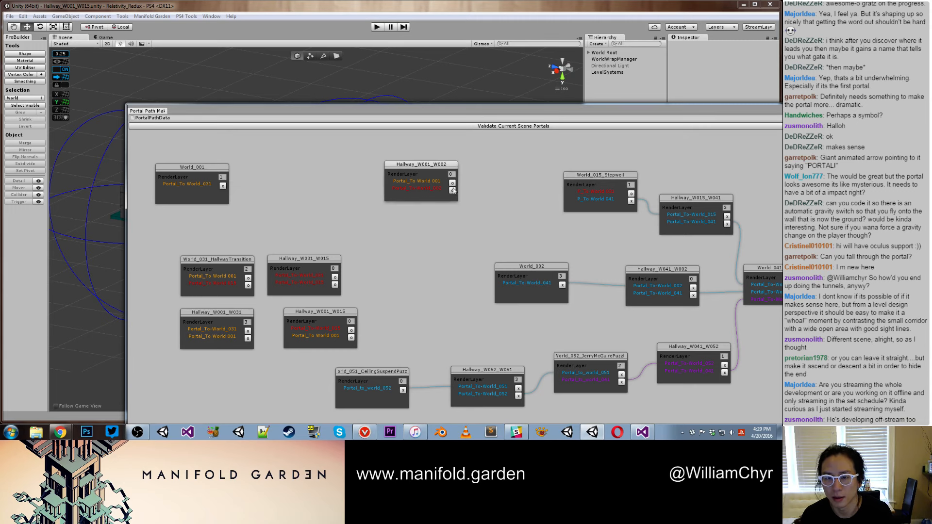
Step: Swap the Hallway_W001_W015 node in for Hallway_W001_W002 and link it between World_001 and World_015_Stepwell's first portal
left_click_drag(441, 174, 406, 264)
left_click_drag(354, 309, 434, 175)
left_click_drag(224, 187, 589, 192)
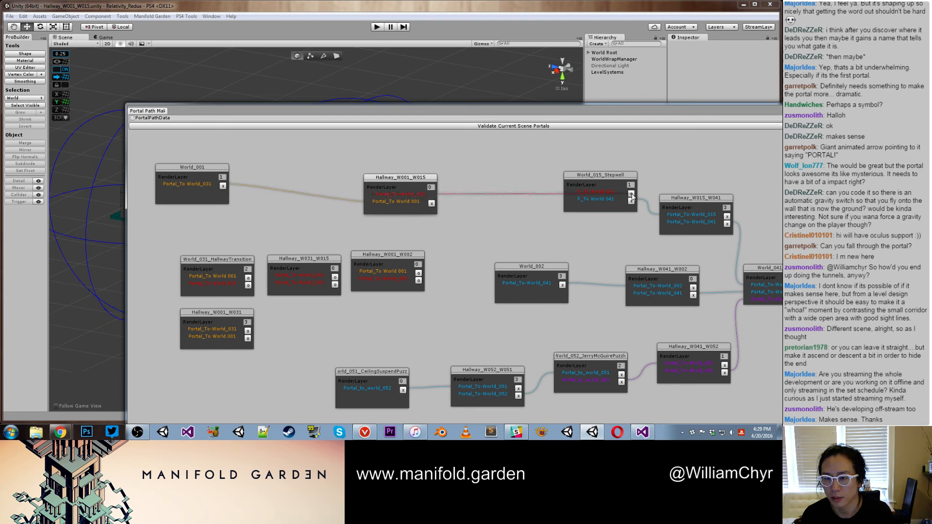
left_click_drag(589, 109, 931, 103)
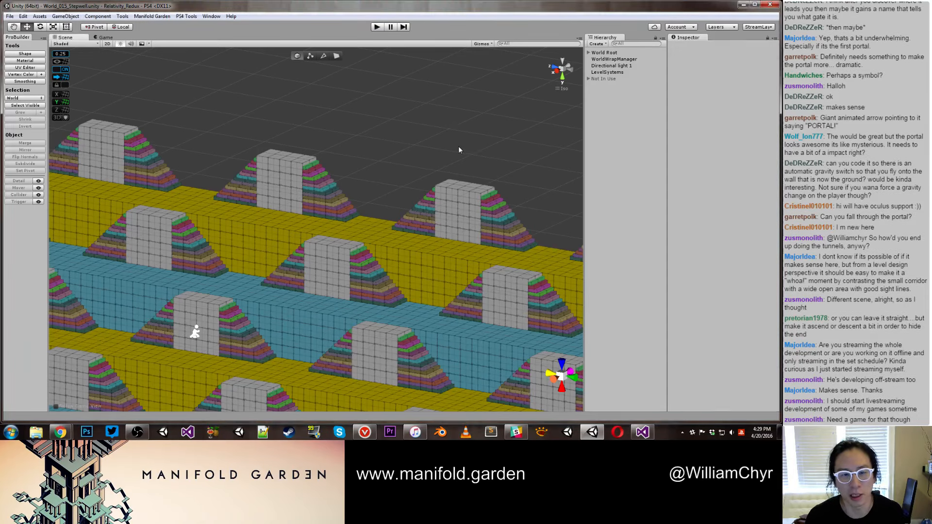
Step: Place an Activator Button (Gravity 2) inside the white portal frame on the red platform of World_015_Stepwell's Top group
left_click_drag(458, 146, 294, 230, "alt")
scroll(305, 244, "up", 10)
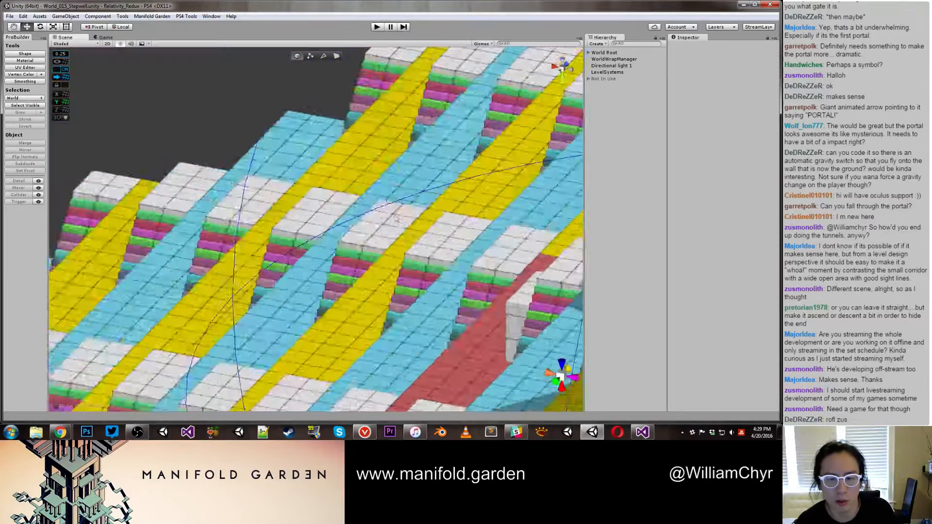
left_click_drag(397, 218, 305, 269, "alt")
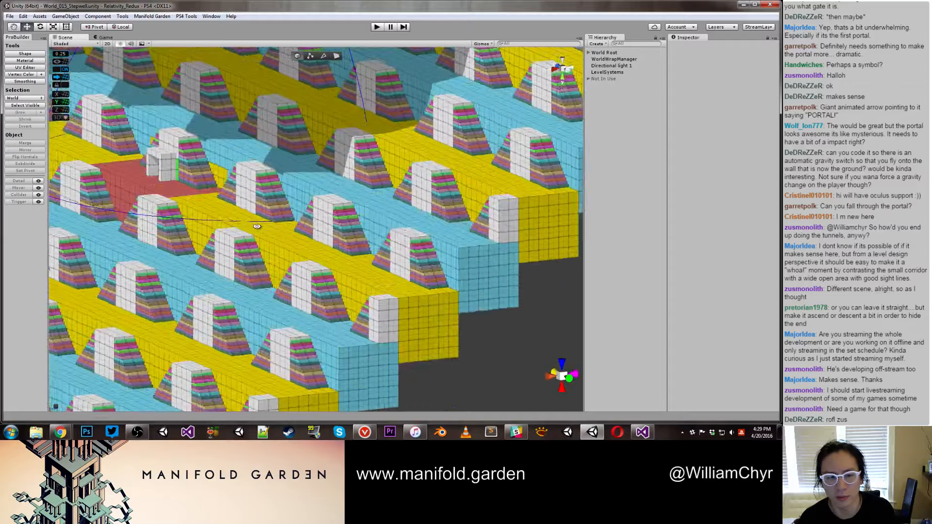
scroll(305, 272, "up", 4)
scroll(304, 272, "up", 3)
left_click(300, 249)
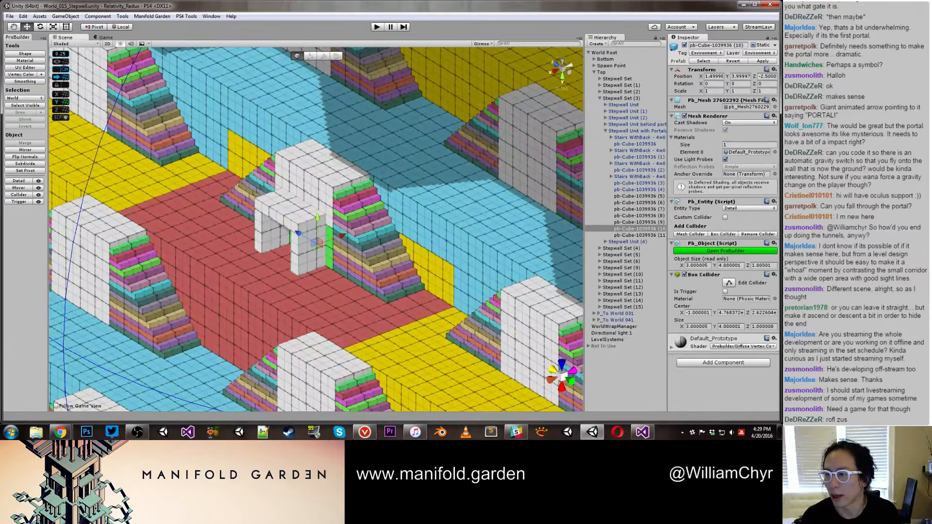
left_click_drag(638, 228, 287, 238)
scroll(380, 224, "up", 2)
Step: Move Activator Button (Gravity 2) into the Top group and collapse the expanded stepwell hierarchy
left_click(304, 214)
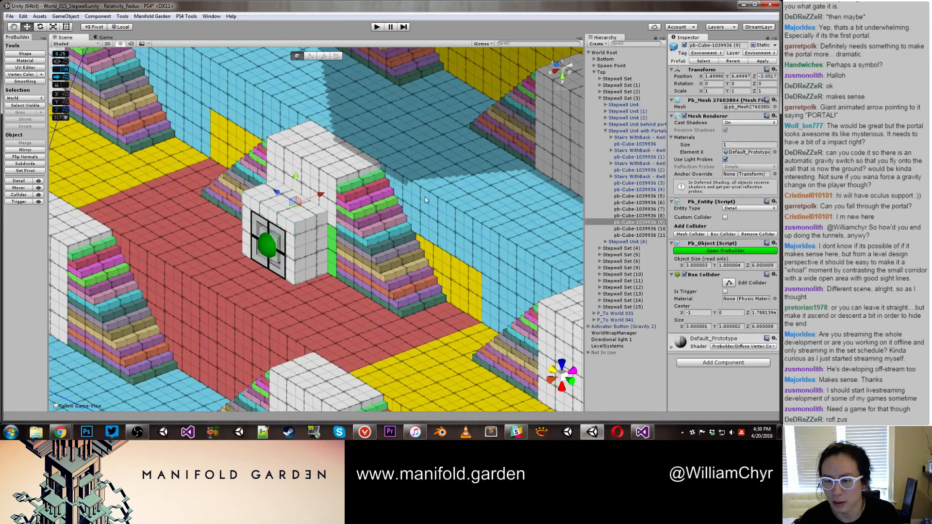
left_click(601, 99)
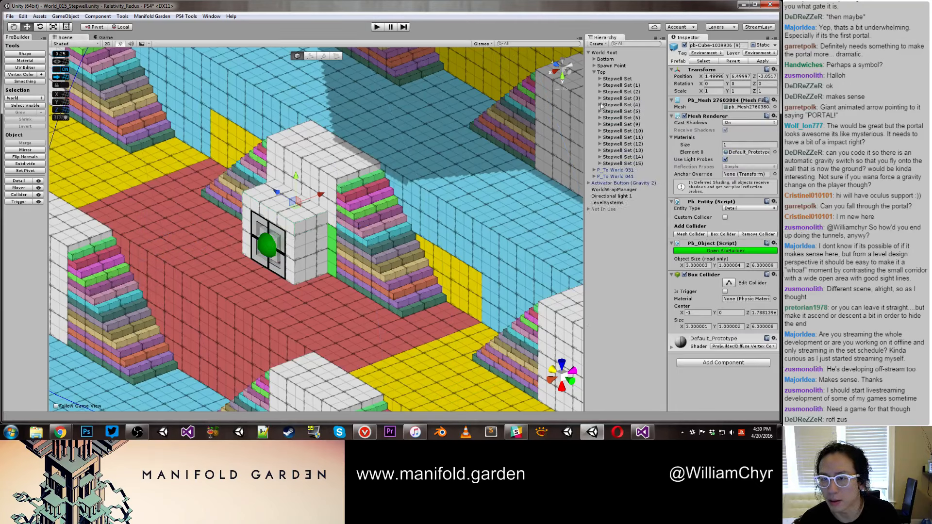
left_click_drag(612, 183, 609, 80)
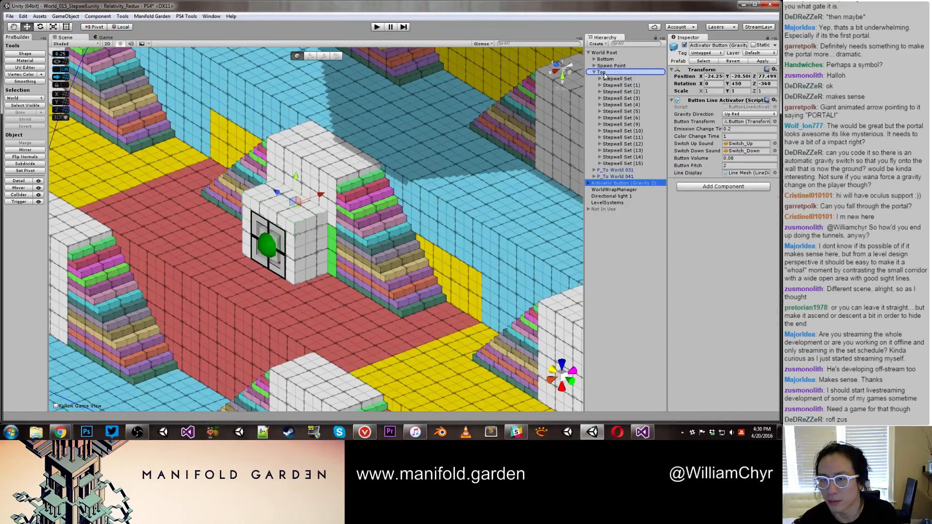
left_click(594, 73)
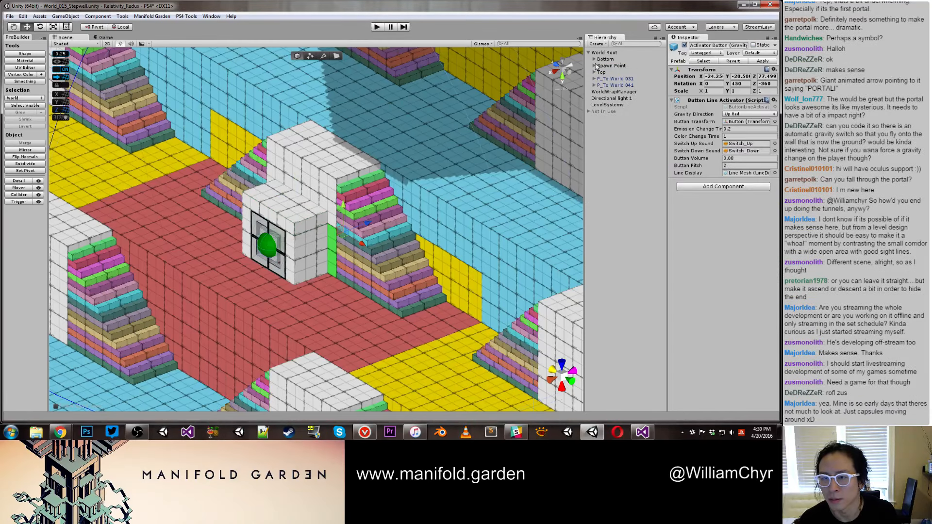
Step: Add an Activator Button (Gravity 1) in front of the white portal frame on the Bottom group's red platform
left_click(602, 60)
key("f")
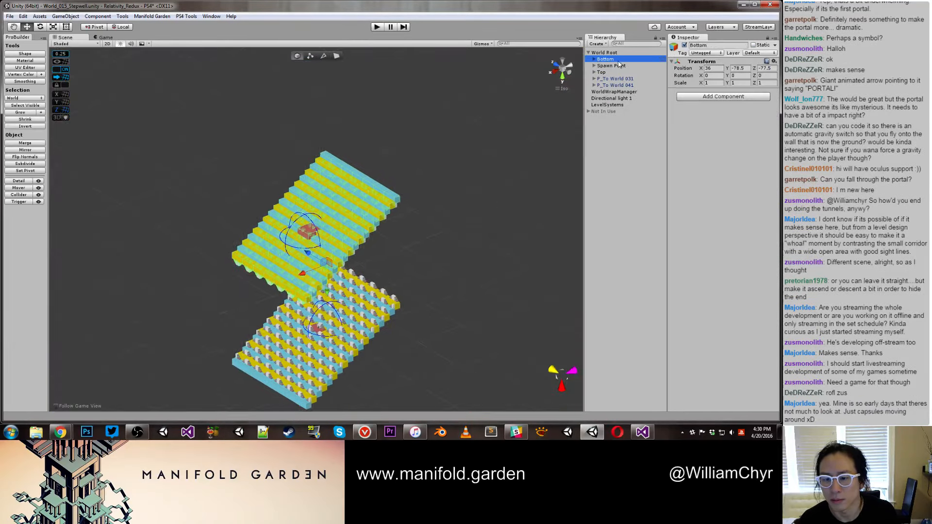
scroll(467, 319, "up", 2)
left_click_drag(468, 320, 389, 273, "alt")
left_click(476, 243)
scroll(389, 273, "up", 5)
middle_click_drag(389, 272, 376, 169)
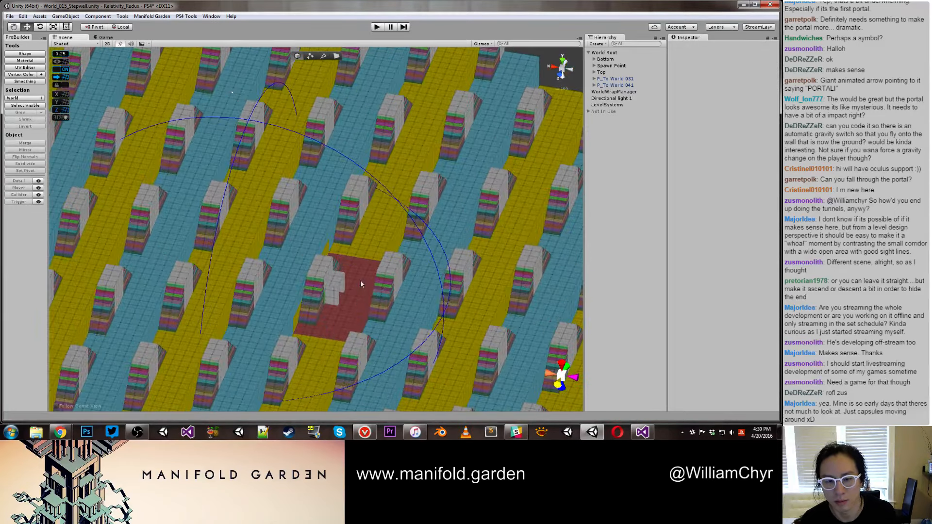
left_click(337, 287)
scroll(336, 287, "up", 3)
middle_click_drag(380, 293, 356, 215)
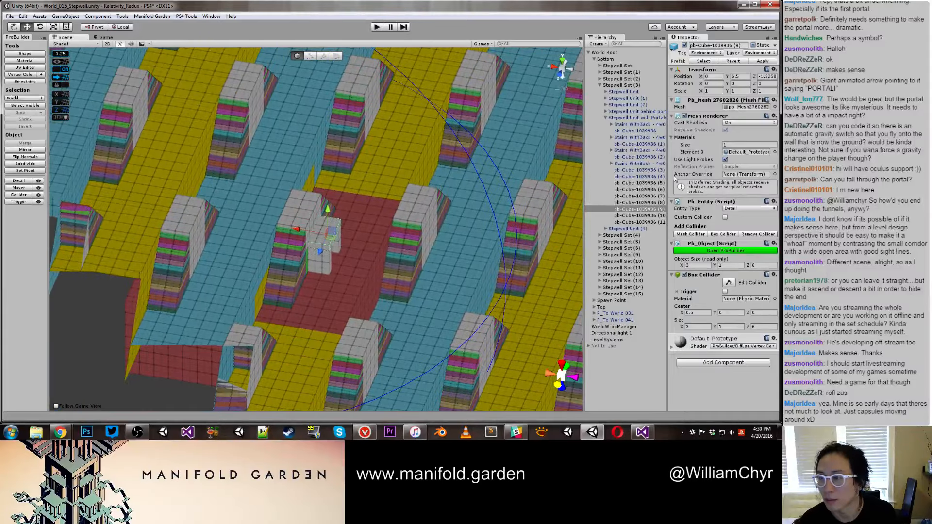
left_click_drag(694, 136, 352, 267)
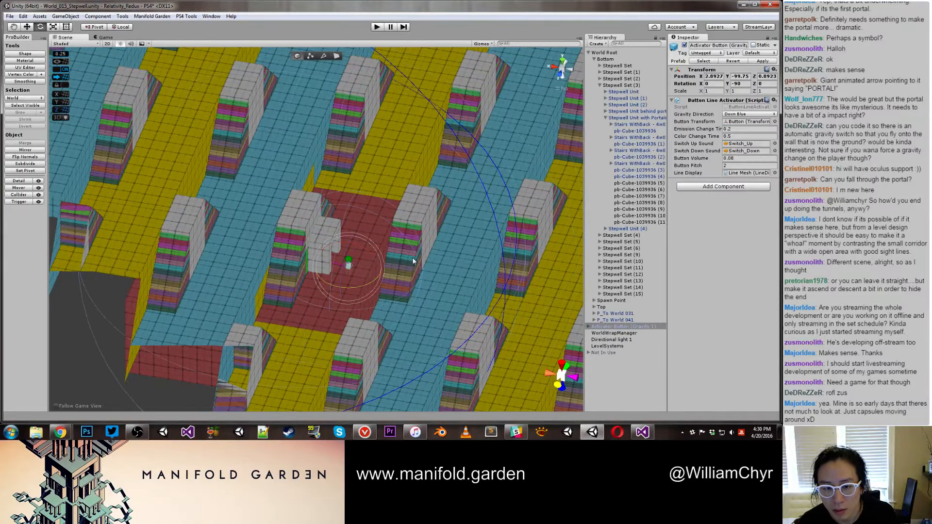
Step: Move Activator Button (Gravity 1) to X 1.5, Y -99, Z 0 so it lines up with the portal frame
key("w")
scroll(412, 257, "up", 1)
left_click_drag(427, 285, 451, 243)
scroll(371, 265, "up", 2)
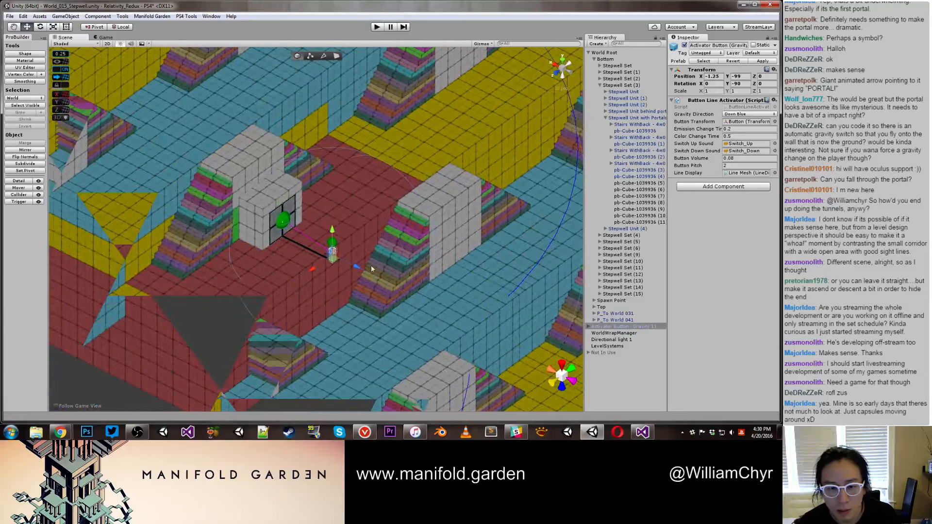
left_click_drag(367, 269, 336, 250)
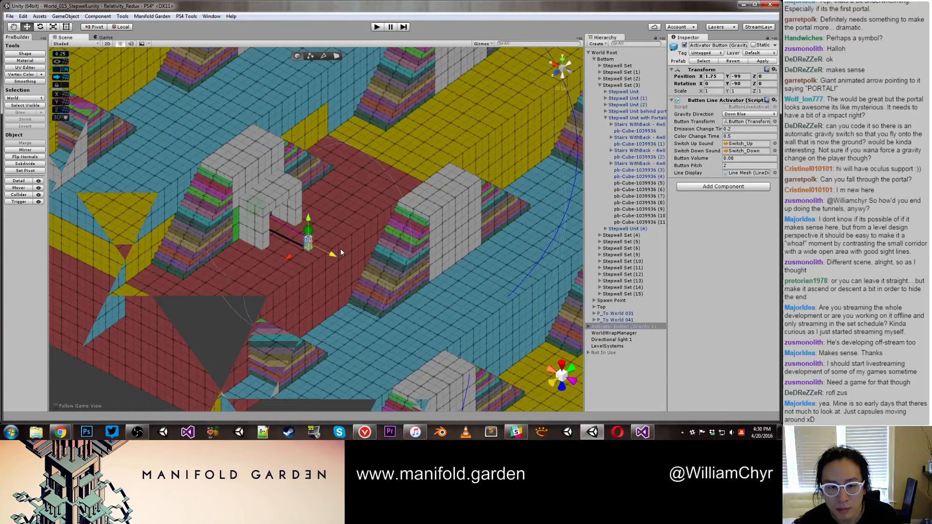
left_click_drag(339, 249, 349, 268)
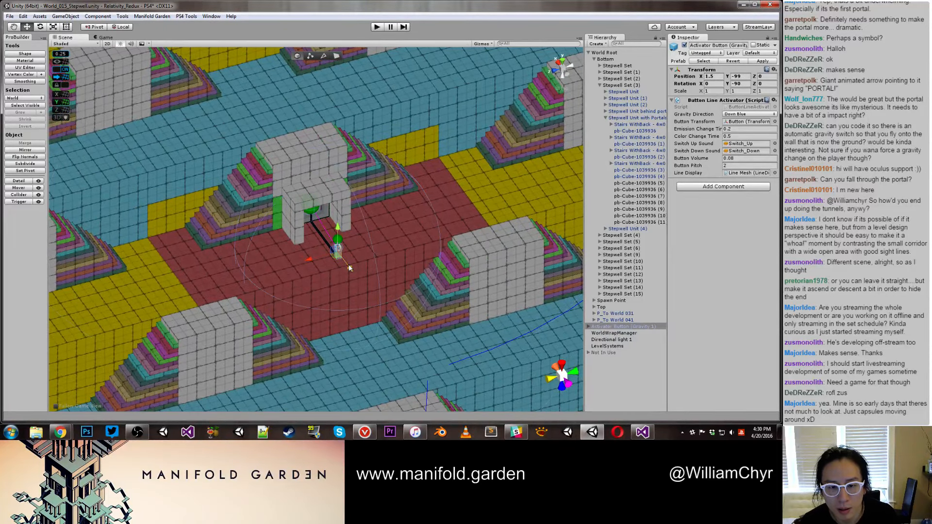
Step: Push the front faces of the Bottom portal frame's three blocks back to a depth of 2 and recentre the blocks' pivots
scroll(341, 221, "up", 4)
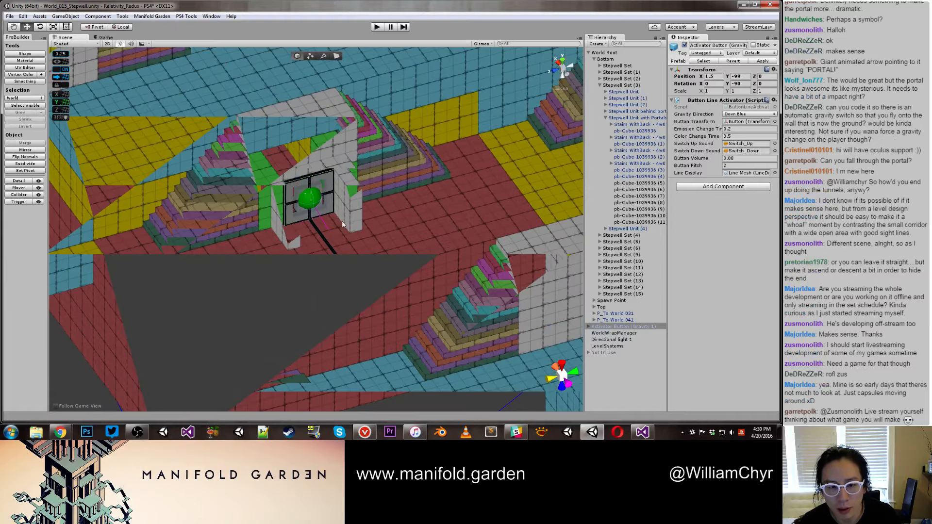
scroll(341, 221, "down", 5)
scroll(342, 208, "up", 2)
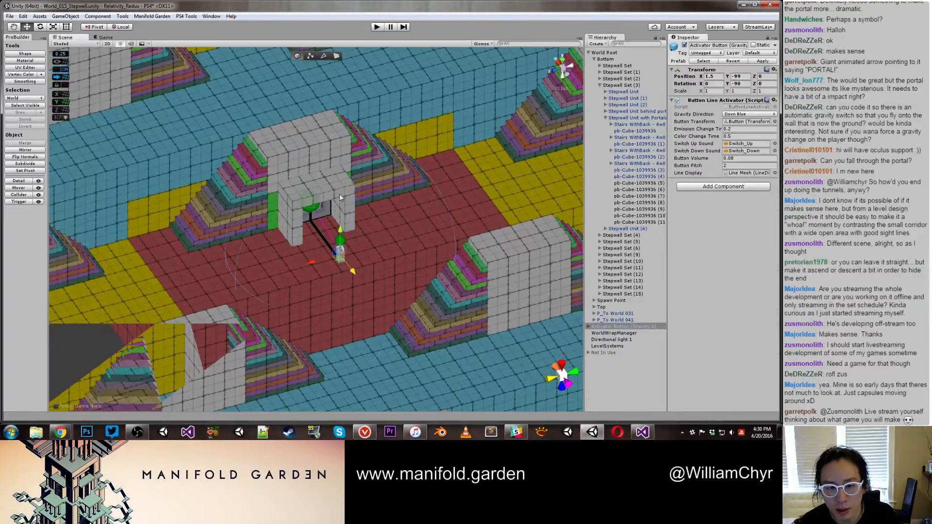
left_click(340, 195)
key("g")
left_click(349, 211)
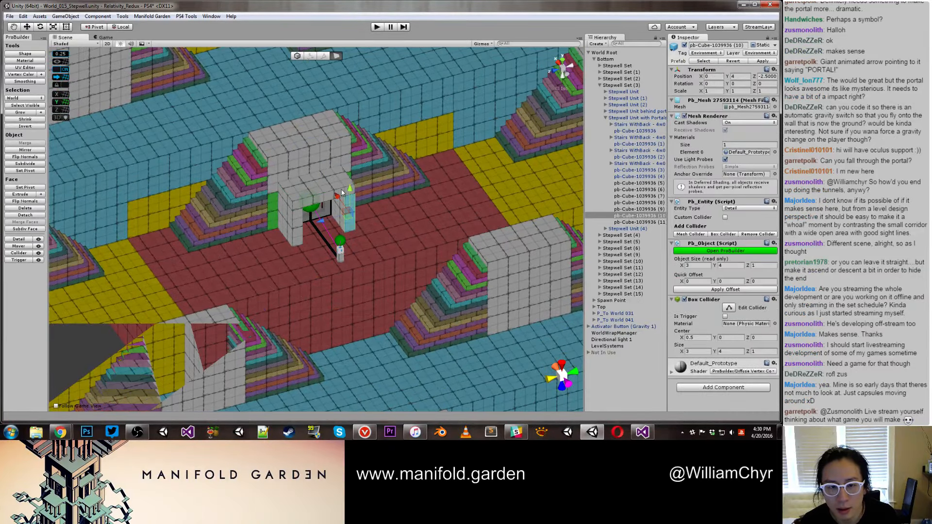
left_click(314, 203, "shift")
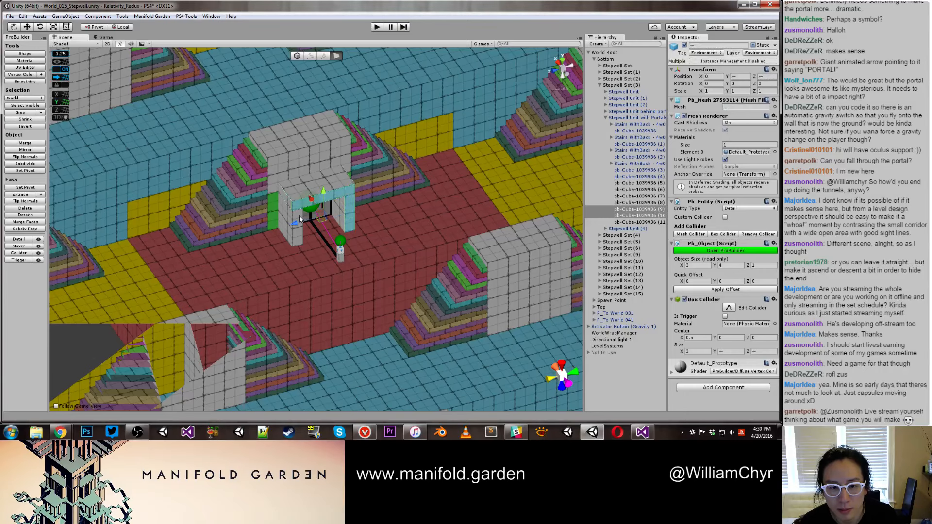
left_click(299, 218, "shift")
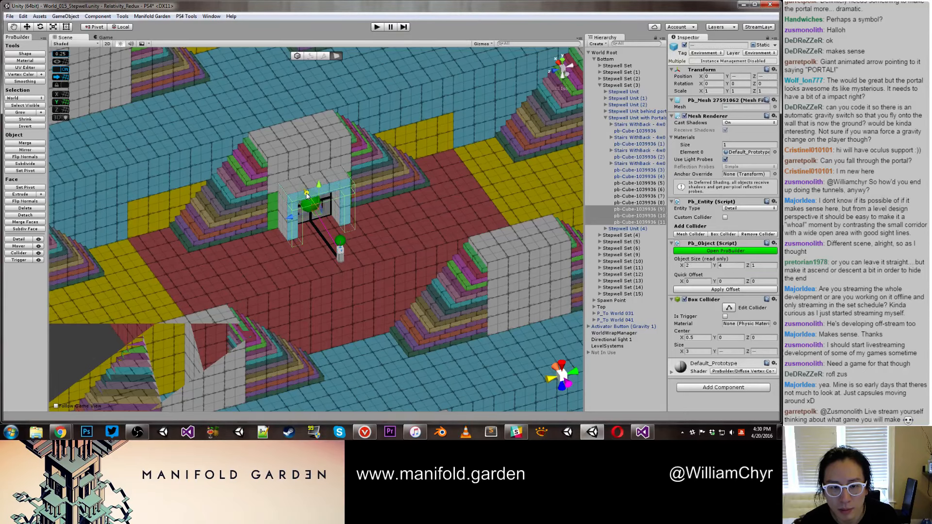
key("ctrl+j")
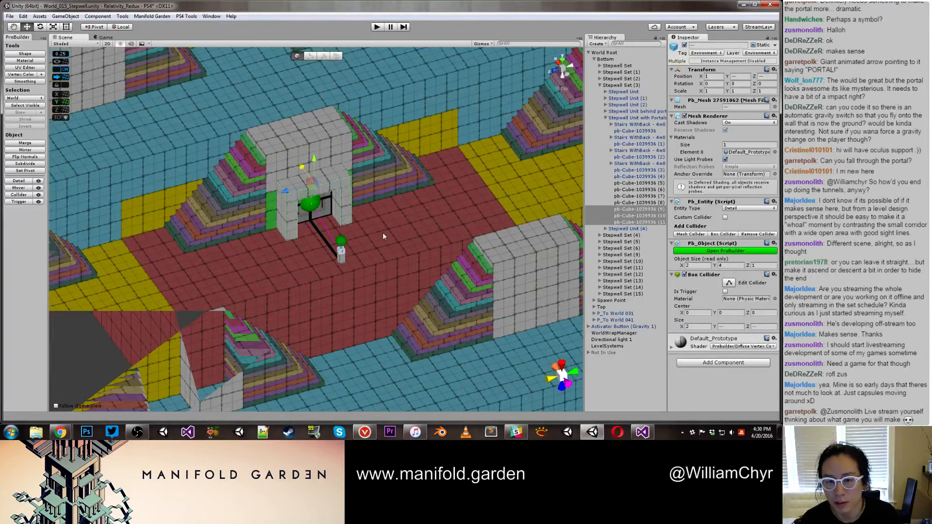
Step: Put Activator Button (Gravity 1) inside the Bottom group, collapse that group and expand the Top group
double_click(612, 326)
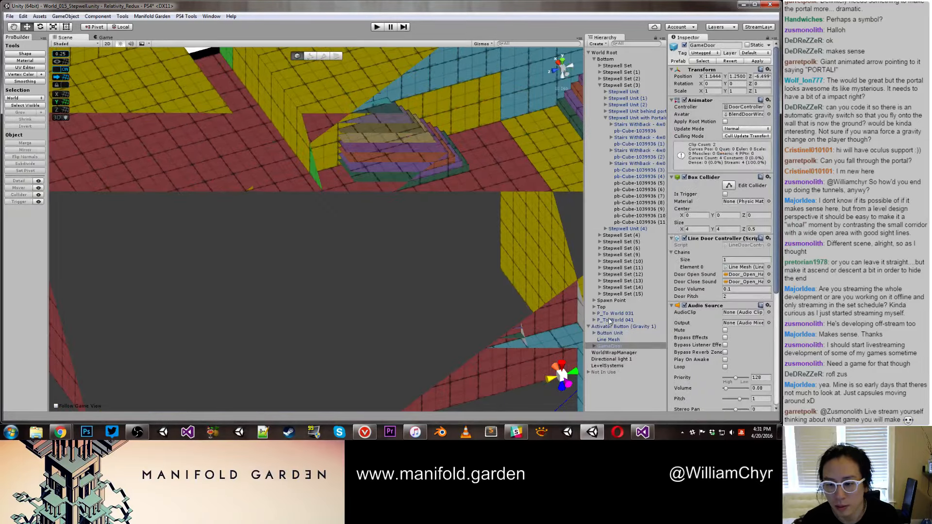
left_click_drag(424, 295, 436, 272, "alt")
left_click_drag(602, 327, 606, 59)
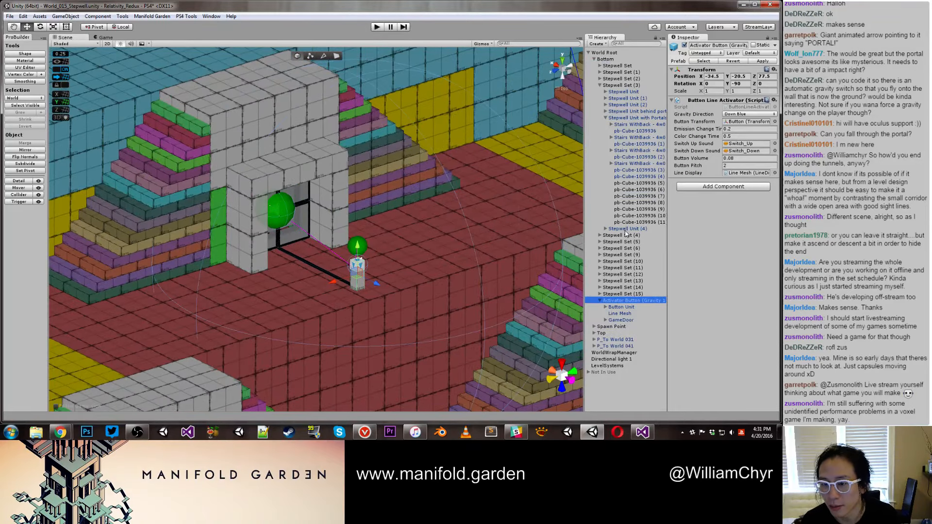
left_click(594, 59)
left_click(594, 72)
Step: Push back the front faces of the three blocks forming the Top group's portal frame around Activator Button (Gravity 2)
double_click(636, 170)
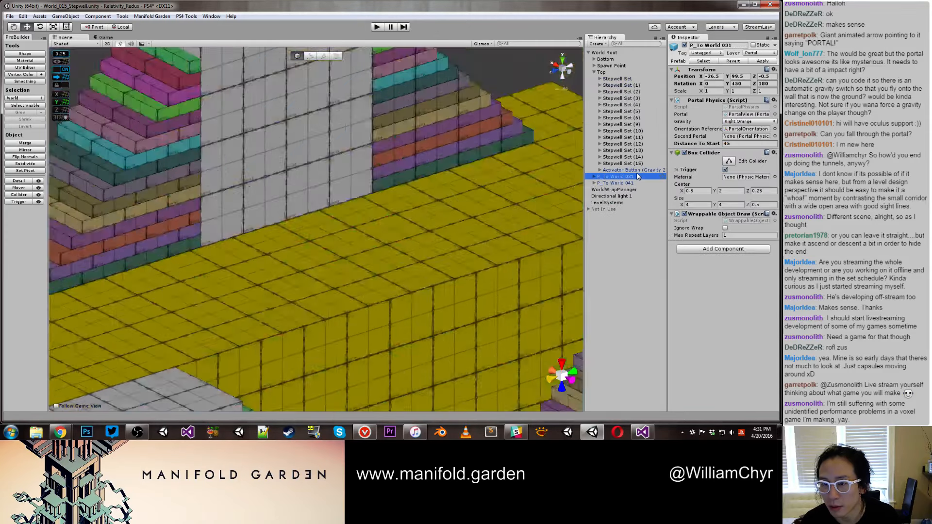
left_click_drag(409, 216, 340, 127, "alt")
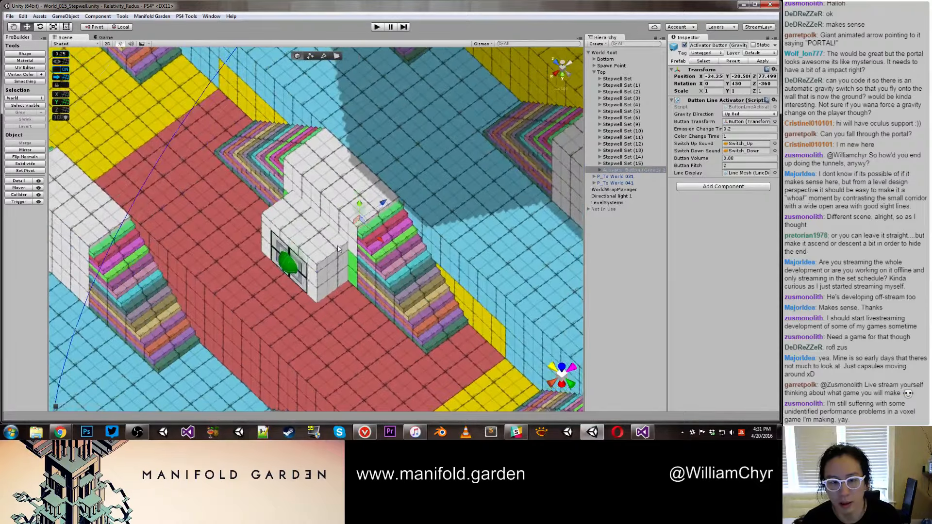
scroll(381, 202, "up", 10)
left_click_drag(409, 191, 397, 160, "alt")
key("g")
left_click(309, 256)
left_click(302, 226, "shift")
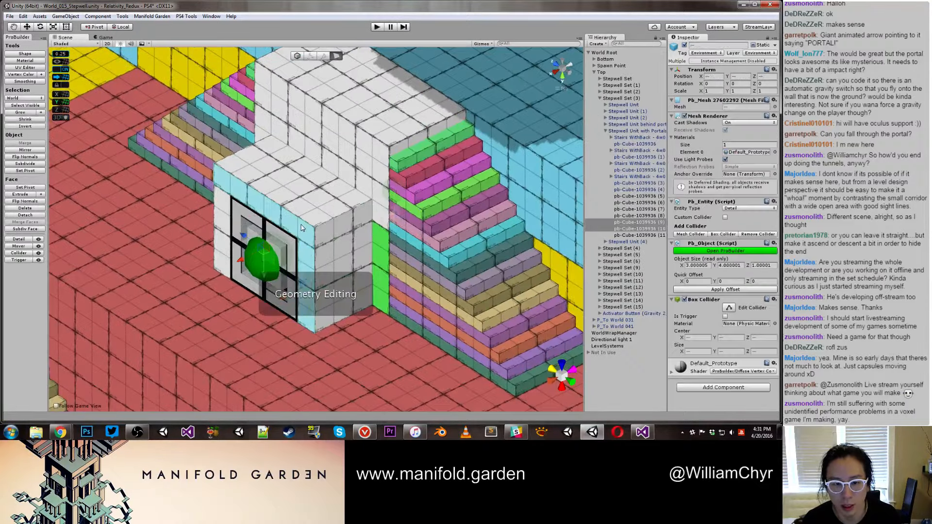
left_click(241, 231, "shift")
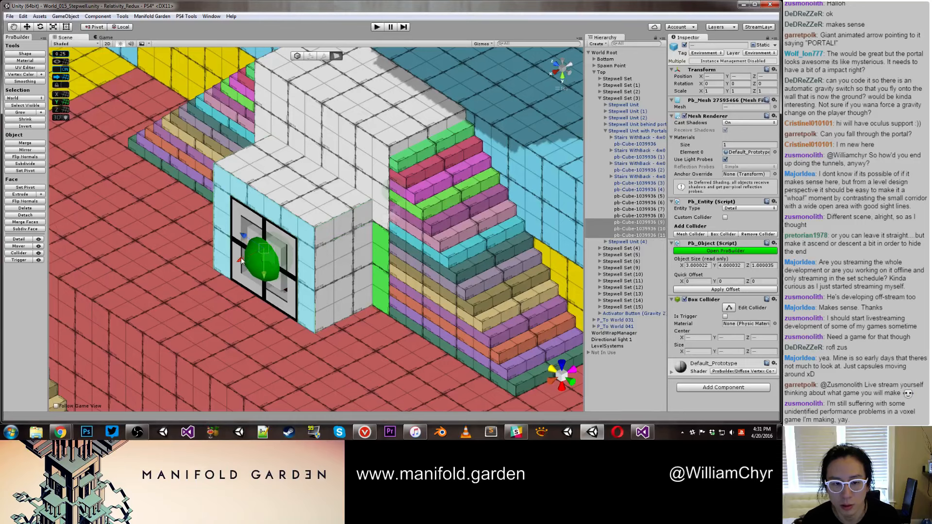
key("Delete")
key("g")
Step: Move Activator Button (Gravity 2) back to X -21.25 so its door sits inside the shortened portal frame
left_click(286, 250)
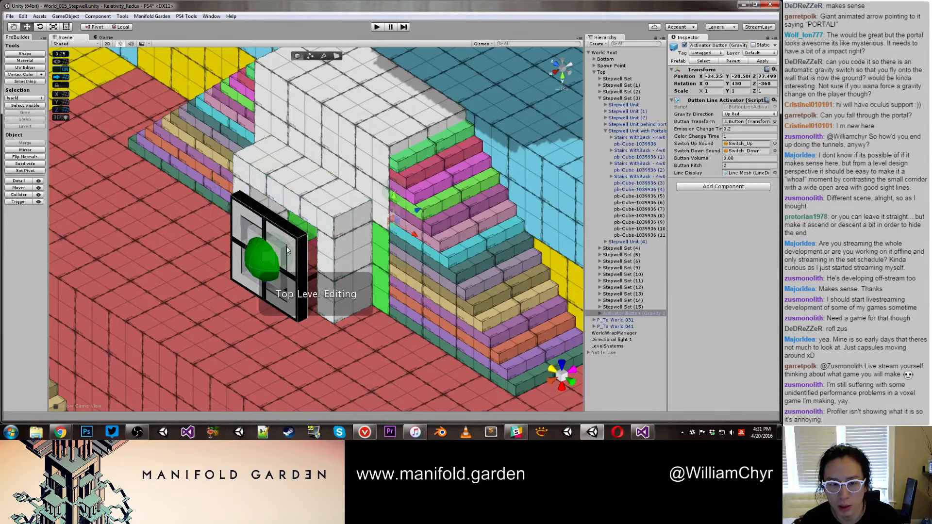
scroll(399, 216, "up", 3)
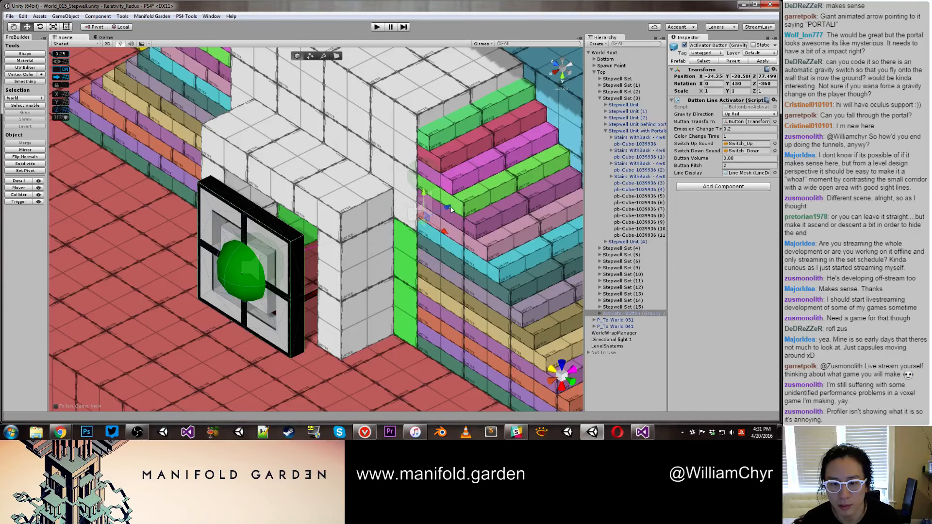
left_click_drag(450, 209, 534, 172)
scroll(319, 243, "down", 5)
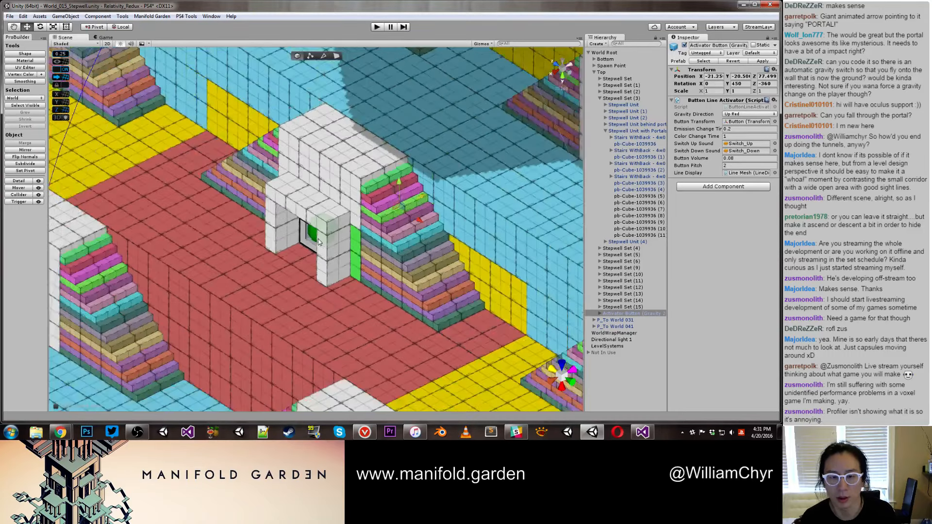
scroll(319, 243, "down", 5)
Step: Save the World_015_Stepwell scene and generate the additive duplicate scene for the active scene
left_click(591, 383)
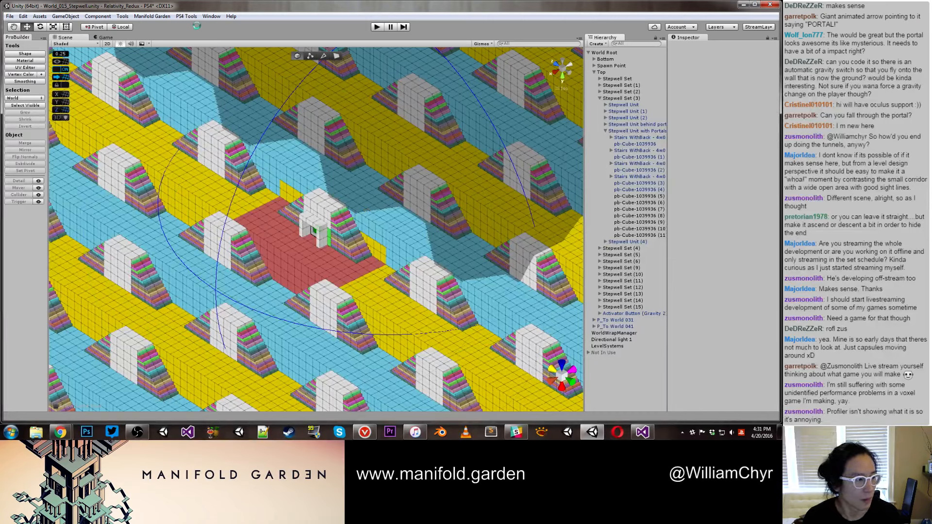
key("ctrl+s")
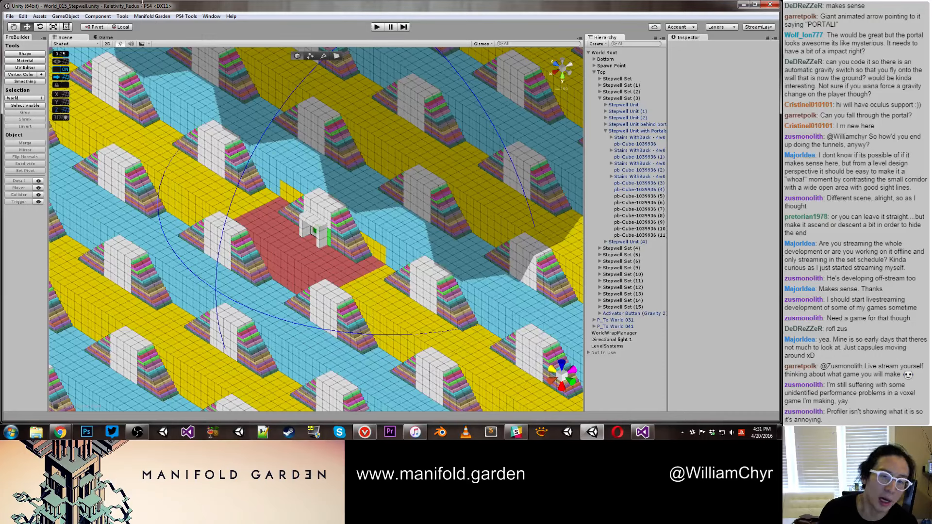
left_click(212, 16)
mouse_move(159, 17)
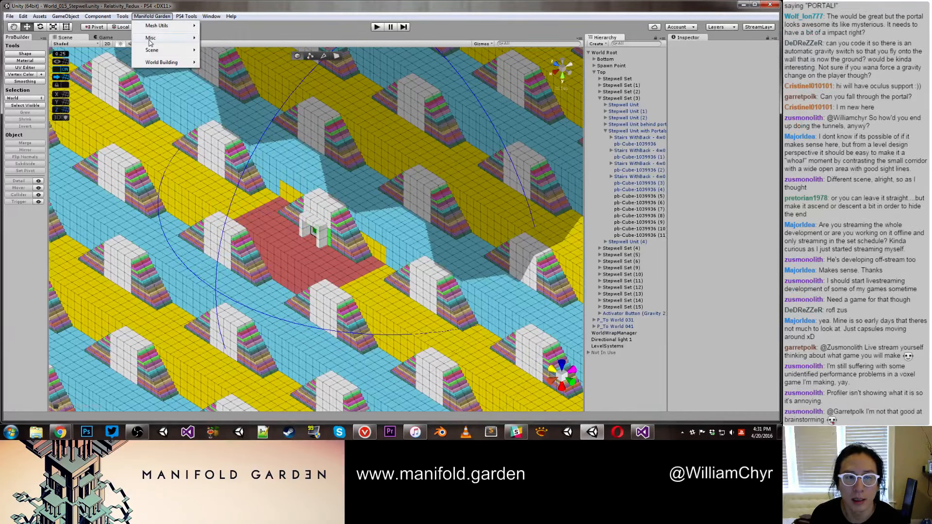
mouse_move(150, 41)
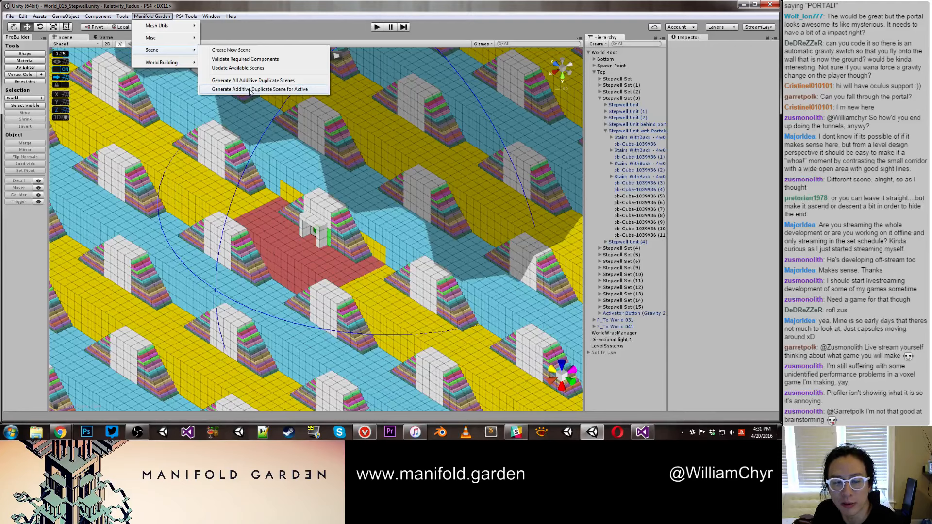
left_click(250, 91)
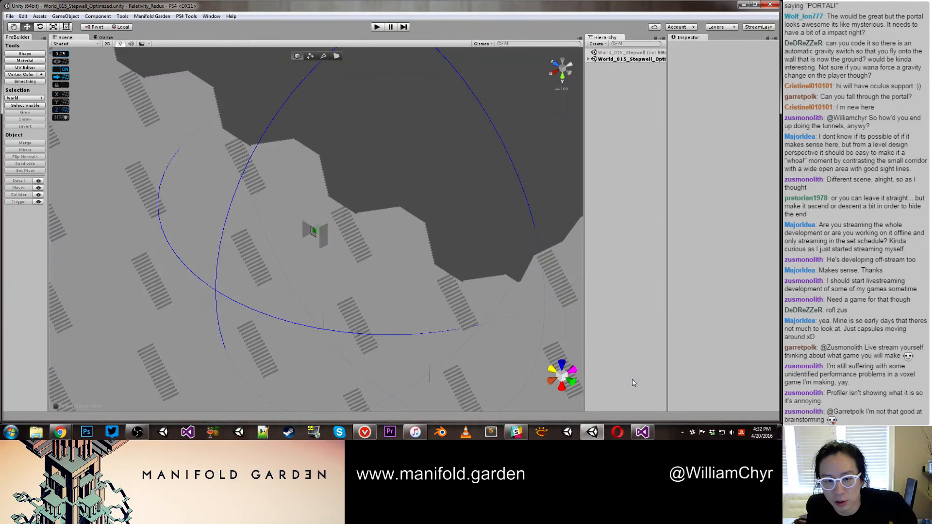
Step: Load the original World_015_Stepwell scene and unload World_015_Stepwell_Optimized
right_click(658, 60)
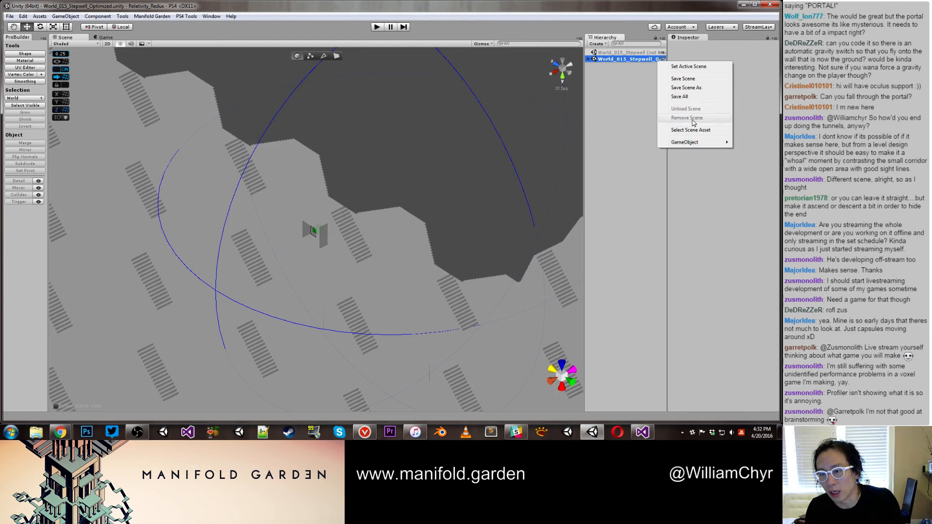
left_click(646, 53)
right_click(647, 53)
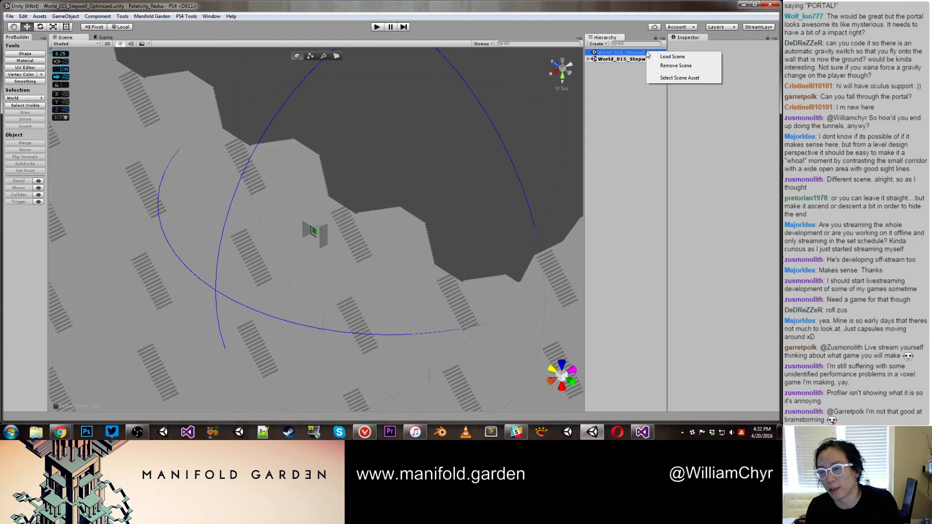
left_click(686, 57)
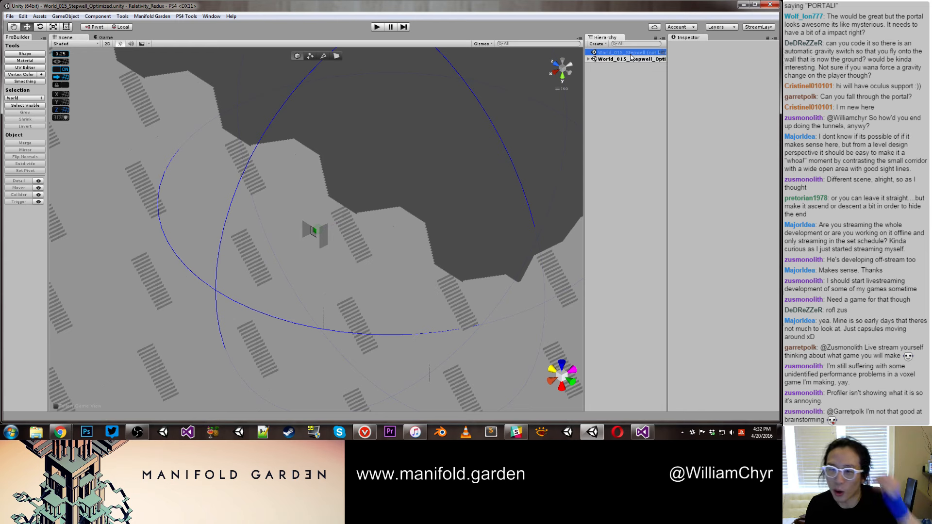
right_click(629, 58)
left_click(629, 57)
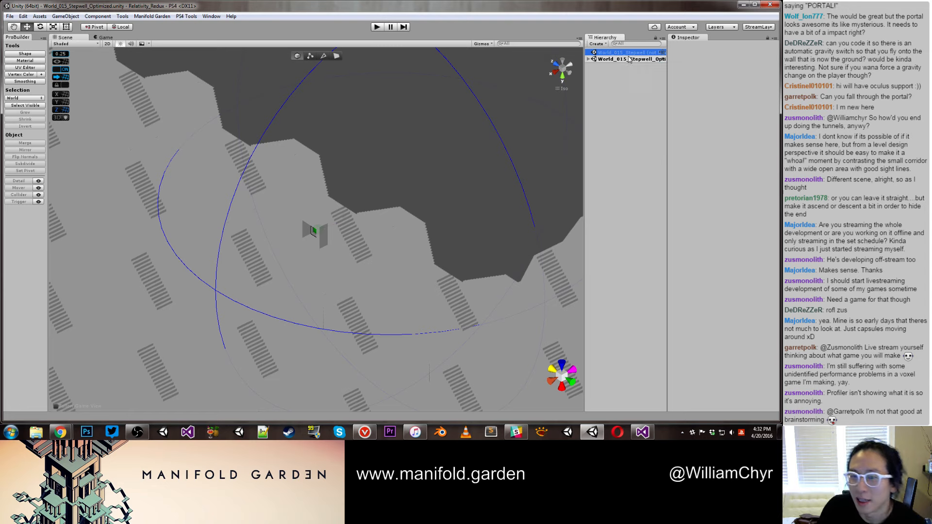
right_click(629, 58)
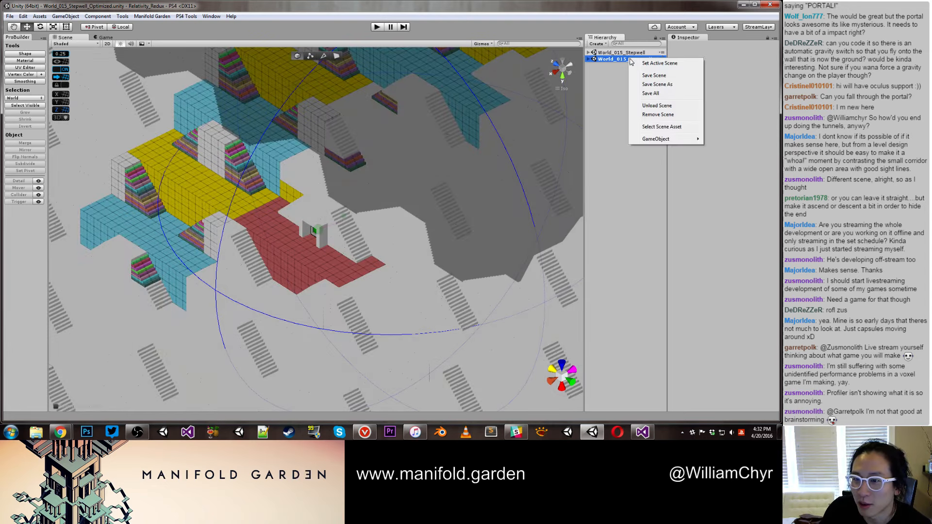
left_click(664, 106)
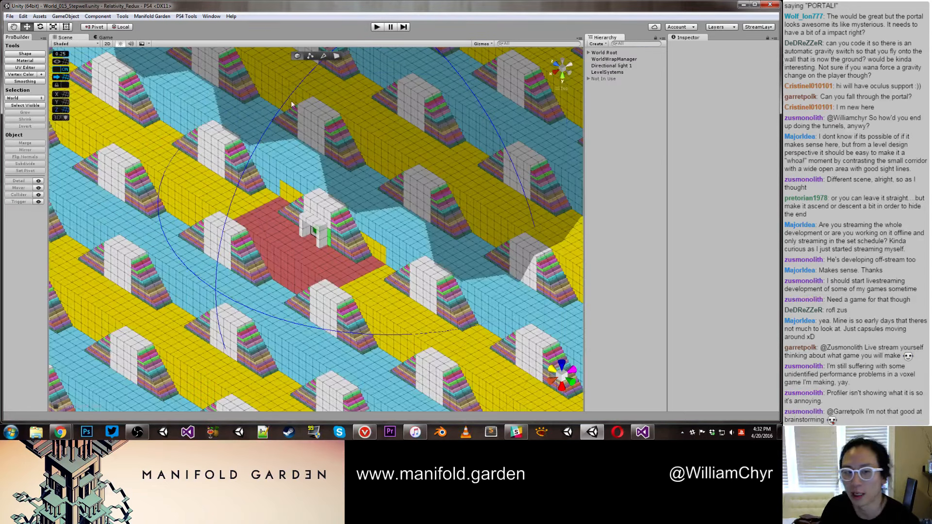
Step: Switch to World_001 and run World_001_Optimized in play mode, giving the game view the focus
scroll(291, 104, "down", 10)
scroll(494, 319, "up", 3)
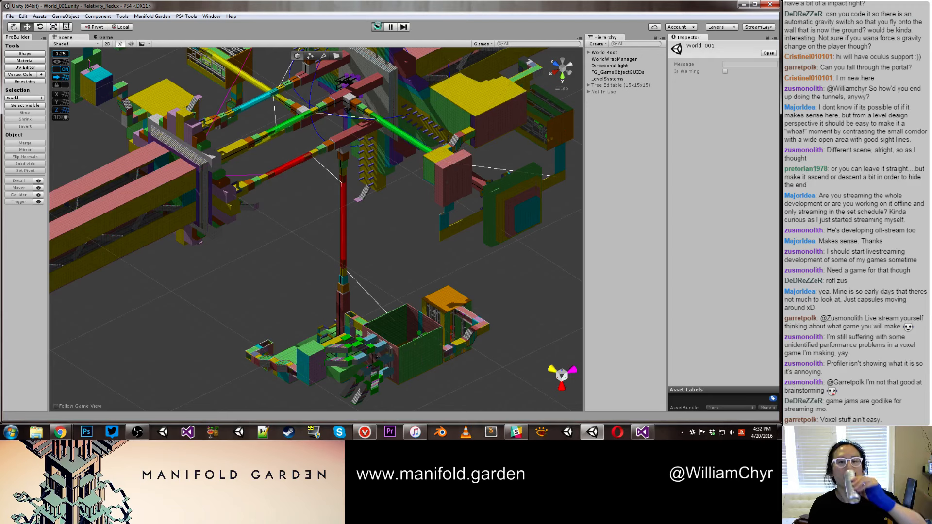
left_click(378, 28)
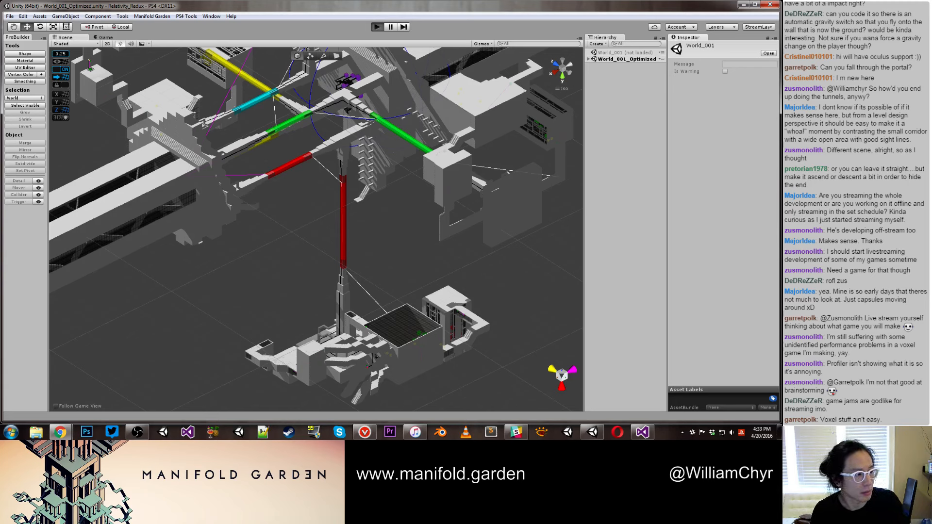
key("ctrl+p")
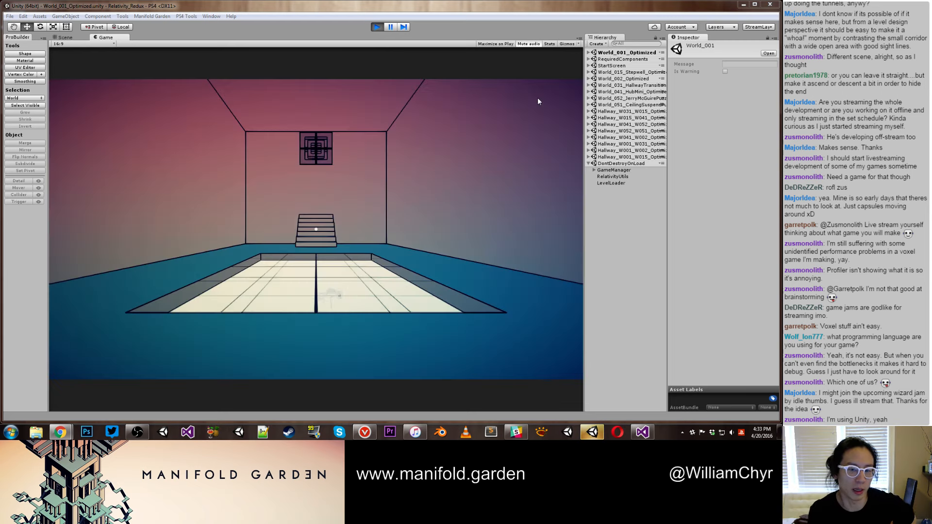
left_click(432, 144)
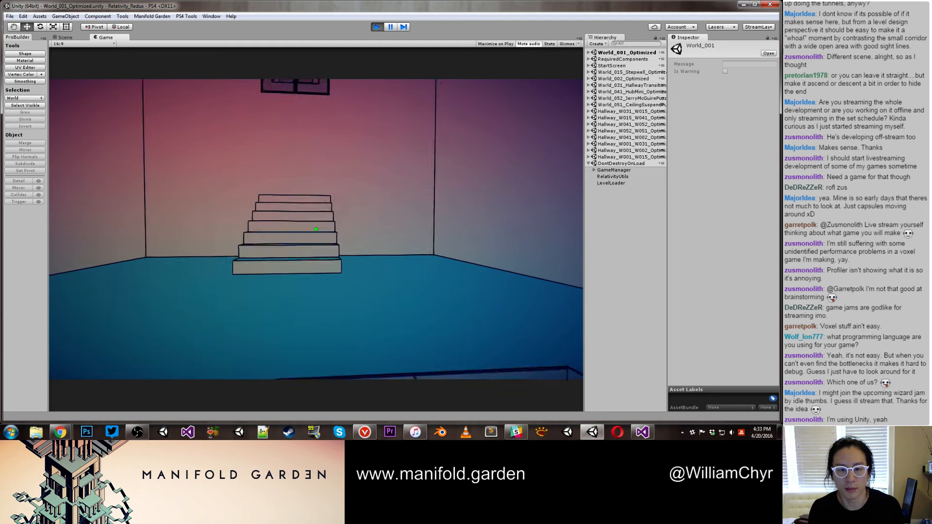
Step: Run toggle_noclip in the game console and fly out of the starting room into the large stair hall
key("grave")
type("toggle_noclip")
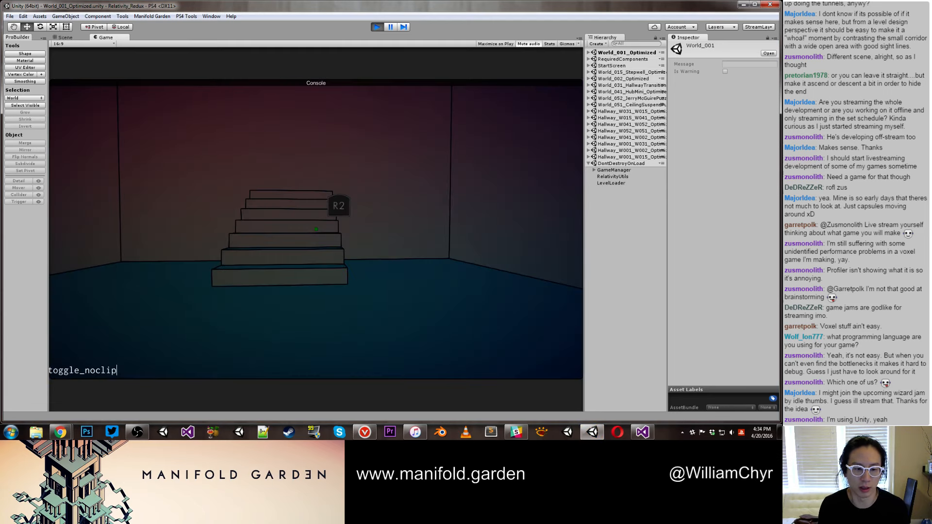
key("Return")
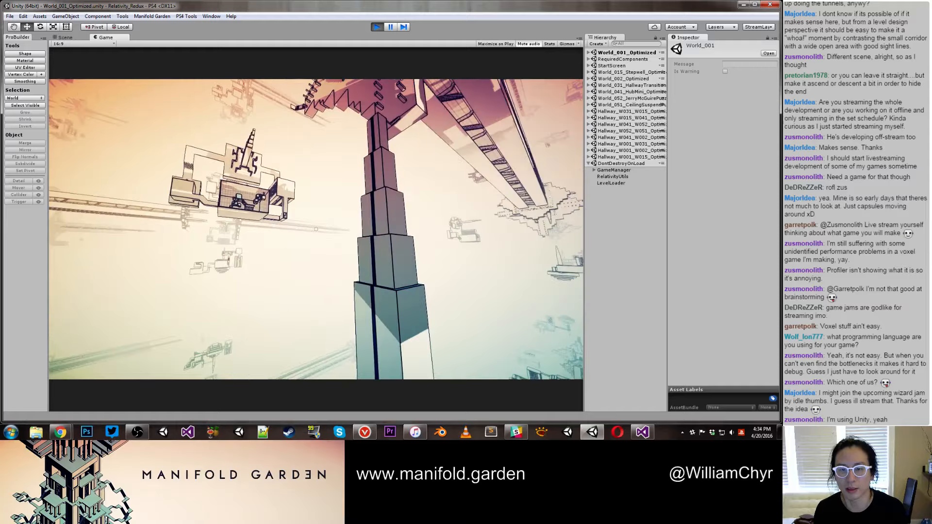
key("w")
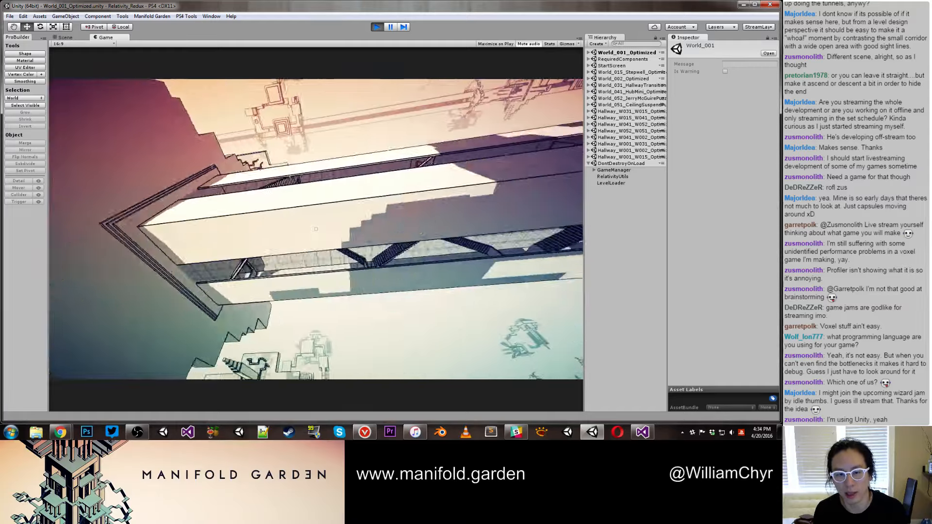
key("s")
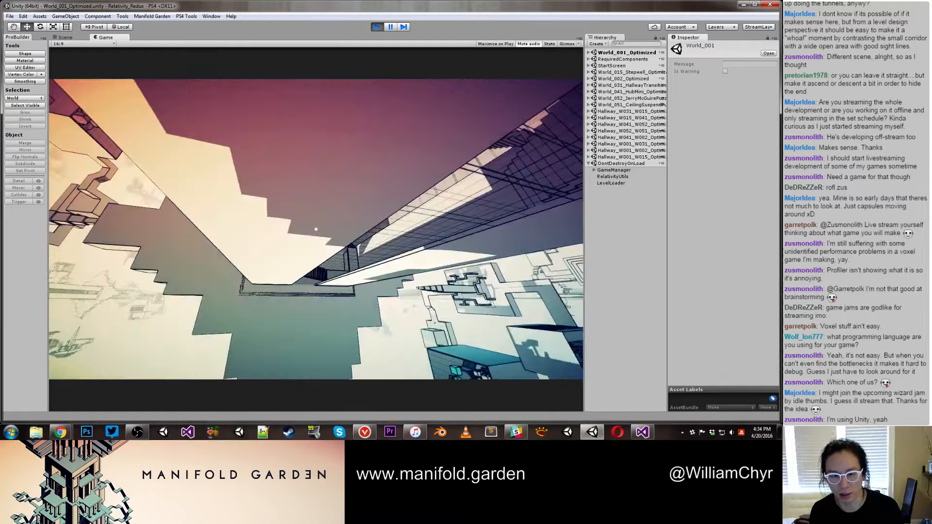
key("s")
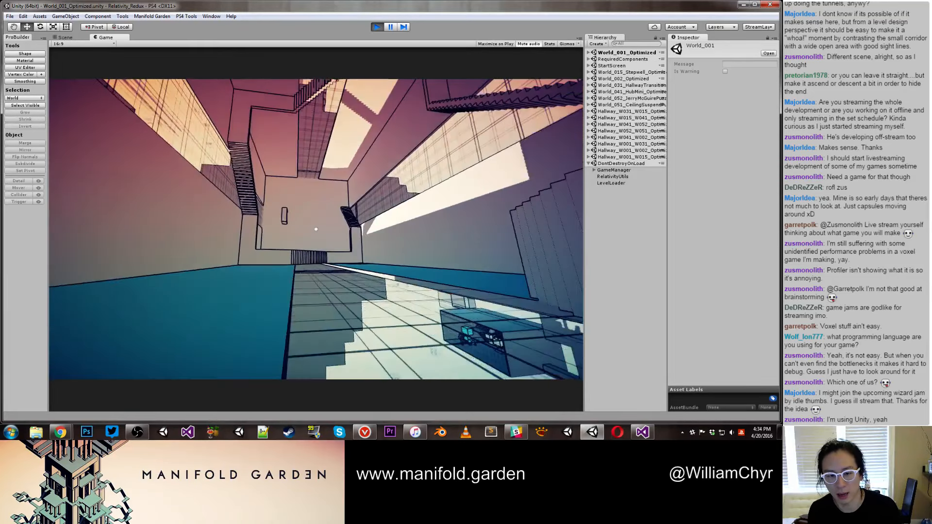
Step: Run toggle_noclip in the game console again to switch noclip off, and close the console
key("grave")
type("to")
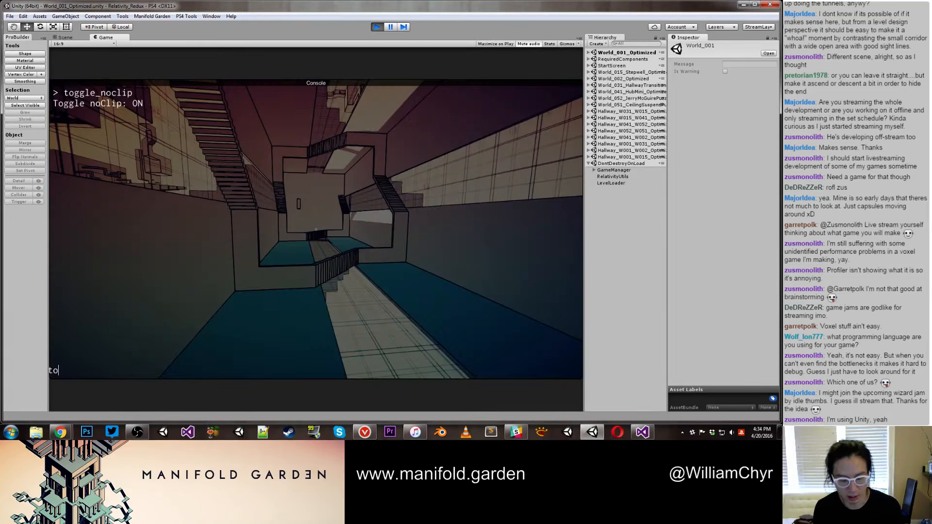
type("ggle_jnop")
key("BackSpace")
key("BackSpace")
key("BackSpace")
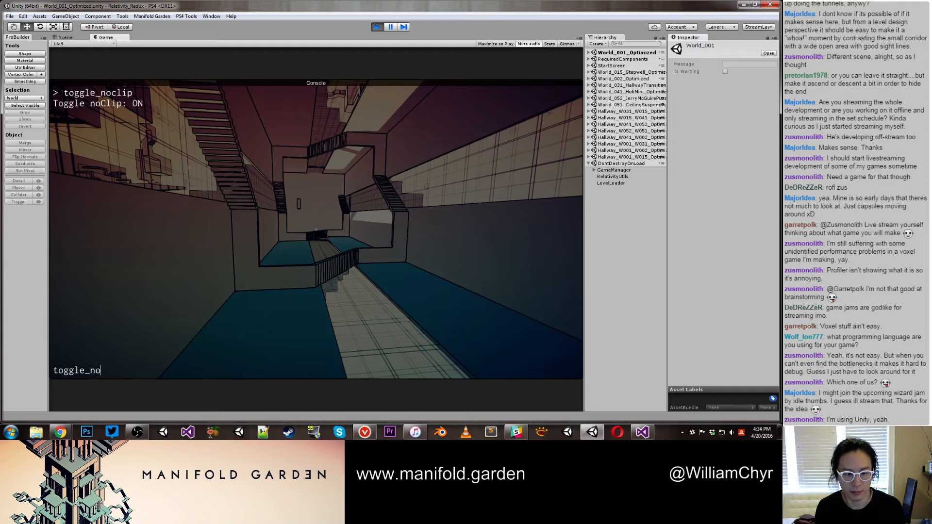
type("clip")
key("Return")
key("grave")
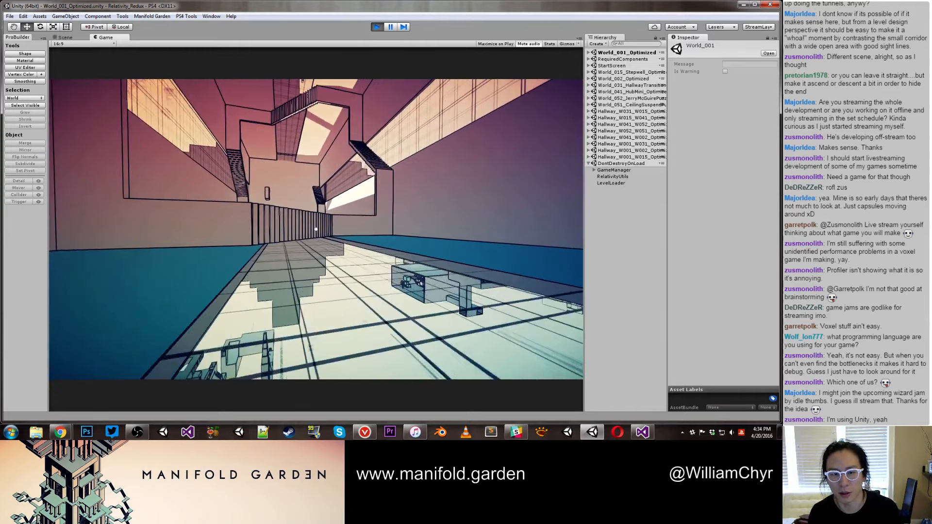
Step: Walk down the World_001 stair hall to the free-standing portal frame and enter Hallway_W001_W015
key("w")
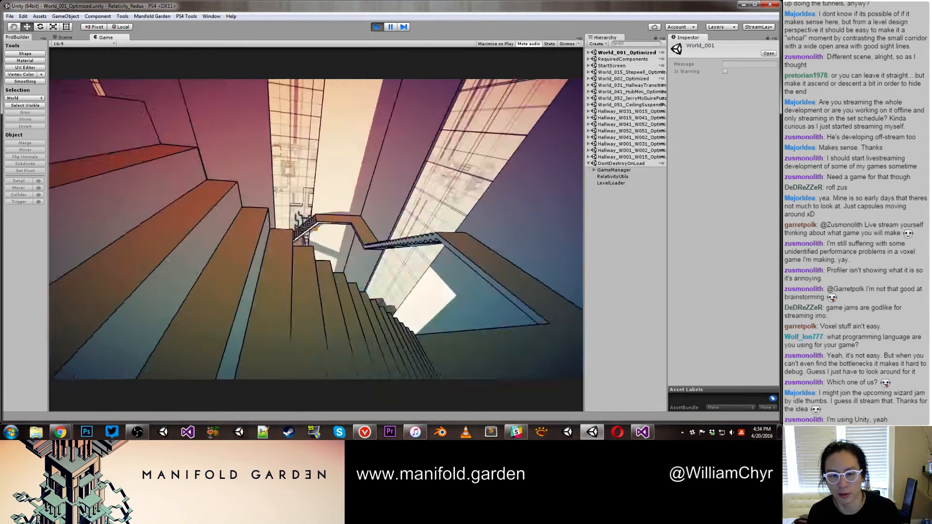
key("w")
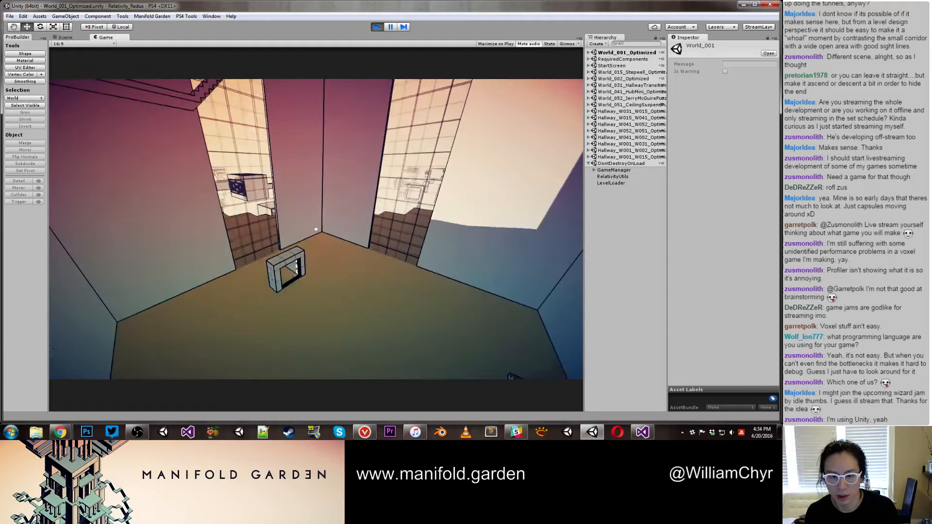
key("w")
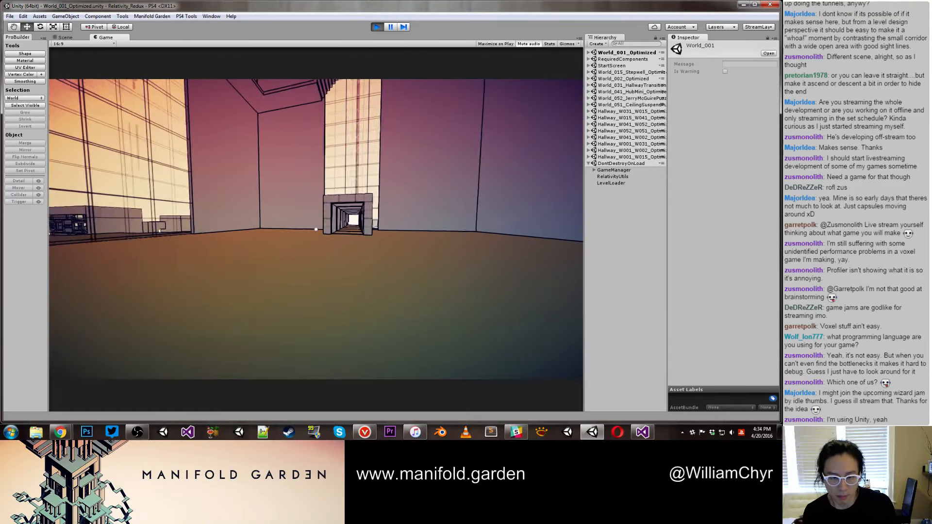
key("d")
key("w")
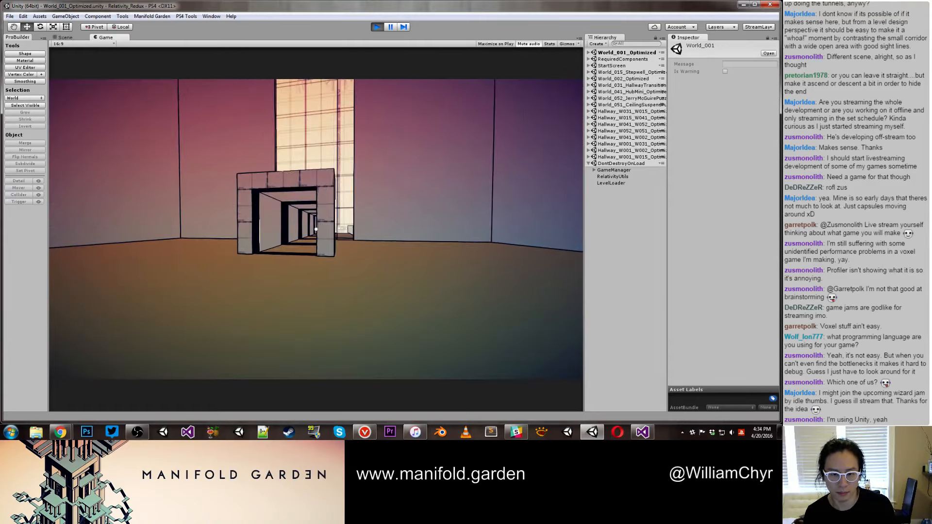
key("w")
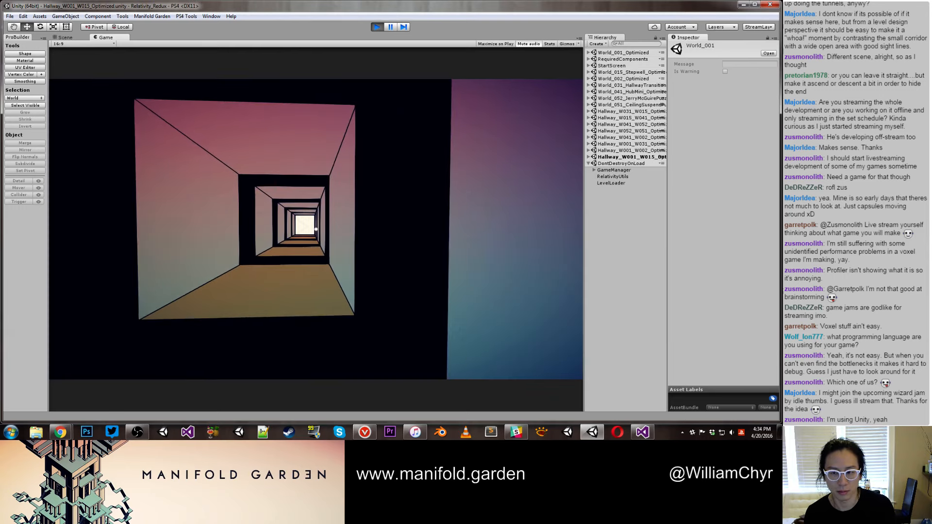
Step: Walk through the hallway into World_015_Stepwell, switch gravity onto the green surface there, and end play mode
key("w")
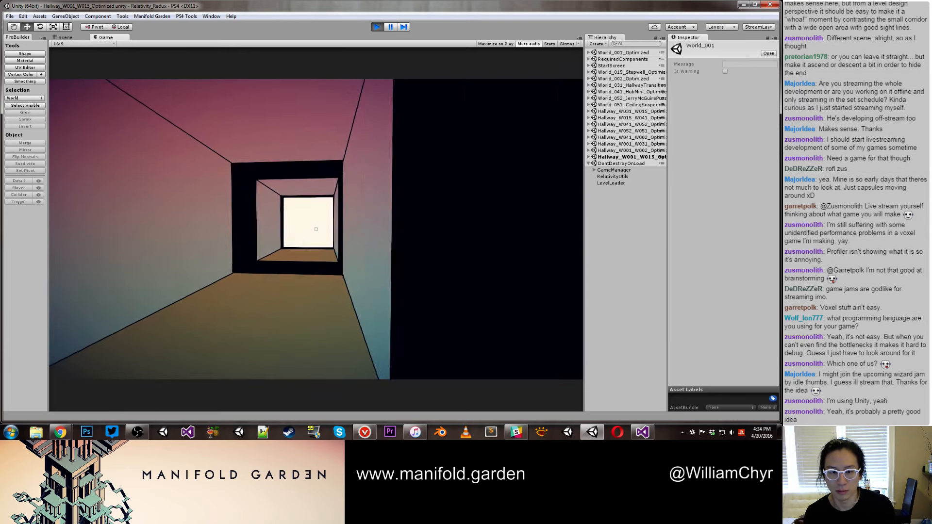
key("w")
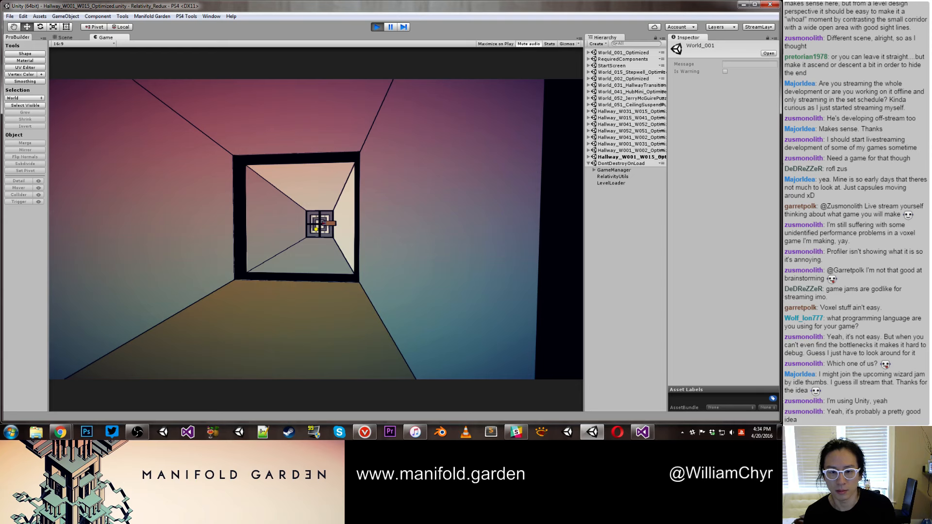
key("w")
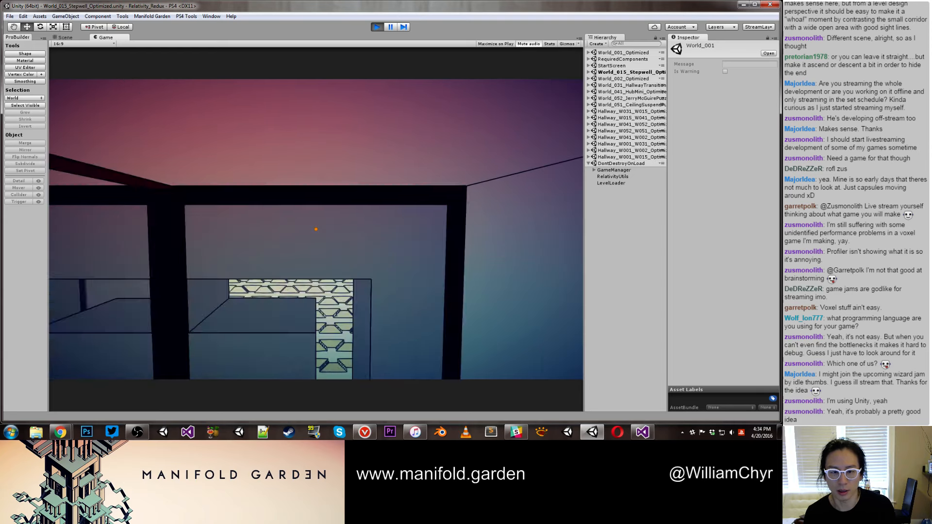
key("w")
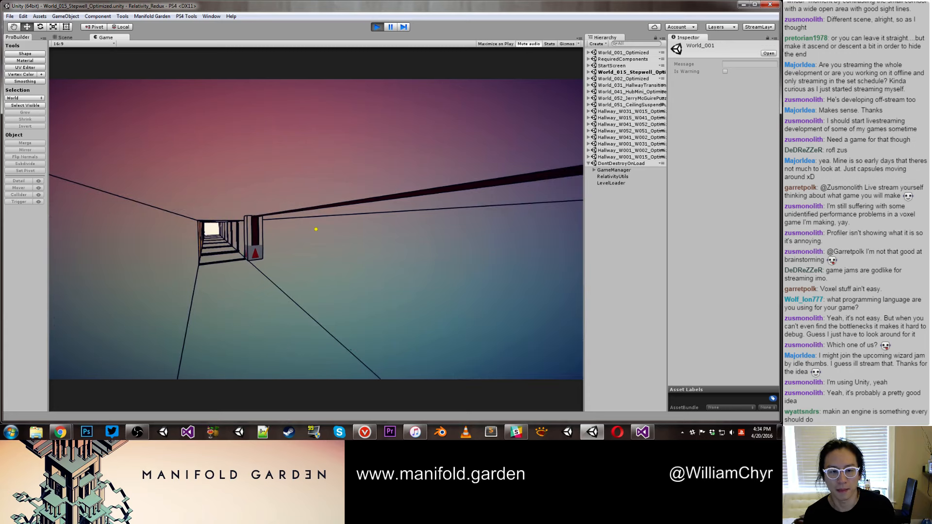
left_click(316, 229)
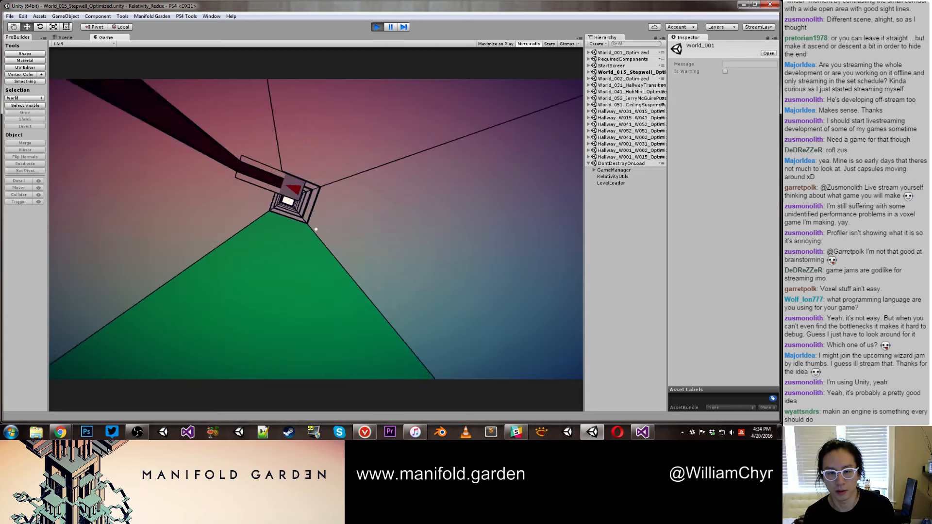
key("w")
key("ctrl+p")
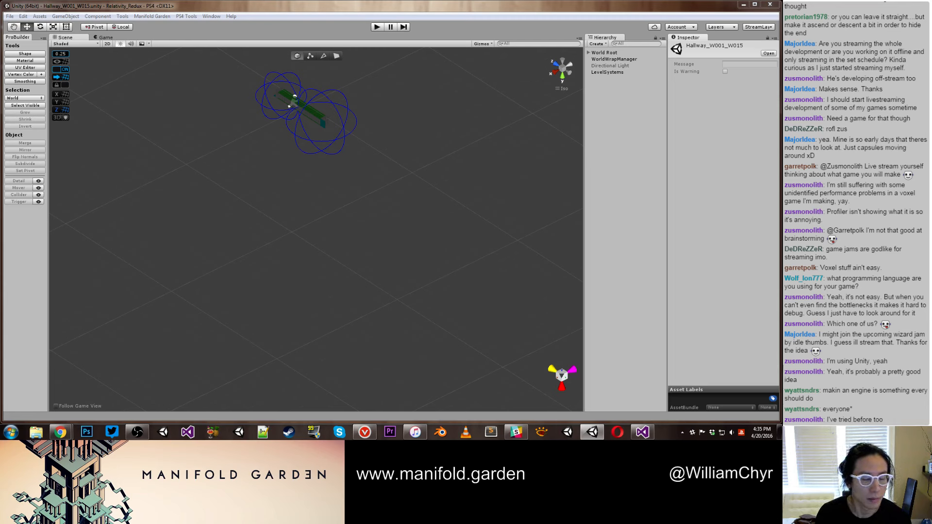
Step: Expand World Root in Hallway_W001_W015 and compare the settings of Portal_To-World_015 and Portal_To World 001
left_click(588, 52)
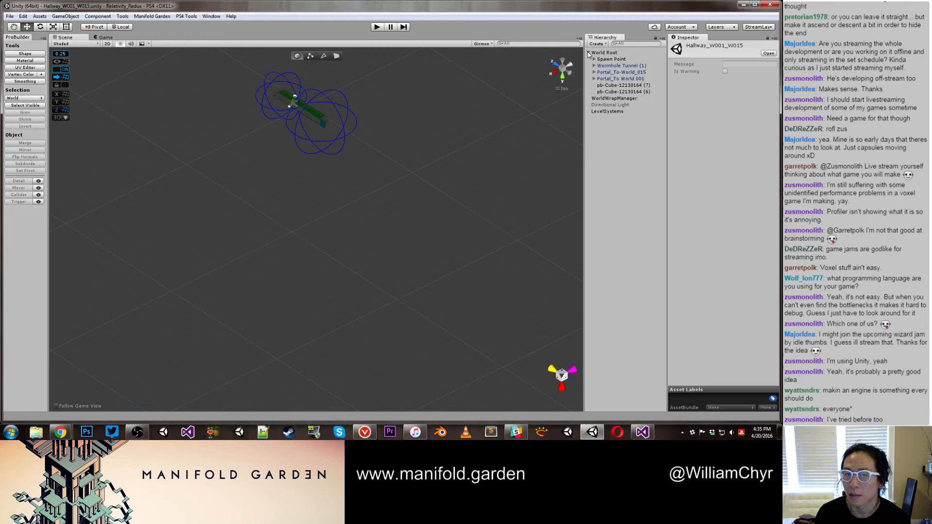
left_click(604, 72)
double_click(604, 72)
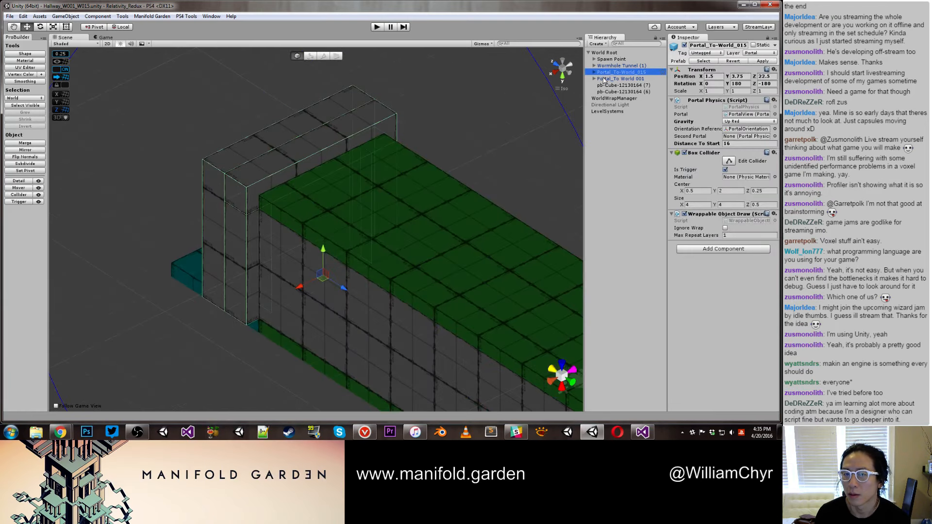
double_click(604, 79)
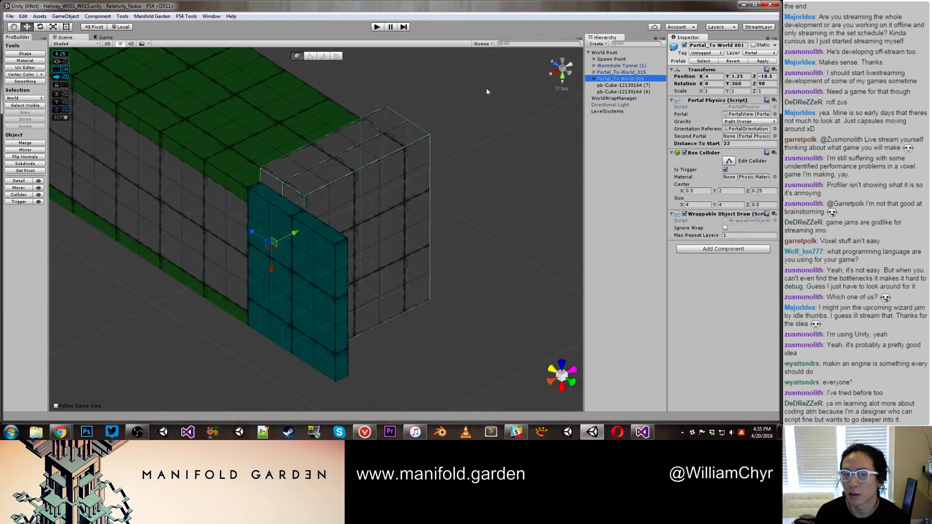
left_click(604, 72)
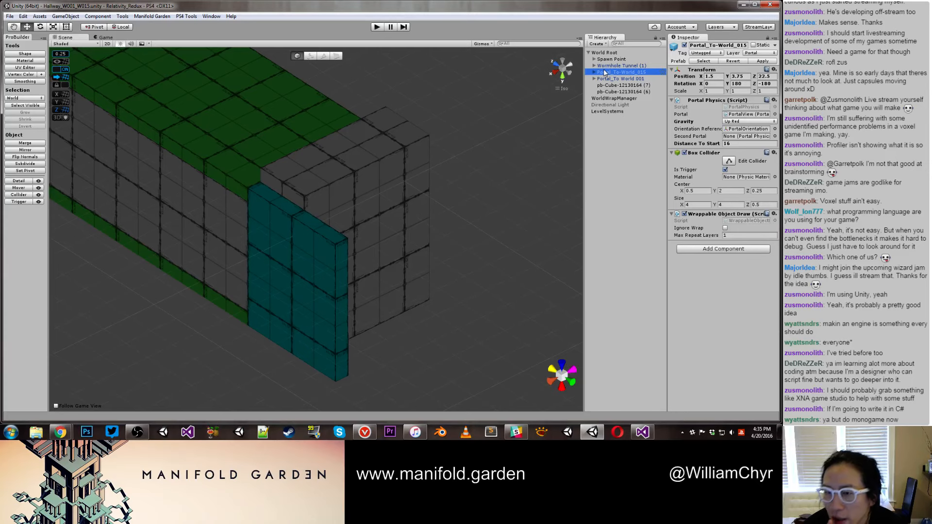
scroll(529, 111, "down", 2)
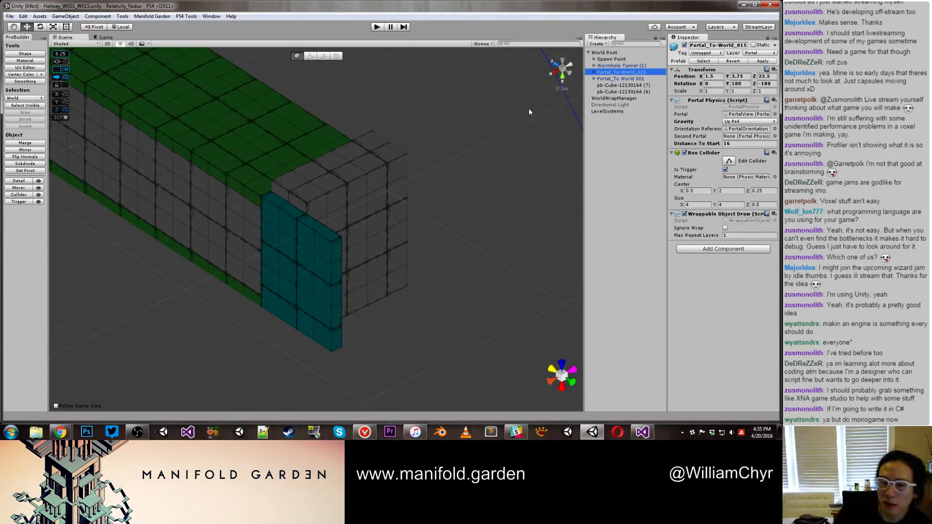
scroll(504, 108, "down", 5)
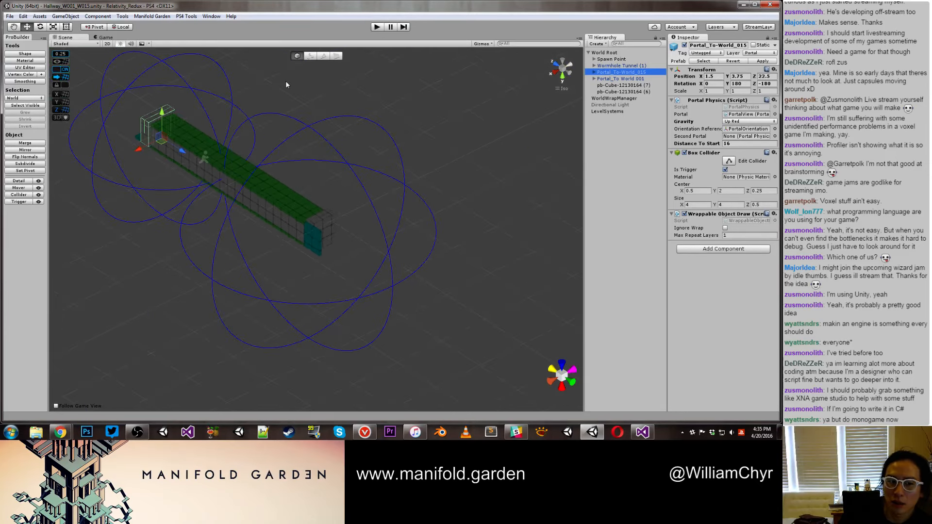
Step: Playtest Hallway_W001_W015 by walking through its portal into World_015_Stepwell, and stop play mode in World_001
left_click(376, 27)
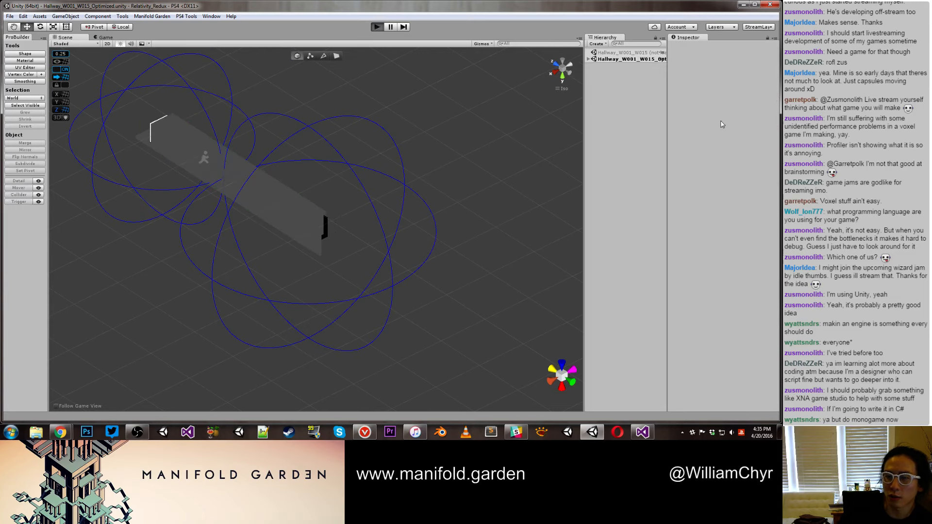
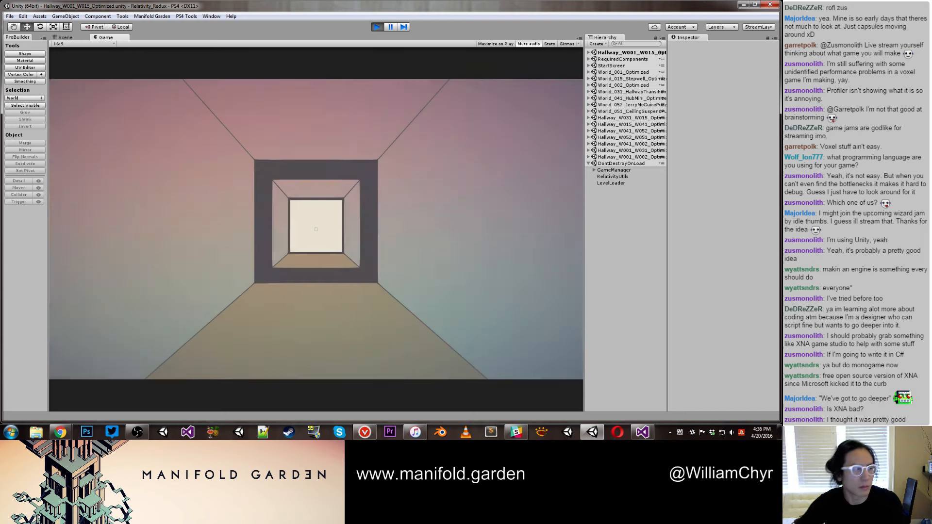
key("w")
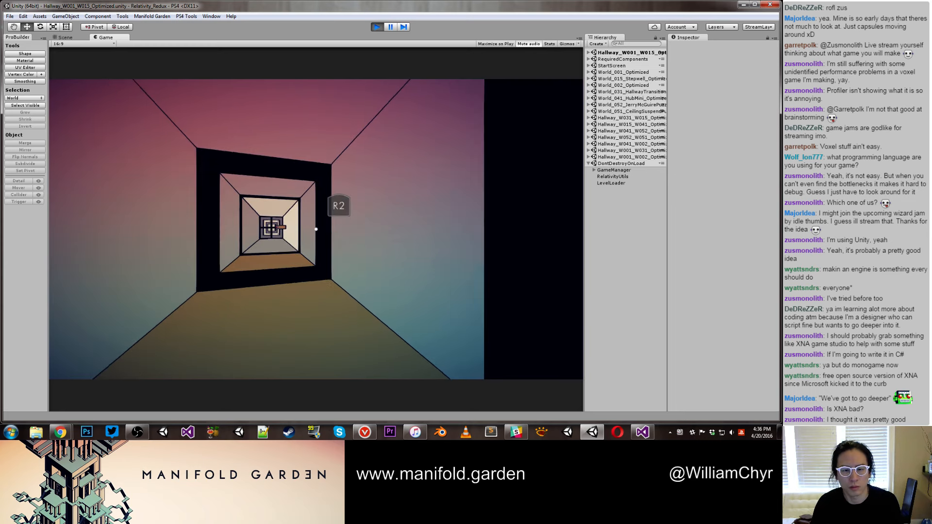
key("w")
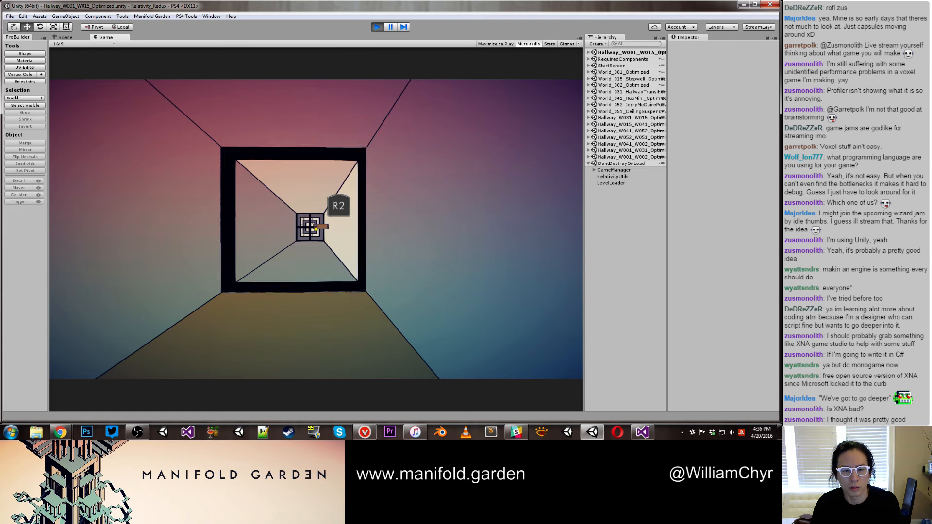
key("w")
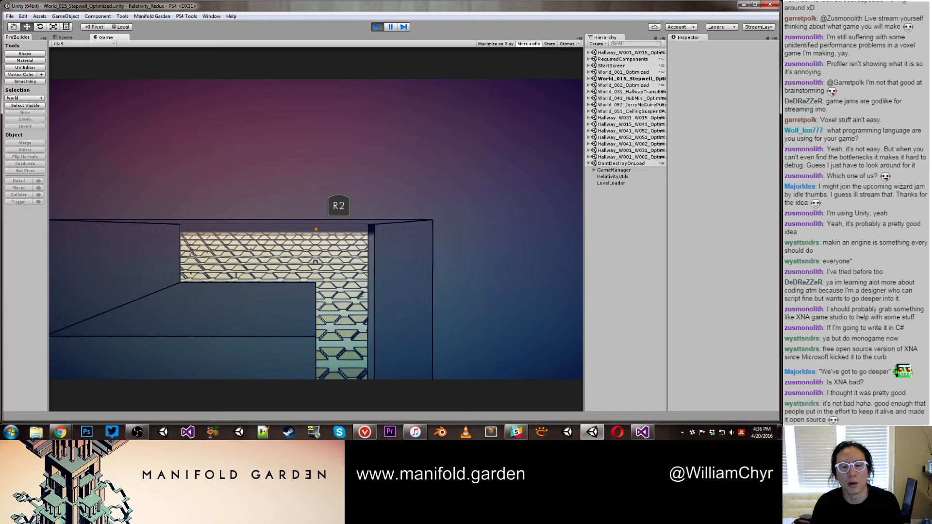
left_click(315, 228)
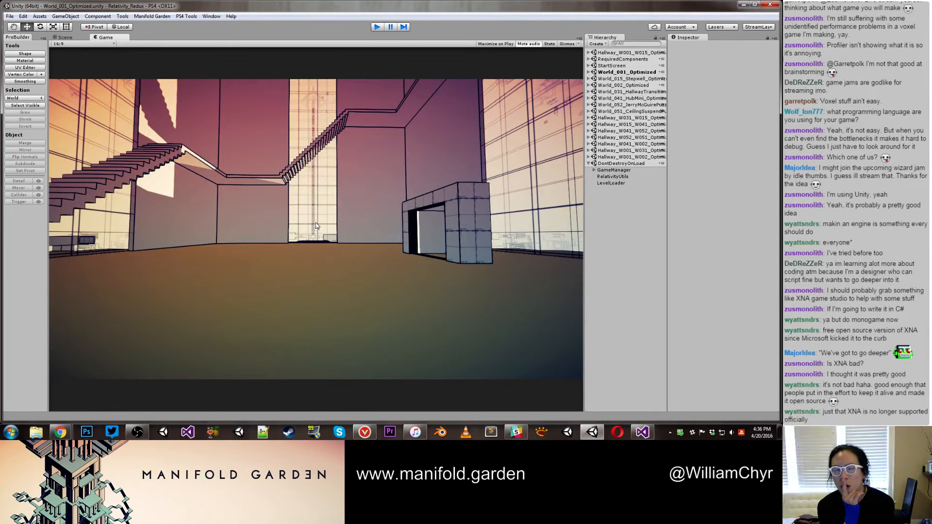
key("ctrl+p")
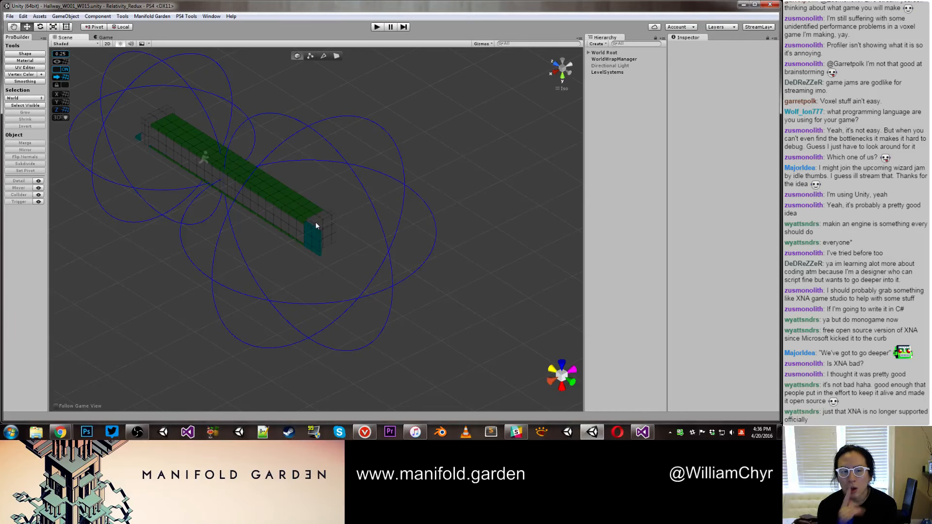
Step: Select Portal_To-World_015 and inspect its end of the hallway from the side
left_click(157, 113)
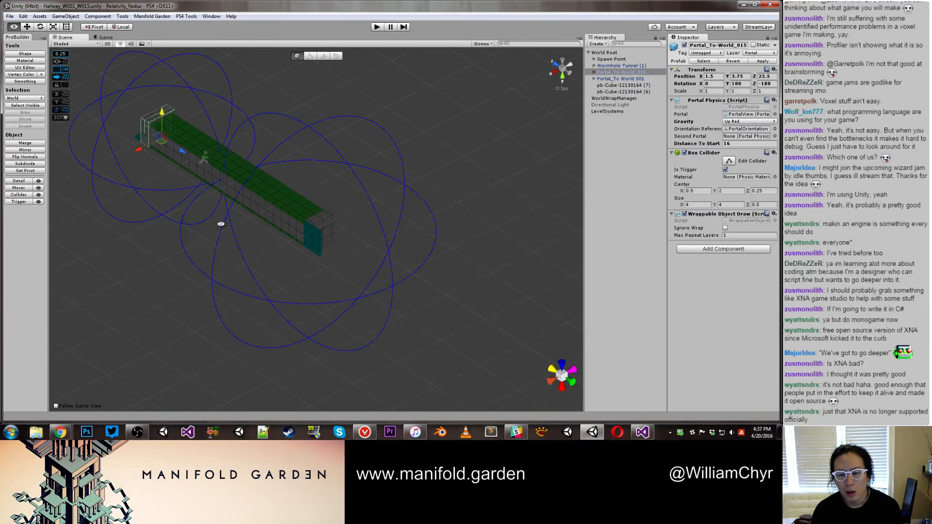
left_click_drag(218, 223, 165, 142, "alt")
middle_click_drag(218, 210, 269, 260)
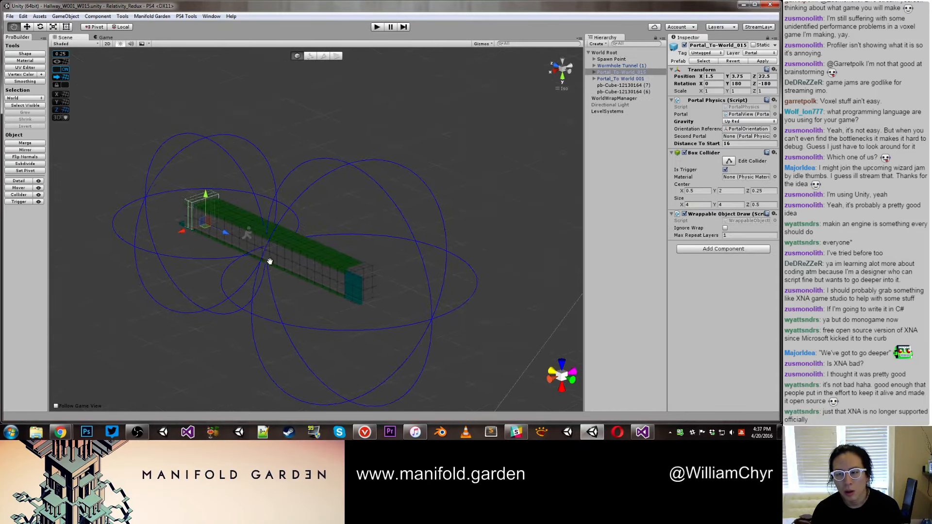
scroll(228, 245, "up", 10)
left_click_drag(144, 217, 304, 248)
left_click_drag(207, 284, 216, 286)
Step: Generate the additive duplicate scene for the active Hallway_W001_W015
left_click(152, 16)
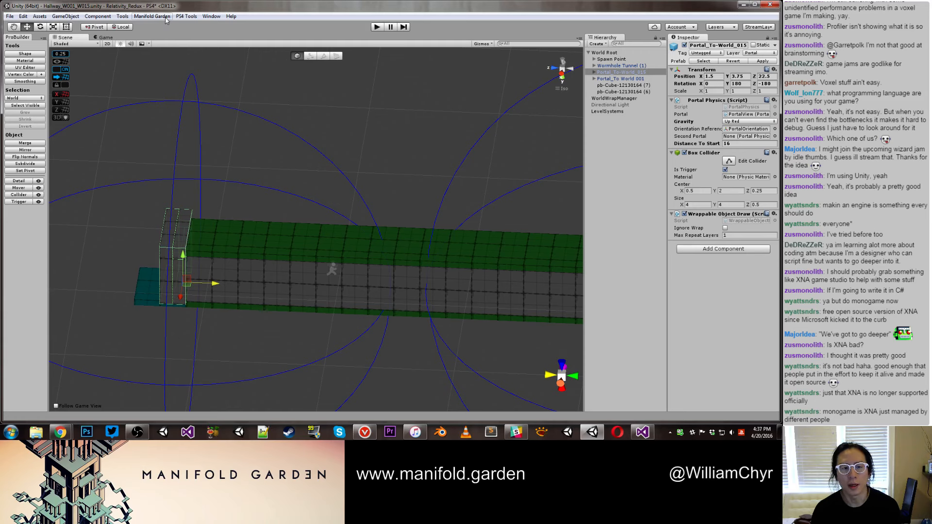
mouse_move(155, 50)
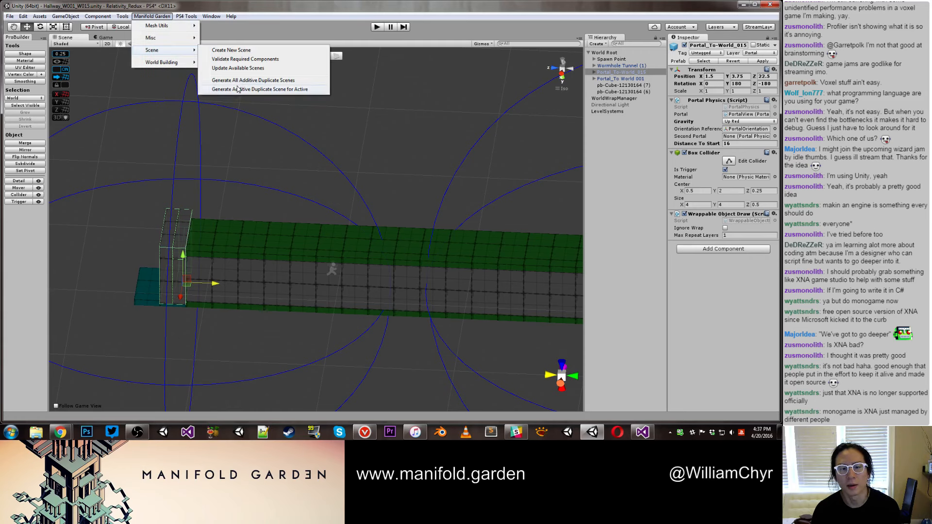
left_click(237, 89)
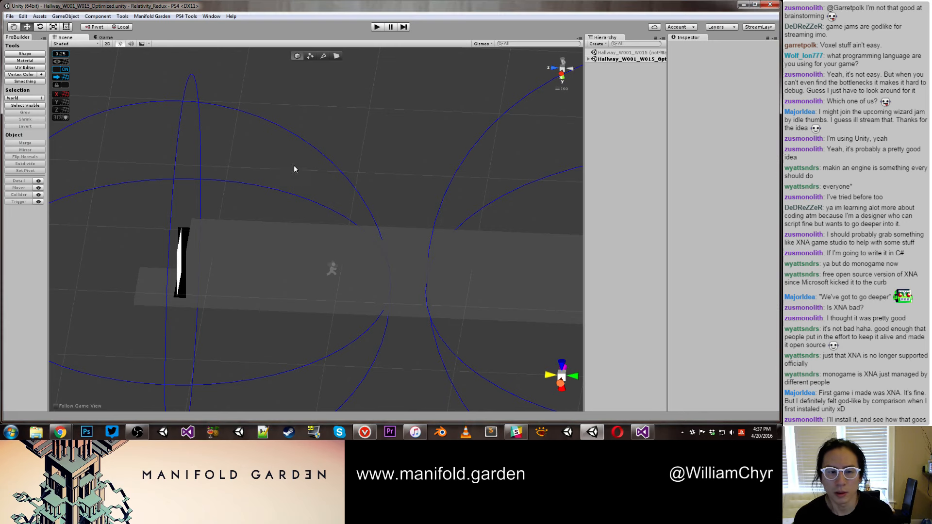
Step: Load the original Hallway_W001_W015 scene and remove Hallway_W001_W015_Optimized from the hierarchy
scroll(296, 165, "down", 5)
right_click(639, 60)
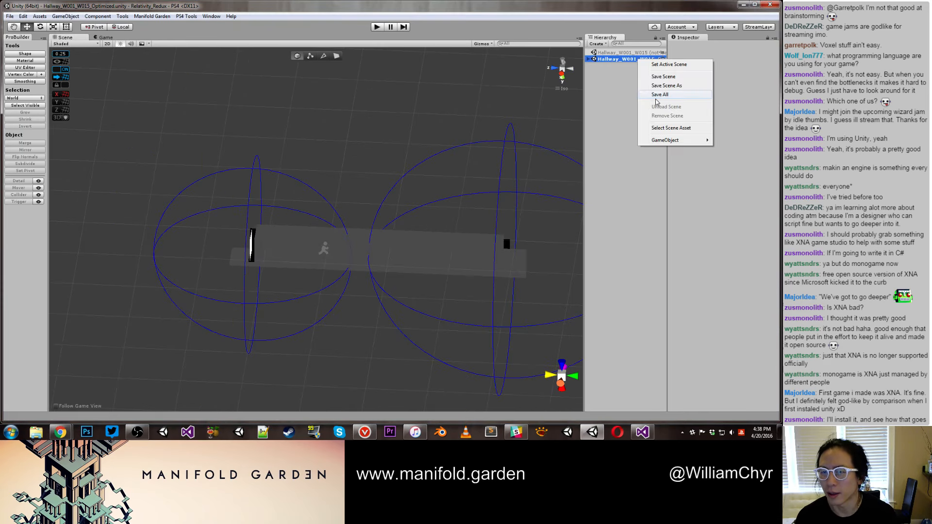
right_click(641, 53)
left_click(660, 57)
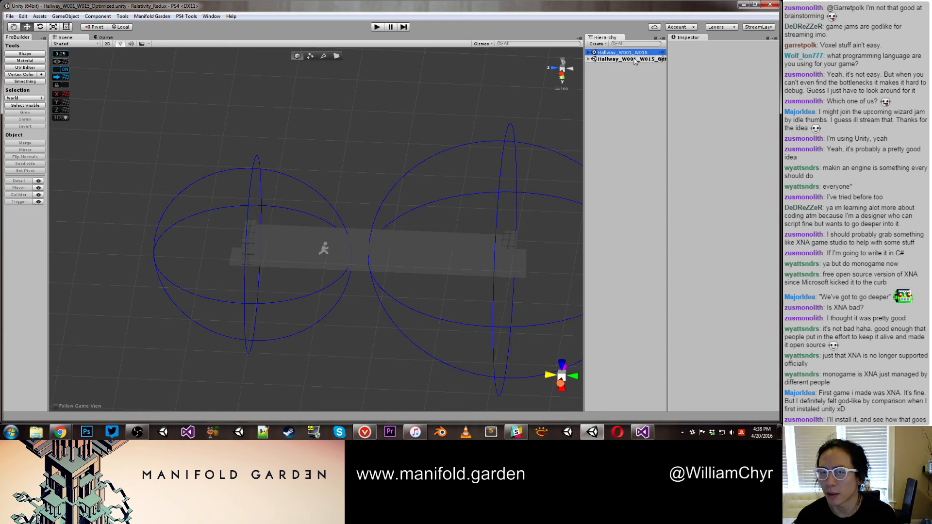
right_click(635, 58)
left_click(654, 115)
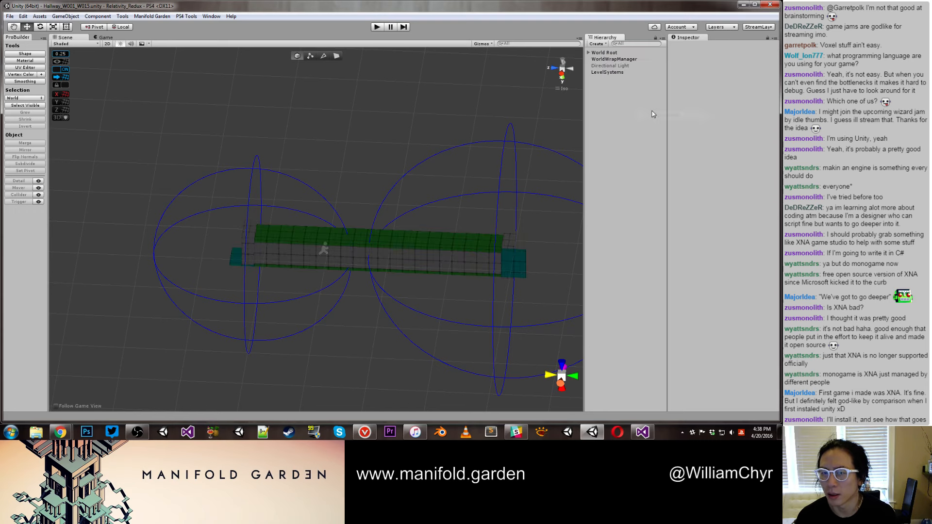
Step: Add World_015_Stepwell to the hierarchy alongside Hallway_W001_W015 and view the hallway against the stepwell geometry
left_click_drag(497, 174, 524, 265, "alt")
middle_click_drag(524, 262, 461, 234)
scroll(381, 198, "up", 5)
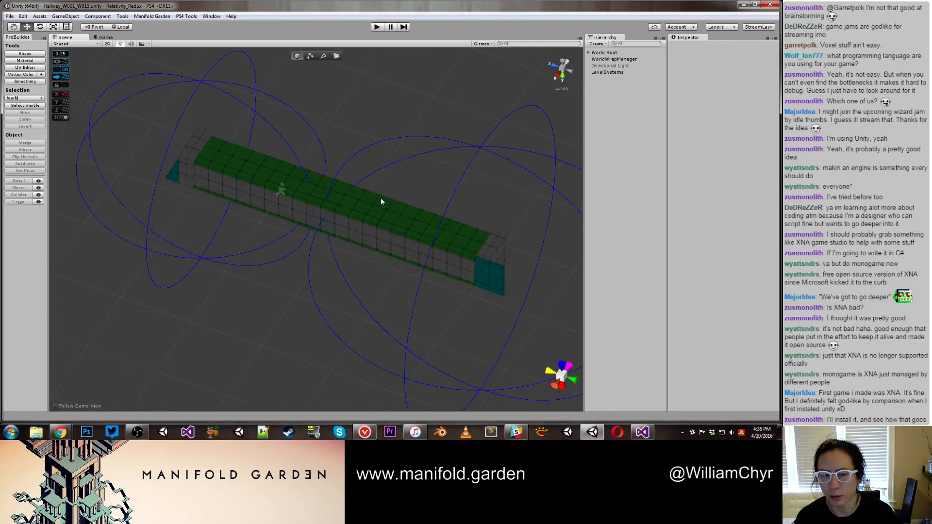
left_click(192, 154)
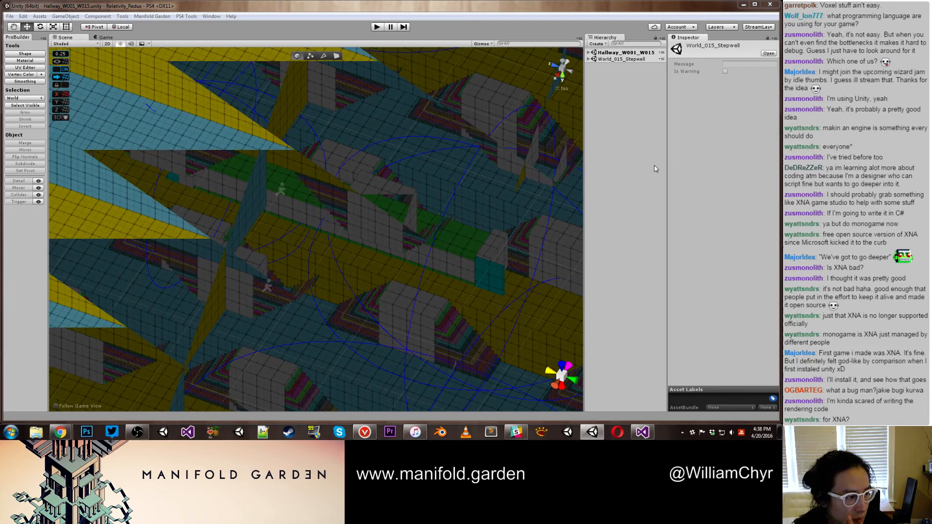
left_click_drag(438, 192, 433, 129, "alt")
scroll(439, 126, "down", 8)
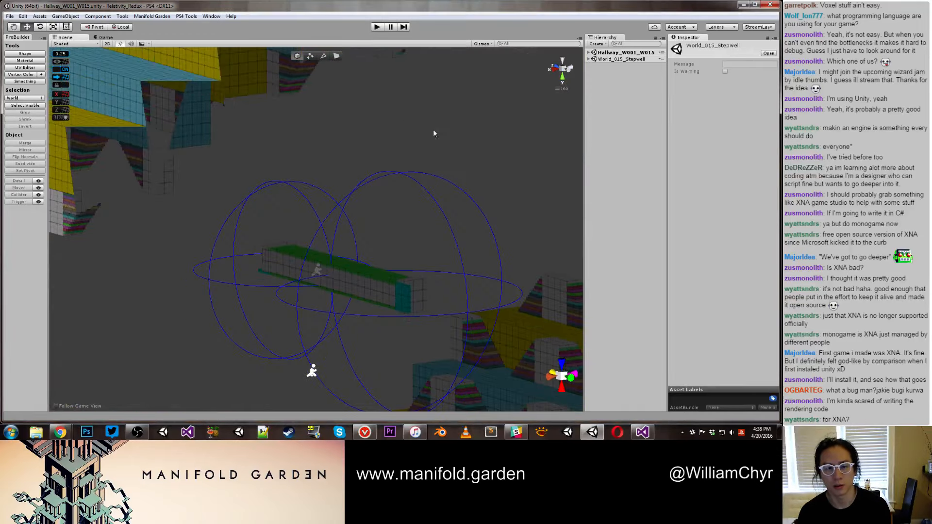
Step: Examine where Hallway_W001_W015 sits between the upper and lower halves of World_015_Stepwell from several angles
scroll(342, 195, "down", 7)
scroll(342, 196, "down", 10)
left_click_drag(341, 196, 381, 219, "alt")
scroll(381, 219, "down", 3)
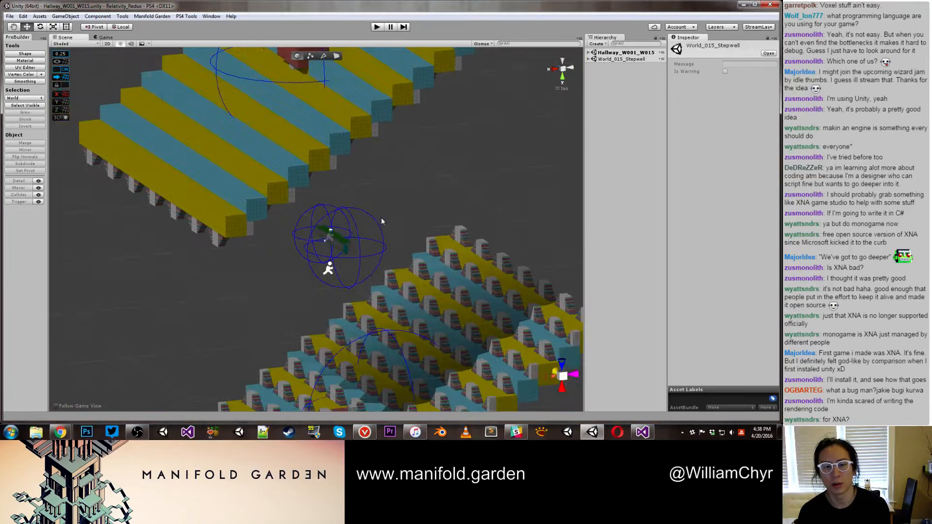
scroll(380, 217, "down", 5)
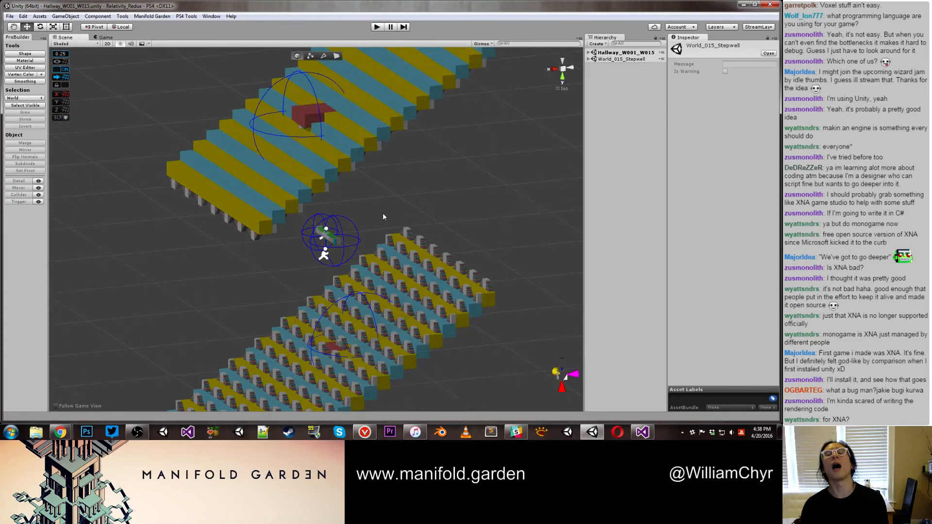
left_click_drag(382, 213, 466, 224, "alt")
scroll(459, 265, "up", 9)
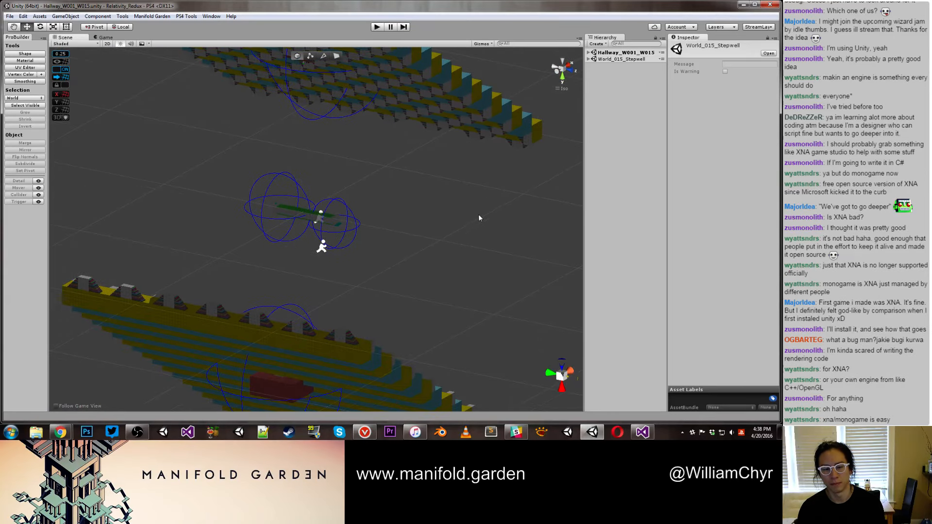
Step: Inspect the stepwell's P_To World 031 portal and compare its orientation with the hallway's Portal_To-World_015
left_click_drag(392, 219, 313, 283, "alt")
left_click(343, 217)
left_click(320, 286)
scroll(340, 258, "down", 10)
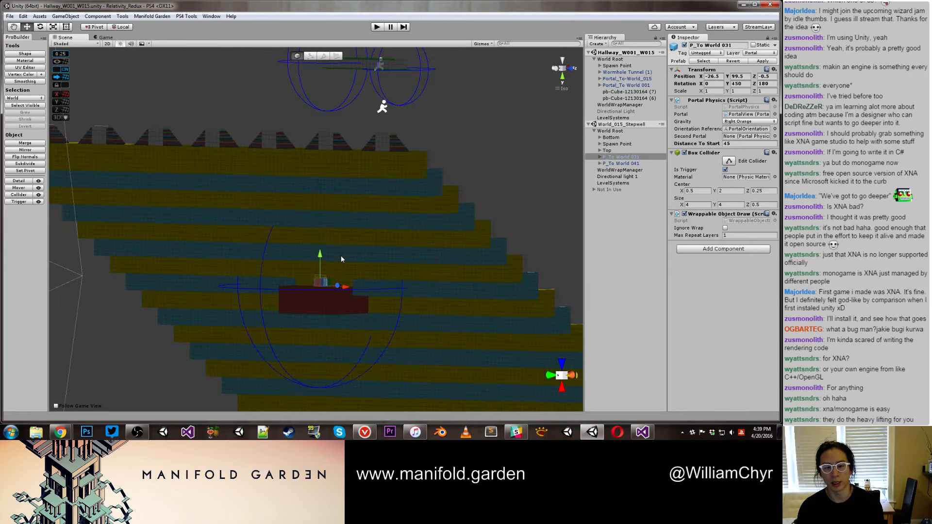
left_click_drag(406, 193, 489, 168, "alt")
left_click_drag(458, 114, 330, 96, "alt")
left_click(333, 100)
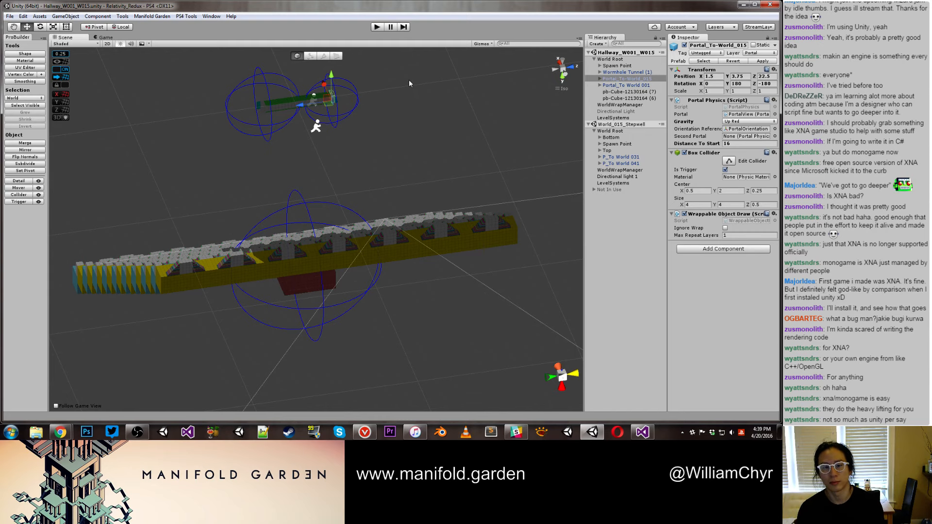
Step: Rotate Portal_To-World_015 to 270 degrees around Y and move it out away from the hallway's end
left_click(602, 79)
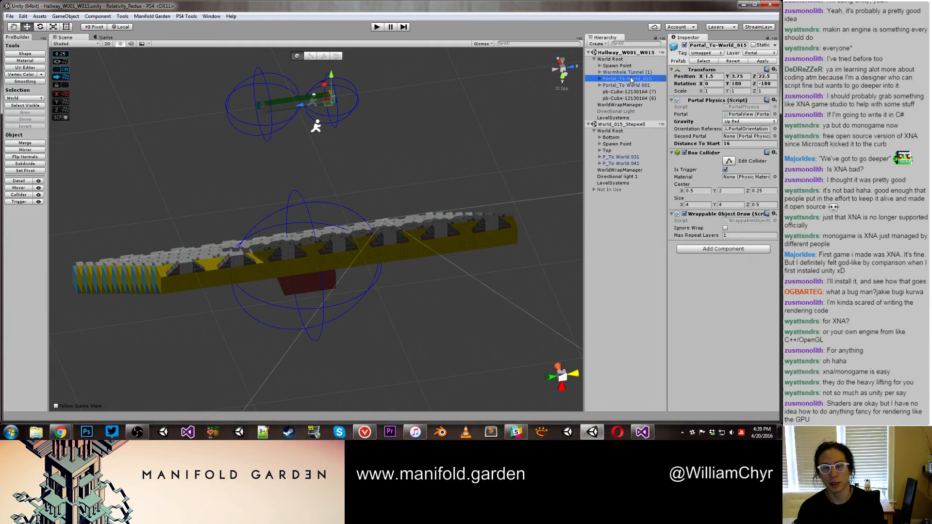
key("f")
scroll(403, 136, "down", 8)
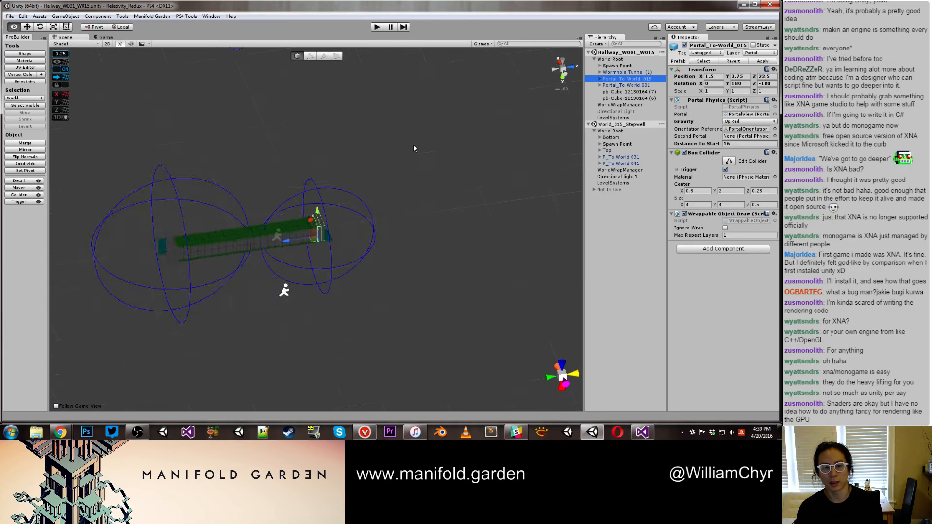
left_click_drag(413, 147, 476, 152, "alt")
scroll(476, 152, "up", 2)
key("e")
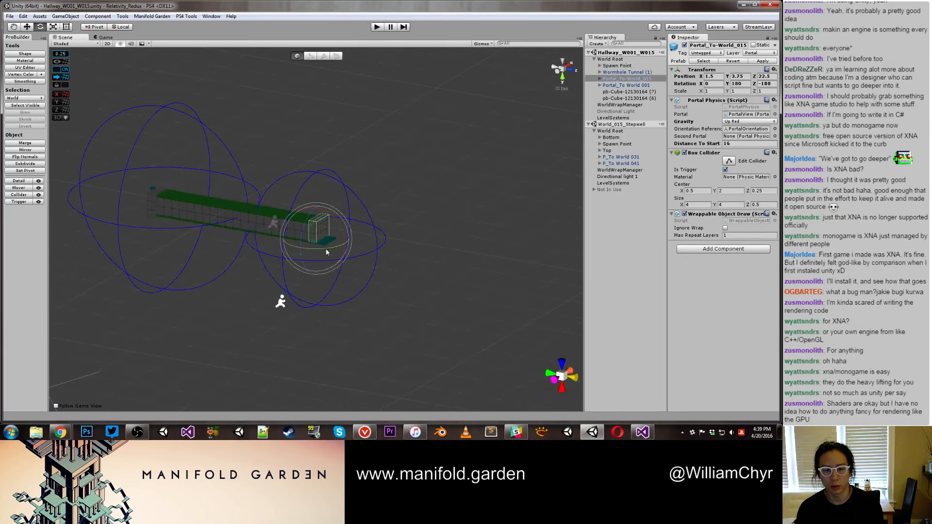
key("w")
key("e")
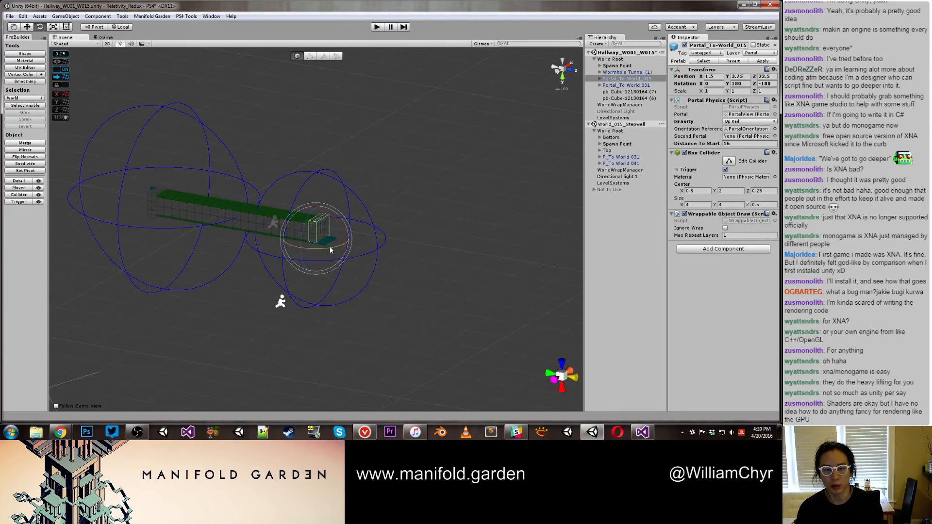
left_click_drag(330, 250, 371, 245, "ctrl")
key("w")
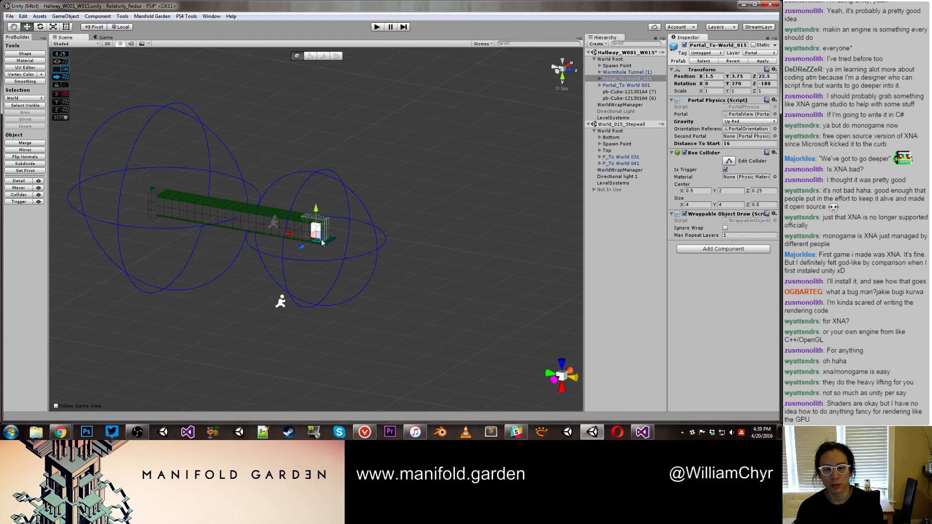
left_click_drag(303, 247, 427, 223)
Step: Add the Tunnel - Corner (FD) prefab beside the hallway and rotate it in snapped increments to match the hallway's orientation
left_click_drag(779, 335, 350, 272)
key("e")
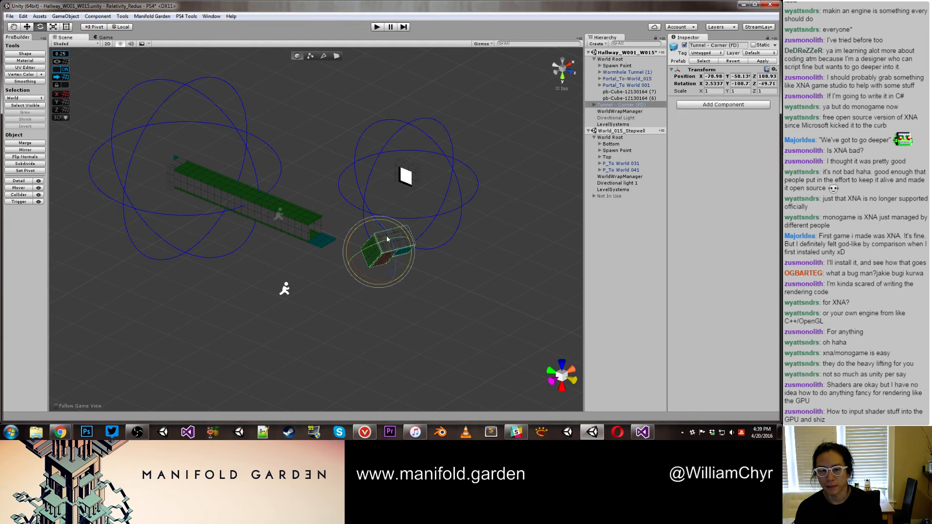
left_click_drag(387, 238, 419, 281)
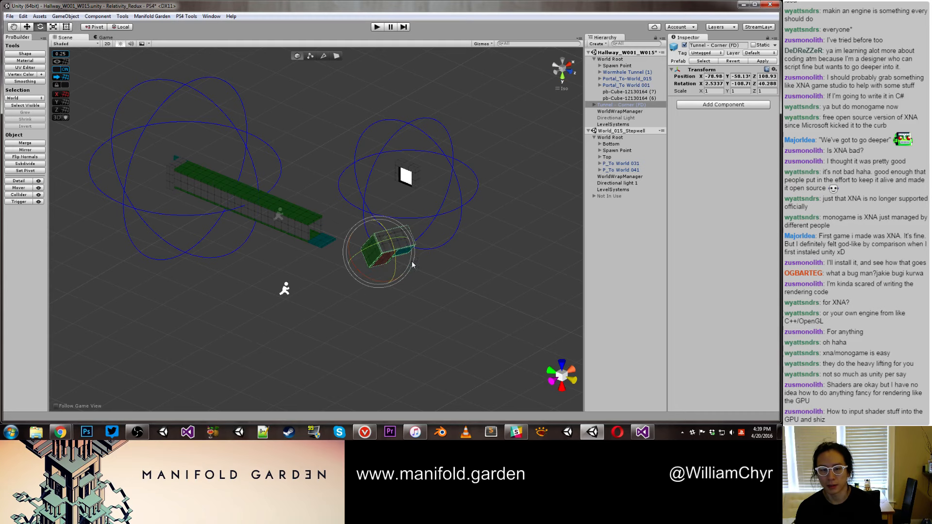
key("ctrl+z")
key("ctrl+z")
left_click_drag(403, 246, 352, 141, "ctrl")
Step: Snap the corner tunnel onto the hallway's open end and parent it under the hallway scene's World Root
key("w")
scroll(368, 247, "up", 3)
scroll(385, 252, "down", 7)
key("v")
double_click(637, 105)
left_click_drag(626, 105, 621, 65)
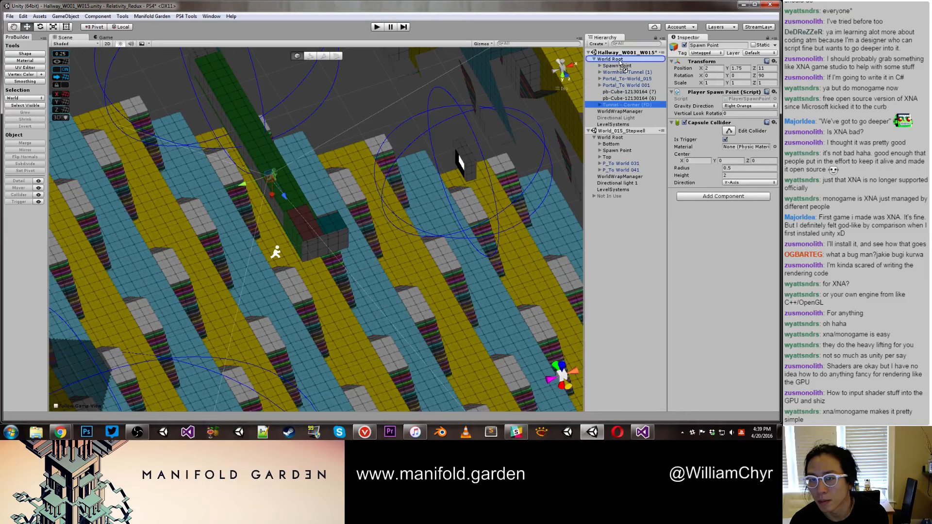
left_click(614, 103)
Step: Move the end slab pb-Cube-12130164 (6) out of the hallway to X 35, beside Portal_To-World_015
left_click(269, 177)
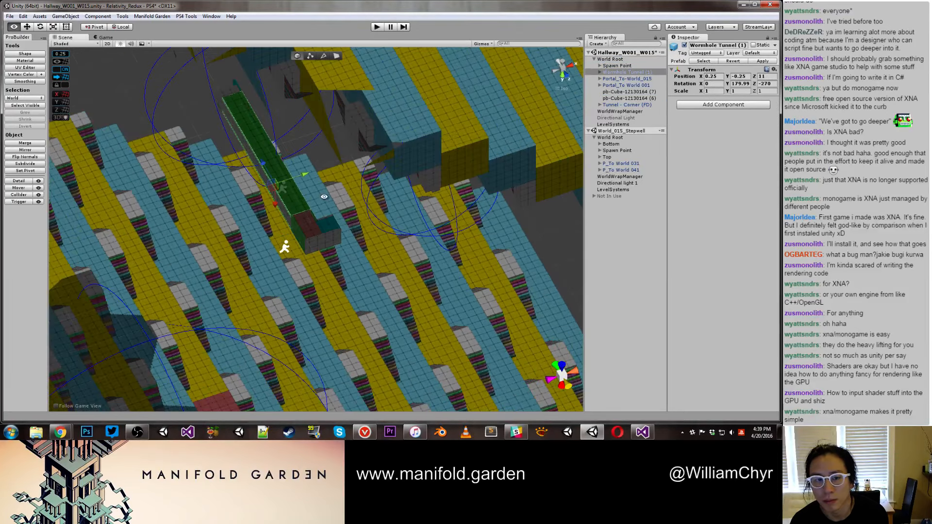
key("f")
left_click_drag(343, 118, 276, 256, "alt")
left_click(625, 98)
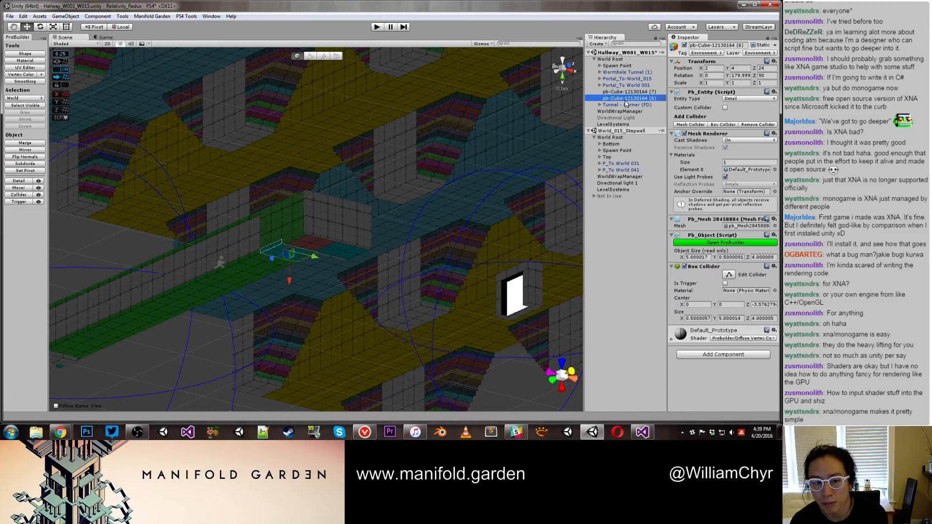
key("f")
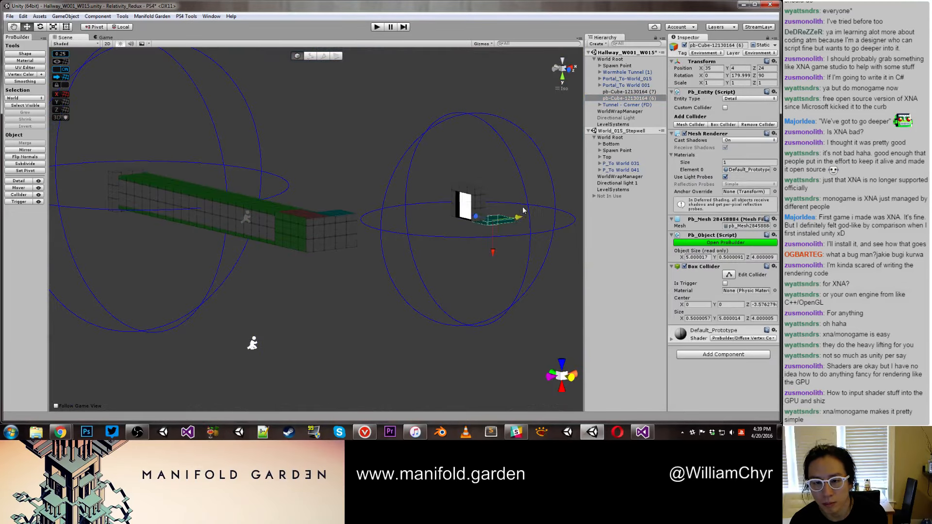
left_click_drag(296, 228, 229, 202, "alt")
Step: Duplicate Wormhole Tunnel (1) and rotate the copy to 270 degrees around Y, perpendicular to the original
left_click(247, 206)
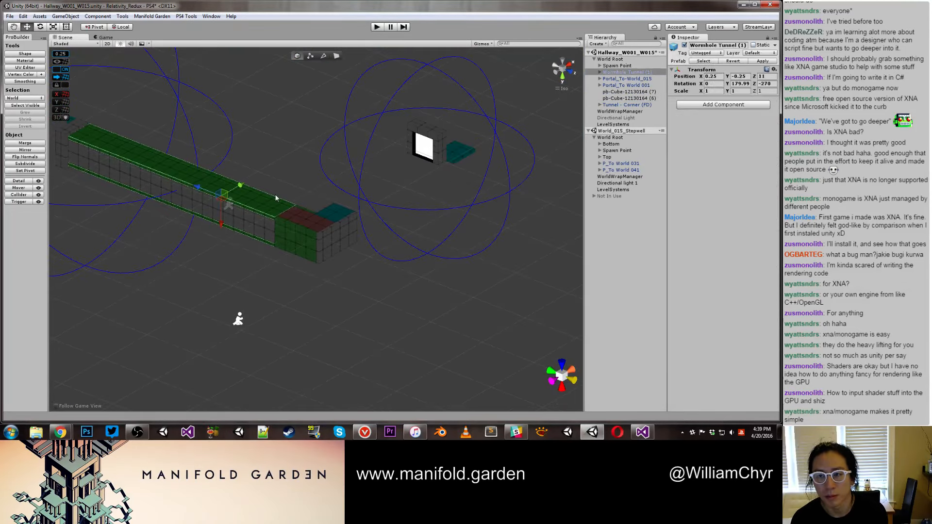
key("ctrl+d")
key("e")
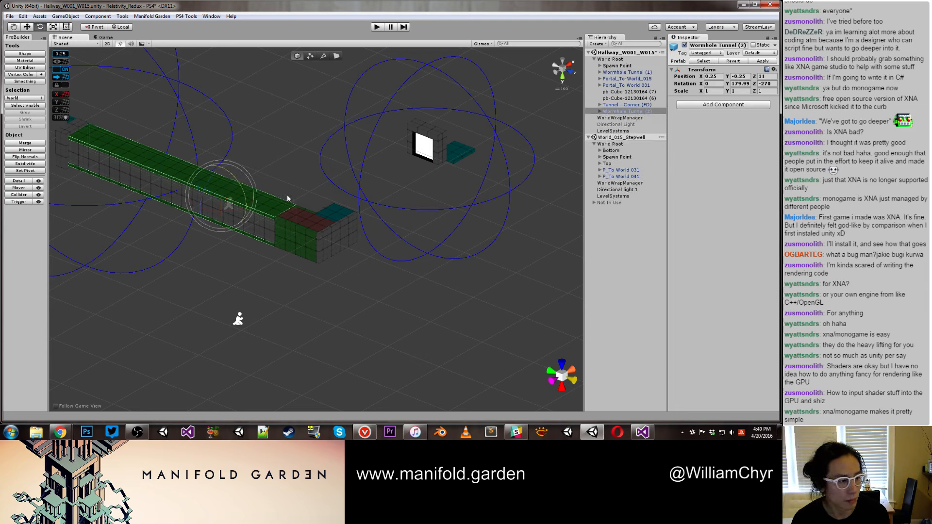
left_click_drag(234, 209, 291, 190, "ctrl")
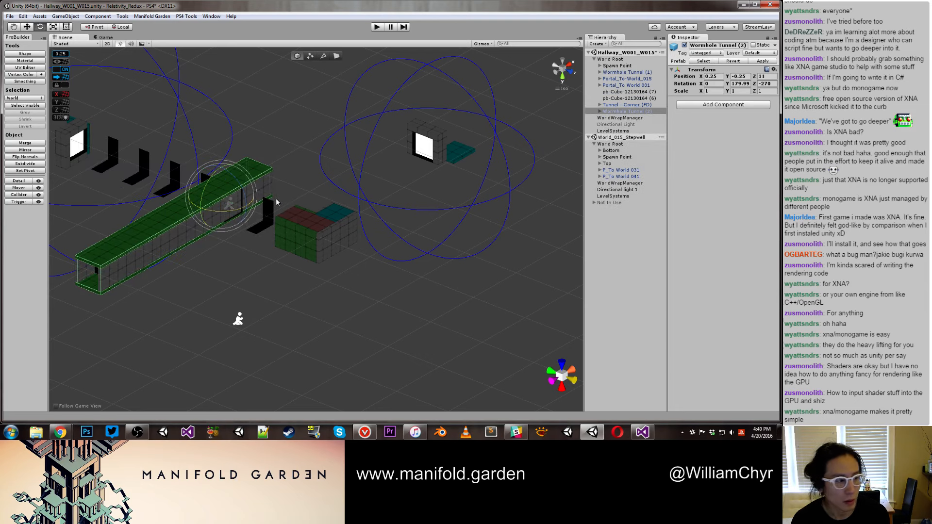
key("w")
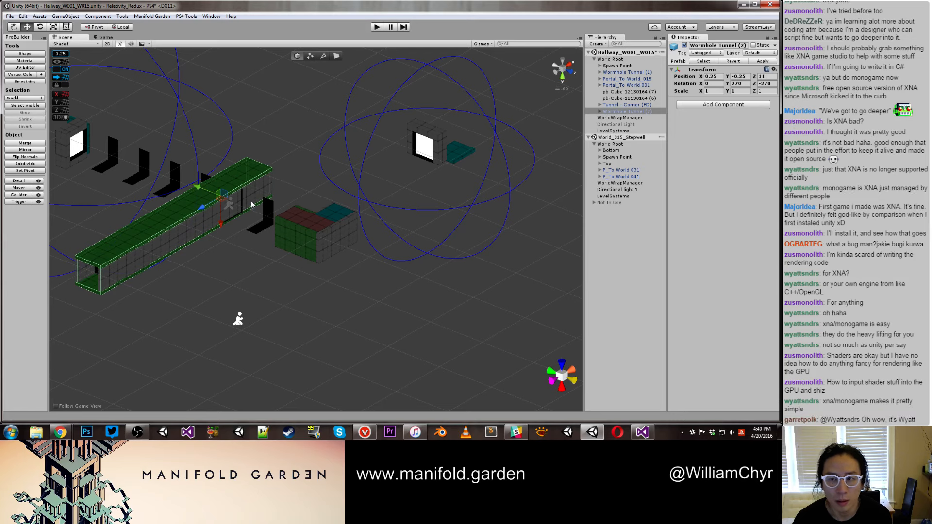
Step: Expand Wormhole Tunnel (1) and select its four pb-Cube pieces to check the original tunnel's geometry
left_click(600, 72)
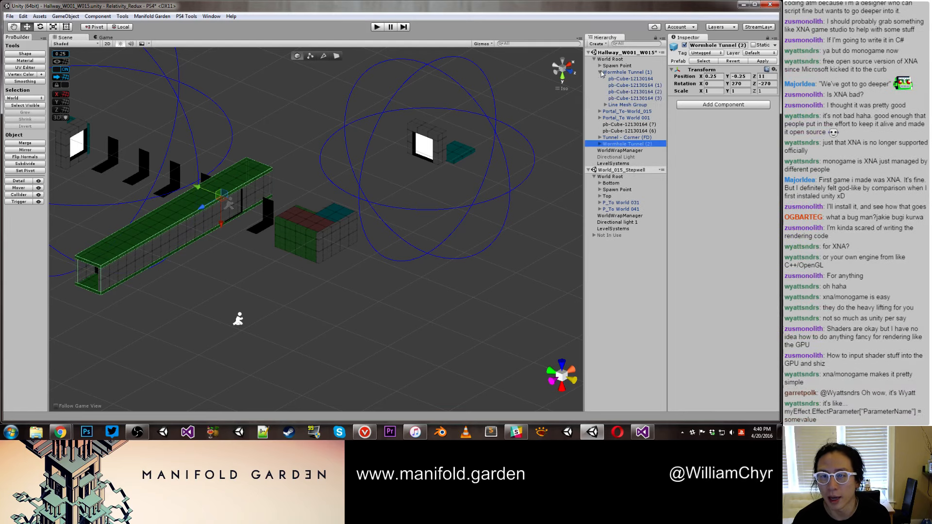
middle_click_drag(199, 109, 328, 189)
scroll(328, 190, "up", 3)
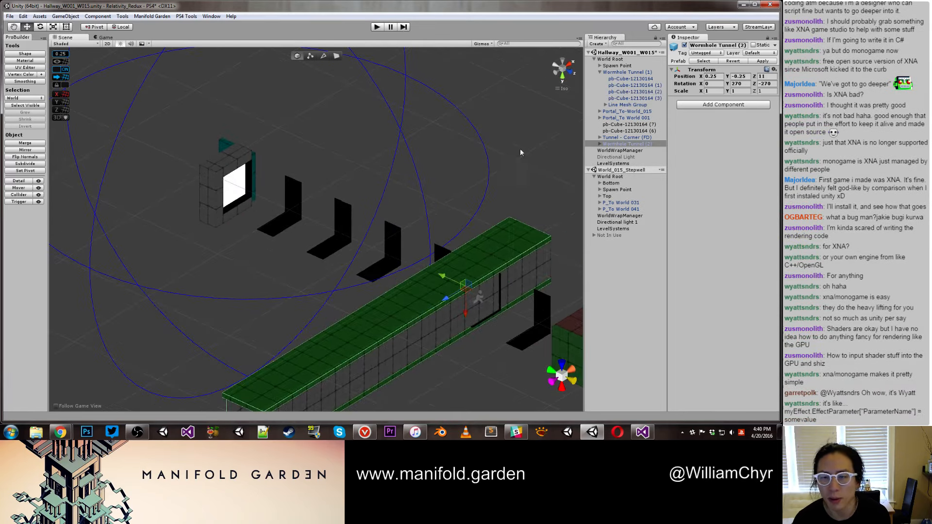
left_click(624, 79)
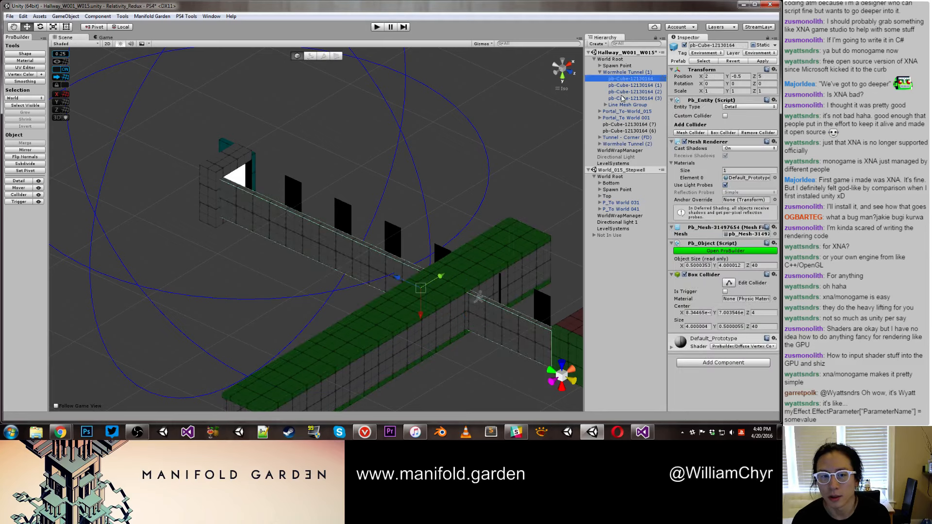
left_click(622, 98, "shift")
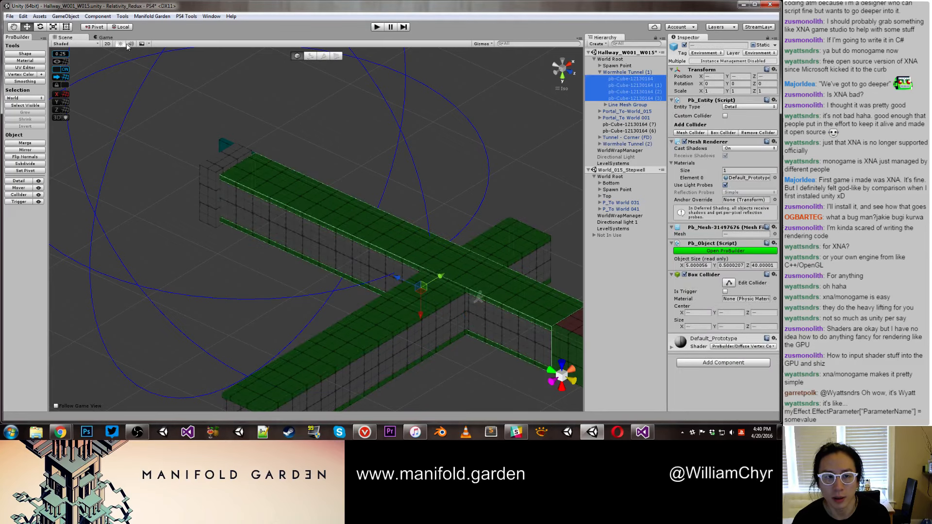
Step: Move Wormhole Tunnel (2) to X 37.5, Z 29.75 so it continues from the corner tunnel's open side
left_click(401, 222)
key("f")
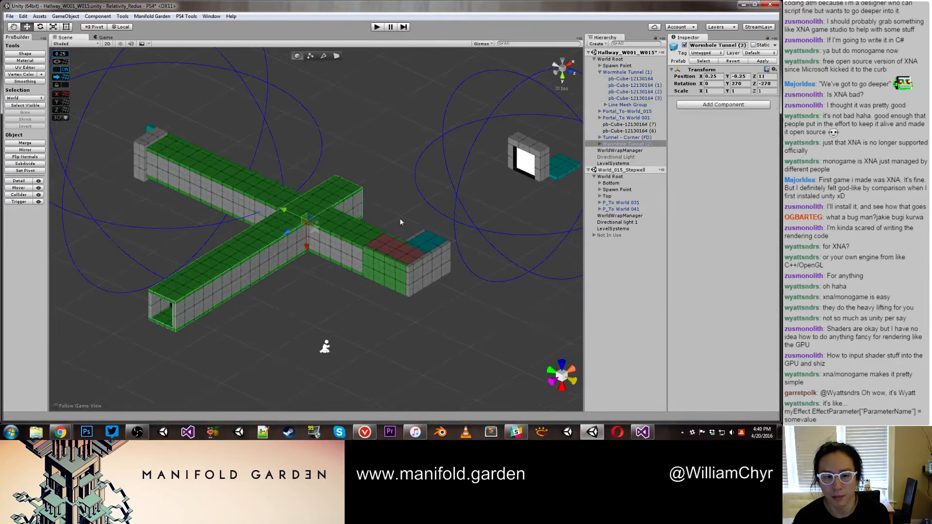
left_click_drag(400, 222, 254, 276, "alt")
left_click_drag(242, 352, 456, 211)
key("f")
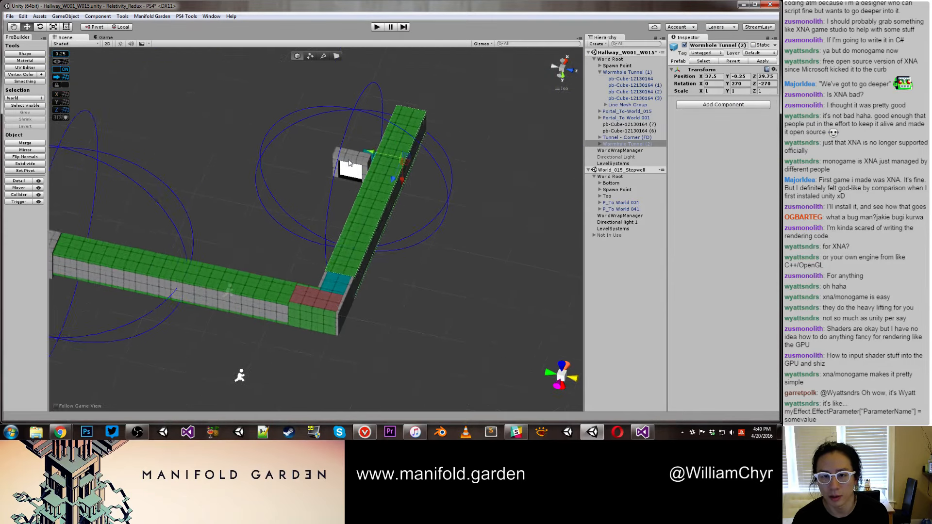
Step: Position Portal_To-World_015 at the far end of the second tunnel, at X 49, Y 3.75, Z 28.5
left_click(349, 163)
key("f")
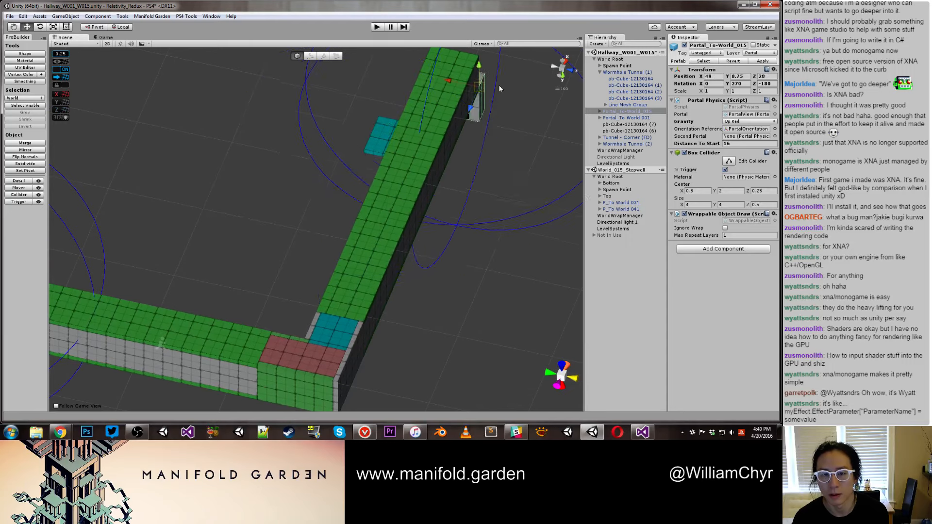
left_click_drag(478, 67, 478, 97)
key("f")
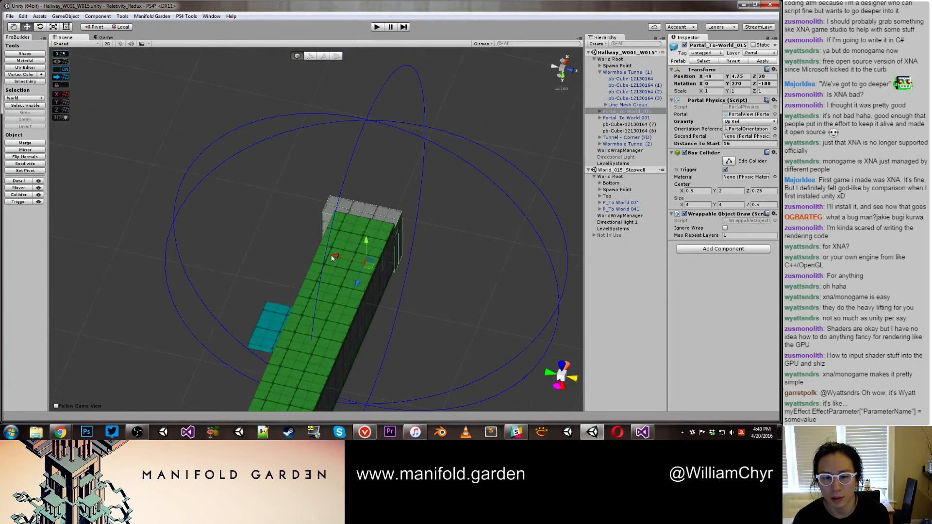
left_click_drag(333, 258, 374, 234)
right_click_drag(374, 234, 482, 198)
double_click(606, 113)
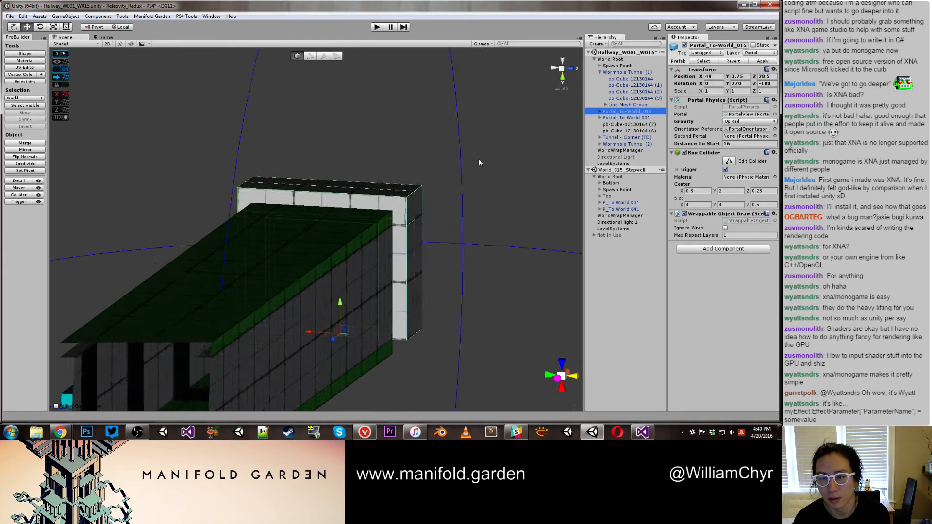
Step: Rotate slab pb-Cube-12130164 (6) to 90 degrees around Y and place it at X 50.5, against the second tunnel's end
right_click_drag(479, 158, 199, 236)
left_click(196, 234)
left_click_drag(196, 234, 484, 307)
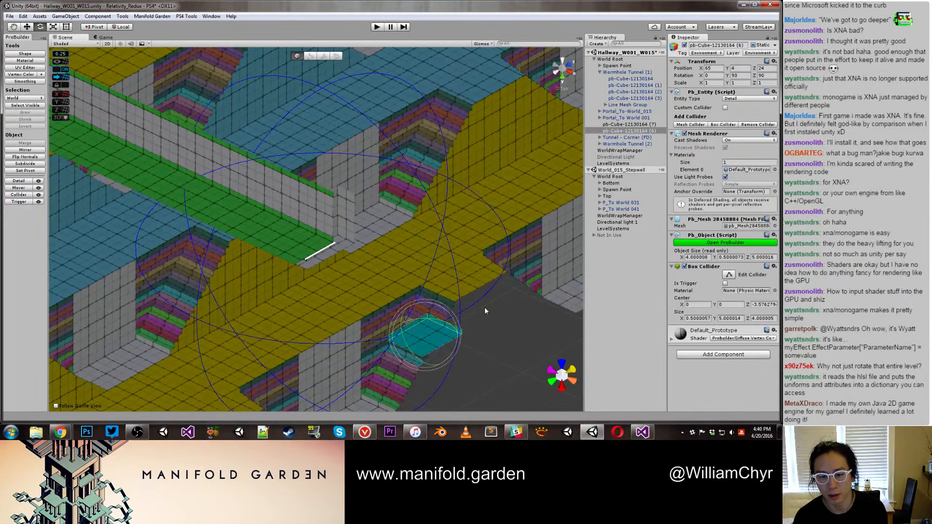
key("w")
right_click_drag(484, 306, 437, 359)
left_click_drag(431, 364, 328, 237)
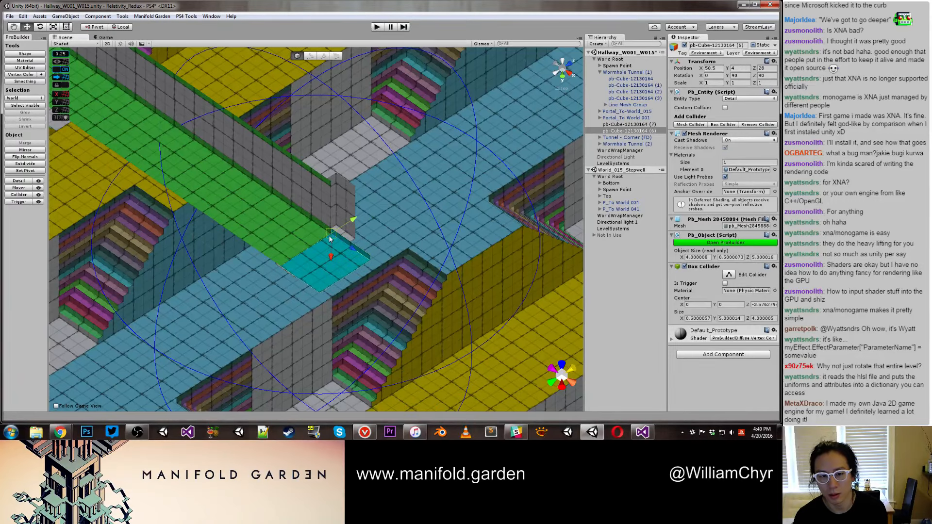
right_click_drag(329, 237, 376, 263)
left_click(398, 243)
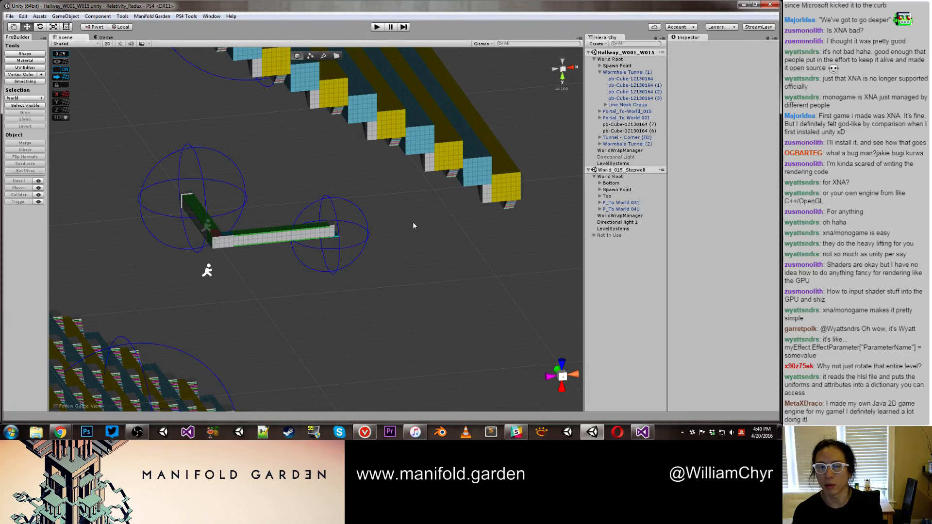
Step: Unload the World_015_Stepwell scene and remove it from the hierarchy, leaving only Hallway_W001_W015 open
left_click(612, 170)
right_click(611, 172)
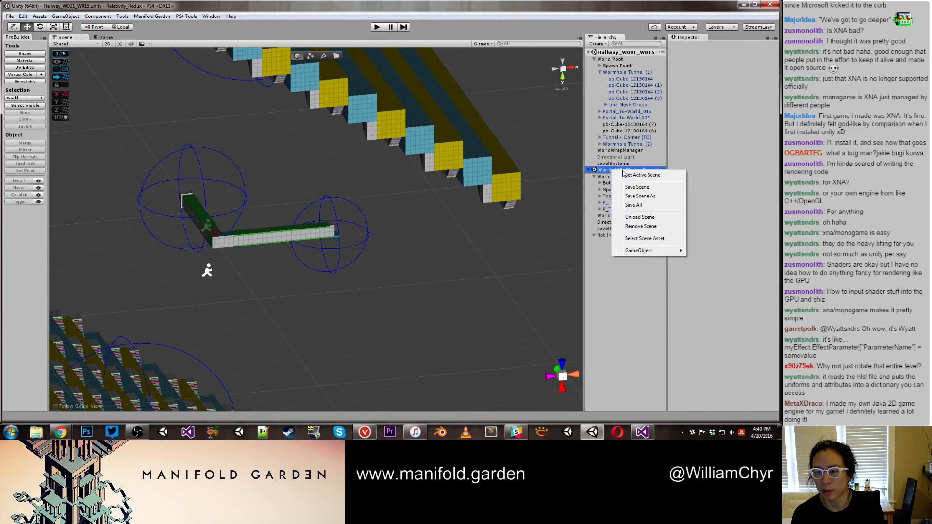
left_click(639, 217)
right_click(648, 53)
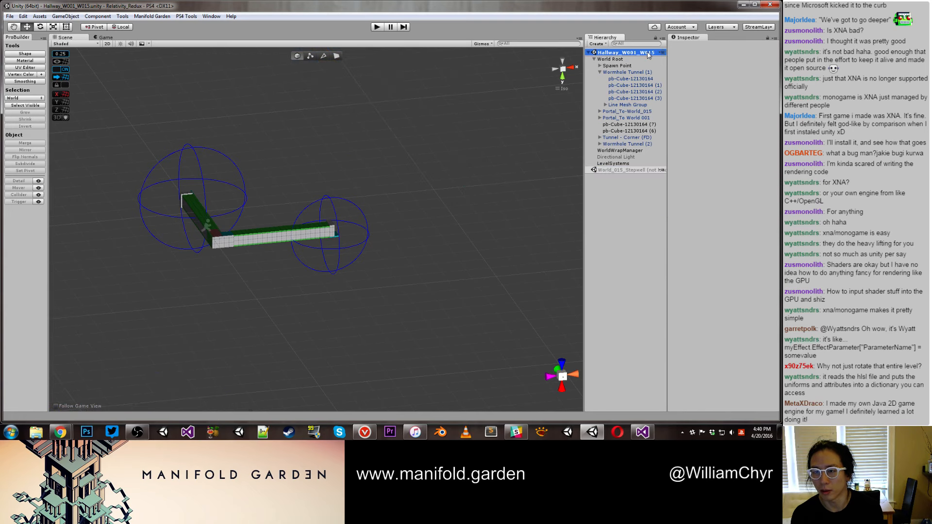
right_click(622, 173)
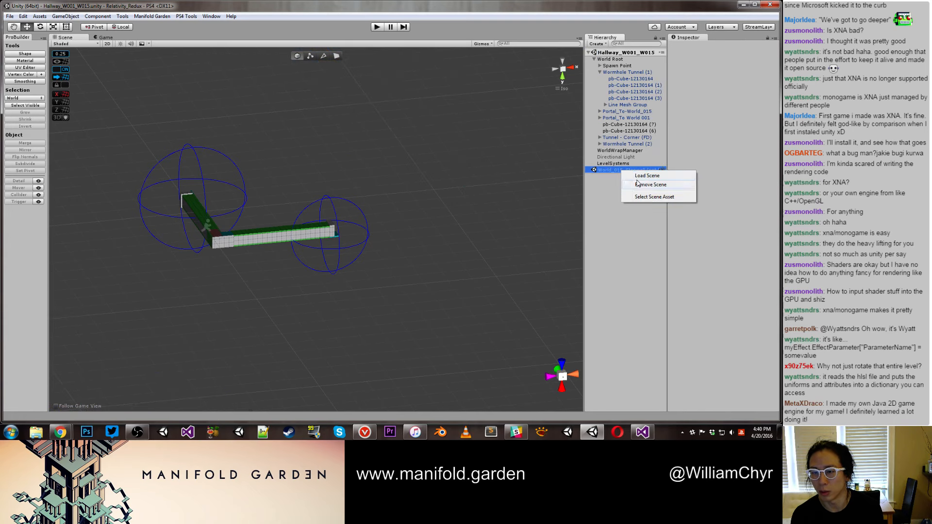
left_click(639, 187)
left_click(449, 116)
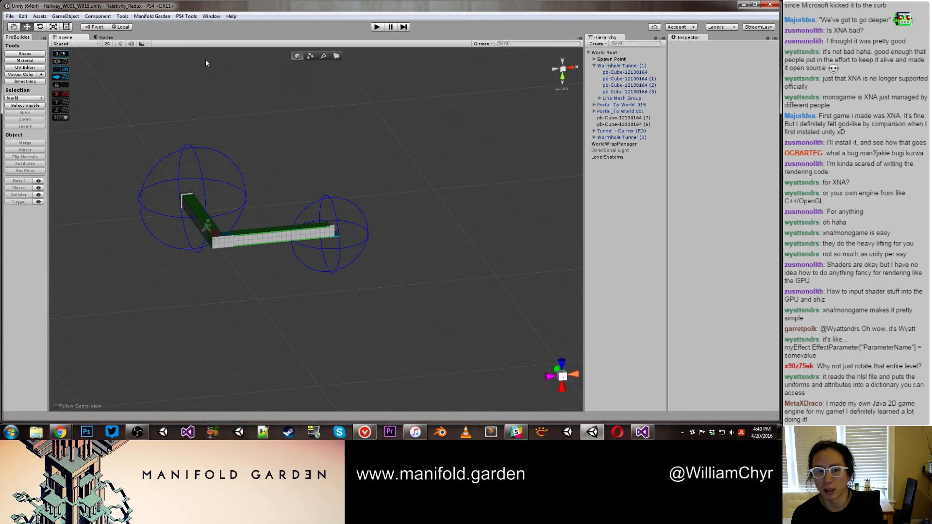
Step: Generate the additive duplicate scene for the active Hallway_W001_W015 and select its World 015 portal view to inspect it
left_click(152, 16)
mouse_move(169, 53)
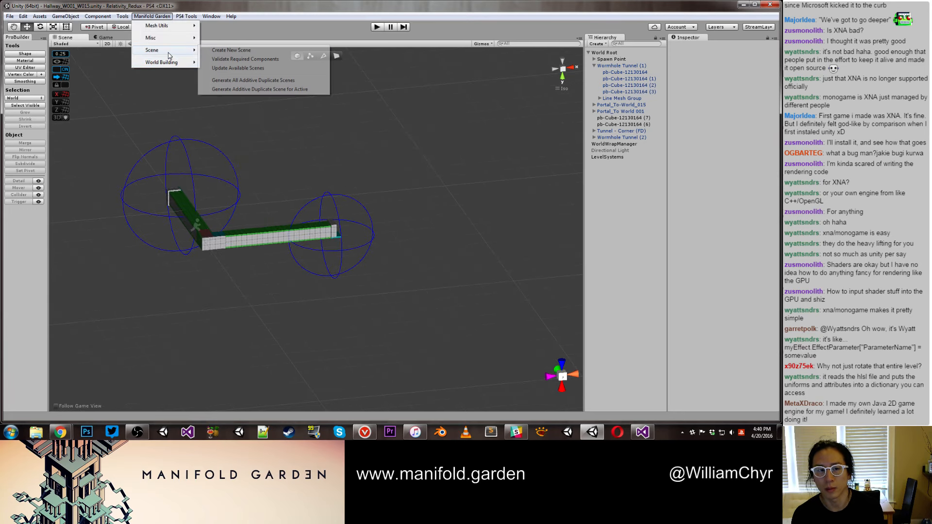
left_click(275, 89)
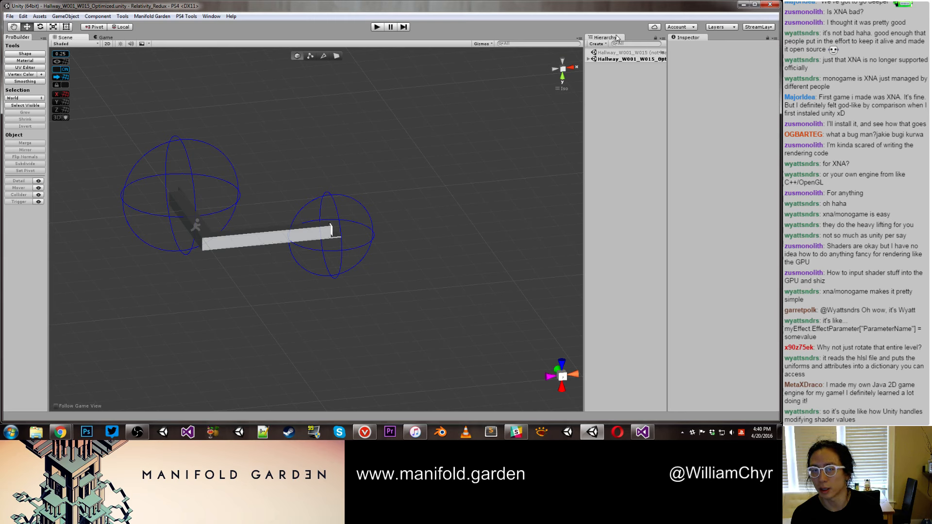
left_click(623, 60)
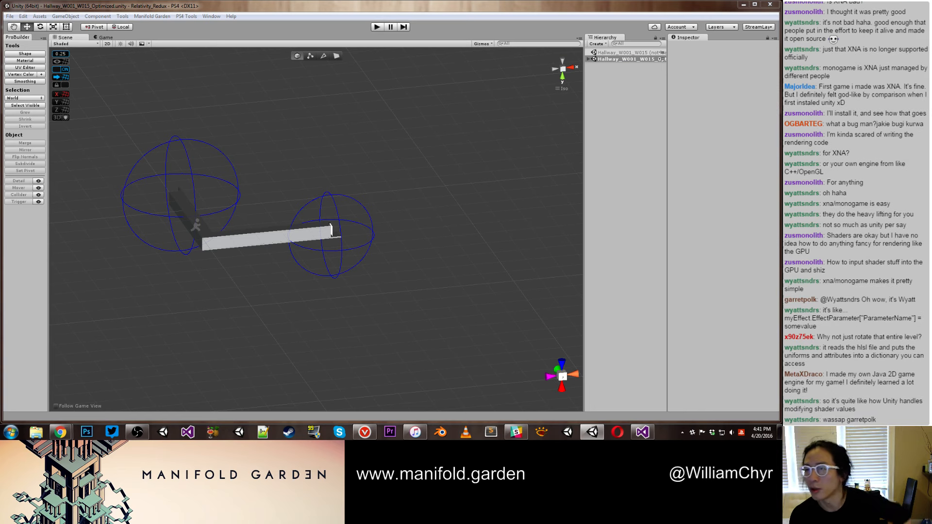
left_click(333, 227)
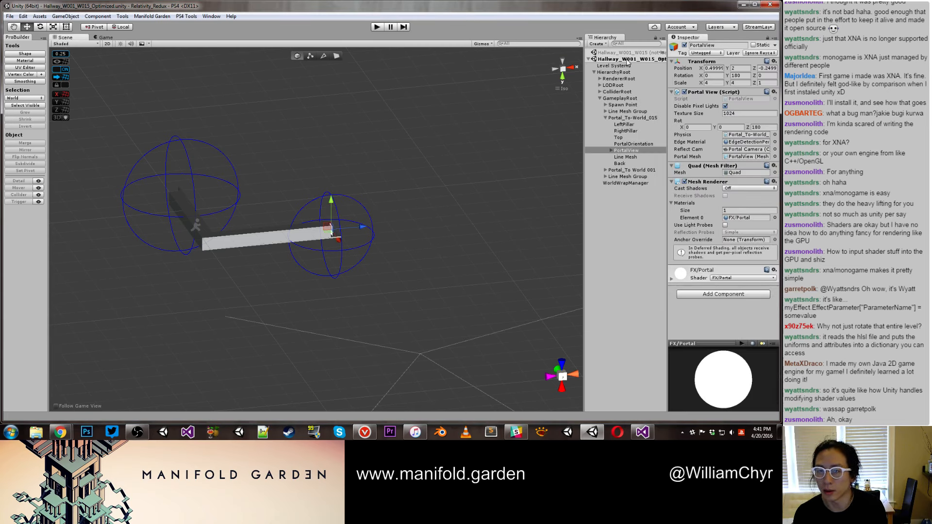
Step: Reload Hallway_W001_W015, make it the active scene, and remove the Hallway_W001_W015_Optimized scene from the hierarchy
right_click(628, 60)
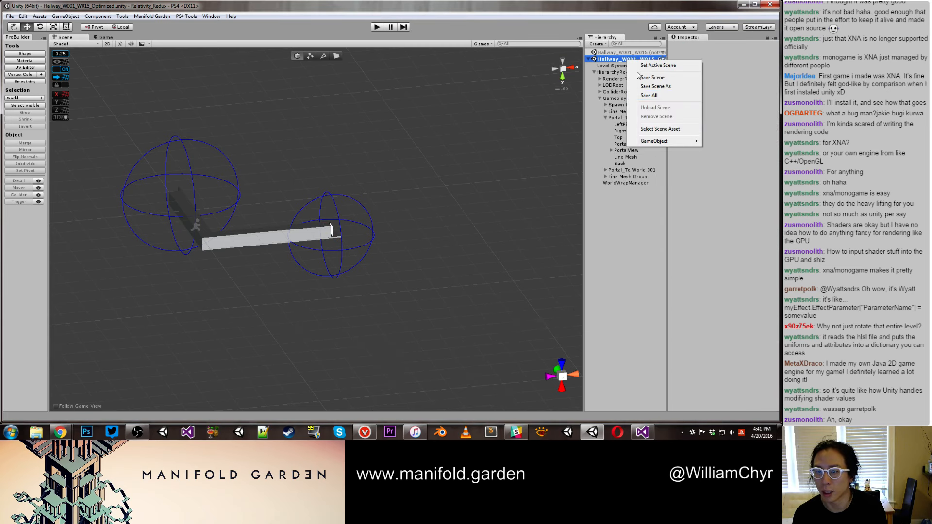
right_click(626, 52)
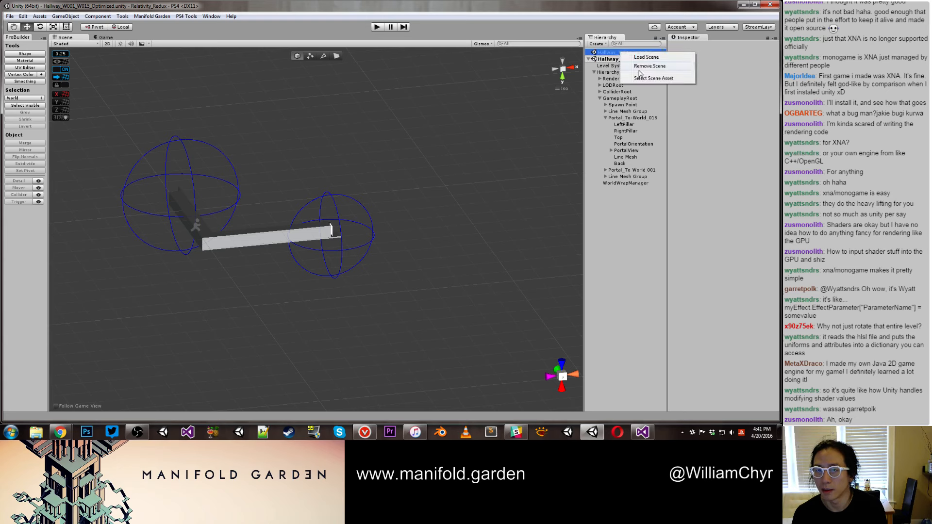
left_click(645, 78)
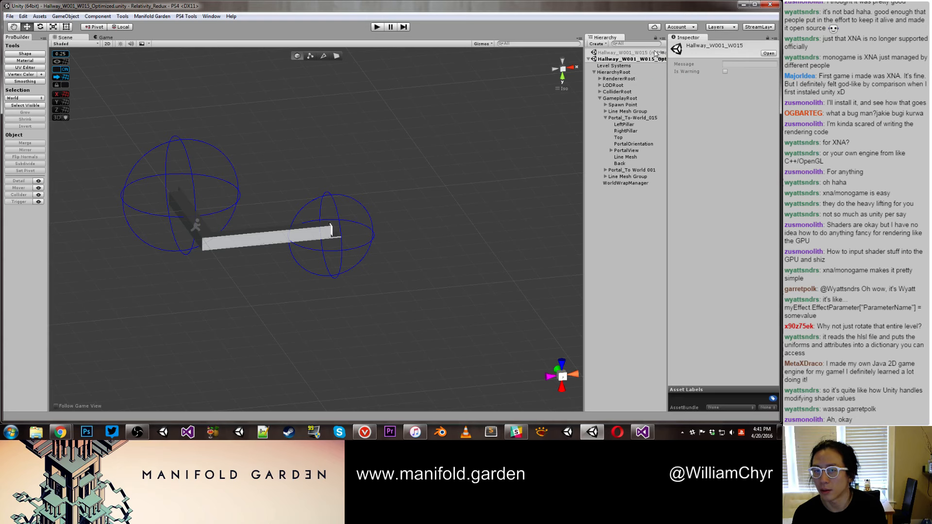
right_click(652, 53)
left_click(653, 58)
right_click(648, 54)
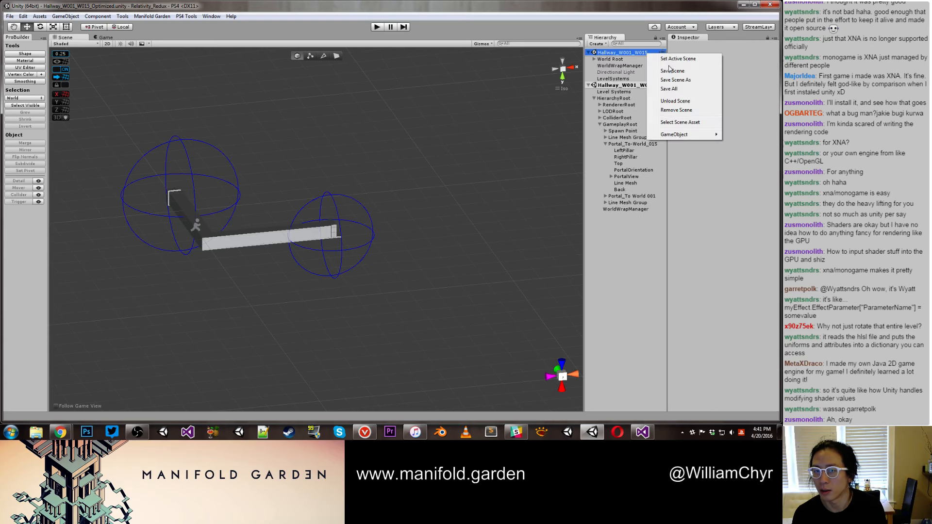
left_click(675, 59)
right_click(644, 85)
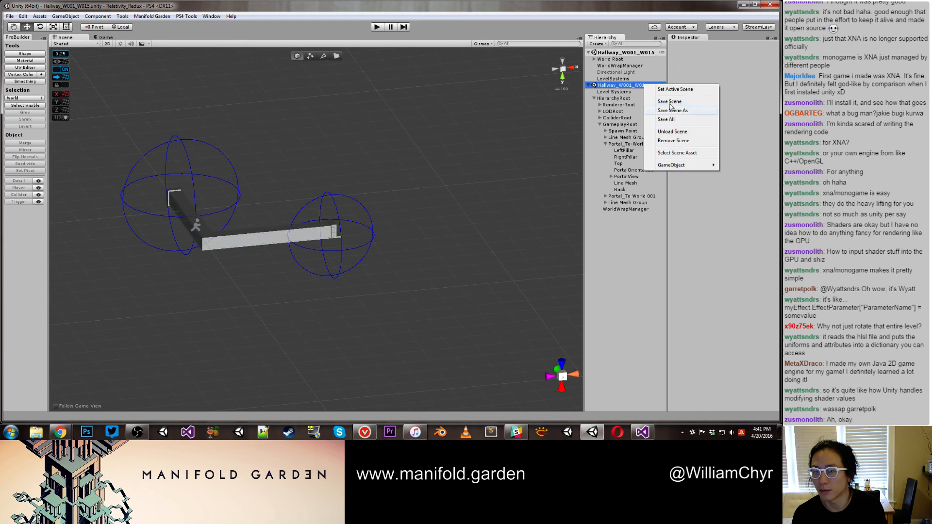
left_click(673, 140)
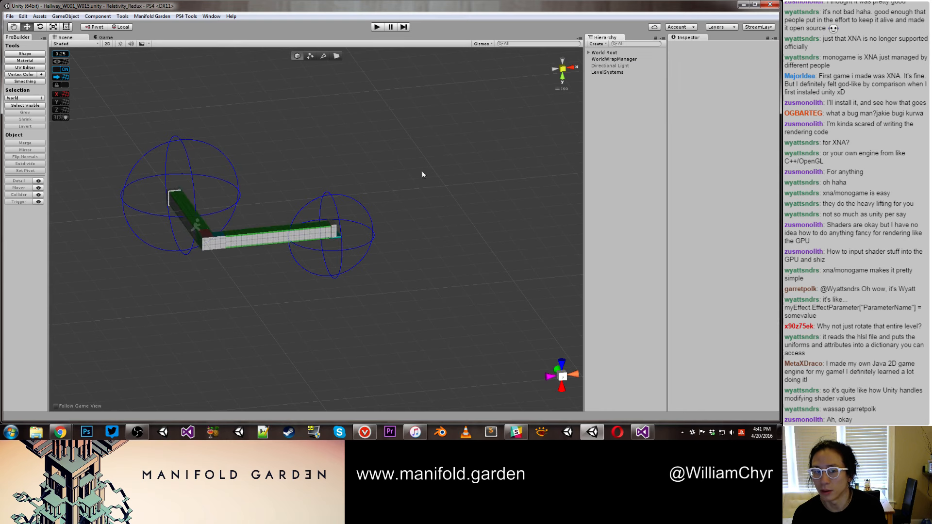
Step: Set the Distance To Start of Portal_To-World_015 to 30
left_click(332, 227)
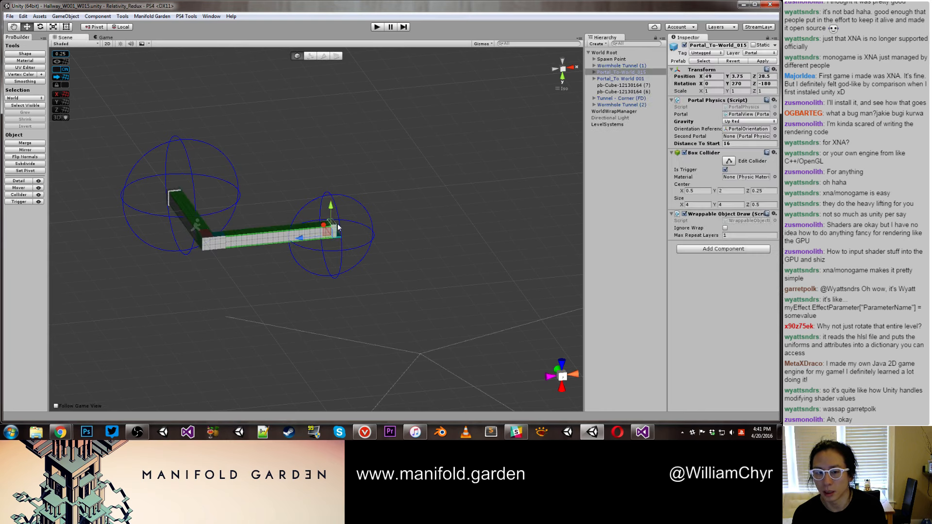
left_click(732, 144)
type("25")
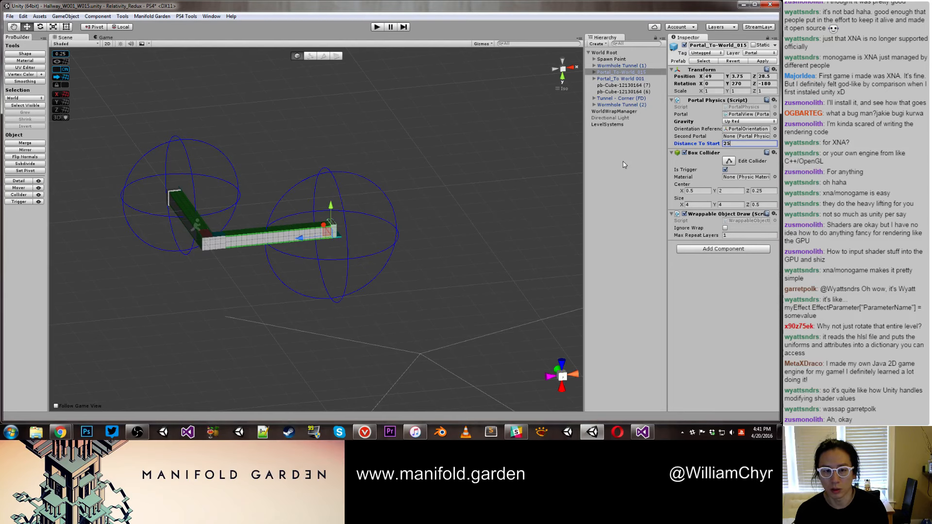
key("BackSpace")
key("BackSpace")
type("30")
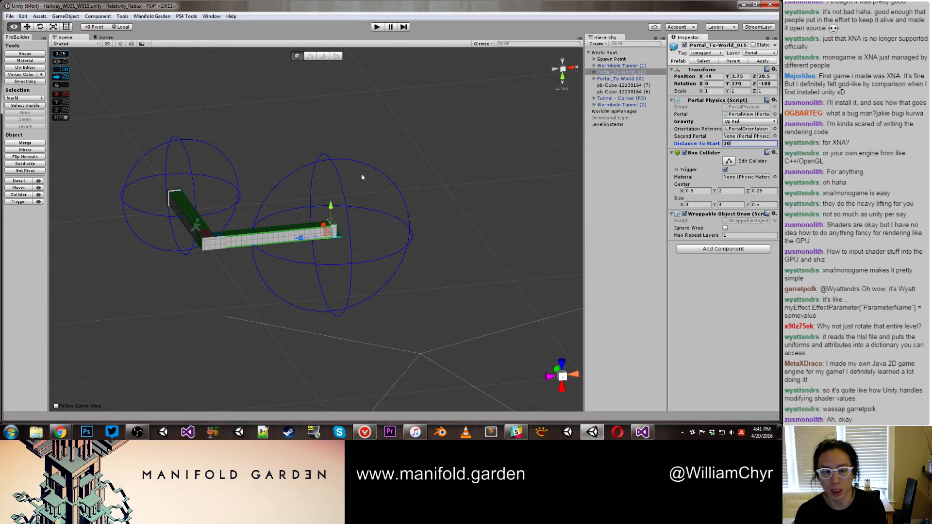
Step: Set the Distance To Start of Portal_To World 001 to 30 and clear the selection
left_click_drag(362, 174, 382, 264, "alt")
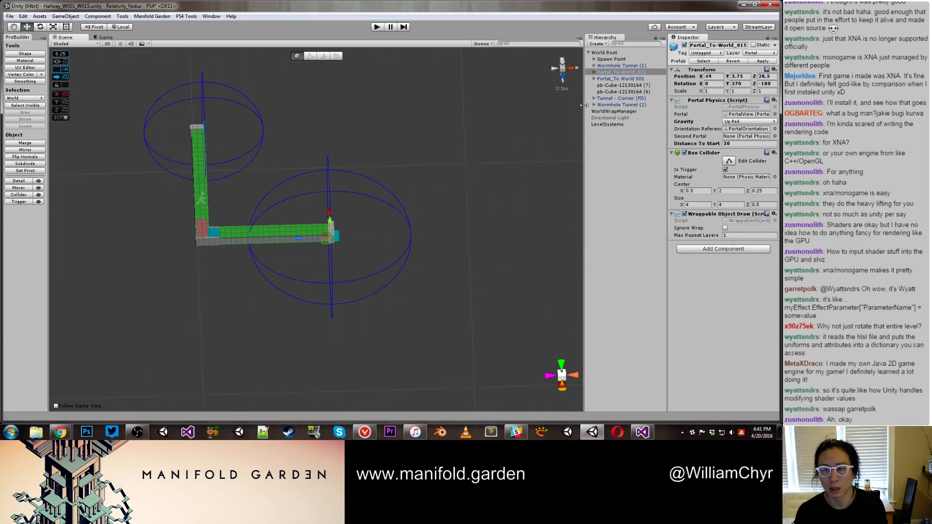
left_click(619, 78)
left_click(726, 144)
type("25")
key("Return")
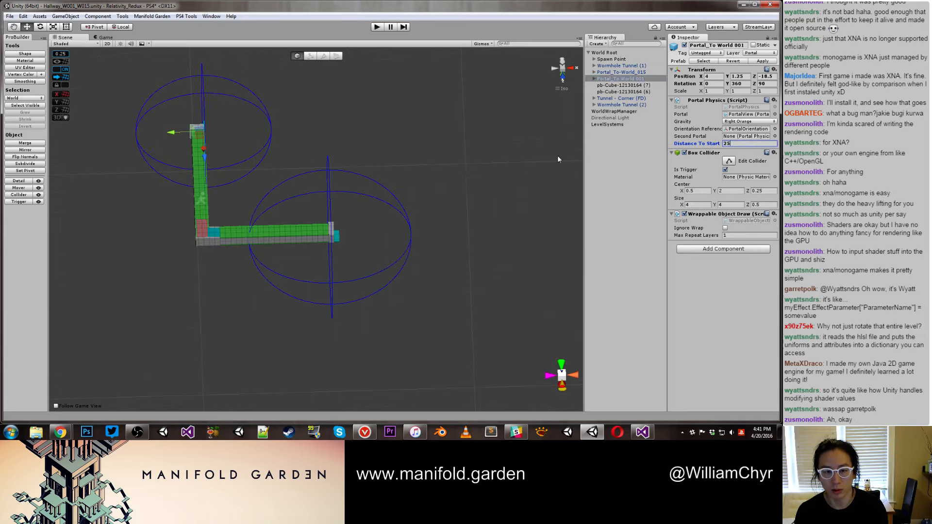
left_click_drag(557, 155, 561, 152, "alt")
left_click(737, 144)
type("30")
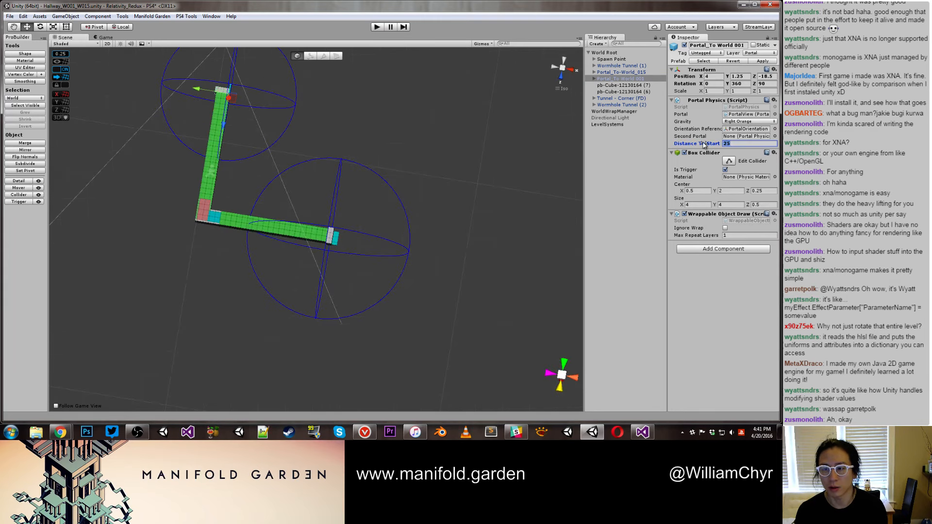
key("Return")
left_click_drag(505, 160, 377, 154, "alt")
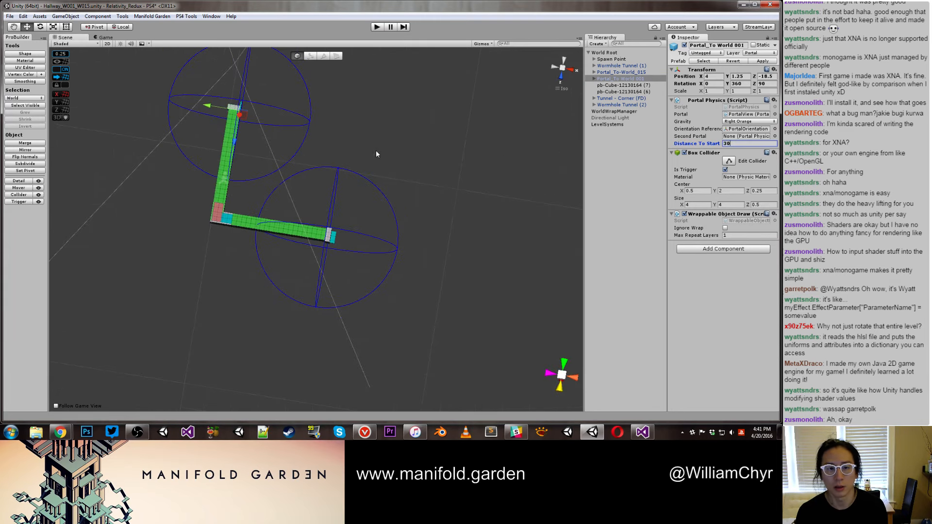
left_click(374, 144)
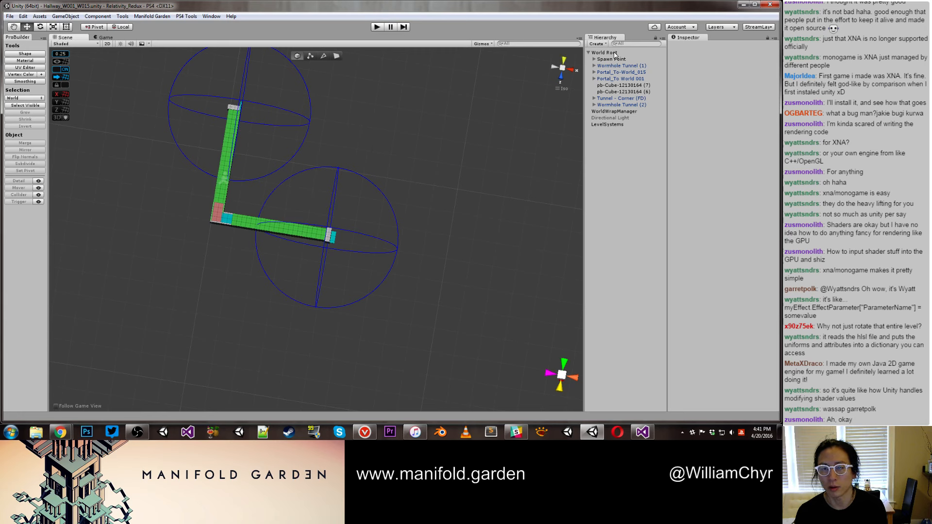
Step: Regenerate the additive duplicate scene for the active Hallway_W001_W015 with the updated portal distances
left_click(152, 16)
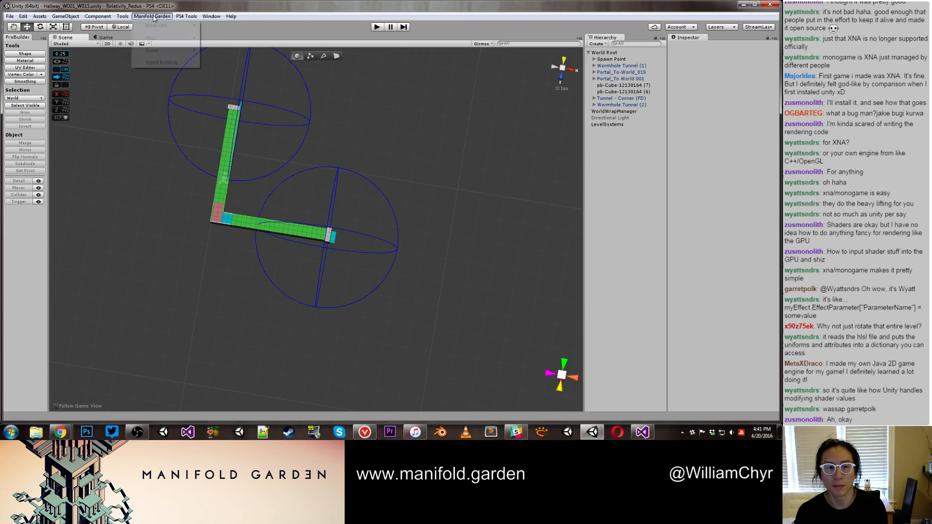
mouse_move(166, 52)
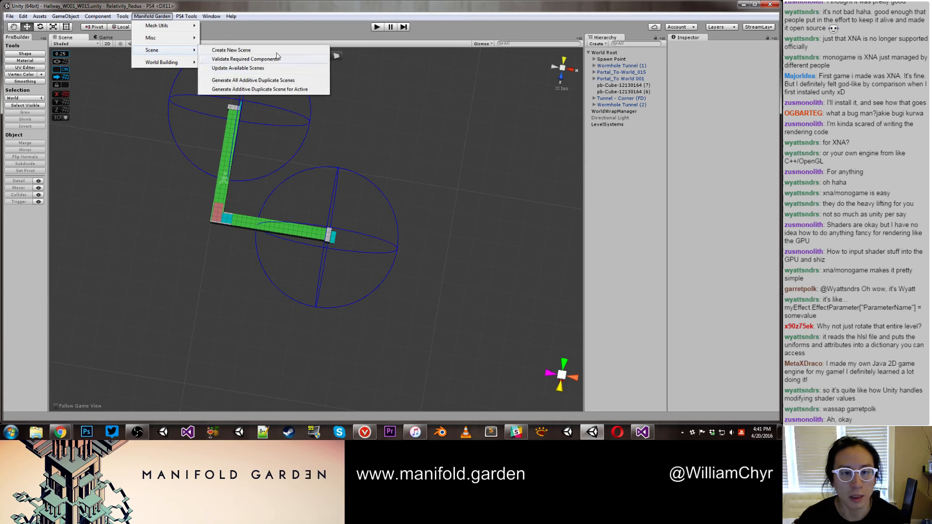
left_click(274, 90)
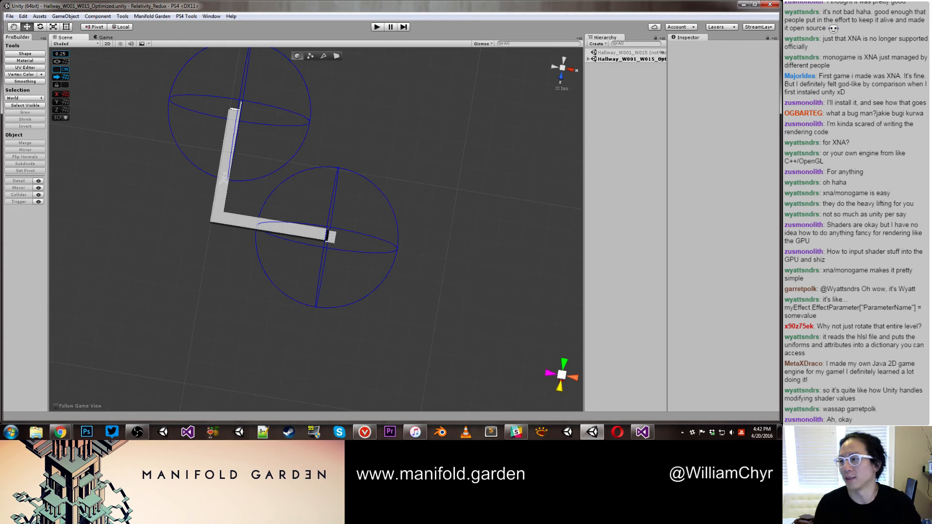
Step: Bring up the Portal Path Maker graph, widen it to show all nodes, and examine the portal connections between worlds and hallways
left_click_drag(781, 46, 336, 45)
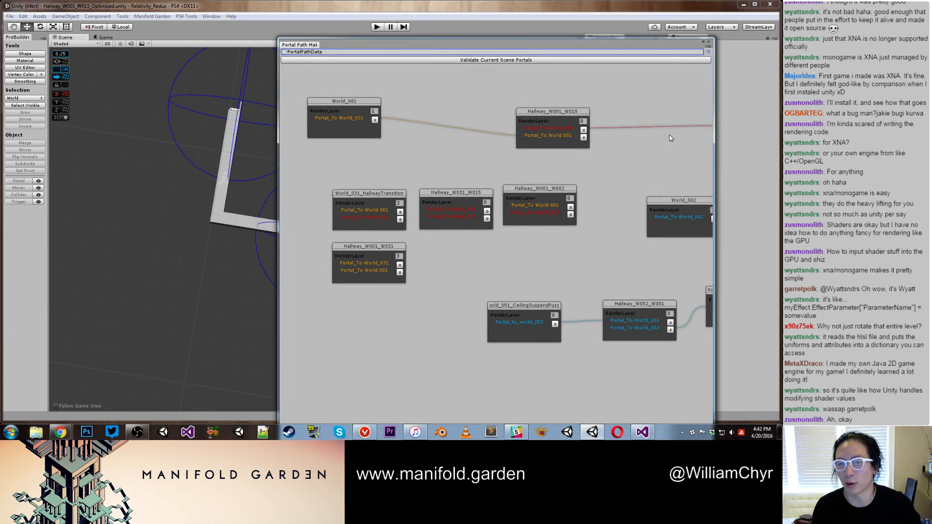
left_click_drag(714, 137, 927, 136)
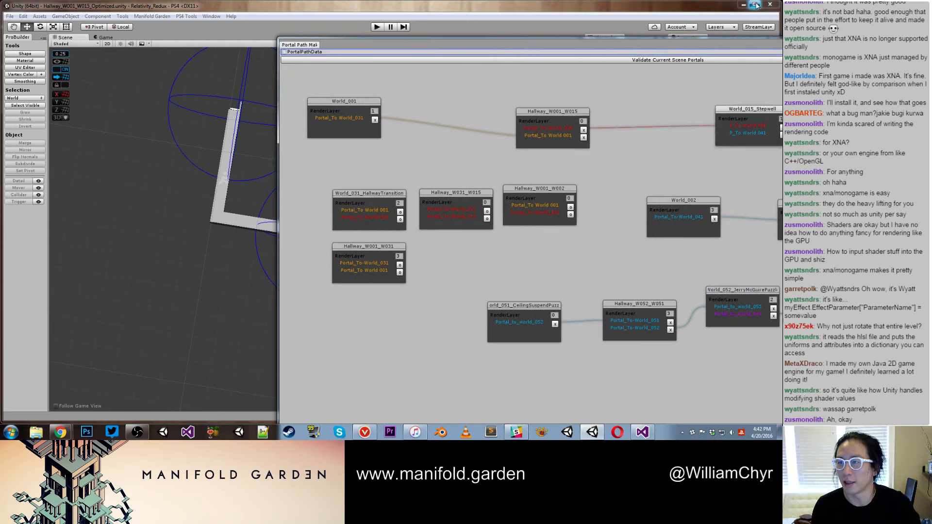
left_click_drag(720, 45, 420, 38)
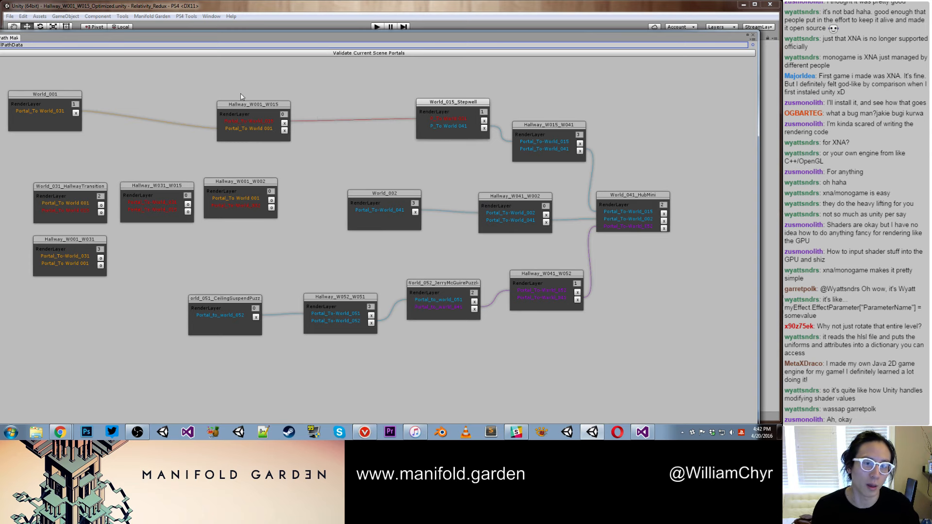
left_click_drag(301, 36, 922, 44)
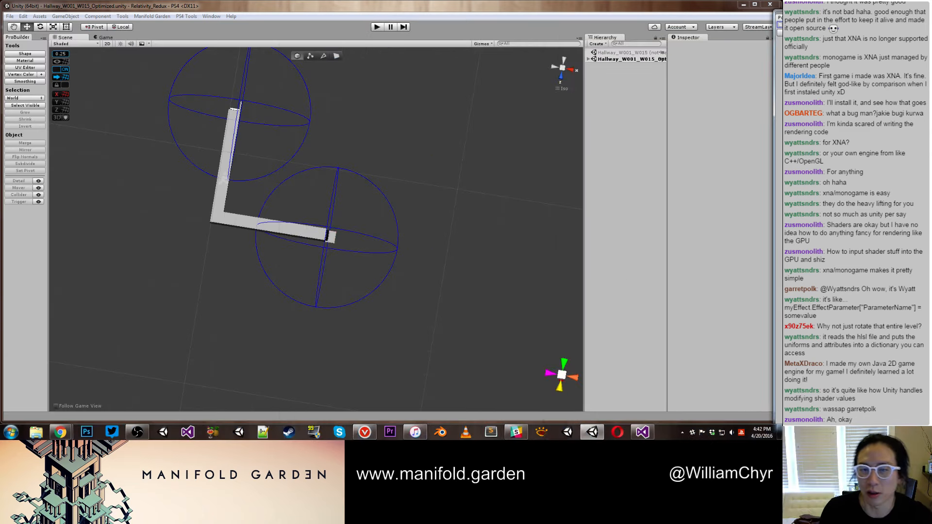
Step: Open the World_001 scene and inspect its overall structure from several angles
right_click(610, 54)
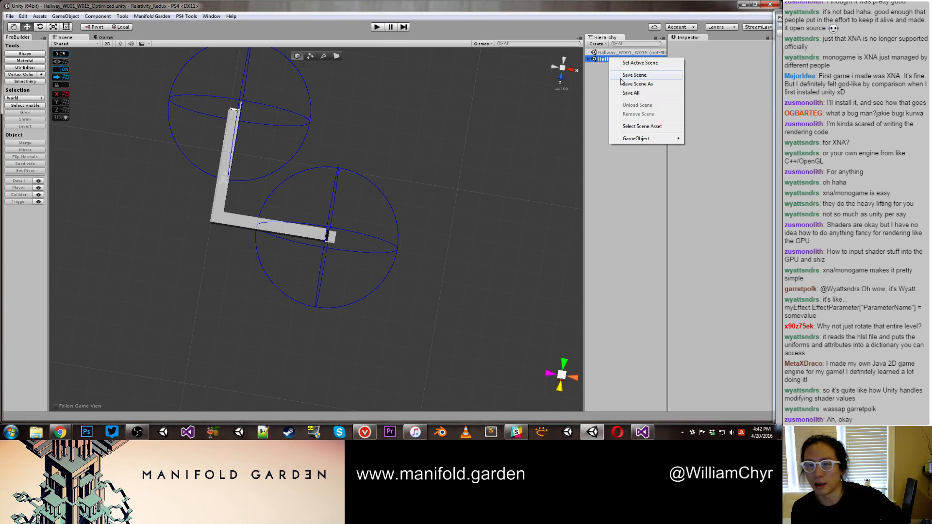
left_click(612, 55)
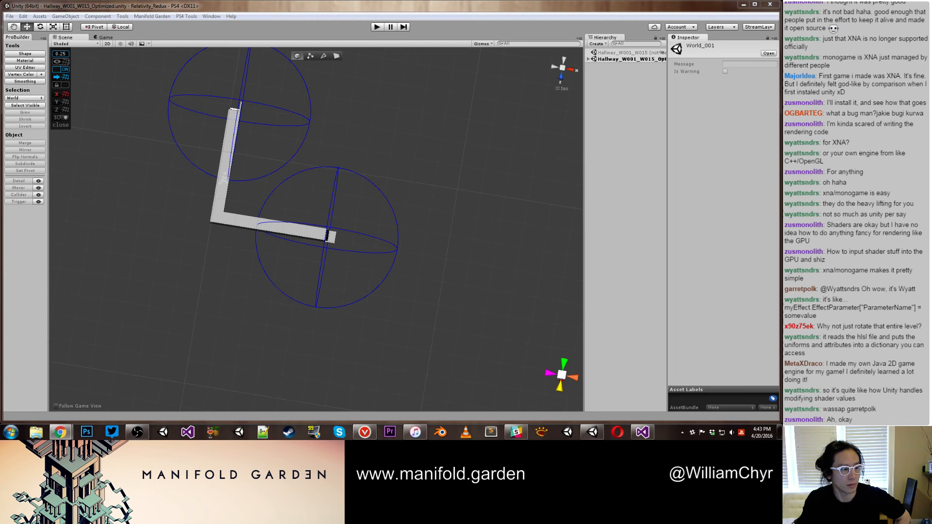
left_click(227, 272)
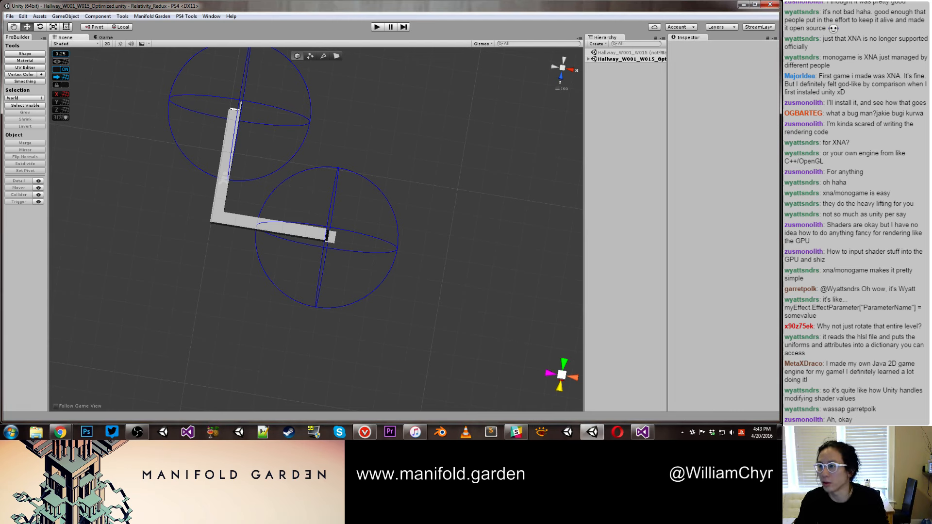
key("alt+Tab")
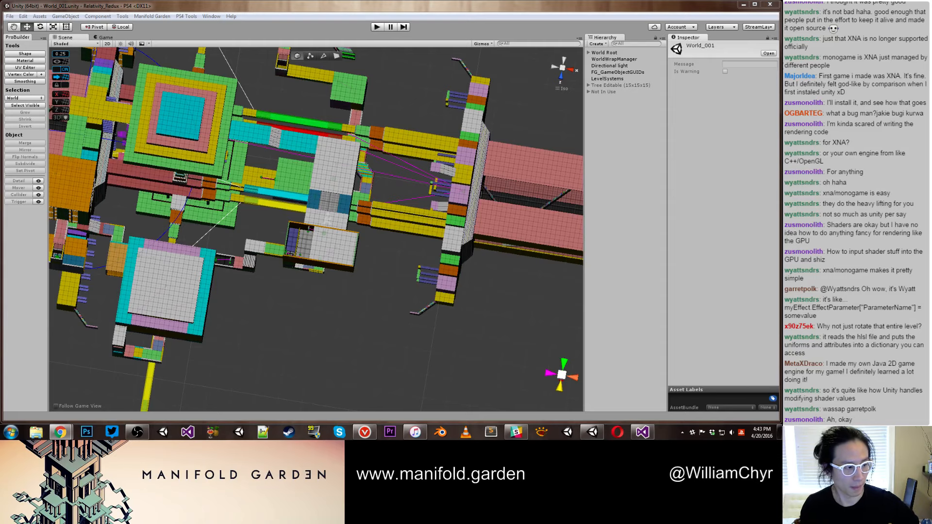
scroll(374, 333, "down", 3)
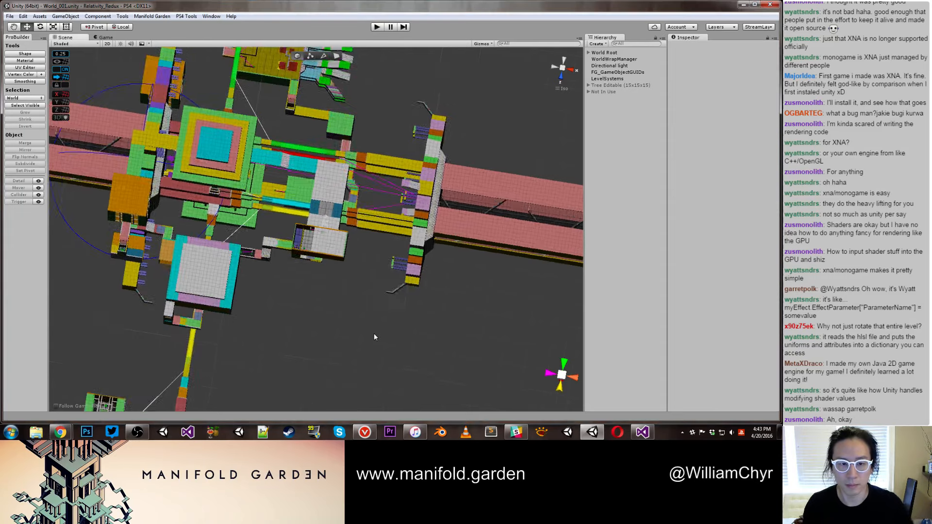
left_click_drag(374, 333, 321, 252, "alt")
scroll(312, 217, "up", 4)
left_click_drag(312, 216, 391, 216, "alt")
scroll(391, 217, "down", 10)
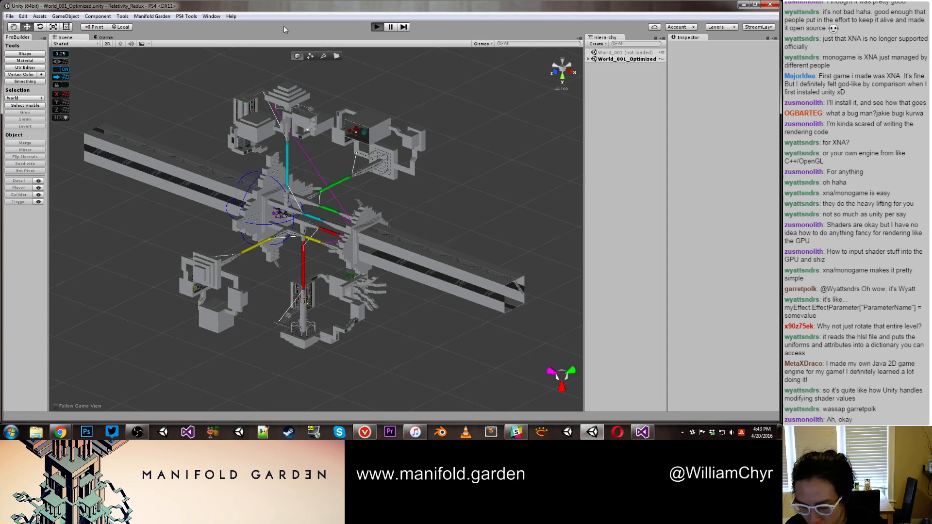
Step: Run the game from World_001_Optimized and open the in-game console
key("ctrl+p")
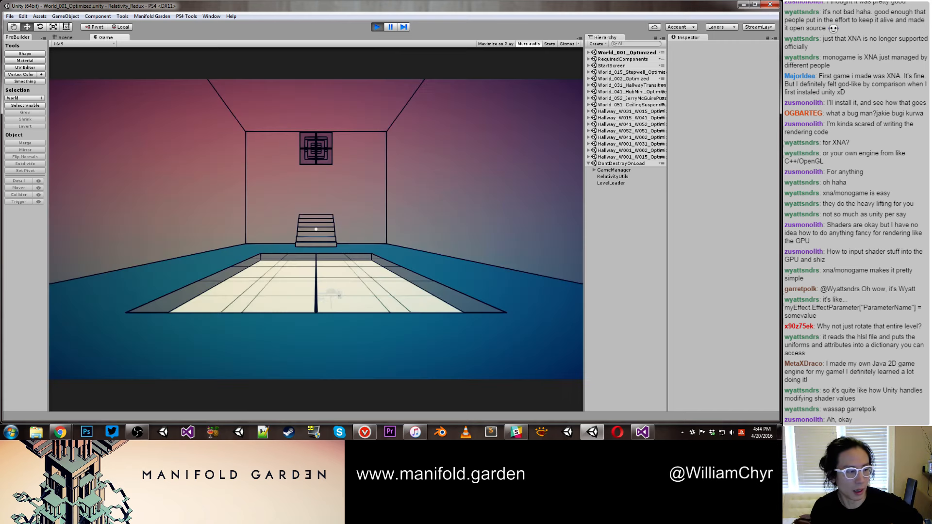
key("grave")
type("toggle-noc")
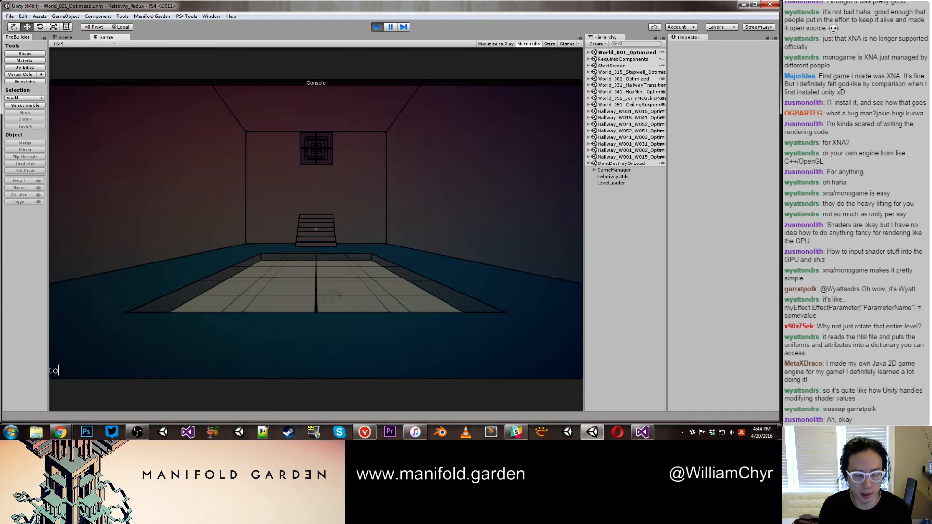
key("BackSpace")
key("BackSpace")
key("BackSpace")
key("BackSpace")
type(")noc")
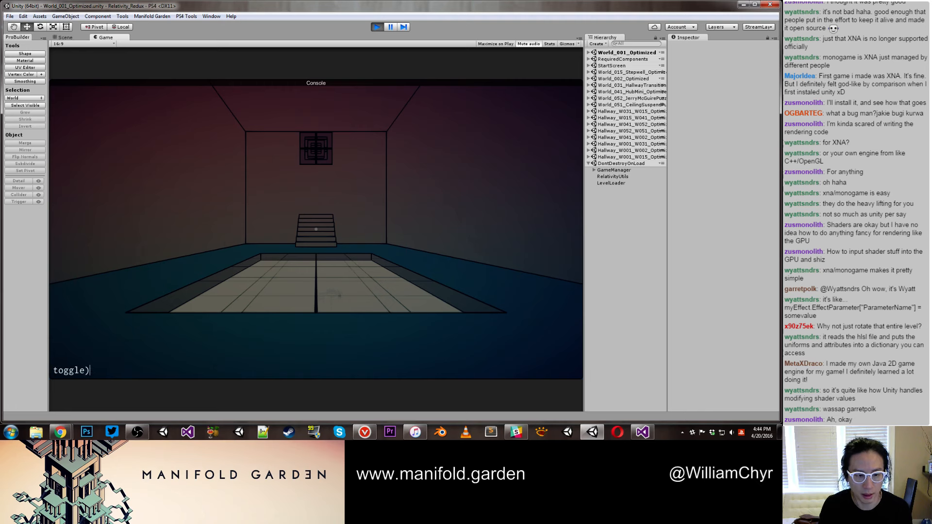
key("BackSpace")
key("BackSpace")
key("BackSpace")
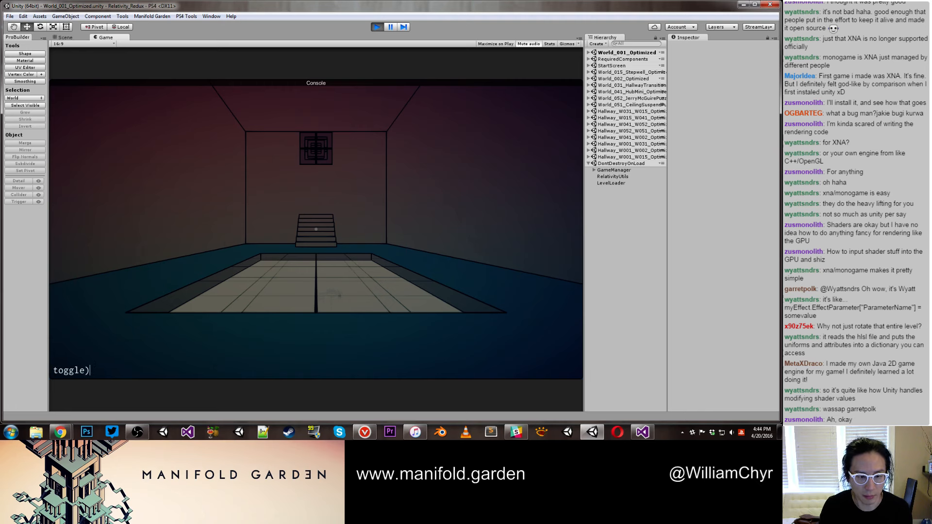
type("bickuo'")
key("Return")
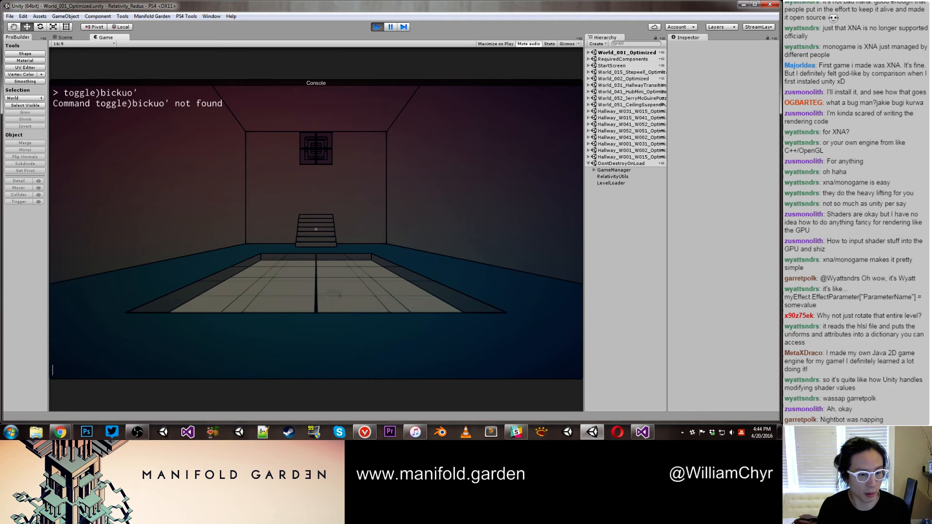
Step: Enable noclip with the console command toggle_noclip and fly through World_001 into the interior with the long staircases
type("toggle_noclip")
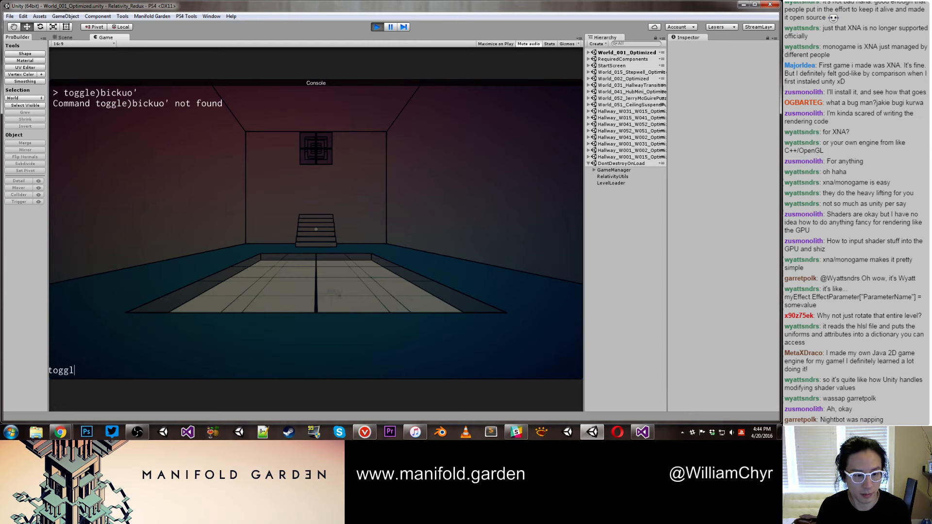
key("Return")
key("w")
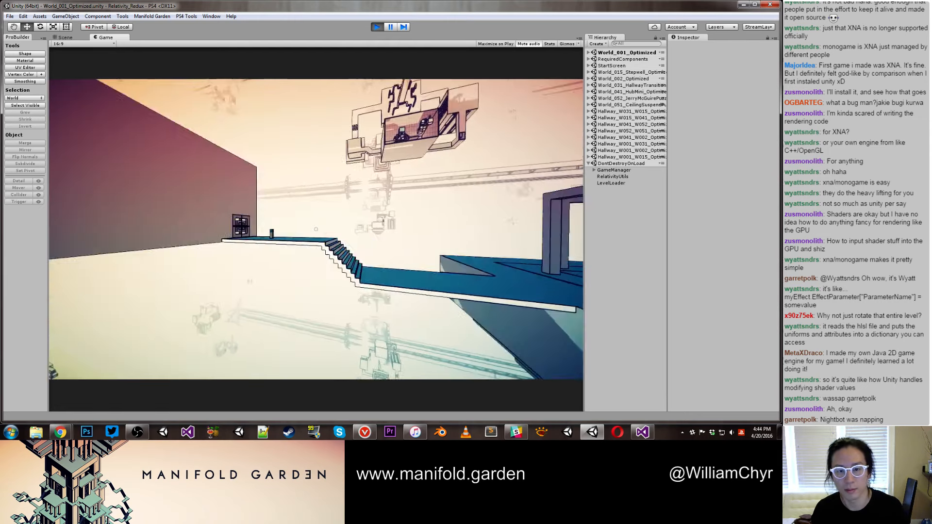
key("w")
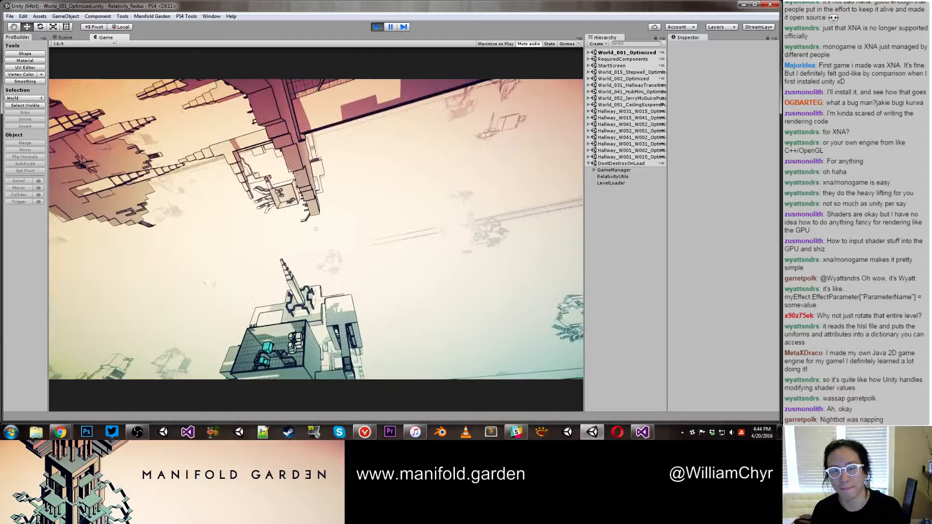
key("w")
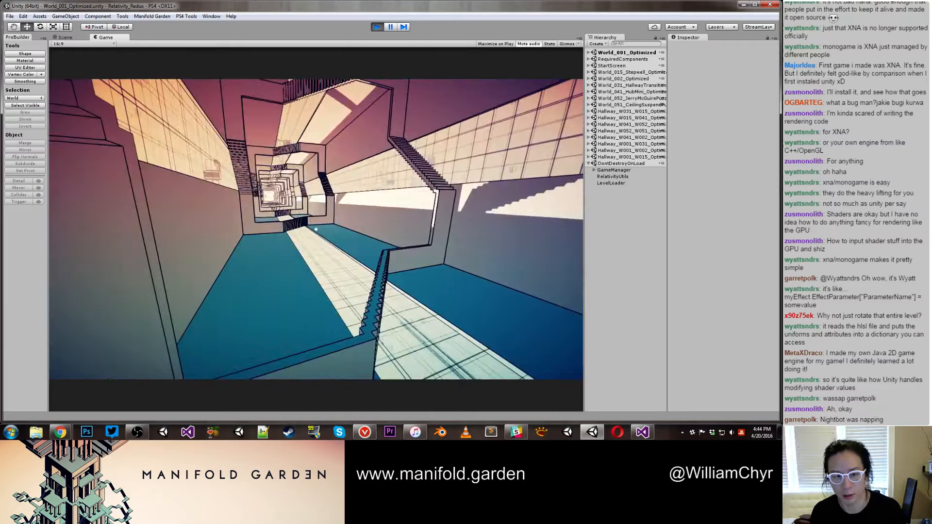
Step: Switch noclip off by running toggle_noclip in the game console, and close the console
key("grave")
type("toggle_no")
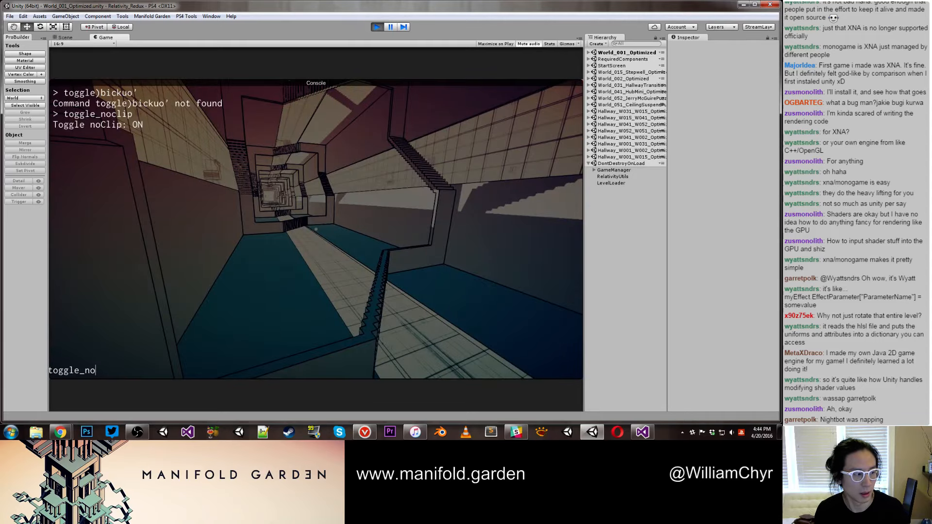
type("clip")
key("Return")
key("grave")
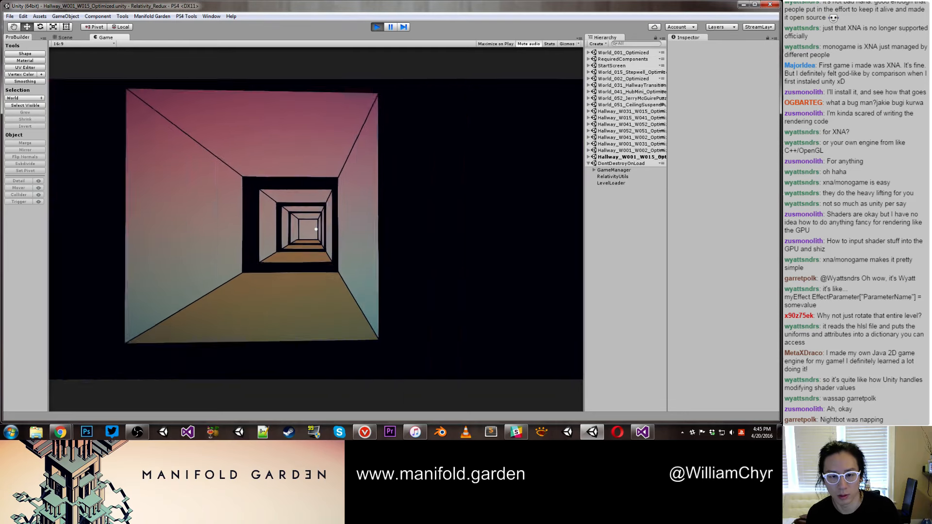
Step: Walk through the Hallway_W001_W015 corridor to test its portal view, and stop play mode
key("w")
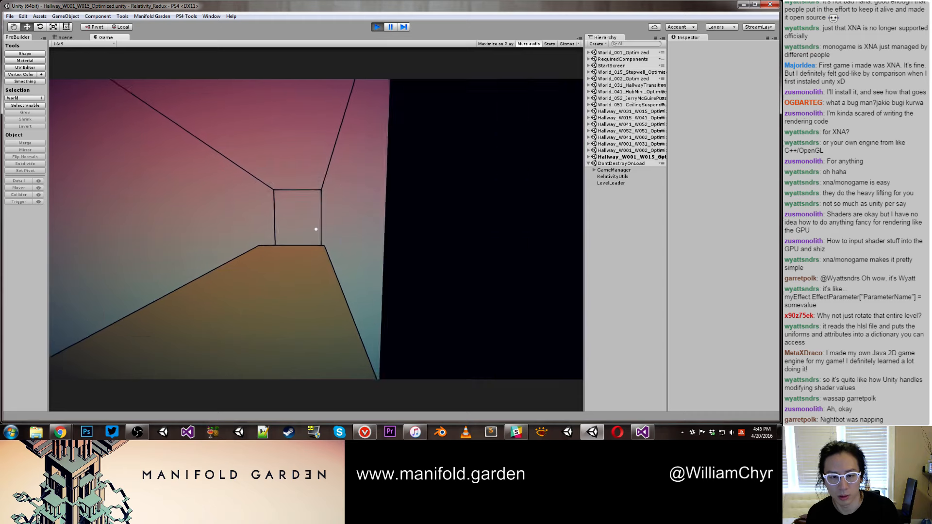
left_click(316, 229)
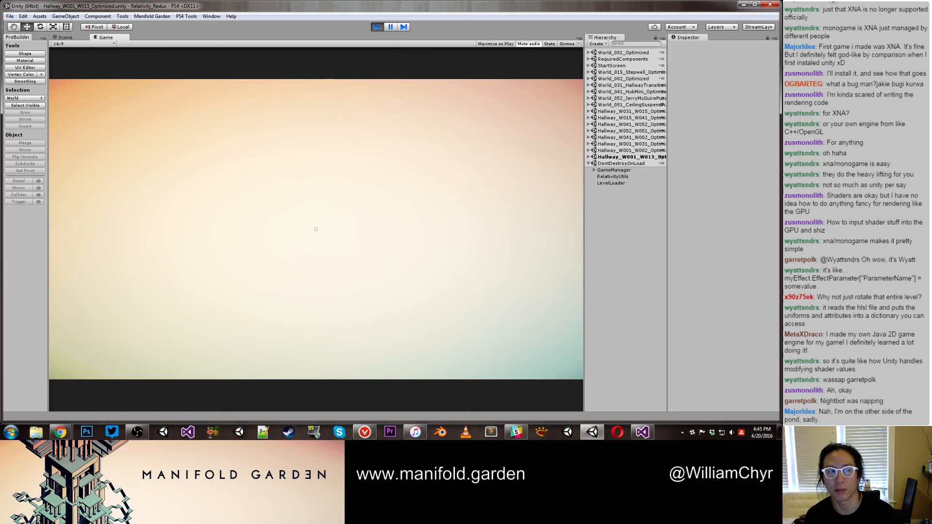
key("Escape")
key("Escape")
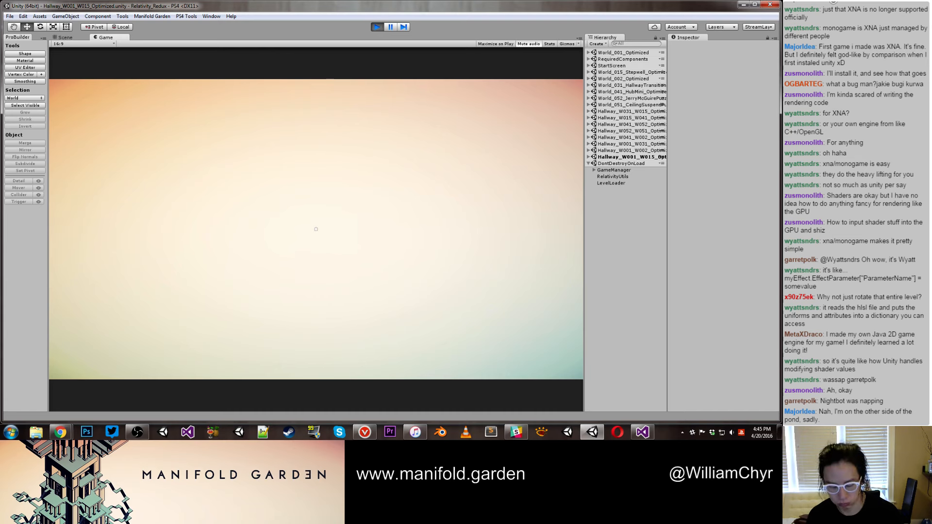
key("ctrl+p")
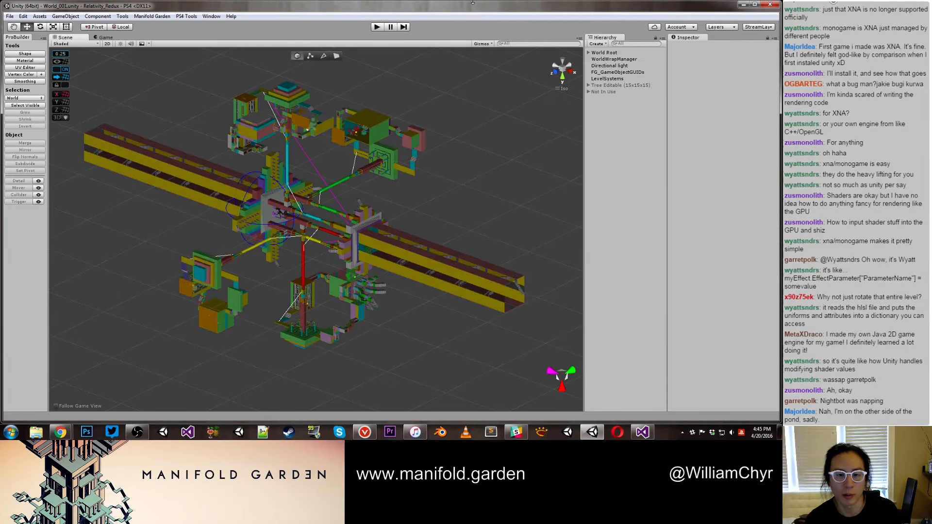
Step: Review in the Portal Path Maker graph how Hallway_W001_W015 links World_001 to World_015_Stepwell
left_click_drag(297, 207, 143, 200, "alt")
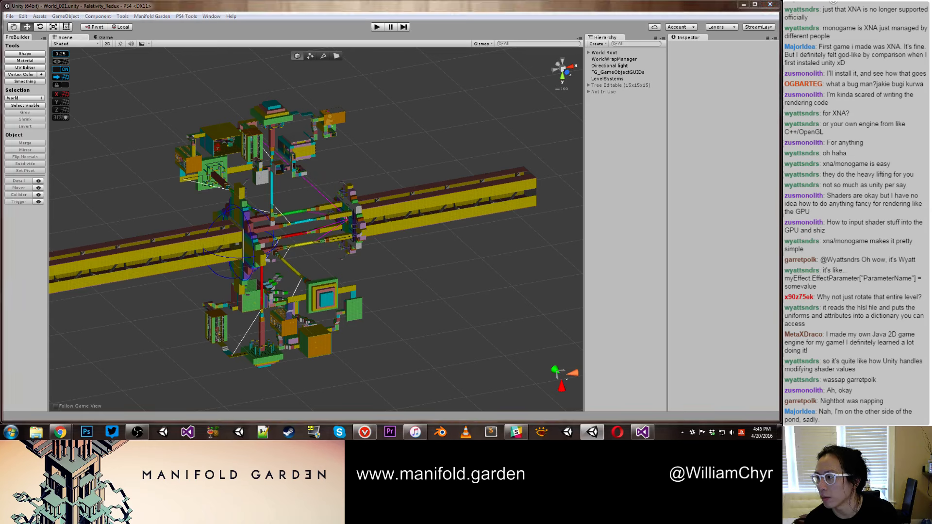
left_click_drag(781, 53, 542, 51)
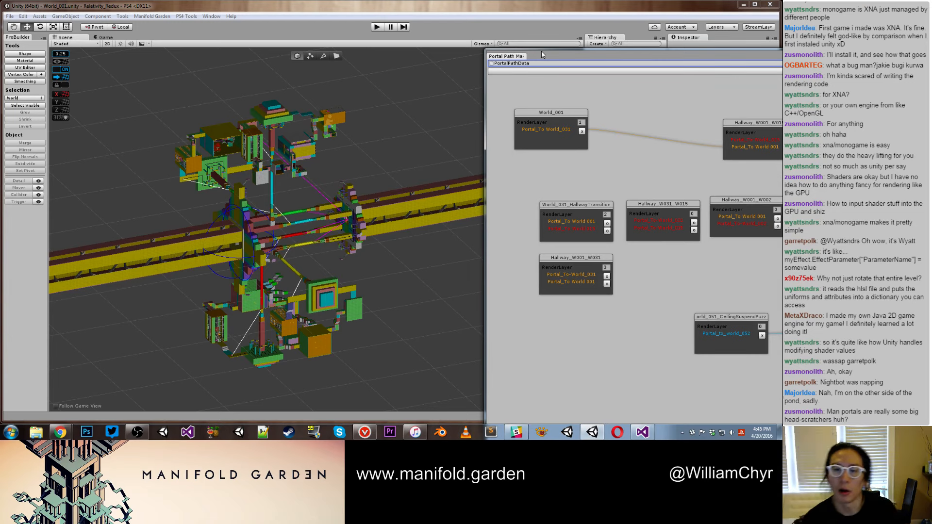
left_click_drag(172, 46, 110, 23)
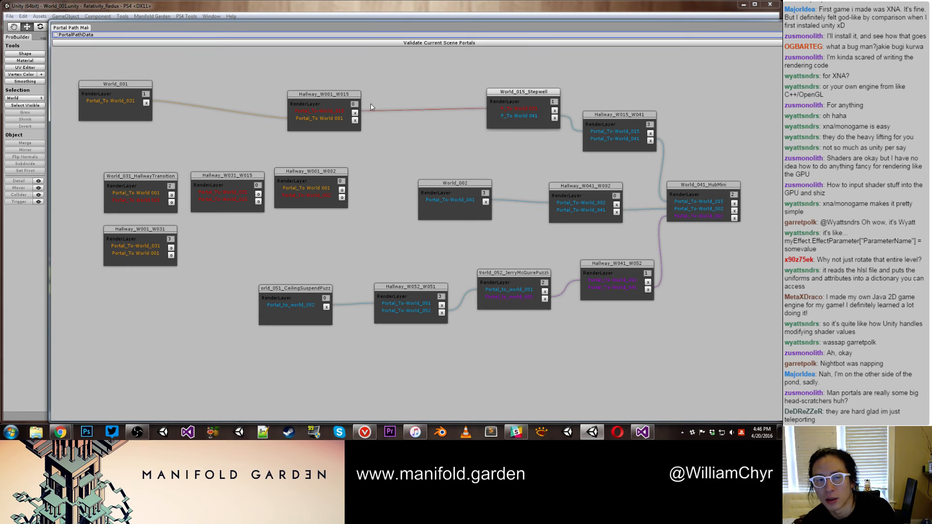
key("shift+space")
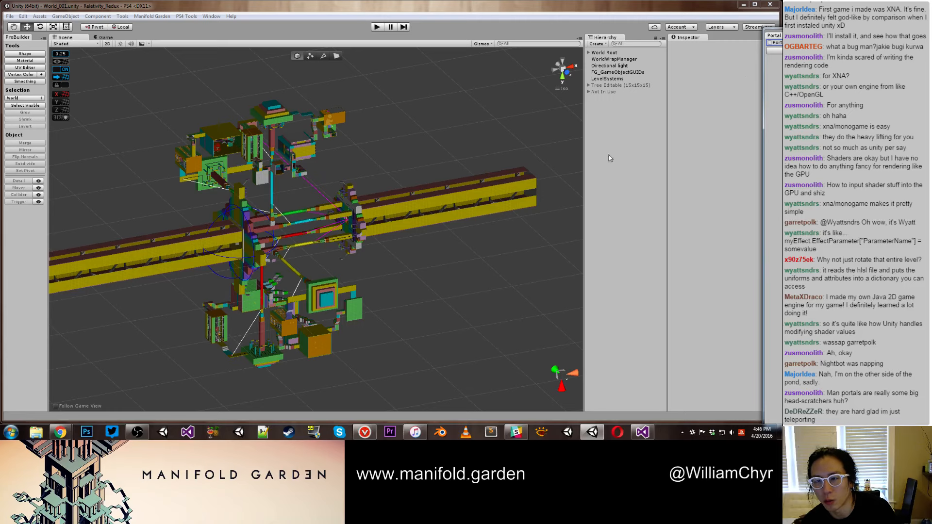
Step: Open the Hallway_W001_W015 scene and examine the L-shaped corridor's orientation
left_click_drag(462, 246, 332, 220, "alt")
key("f")
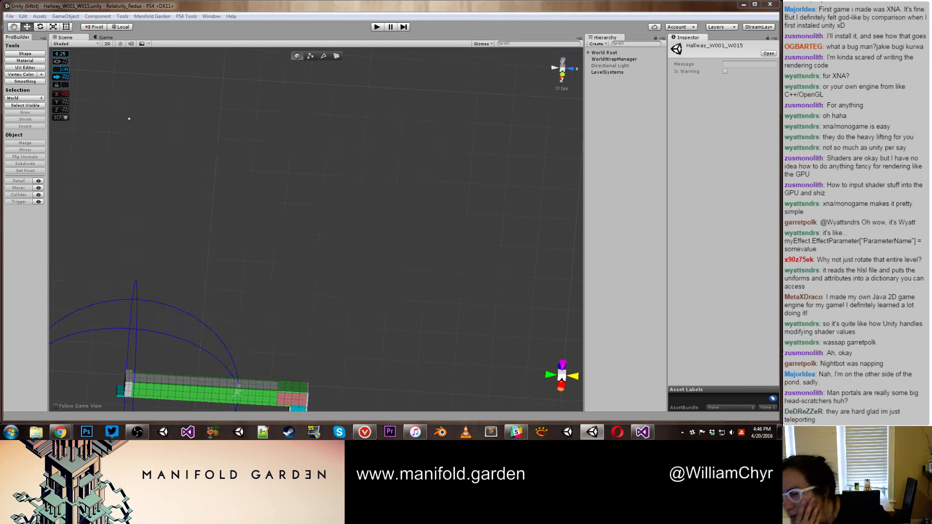
left_click_drag(263, 348, 386, 217, "alt")
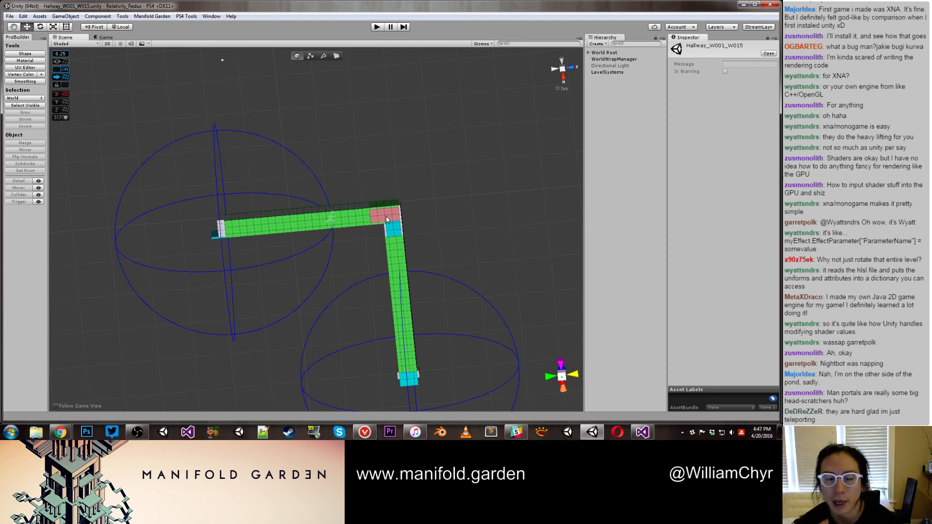
left_click_drag(391, 220, 217, 250, "alt")
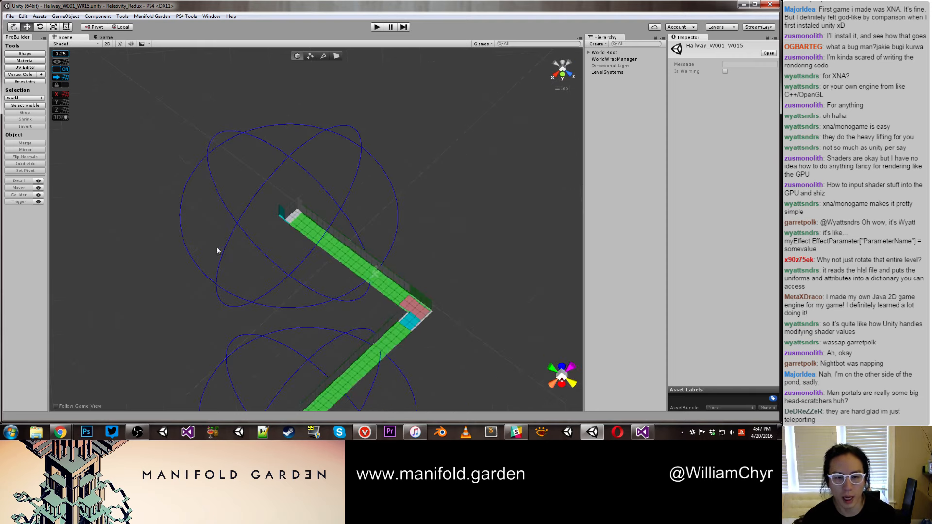
Step: Select Portal_To World 001 and Portal_To_World_015 at the two hallway ends to inspect their transform and gravity settings
scroll(298, 200, "up", 10)
left_click_drag(281, 197, 167, 202, "alt")
left_click(248, 195)
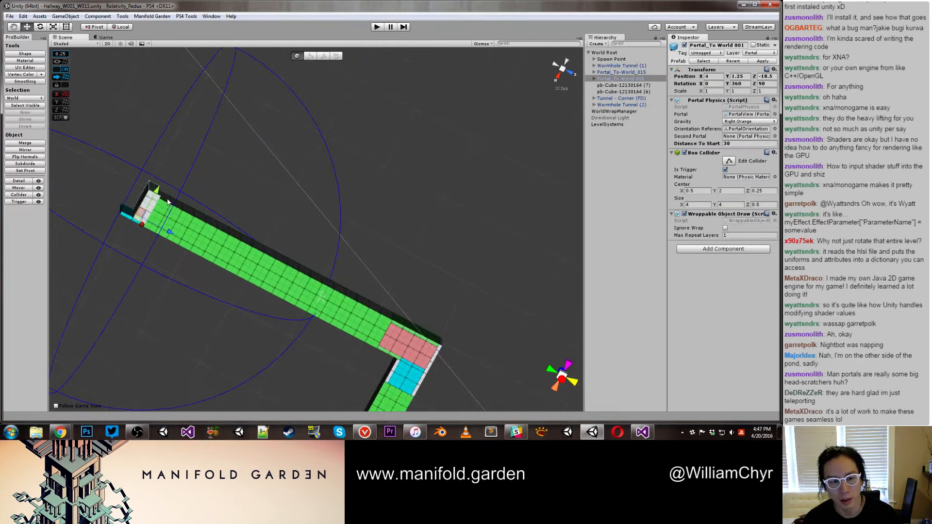
left_click_drag(271, 229, 384, 385, "alt")
left_click(371, 385)
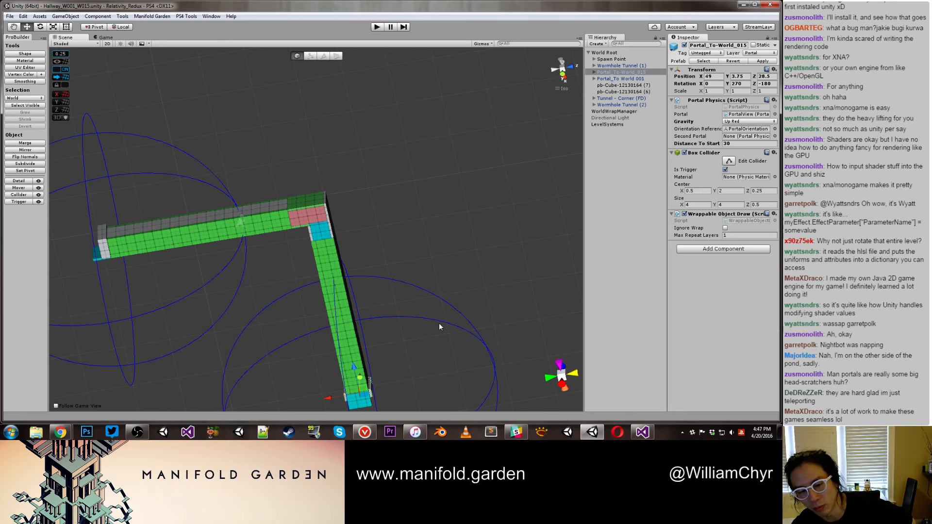
left_click_drag(439, 327, 286, 355, "alt")
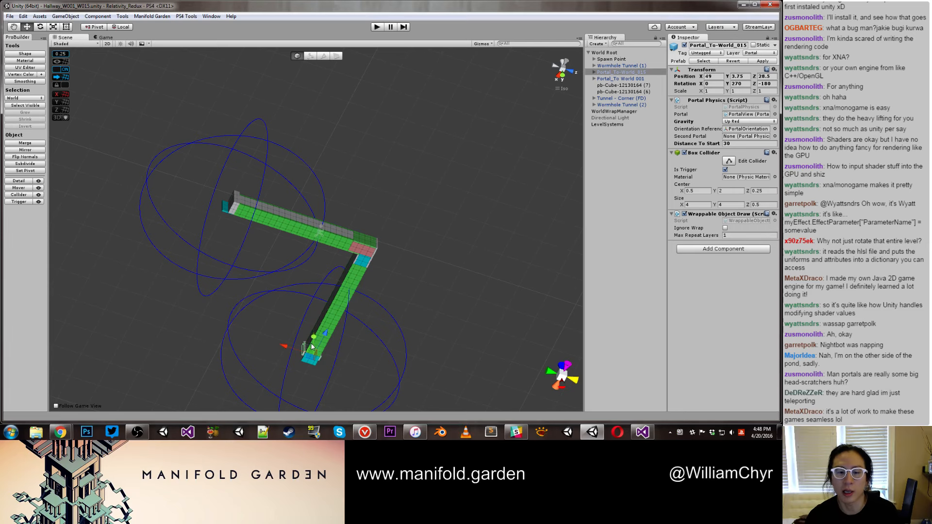
Step: Delete Tunnel - Corner (FD) and Wormhole Tunnel (2) from the hallway, keeping the end wall cubes and both portals
left_click(363, 247)
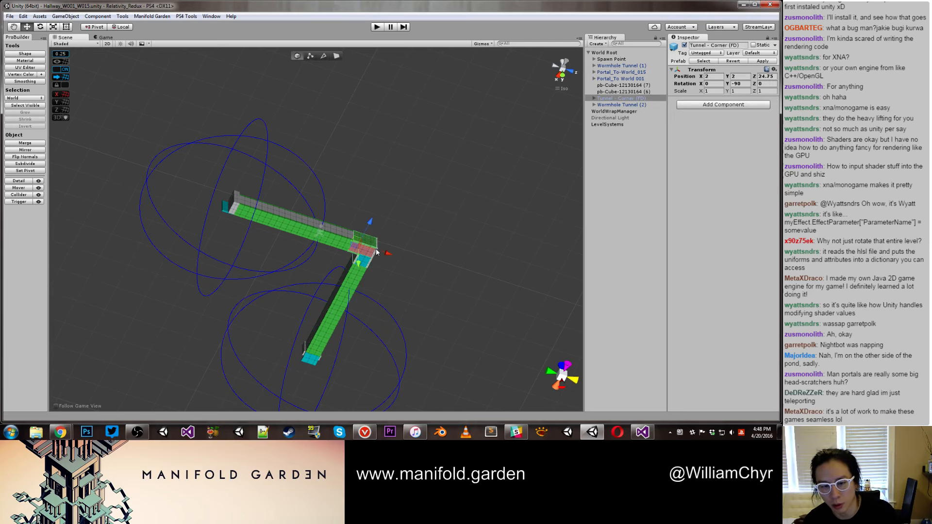
left_click(346, 305, "shift")
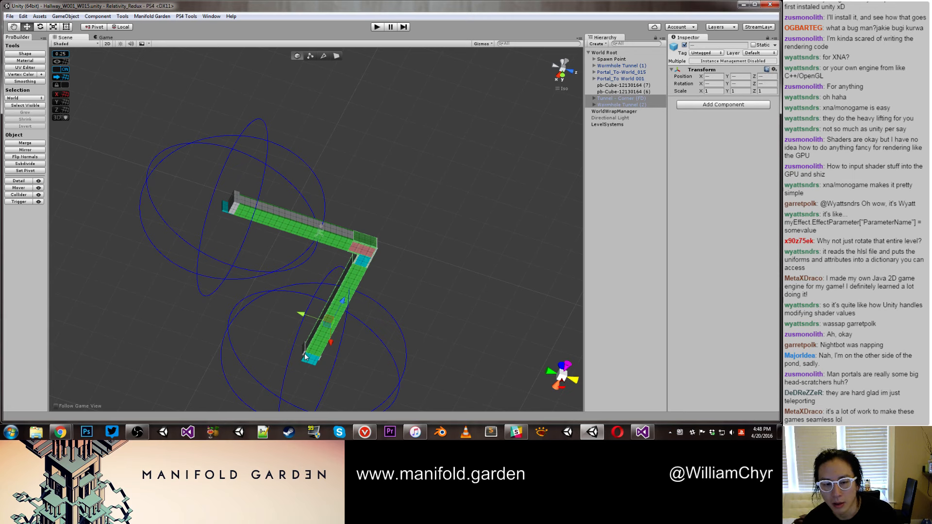
left_click(318, 359, "shift")
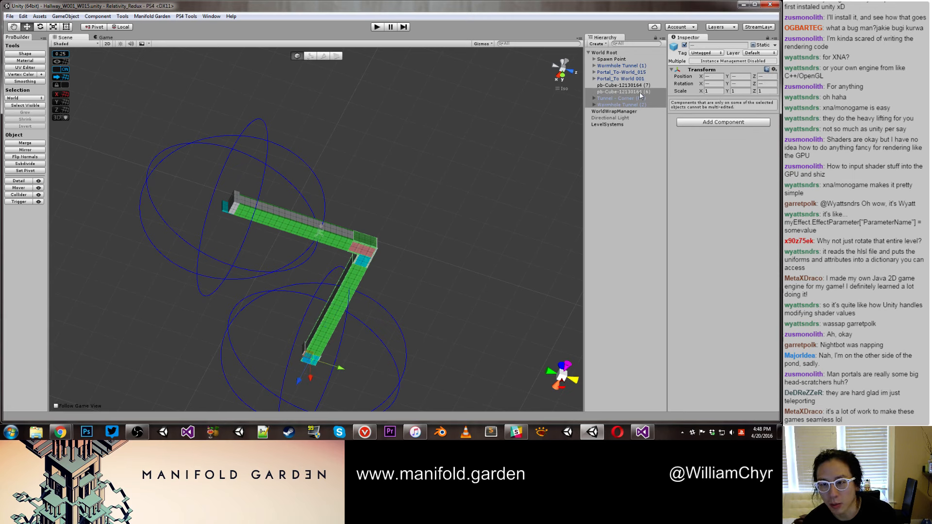
left_click(635, 105)
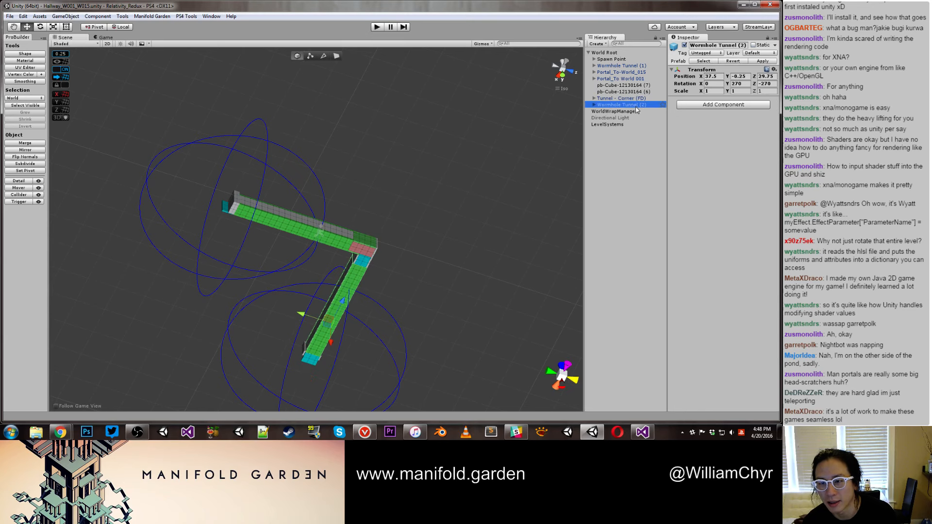
left_click(636, 100, "shift")
right_click(637, 103)
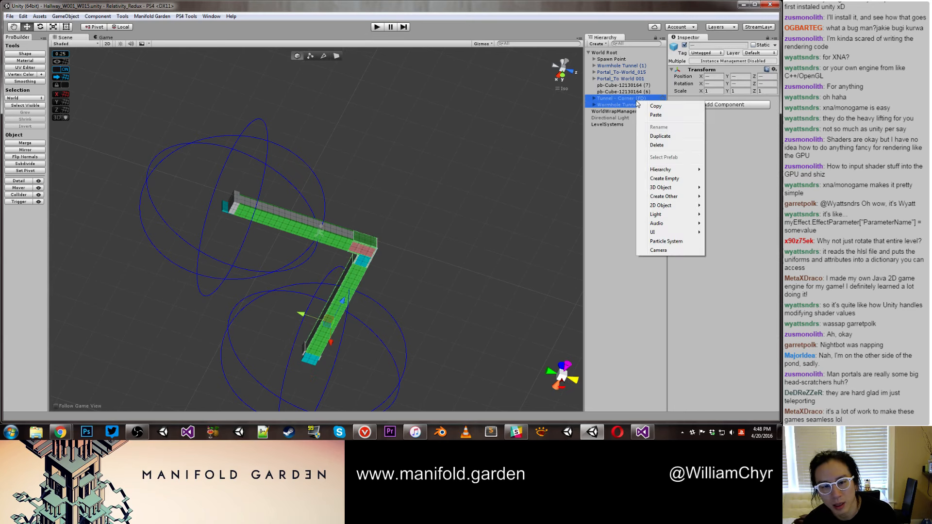
left_click(650, 145)
Step: Rotate Portal_To-World_015 to 0, 180, -90 and move it to the open end of the remaining tunnel at 4, 2.25, 22.5
left_click(321, 358)
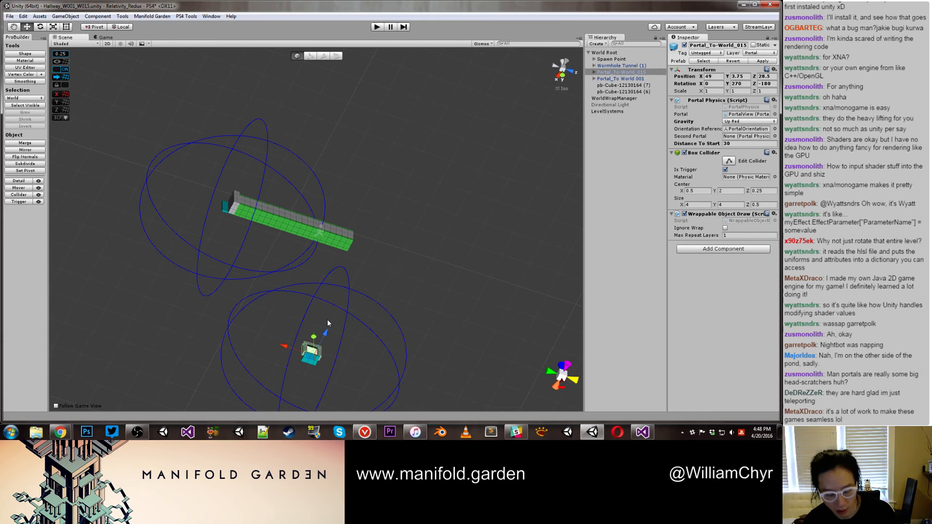
key("e")
left_click_drag(325, 333, 353, 217)
key("w")
scroll(389, 266, "up", 15)
key("v")
scroll(397, 259, "up", 3)
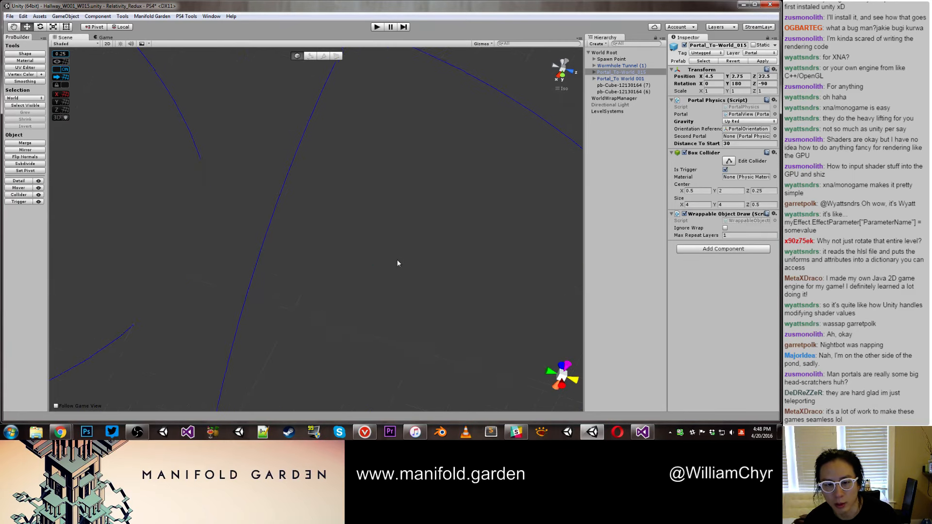
scroll(396, 259, "down", 2)
scroll(306, 270, "up", 5)
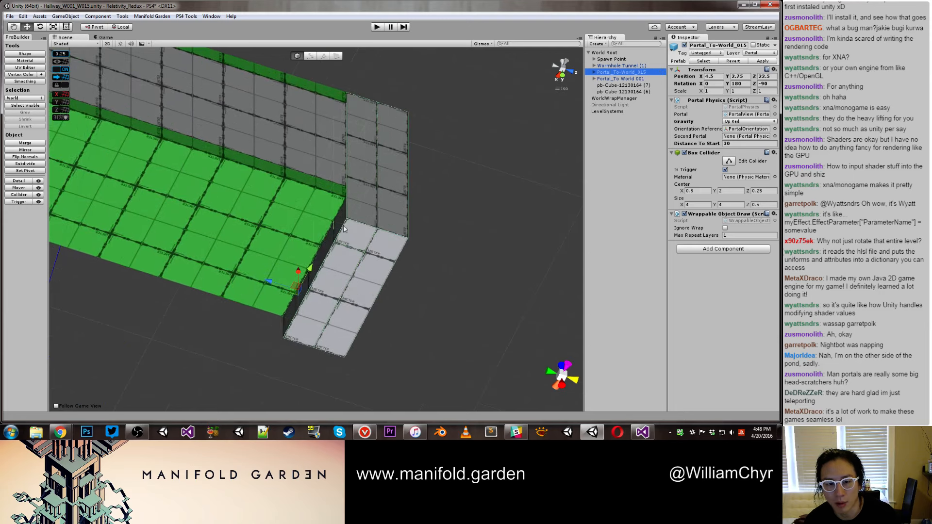
left_click_drag(309, 274, 278, 216)
scroll(279, 217, "down", 3)
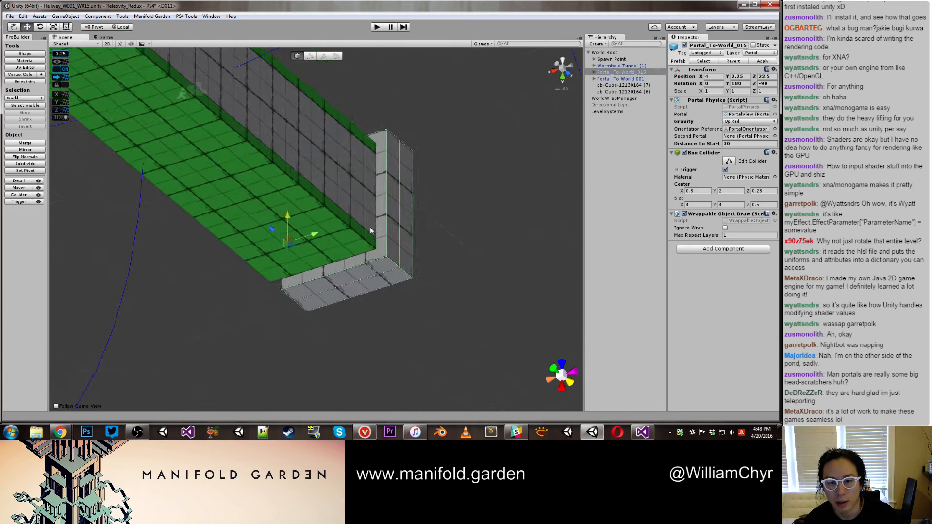
Step: Rotate the detached wall cube pb-Cube-12130164 (6) to about 180° in Y and move it near the hallway's World 015 end
left_click(623, 91)
key("f")
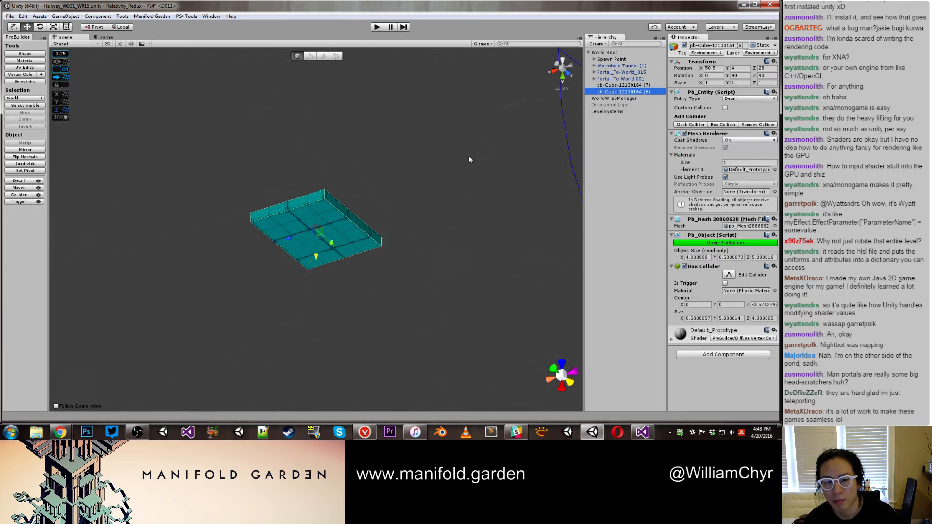
scroll(429, 179, "down", 5)
left_click_drag(425, 188, 345, 284, "alt")
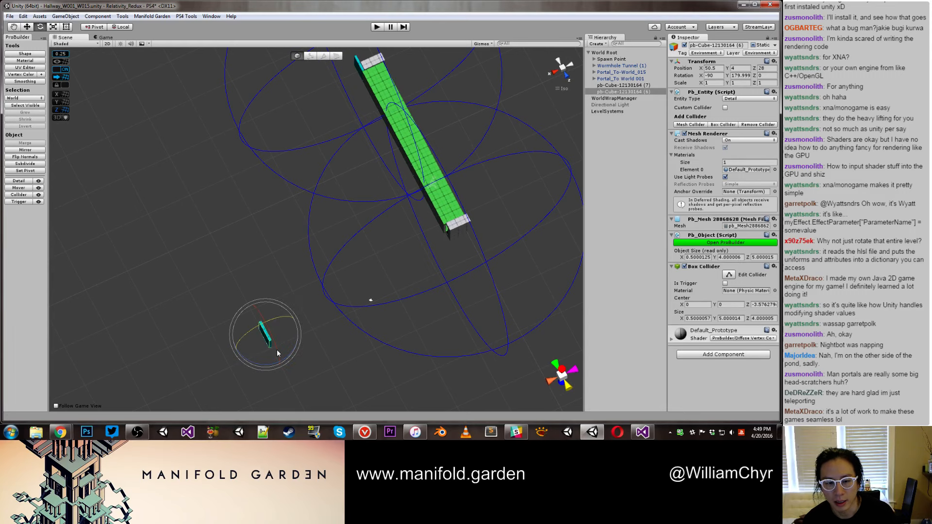
left_click_drag(277, 353, 376, 316, "ctrl")
key("w")
left_click_drag(297, 322, 468, 262)
scroll(468, 260, "up", 9)
middle_click_drag(468, 250, 476, 252)
Step: Compare with the Portal_To World 001 end and fit pb-Cube-12130164 (6) against the side of the hallway's World 015 end
double_click(621, 78)
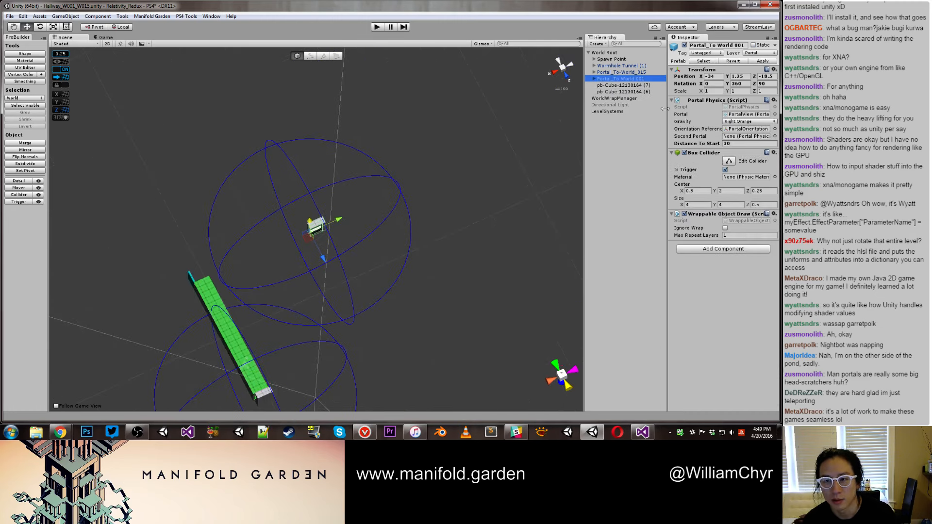
left_click_drag(421, 154, 197, 281, "alt")
left_click_drag(237, 246, 481, 254, "alt")
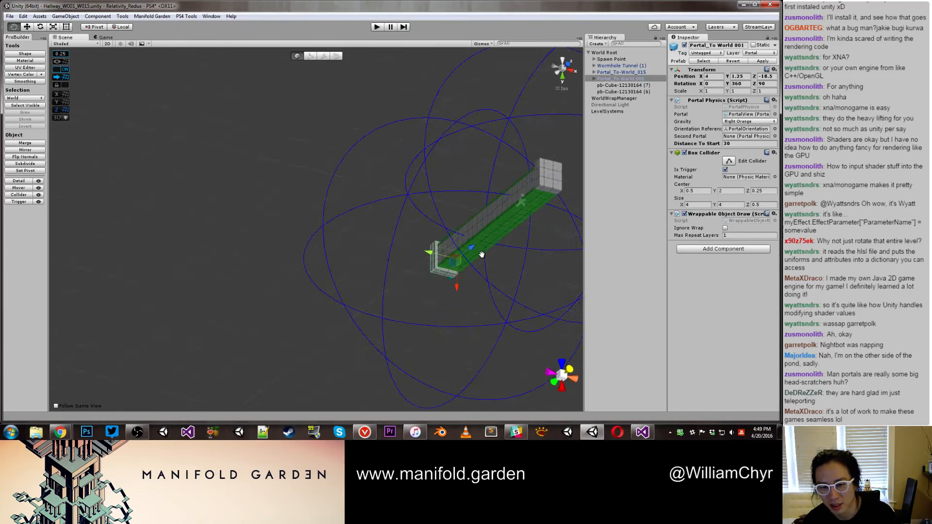
scroll(496, 247, "up", 8, "alt")
middle_click_drag(511, 243, 389, 266)
left_click_drag(389, 266, 470, 168, "alt")
scroll(382, 194, "up", 6, "alt")
left_click(361, 195)
key("f")
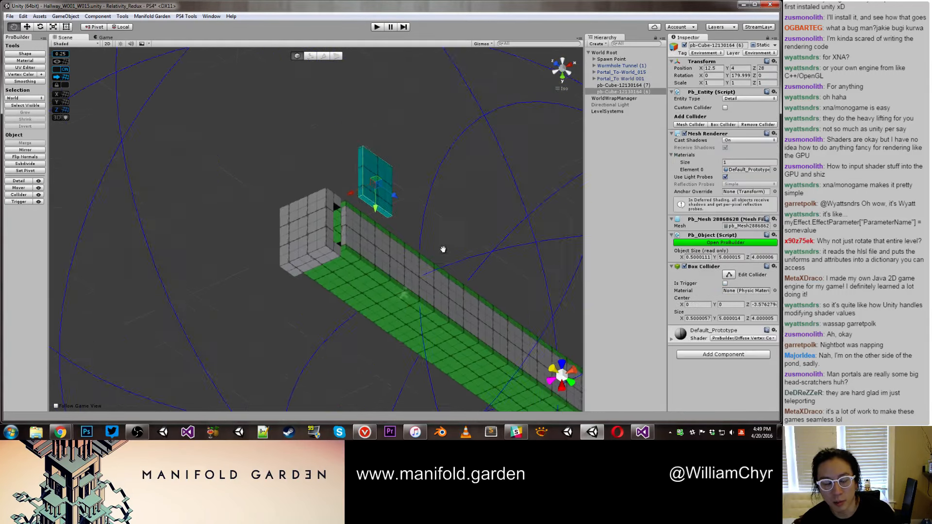
left_click_drag(401, 199, 336, 224)
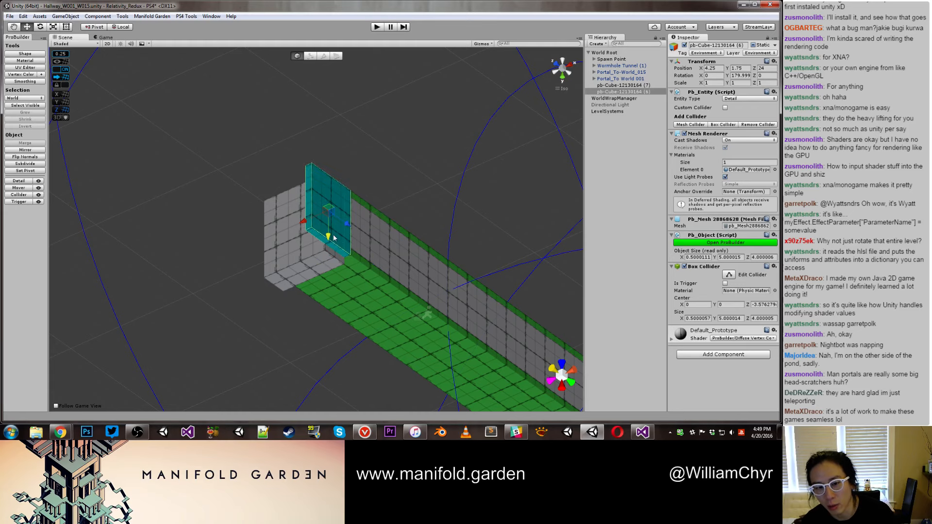
scroll(380, 168, "down", 2)
Step: Set the gravity of Portal_To-World_015 to Right Orange and save the hallway scene
left_click(415, 160)
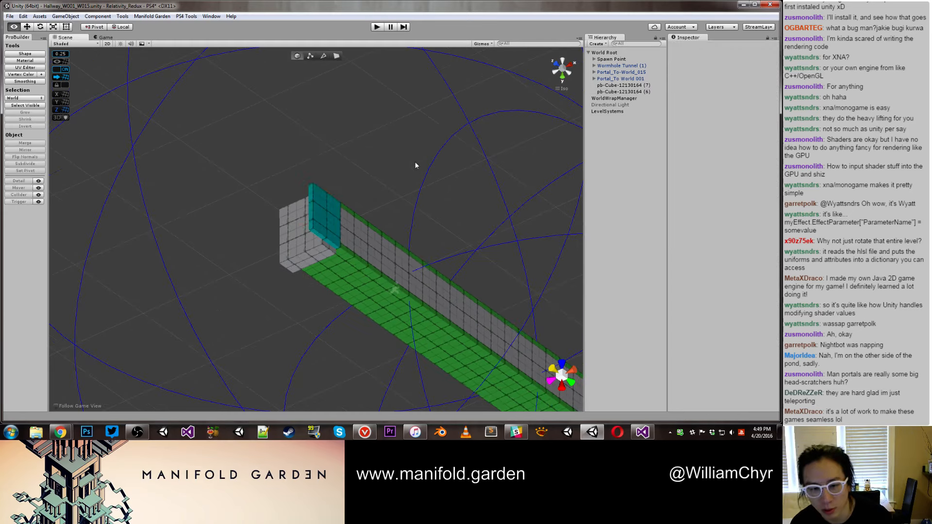
left_click_drag(415, 160, 297, 265, "alt")
left_click(292, 264)
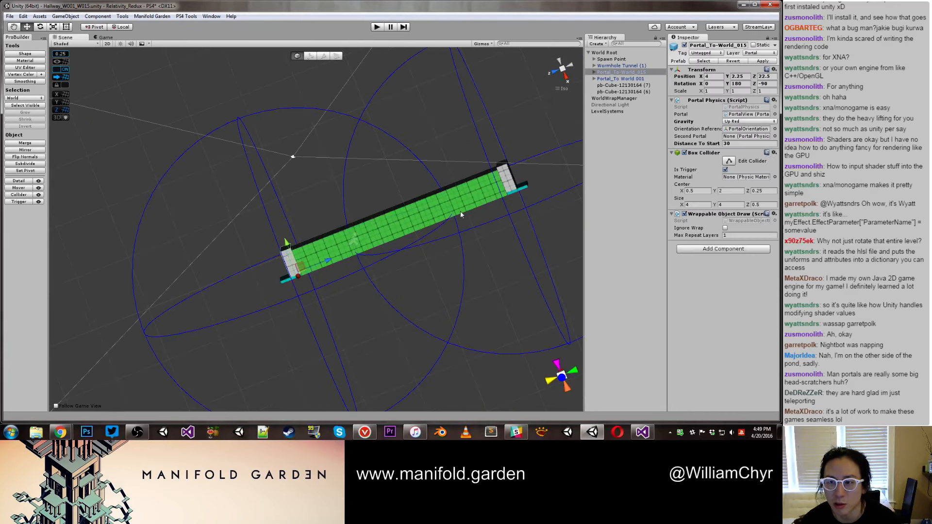
left_click(729, 123)
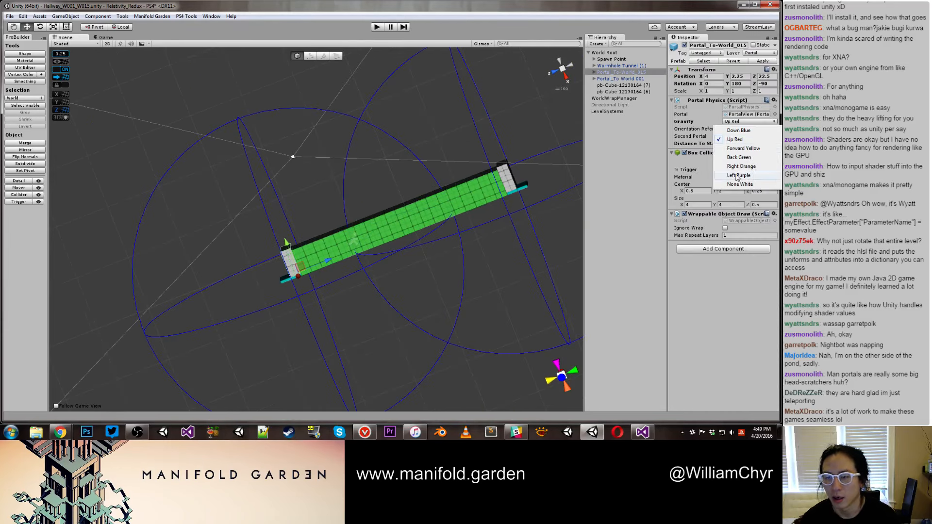
left_click(736, 167)
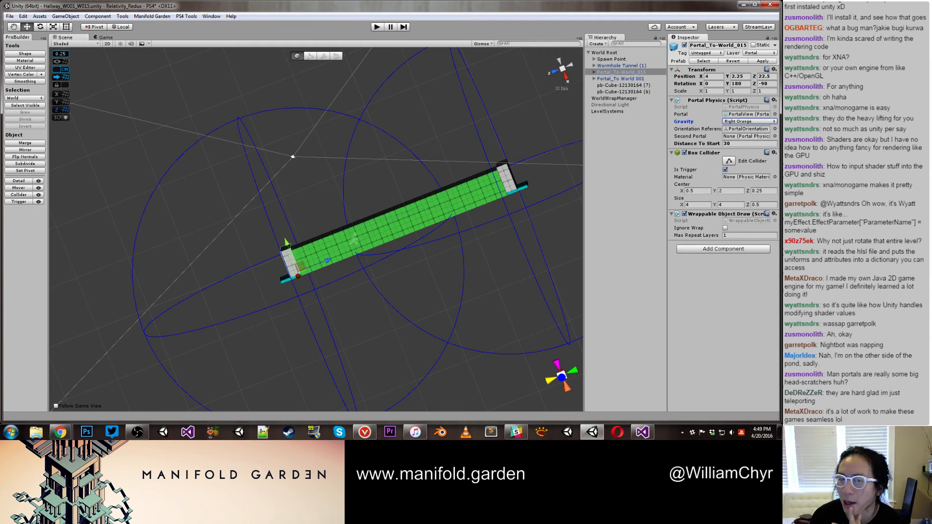
left_click(164, 91)
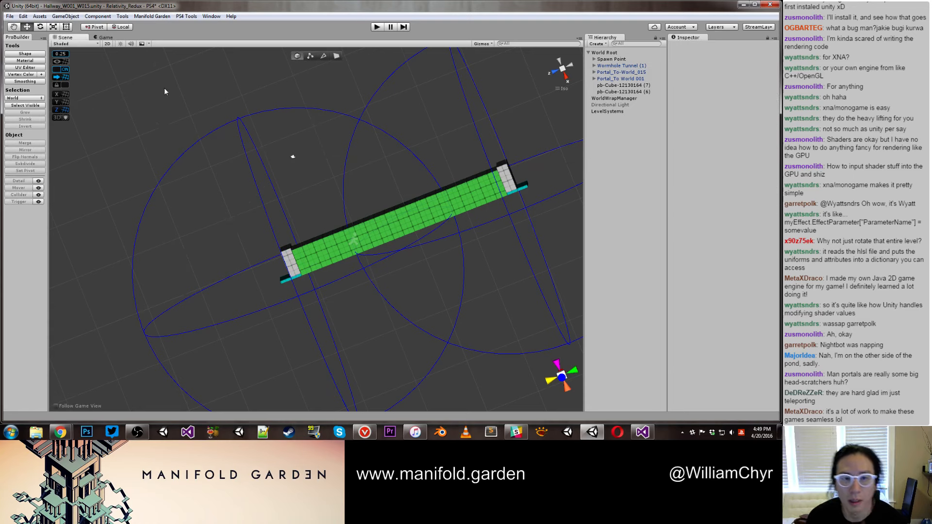
key("ctrl+s")
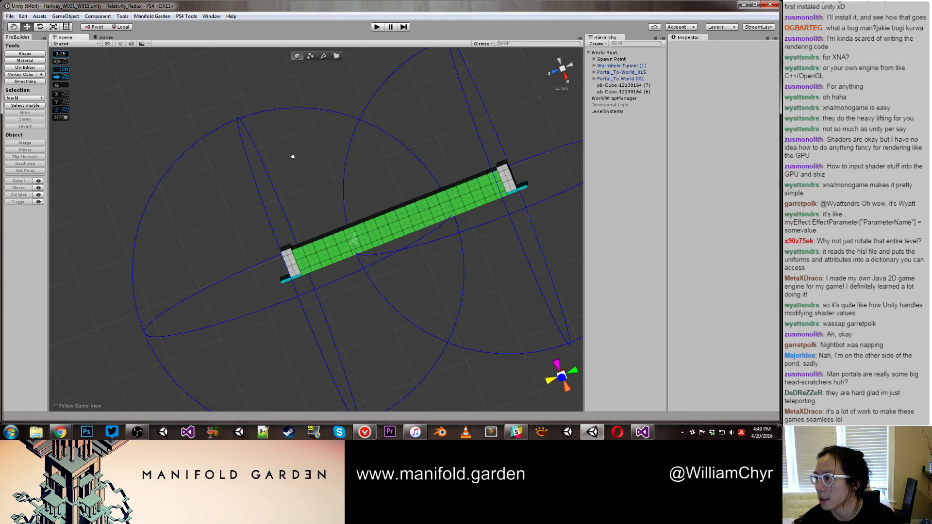
Step: Move the Portal Path Maker graph aside, load World_015_Stepwell alongside the hallway scene, and view the stepwell side-on
key("alt+Tab")
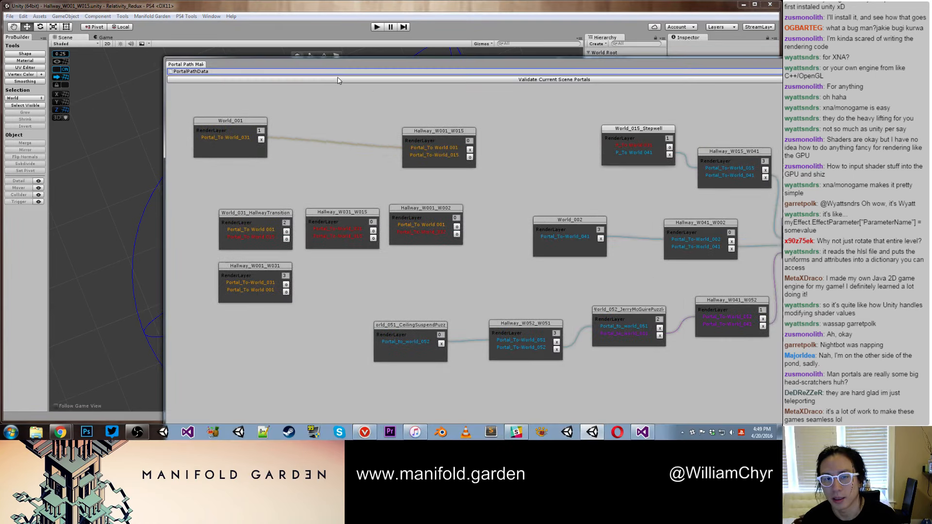
left_click_drag(511, 65, 781, 63)
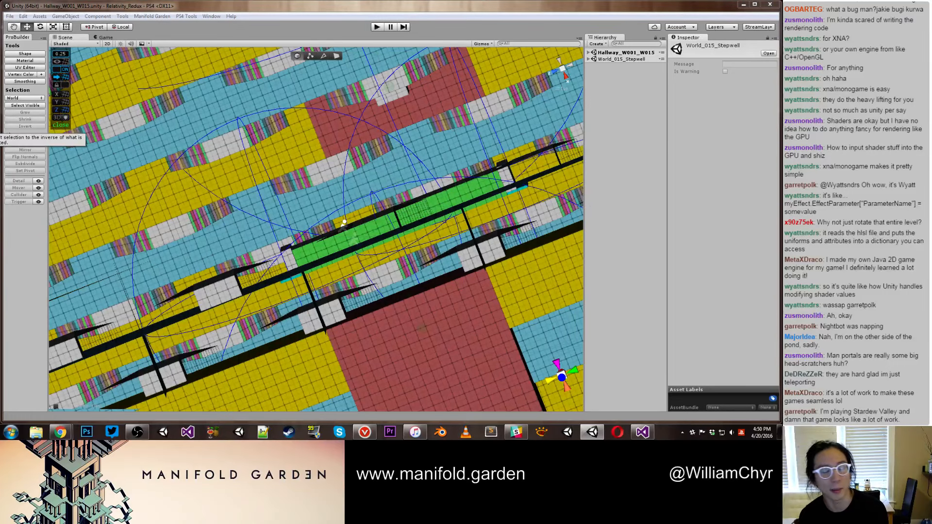
key("f")
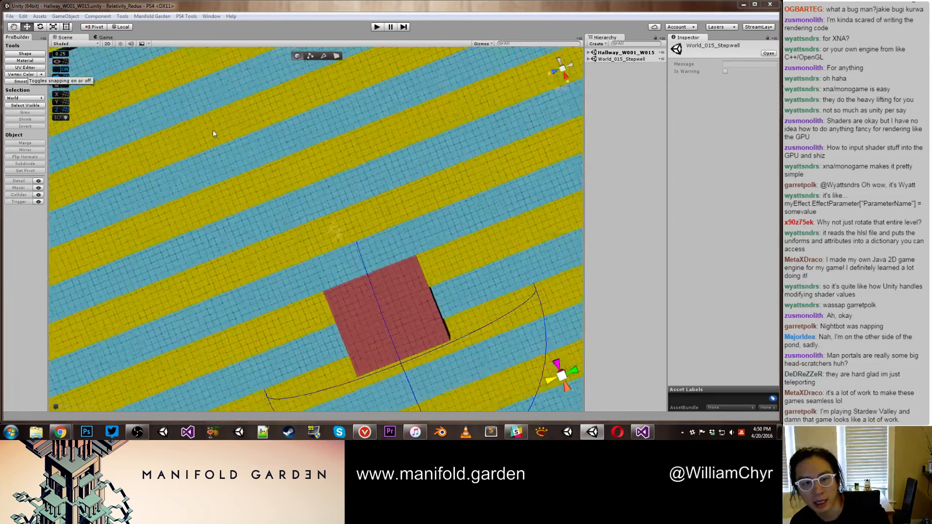
left_click_drag(212, 139, 441, 273, "alt")
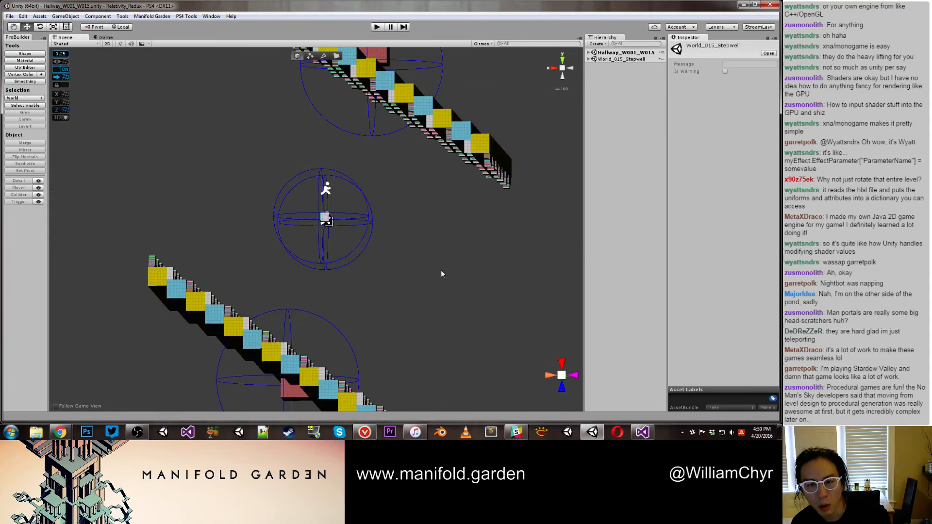
Step: Locate the stepwell stairs in World_015_Stepwell's object tree and collapse the Top group under World Root
left_click(478, 153)
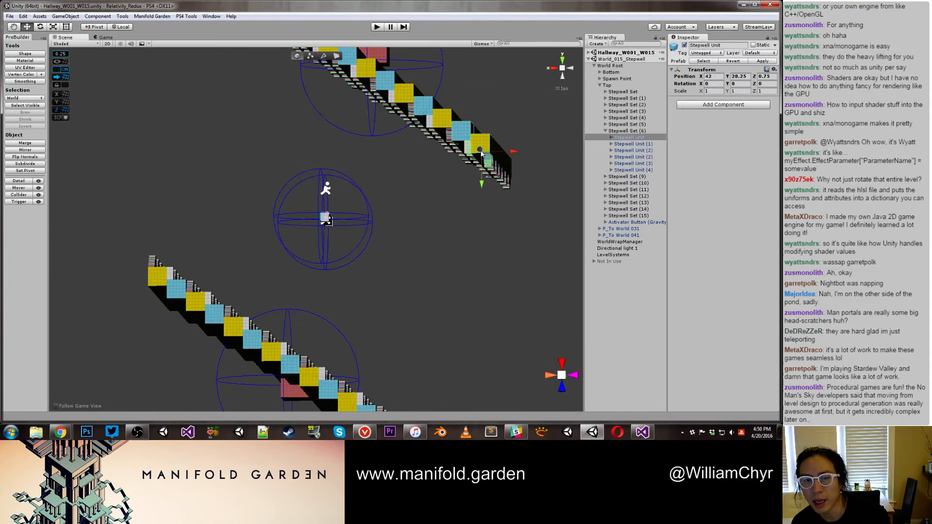
left_click(594, 65)
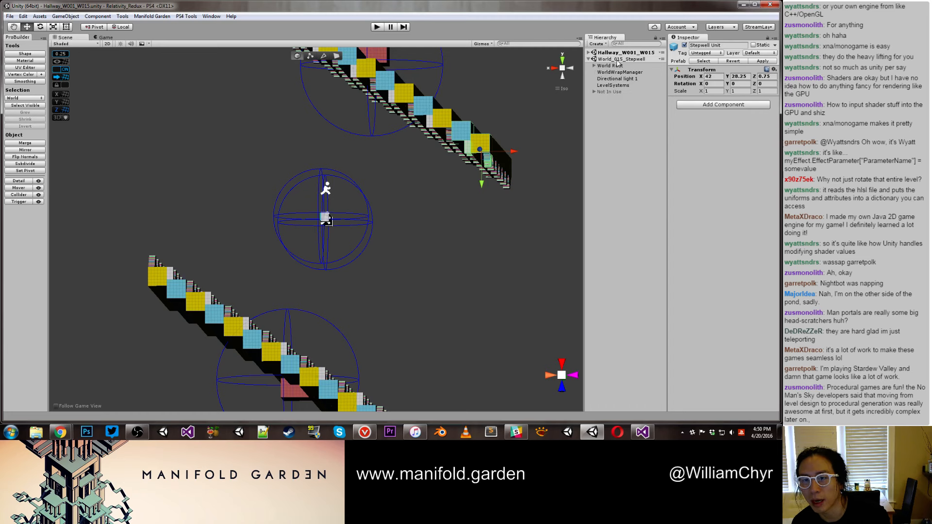
left_click(616, 59)
left_click(594, 66)
left_click(600, 84)
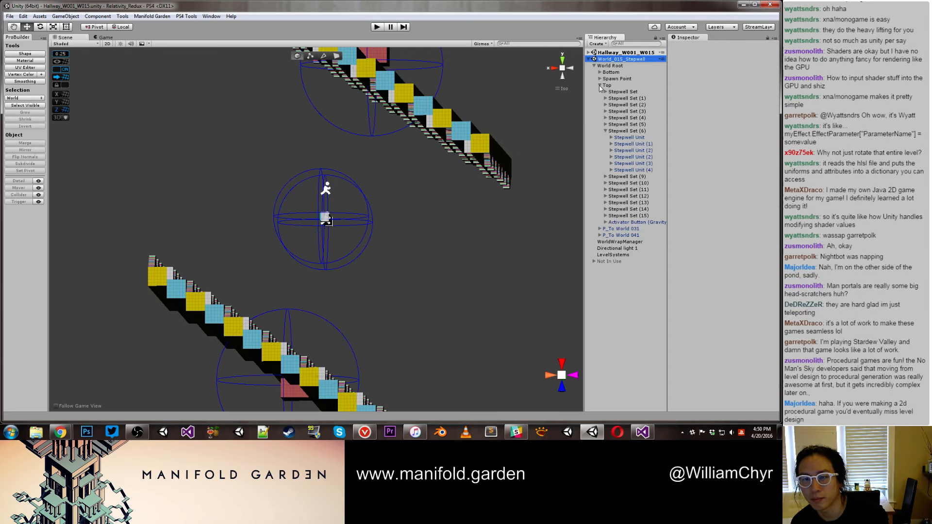
left_click(599, 86)
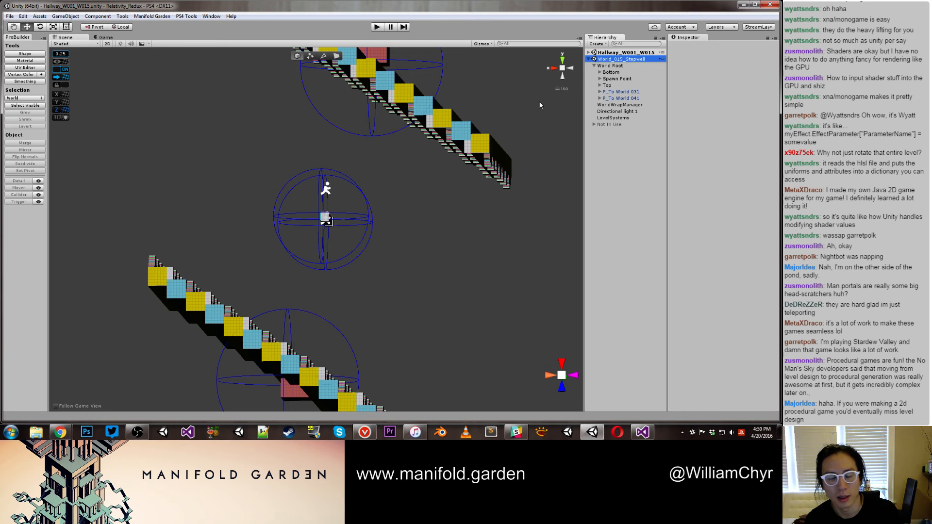
Step: Expand the World Wrap Manager settings on World_015_Stepwell's WorldWrapManager and capture a screenshot of the whole stepwell with its wrap bounds
scroll(487, 144, "down", 2)
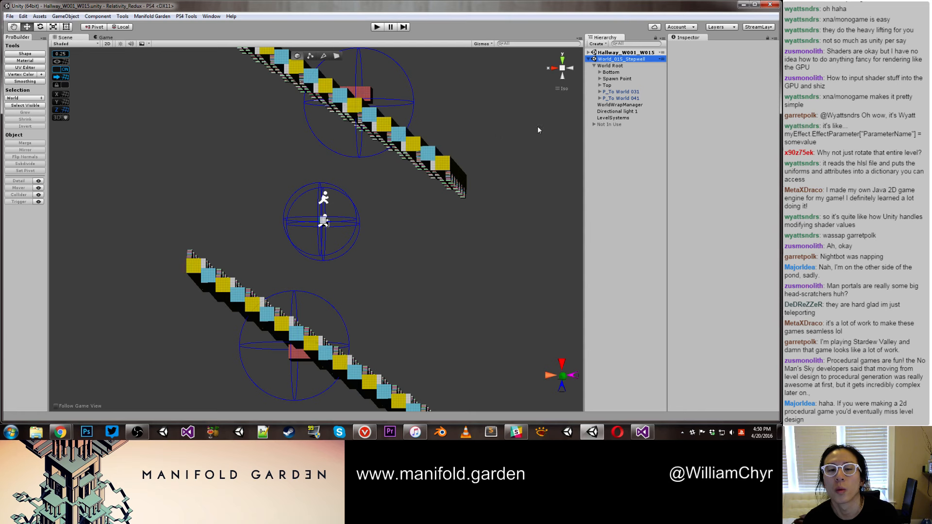
left_click(619, 66)
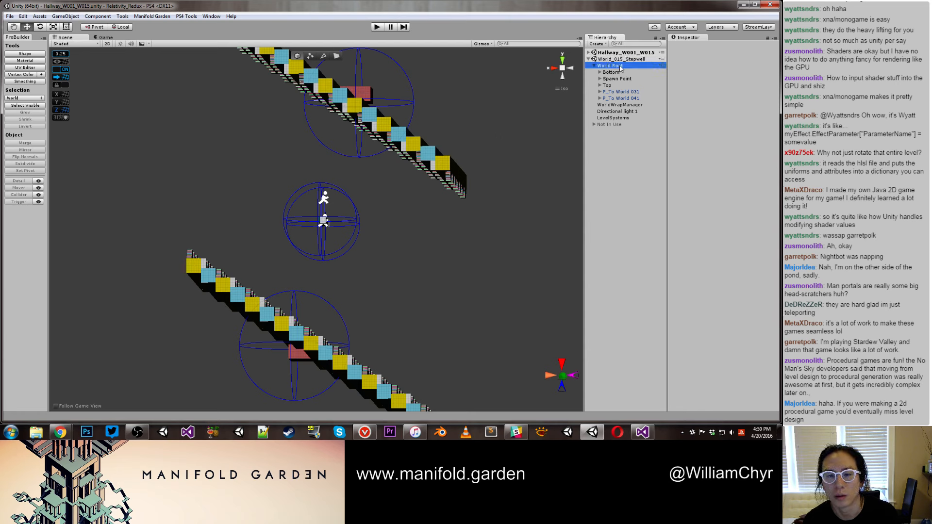
left_click(606, 107)
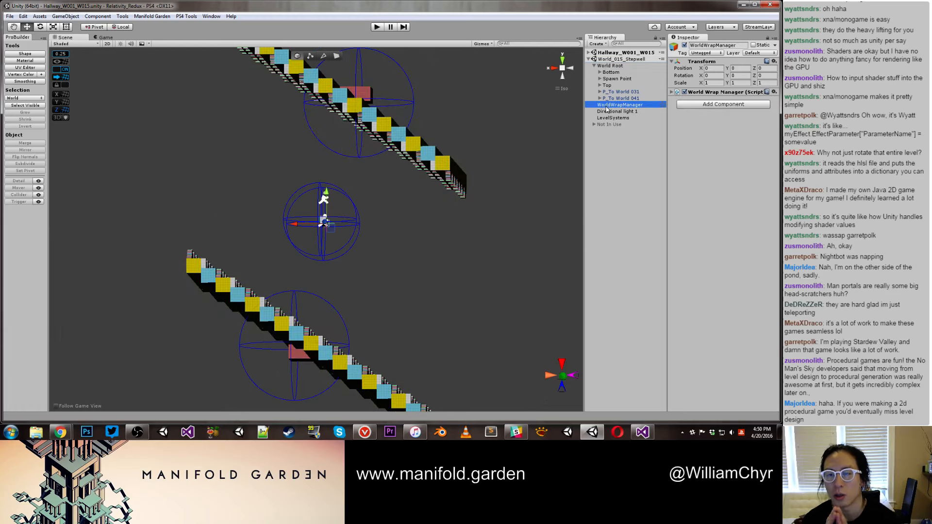
left_click(671, 92)
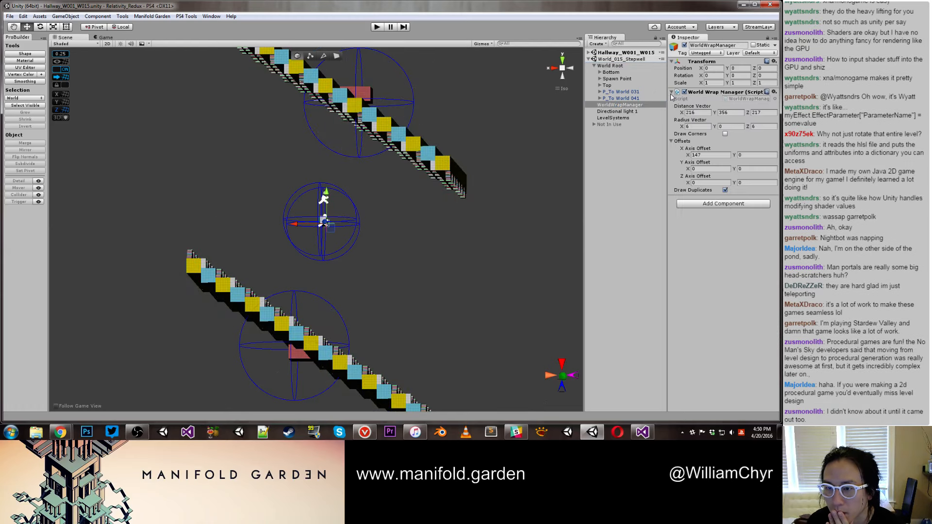
scroll(480, 328, "down", 5)
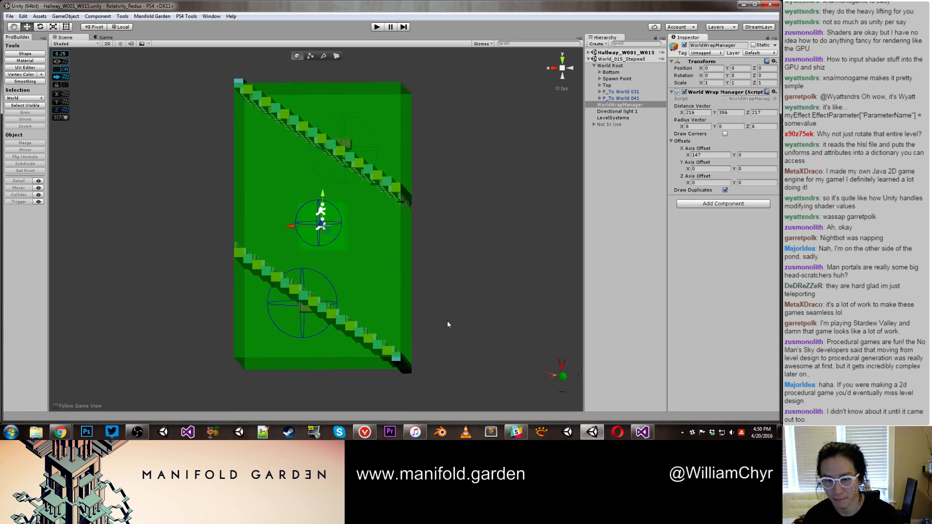
key("Print")
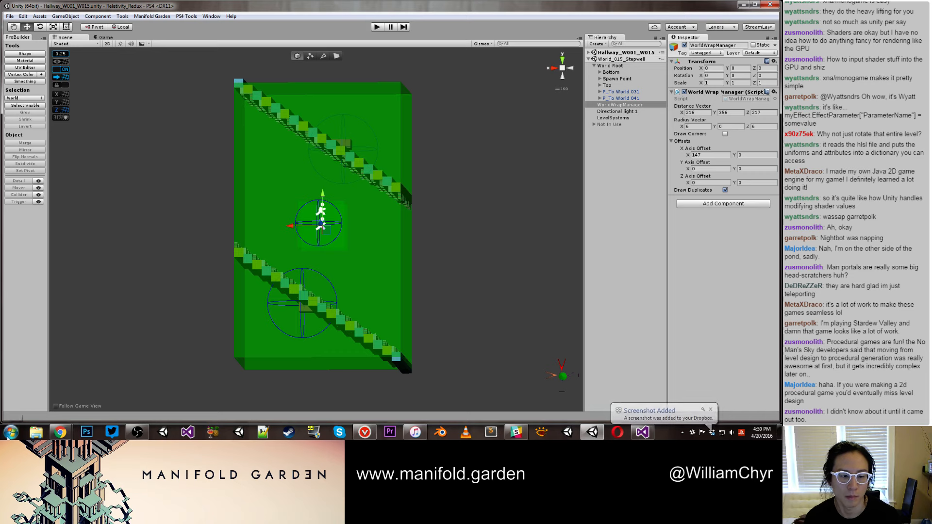
Step: Snip the stepwell view with its World Wrap Manager settings using Snipping Tool, and move the capture window aside
left_click(11, 432)
left_click(51, 210)
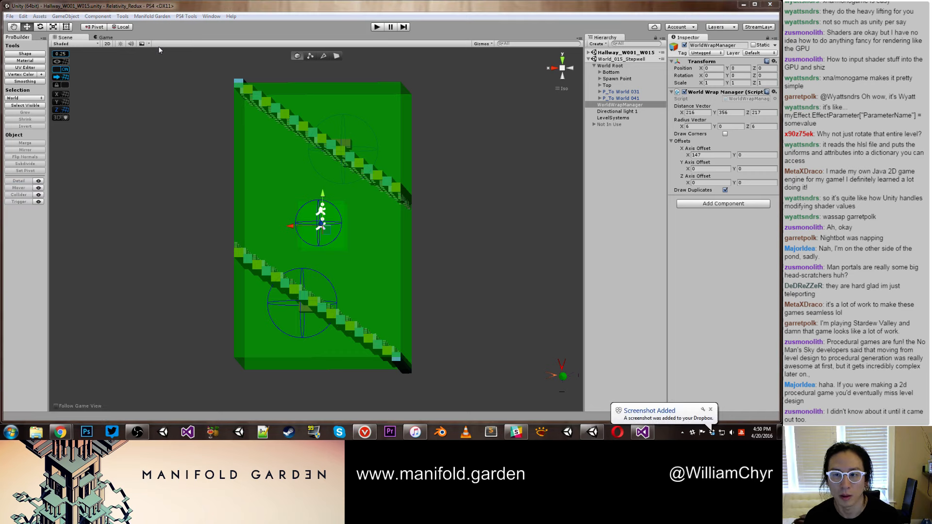
left_click_drag(156, 1, 771, 399)
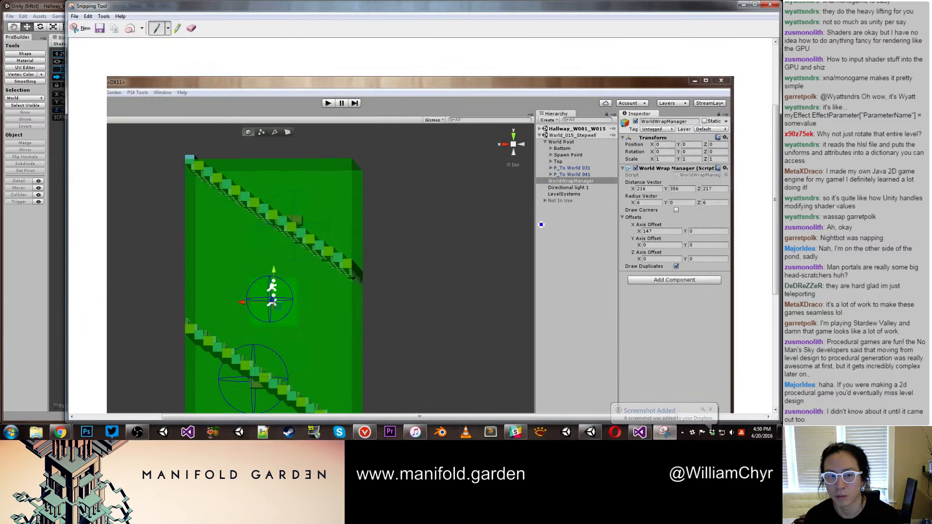
left_click_drag(452, 6, 782, 13)
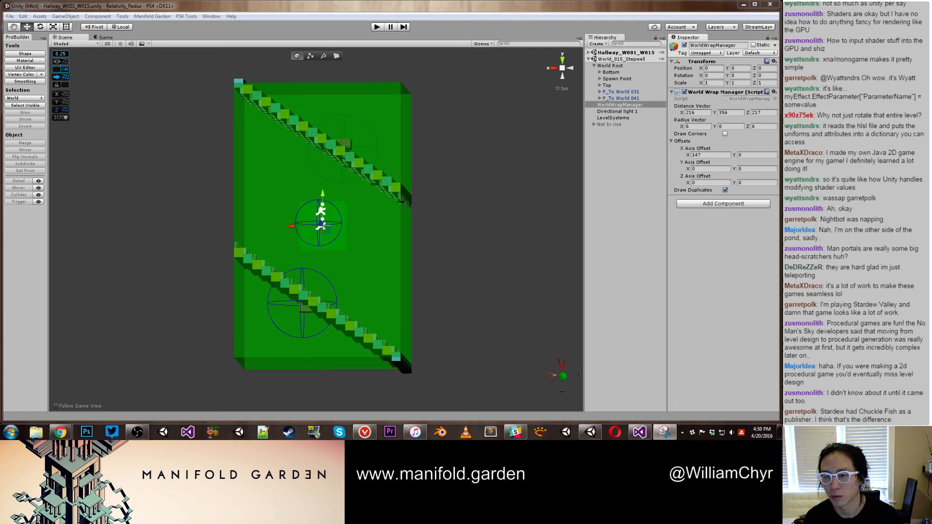
Step: Expand the Hallway_W001_W015 scene's object tree, locate Portal_To-World_015 inside the stepwell, and select and frame it
left_click(560, 172)
scroll(484, 183, "up", 5)
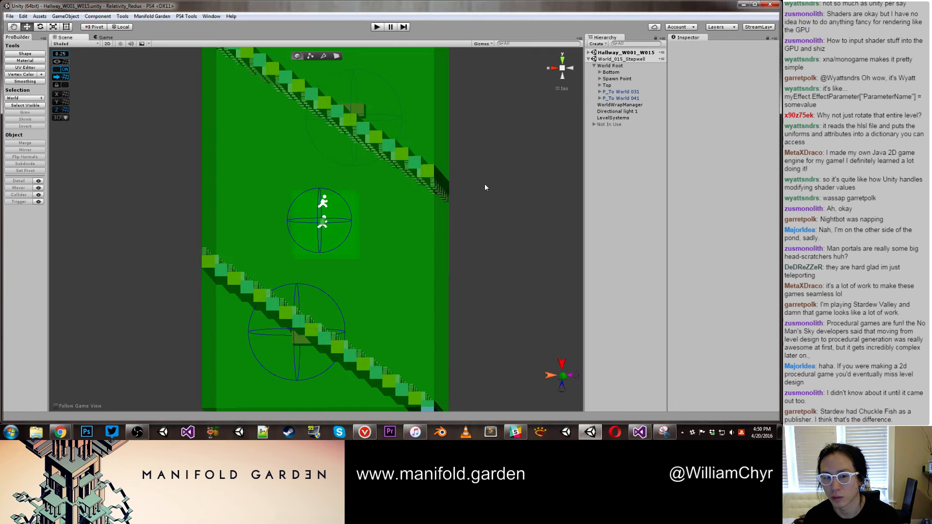
left_click(589, 53)
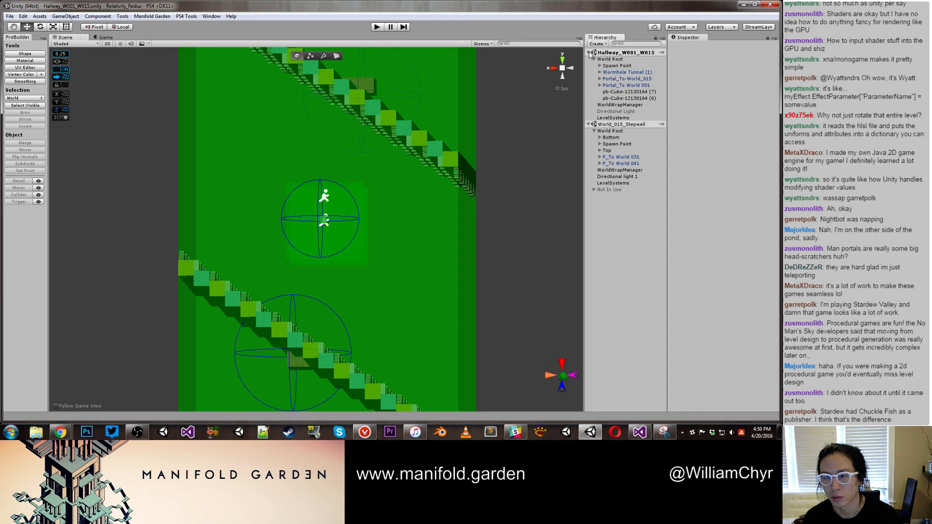
scroll(340, 190, "up", 10)
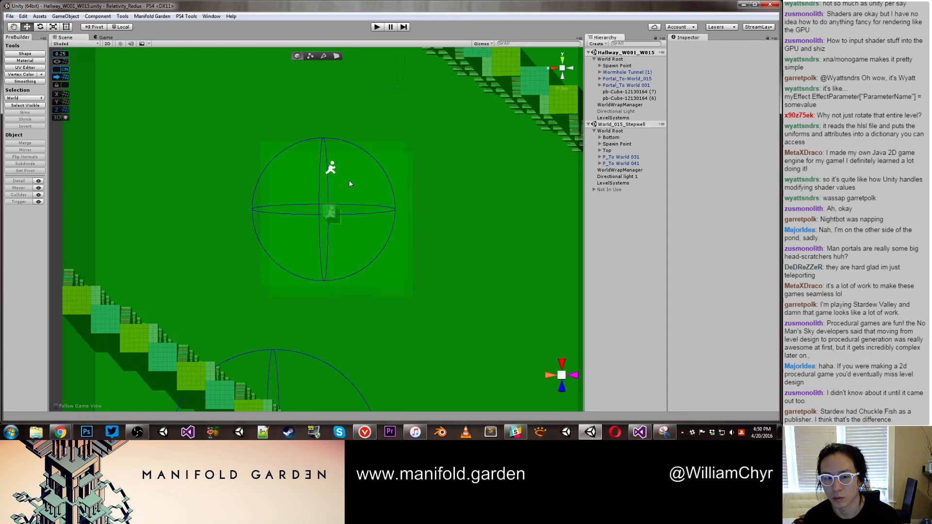
scroll(359, 182, "up", 10)
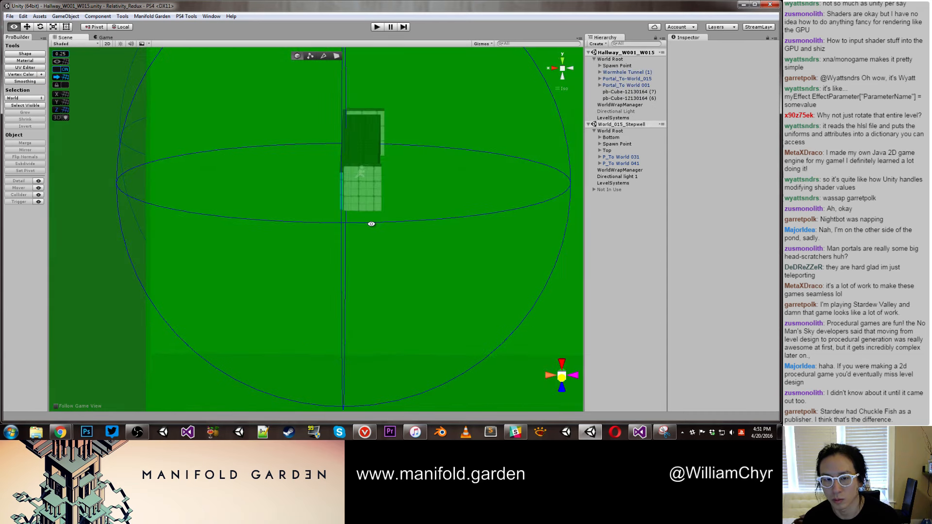
left_click_drag(368, 168, 231, 218, "alt")
left_click(200, 215)
key("f")
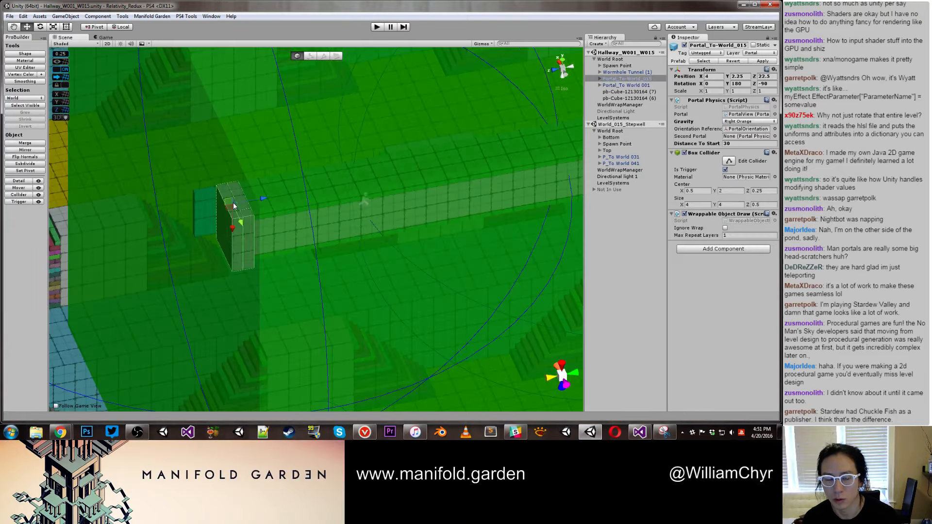
Step: Examine how Portal_To-World_015 and the hallway sit relative to the upper and lower stepwell stairs from several angles
left_click_drag(260, 313, 235, 240, "alt")
scroll(235, 244, "down", 15)
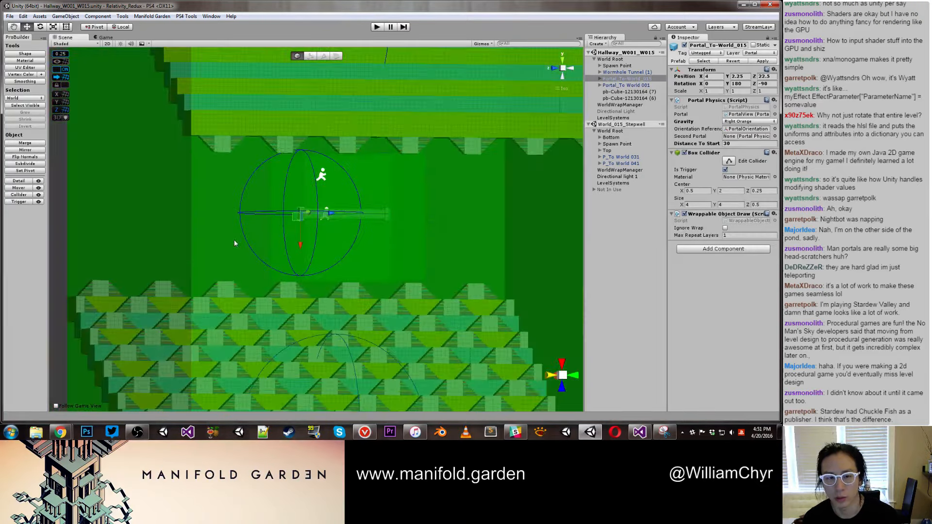
middle_click_drag(299, 290, 275, 275)
left_click_drag(275, 274, 384, 262, "alt")
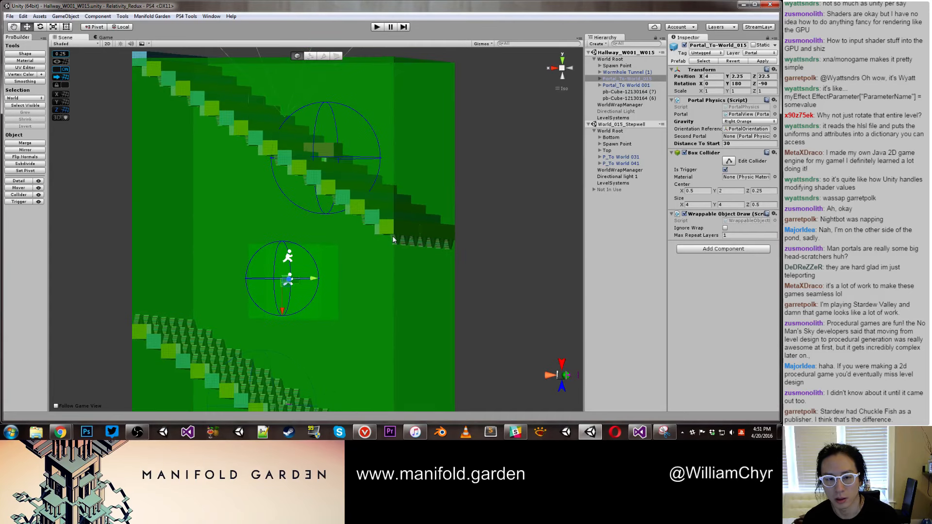
scroll(281, 280, "up", 12)
left_click_drag(279, 302, 238, 334, "alt")
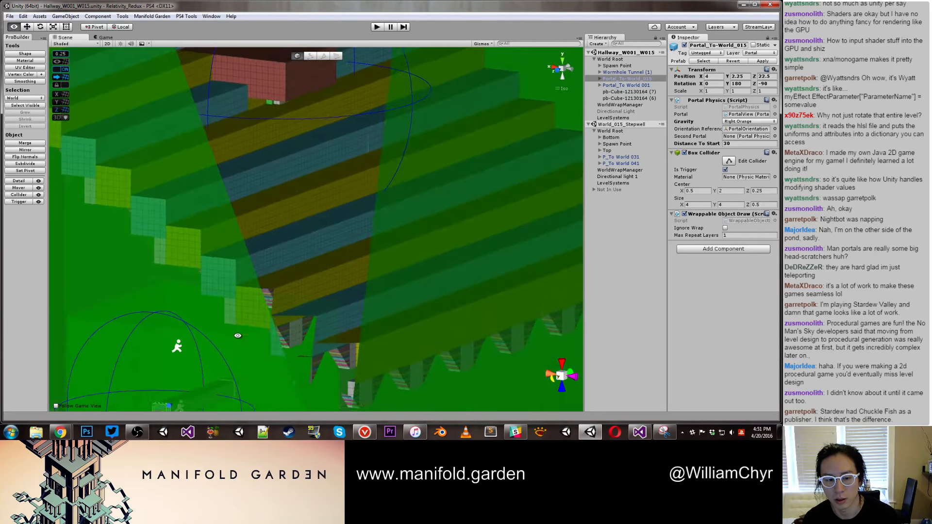
middle_click_drag(238, 334, 341, 206)
scroll(353, 203, "down", 5)
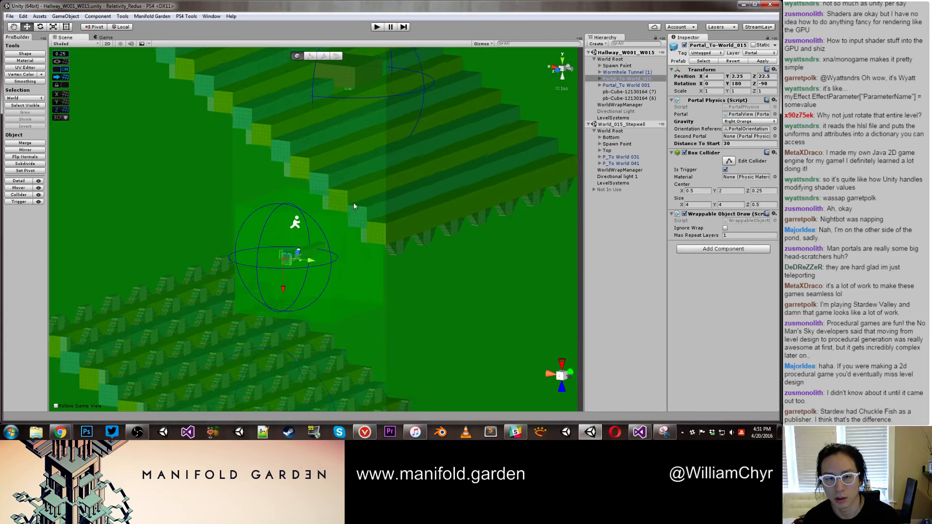
Step: Create an empty child object under World_015_Stepwell's World Root and make it the first child, above Bottom
left_click(605, 132)
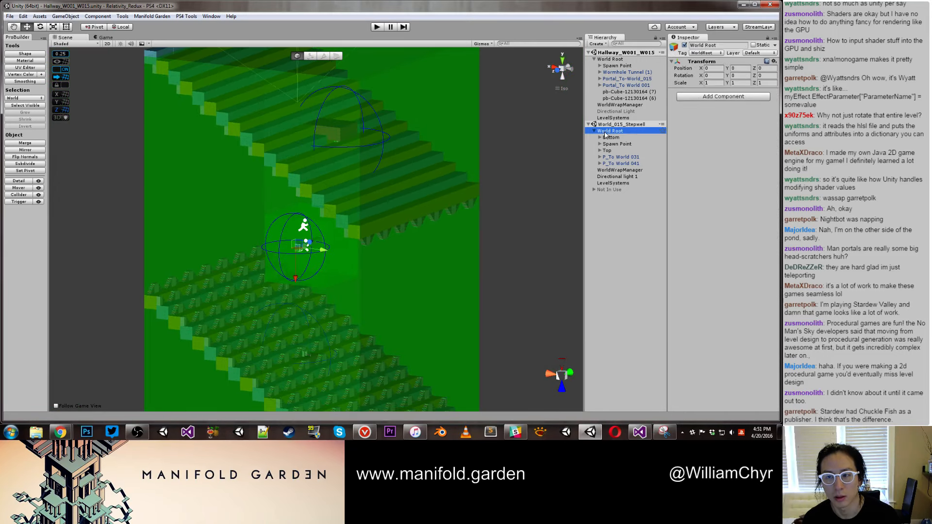
right_click(605, 134)
left_click(633, 210)
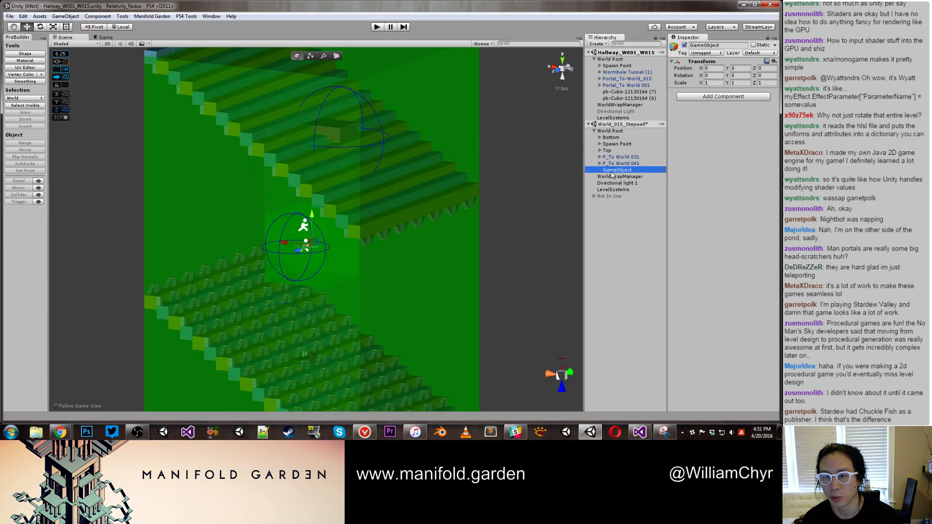
left_click_drag(609, 171, 617, 138)
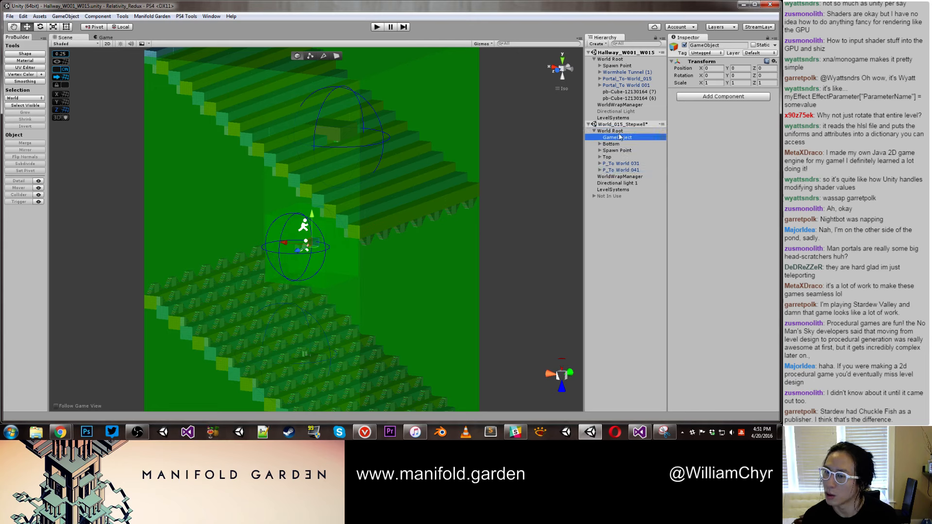
Step: Rename the new empty object as Stepwell Top and Bottom
left_click(722, 46)
type("Stepwe")
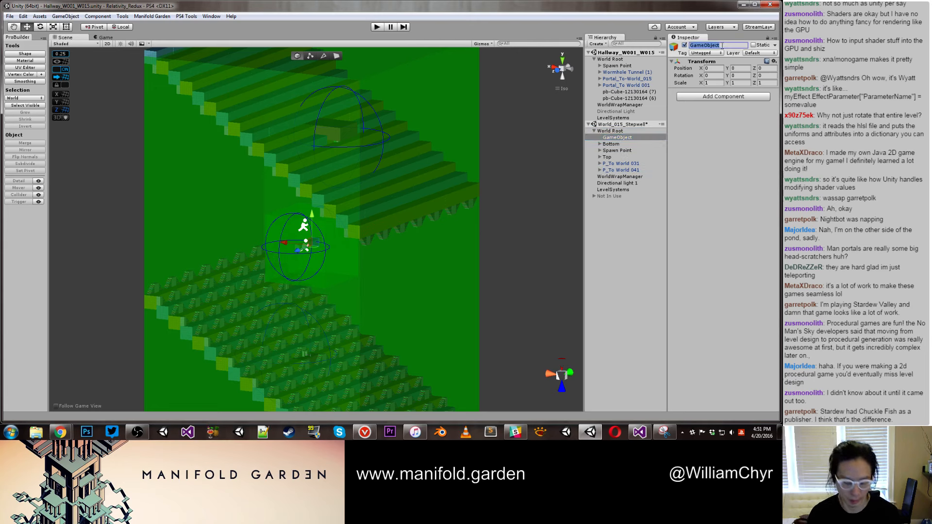
type("ll")
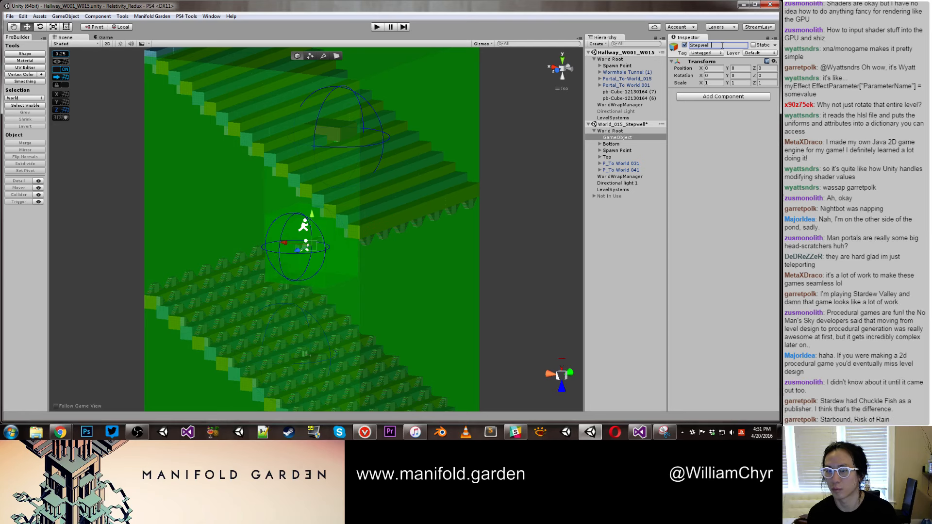
type(" Se")
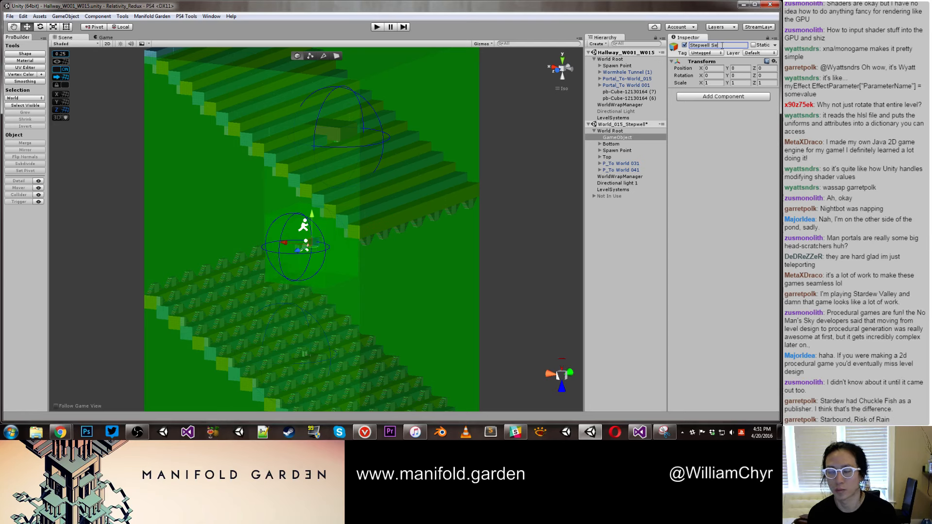
key("BackSpace")
key("BackSpace")
type("Top and GB")
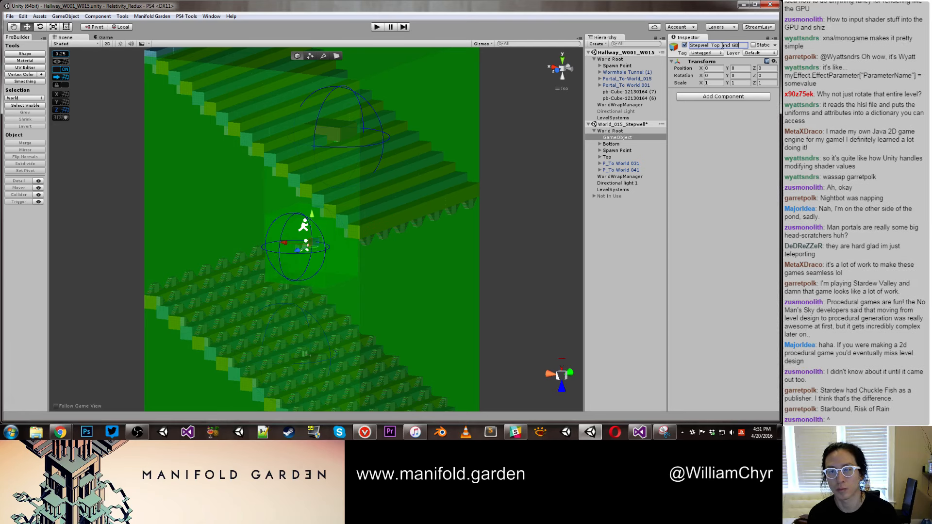
key("BackSpace")
key("BackSpace")
type("Bottom")
key("Return")
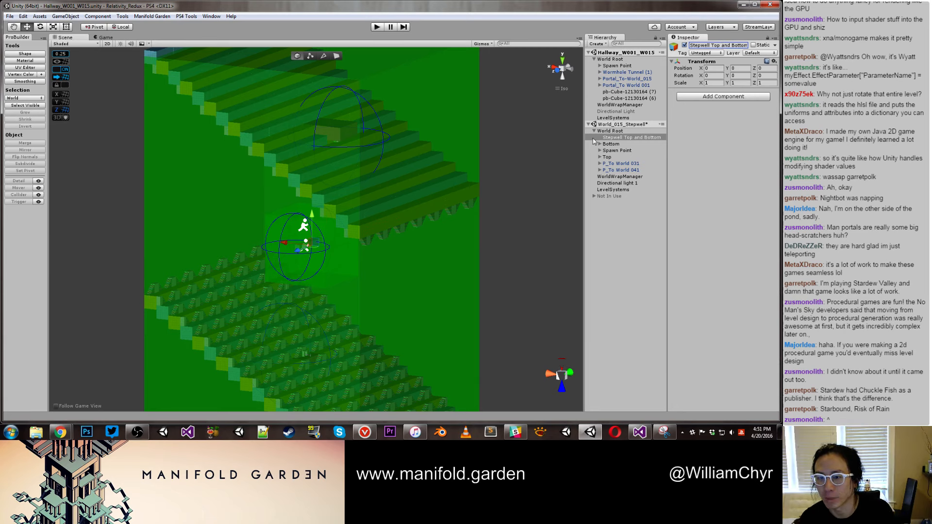
left_click(614, 144)
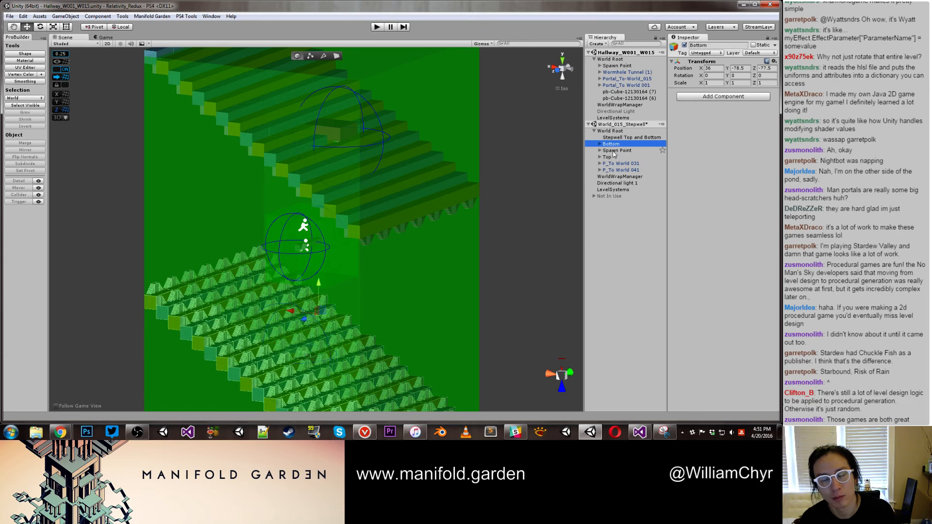
left_click(615, 151, "ctrl")
left_click(613, 157, "ctrl")
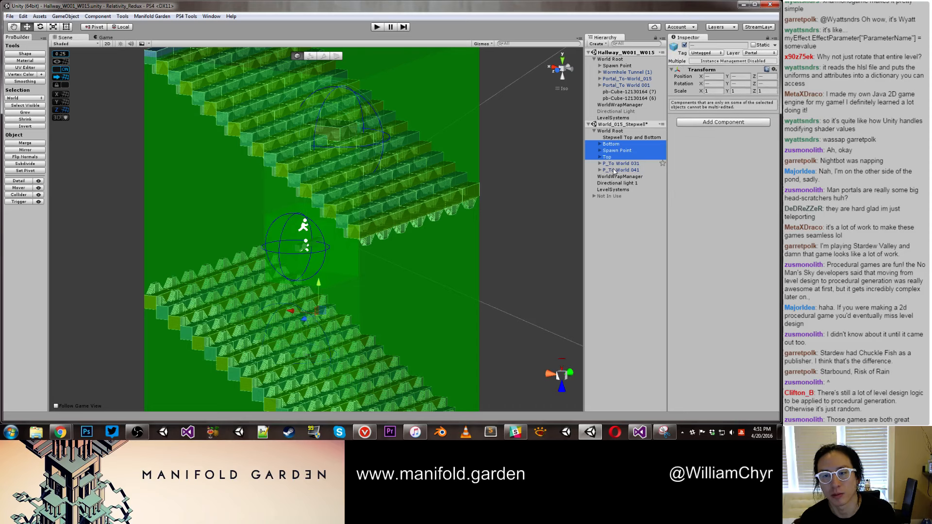
left_click(613, 165, "shift")
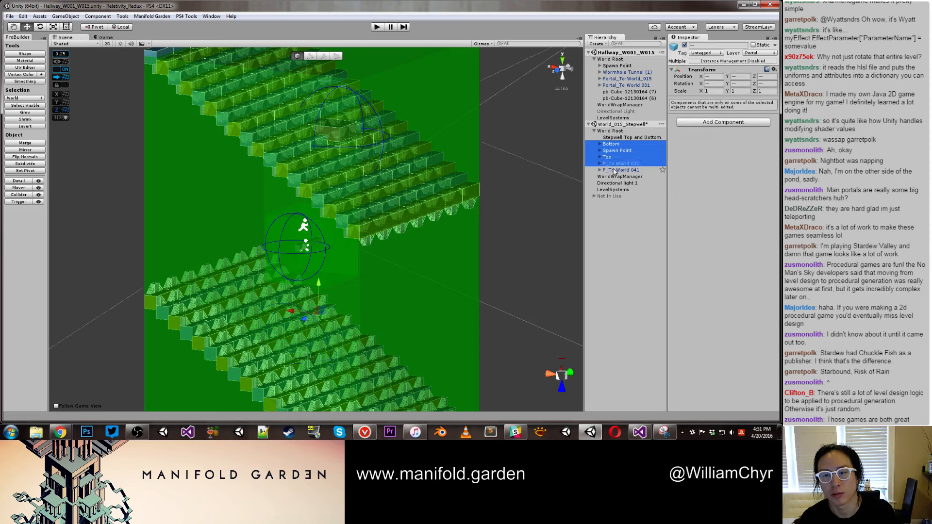
left_click(613, 170, "shift")
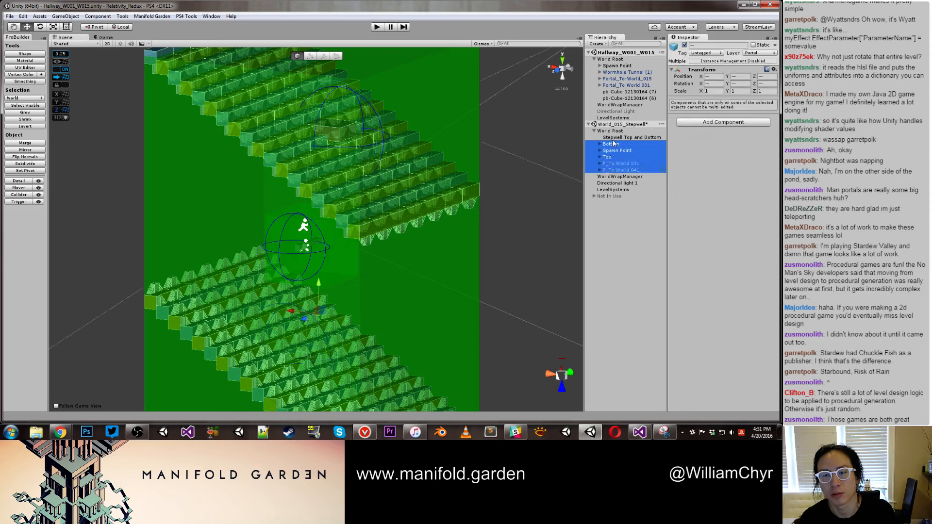
left_click(614, 138)
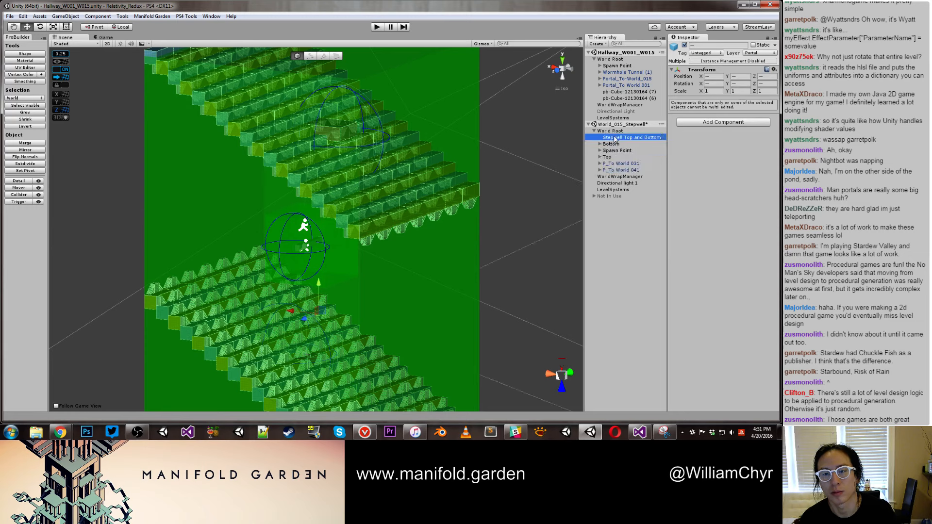
Step: Make Bottom a child of Stepwell Top and Bottom, and dismiss the scene save prompt without choosing an option
left_click(612, 145)
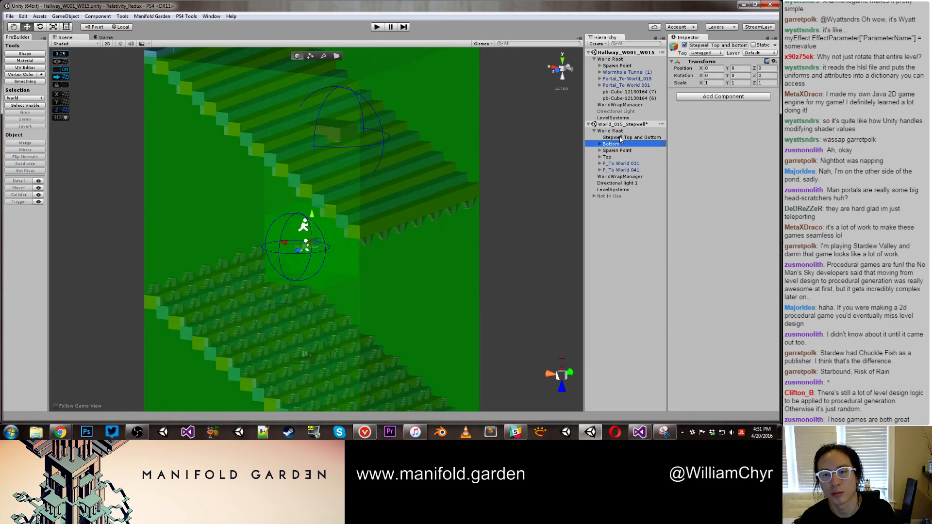
left_click(620, 138)
mouse_move(611, 145)
left_mouse_down()
mouse_move(625, 149)
mouse_move(628, 139)
mouse_move(613, 150)
left_mouse_up()
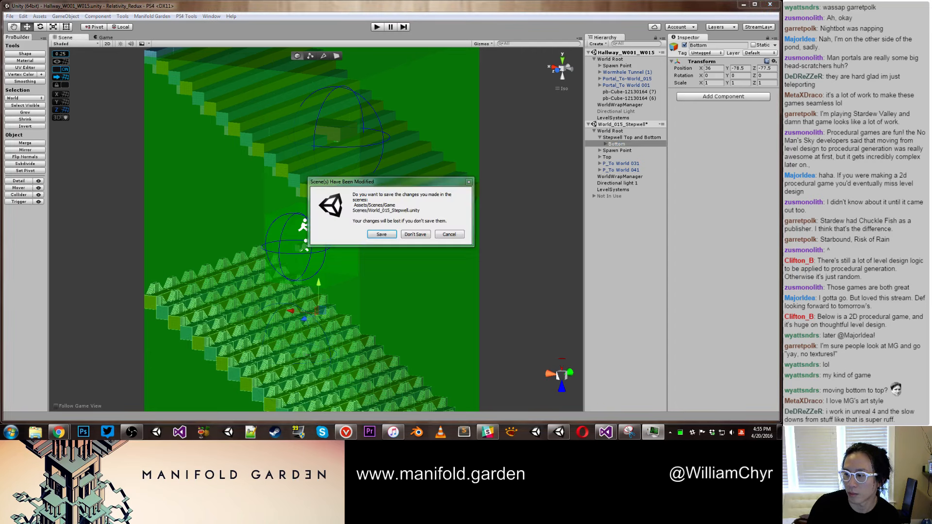
left_click(468, 183)
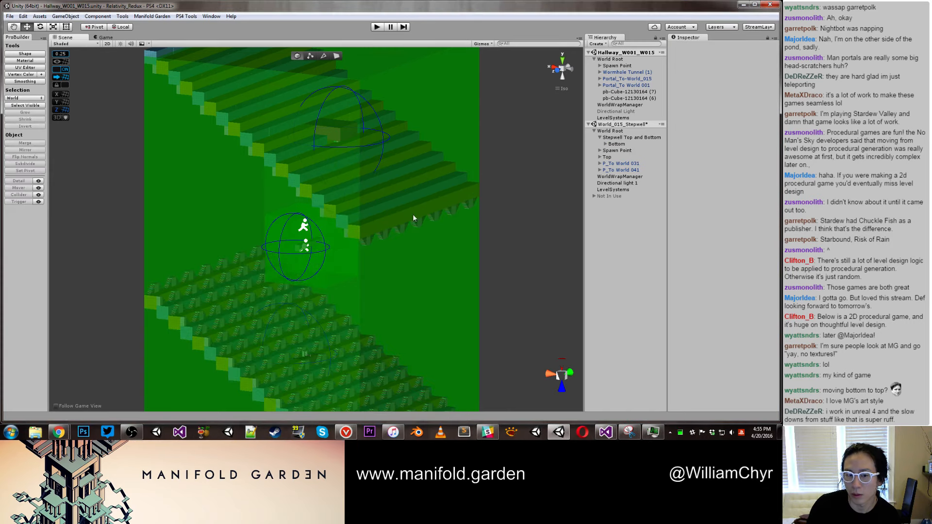
Step: Make Top a child of Stepwell Top and Bottom, alongside Bottom, and clear the selection
left_click(616, 144)
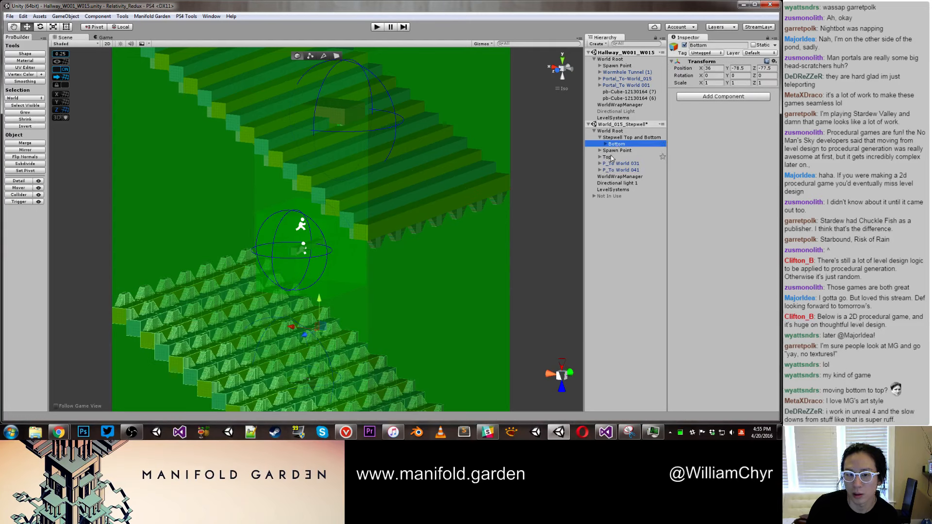
left_click(611, 158)
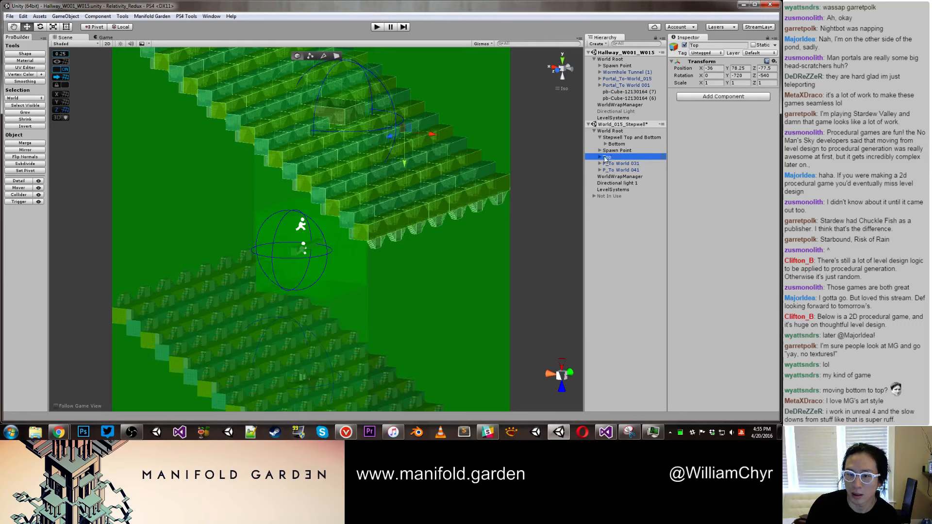
left_click_drag(611, 157, 630, 140)
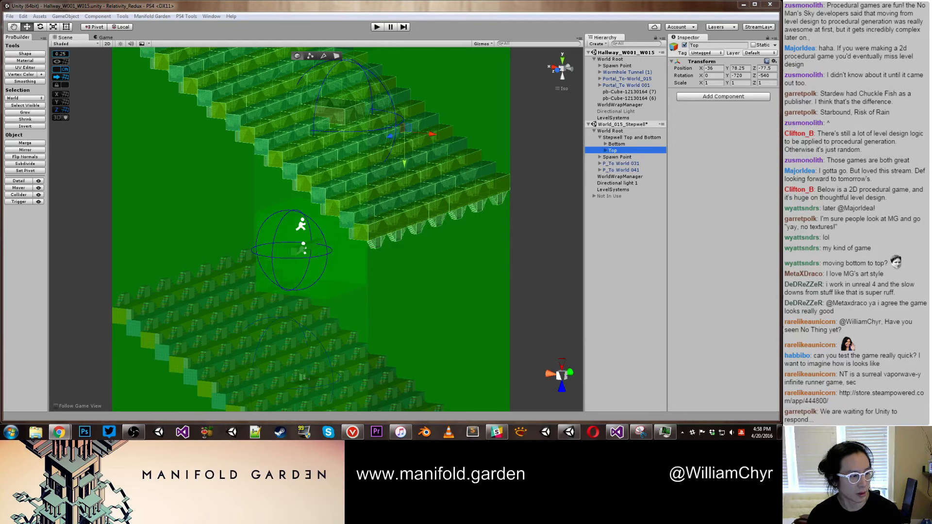
left_click(604, 232)
left_click_drag(524, 152, 528, 198, "alt")
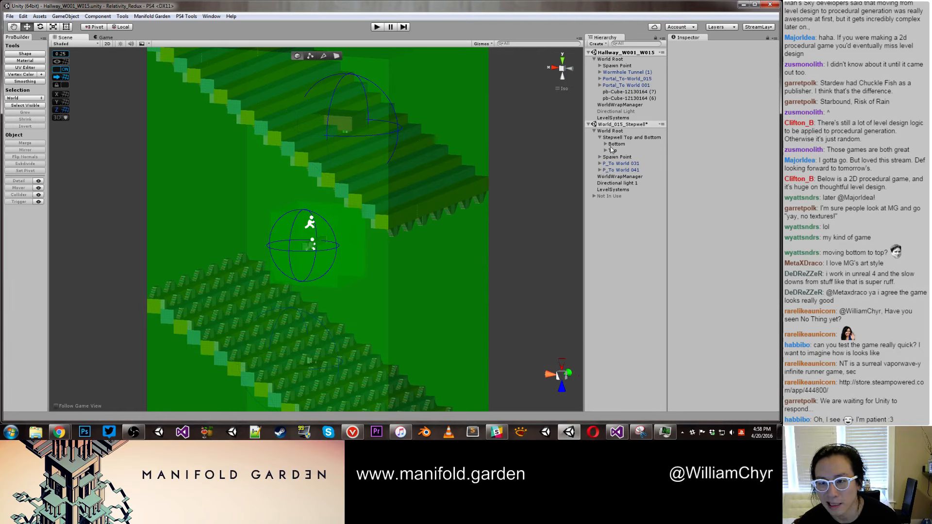
Step: Rotate the Stepwell Top and Bottom group to a rotation of X 90, Y 0, Z -90
left_click(619, 126)
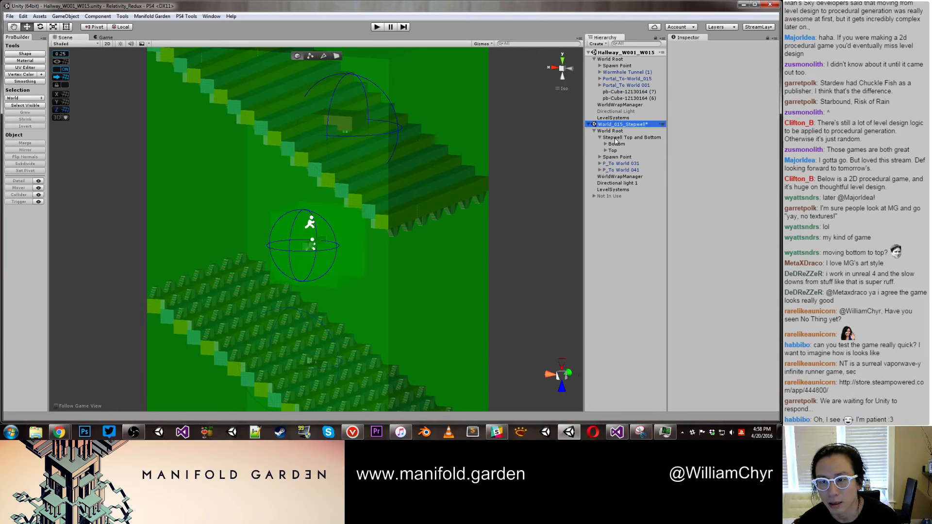
left_click(617, 138)
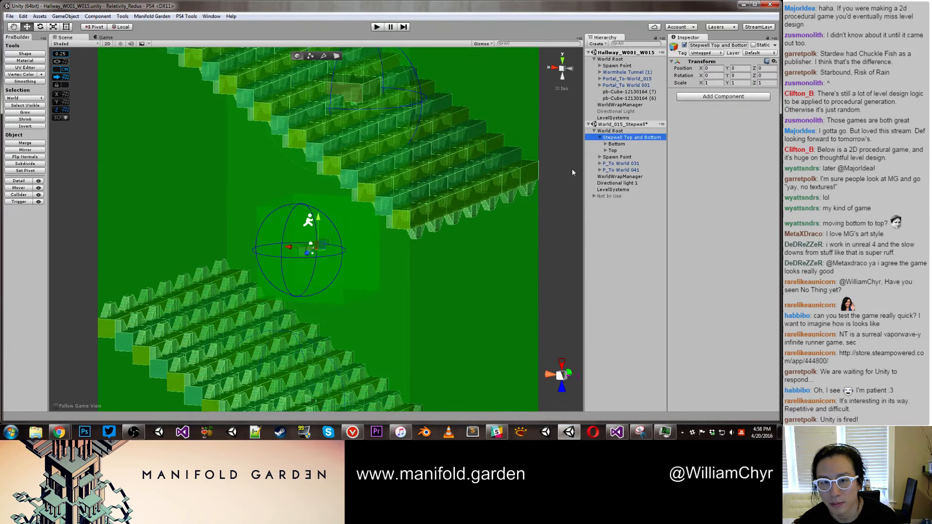
scroll(366, 198, "down", 3)
scroll(365, 196, "down", 3)
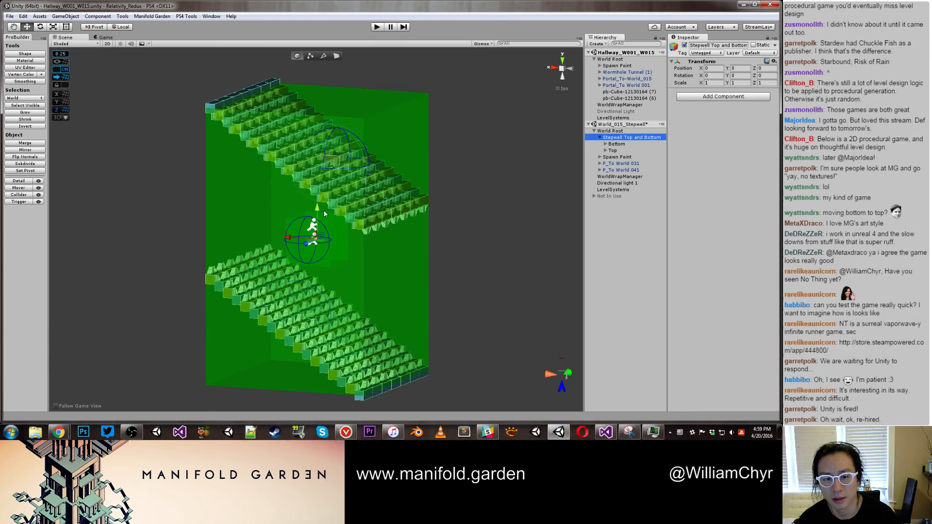
key("e")
left_click(344, 230)
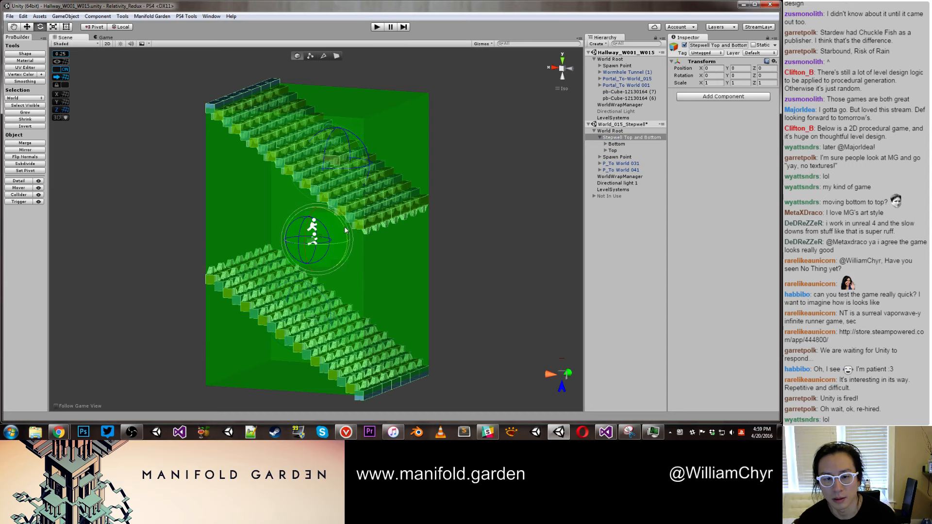
left_click_drag(351, 281, 350, 328)
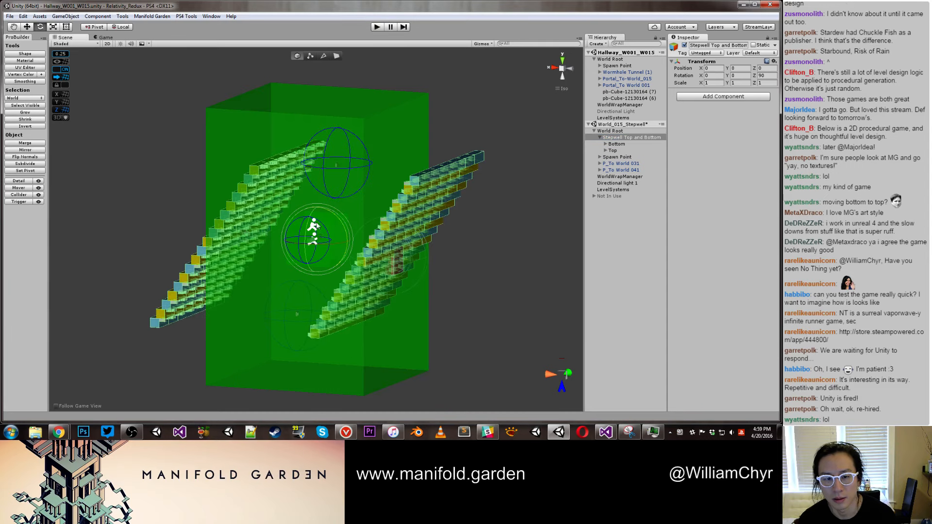
left_click_drag(311, 215, 306, 281, "ctrl")
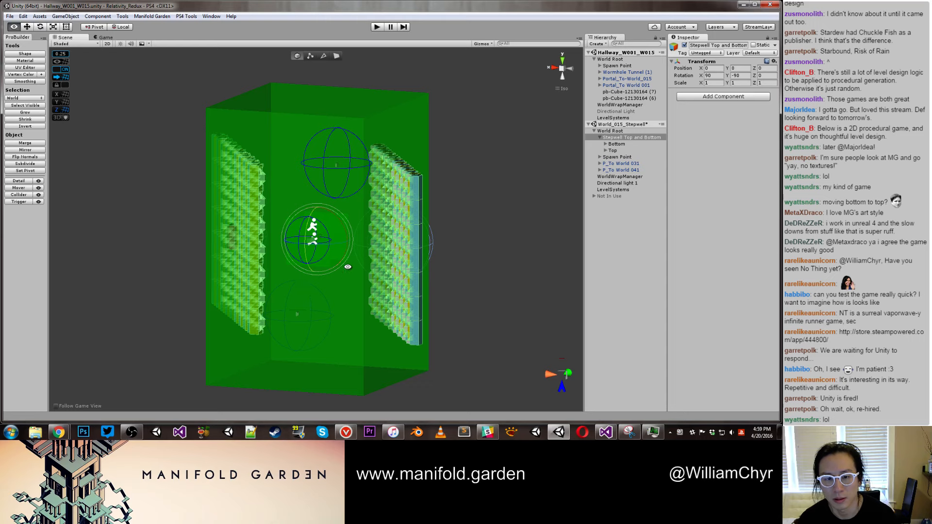
Step: Examine the reoriented stairs against the hallway and the Portal_To-World_015 object at its end
left_click_drag(348, 267, 428, 139, "alt")
left_click(505, 192)
scroll(507, 194, "up", 5)
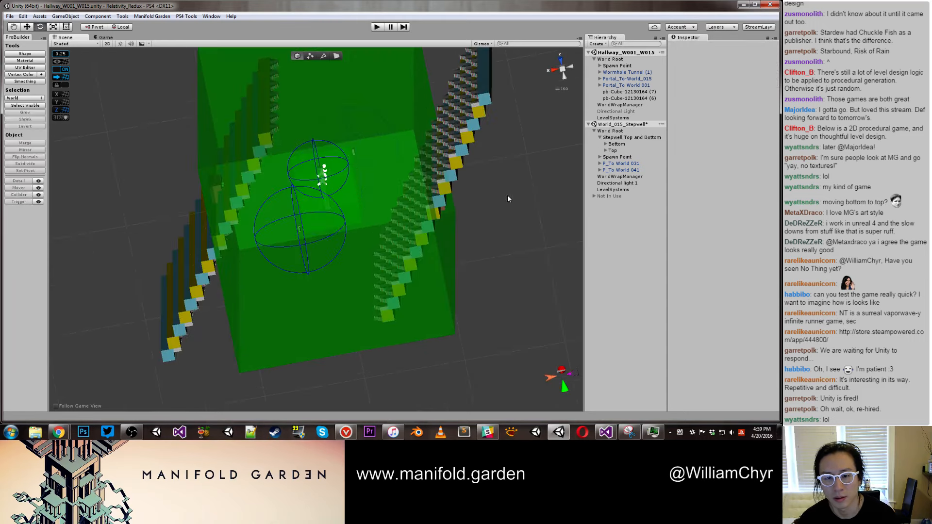
left_click_drag(508, 194, 353, 226, "alt")
middle_click_drag(353, 226, 362, 291)
left_click_drag(362, 291, 340, 163, "alt")
scroll(342, 222, "up", 10)
left_click(342, 193)
left_click(334, 122)
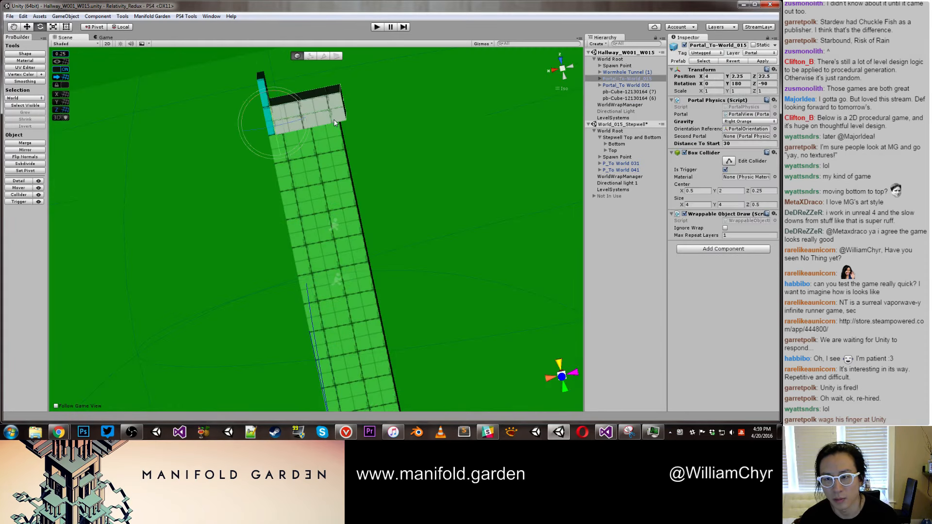
scroll(328, 121, "down", 10)
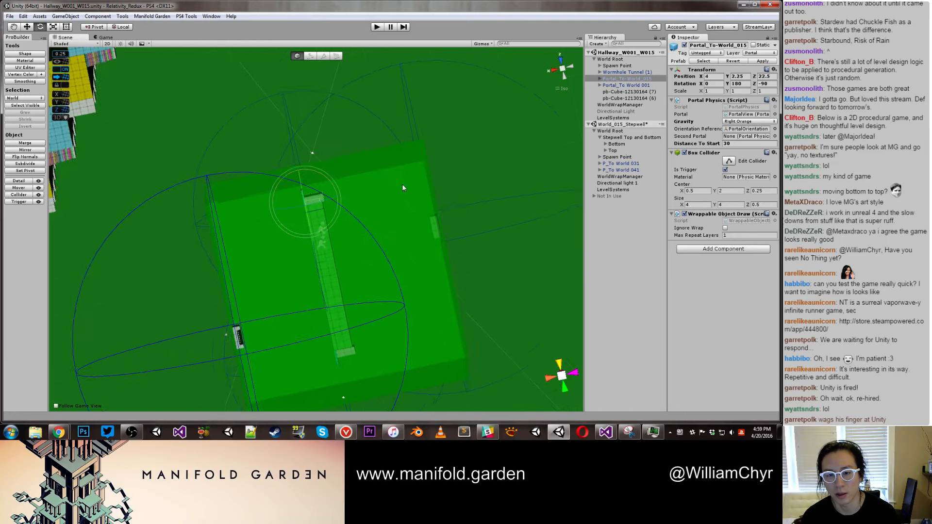
left_click_drag(403, 188, 291, 253, "alt")
scroll(310, 166, "down", 3)
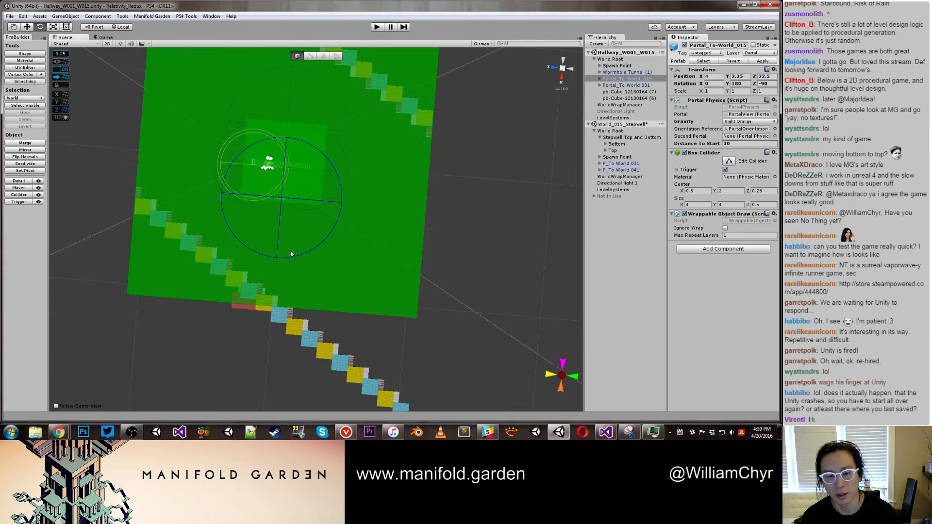
Step: Rotate the Stepwell Top and Bottom group further, to X -90, Y 0, Z -270, and check the slope of the stairs
left_click(621, 137)
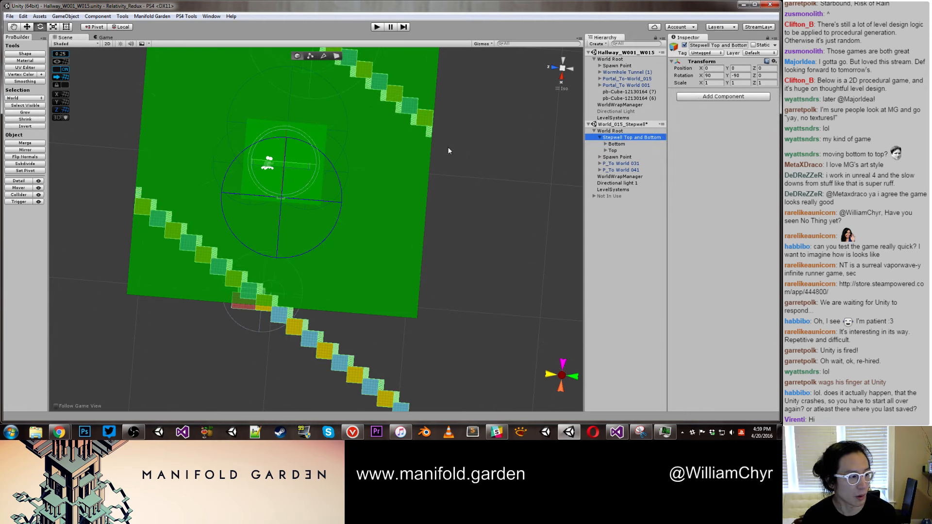
key("f")
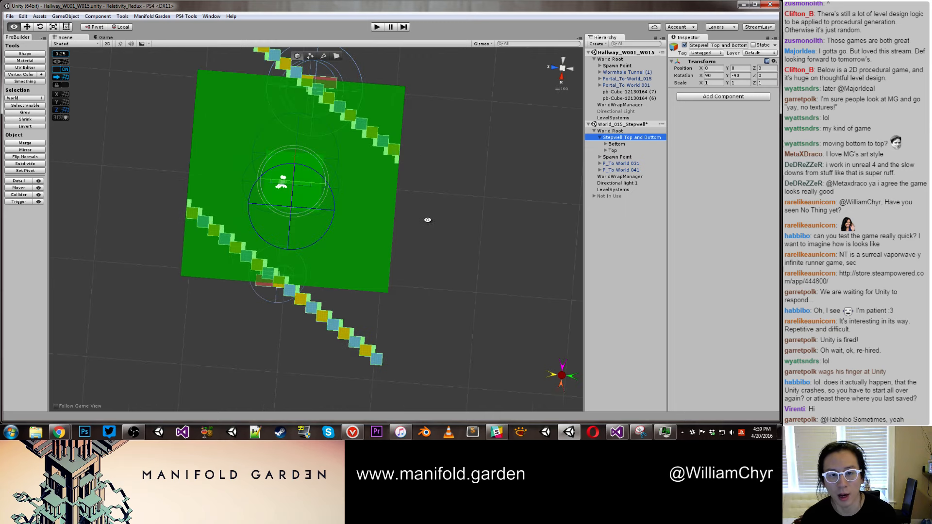
left_click_drag(428, 220, 362, 217, "alt")
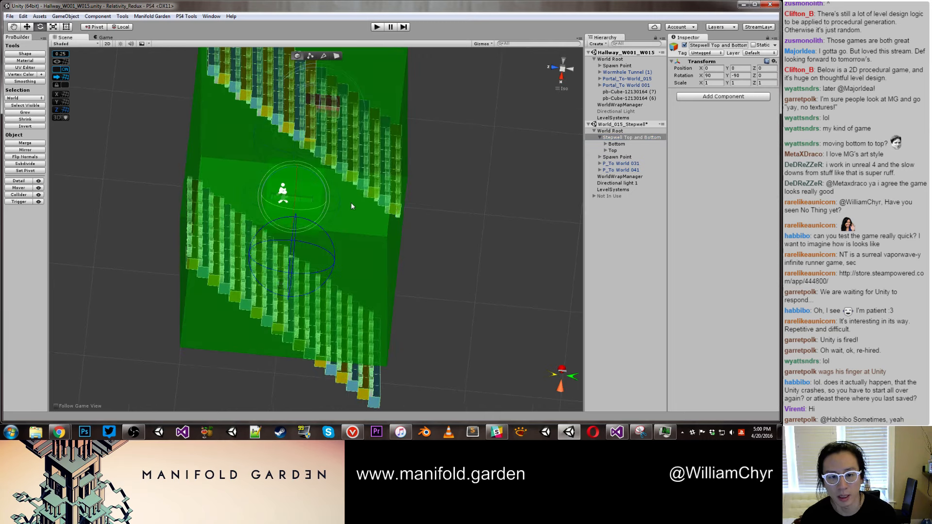
key("ctrl+r")
key("ctrl+r")
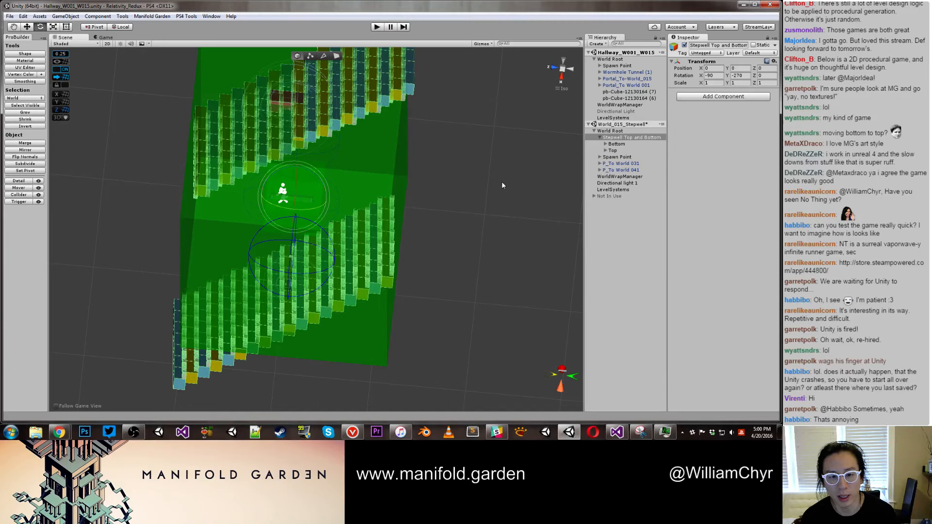
left_click(502, 190)
left_click_drag(502, 190, 459, 191, "alt")
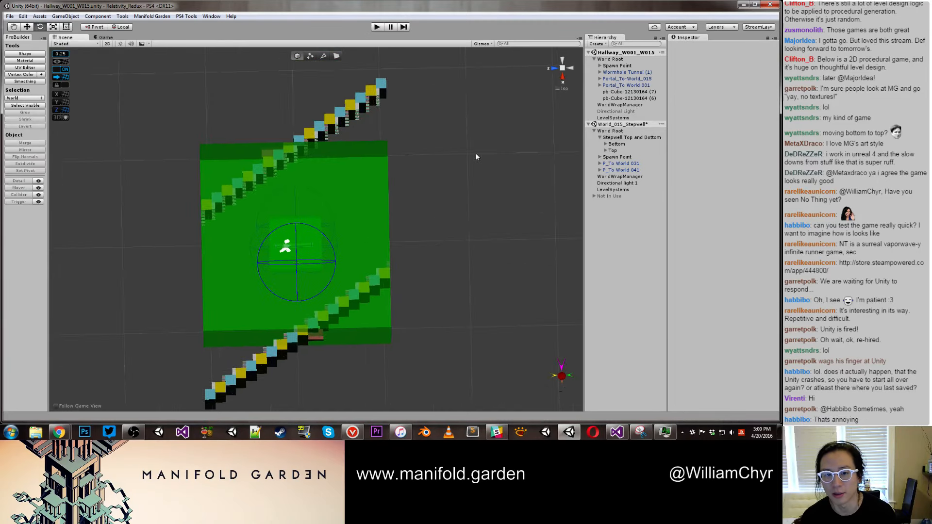
left_click_drag(427, 155, 427, 156, "alt")
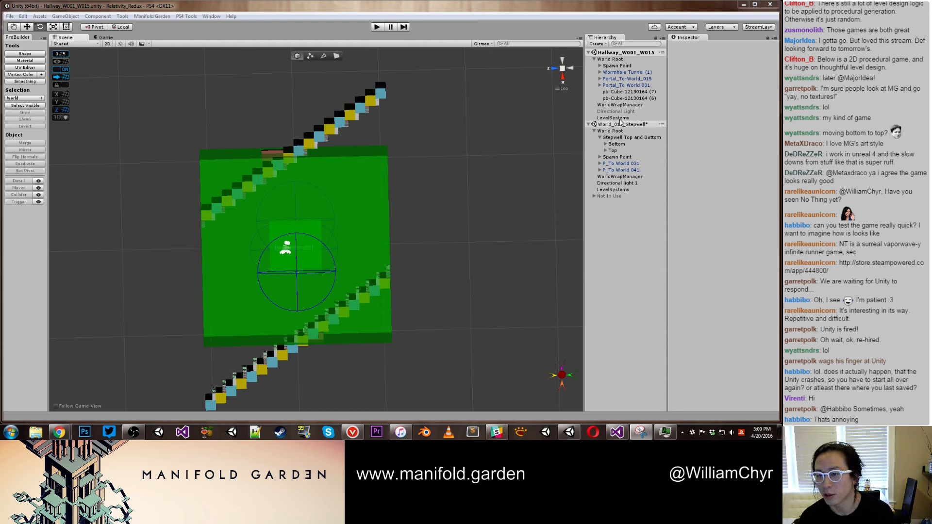
Step: Set the Distance Vector of the stepwell scene's WorldWrapManager to 356 in X and 216 in Y
left_click(611, 178)
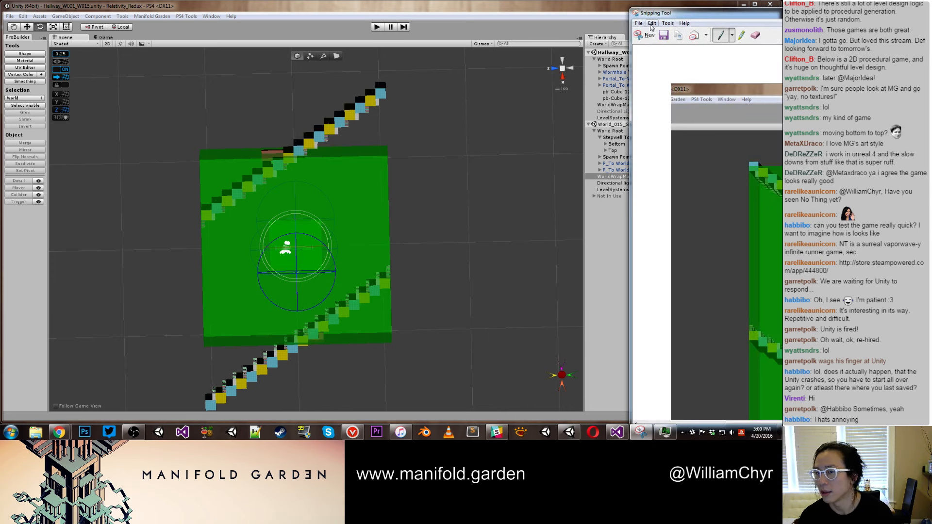
left_click(612, 15)
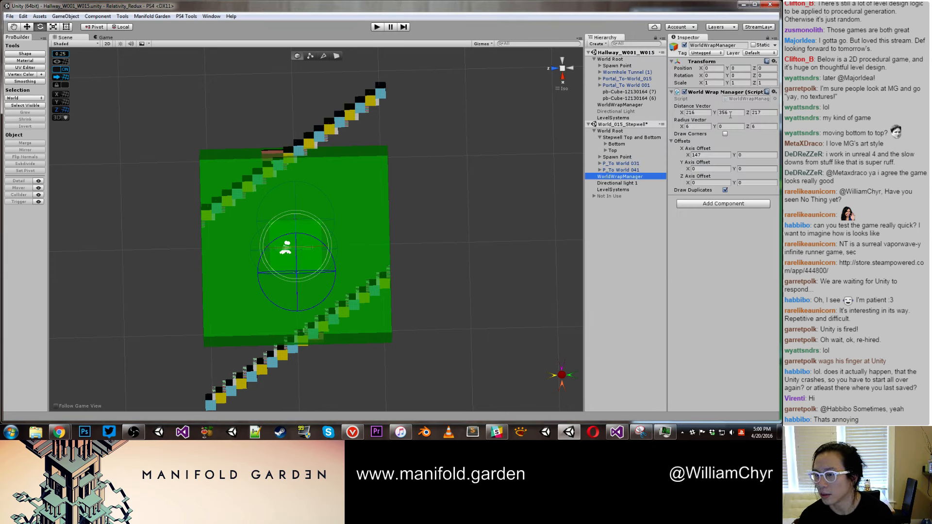
left_click(705, 113)
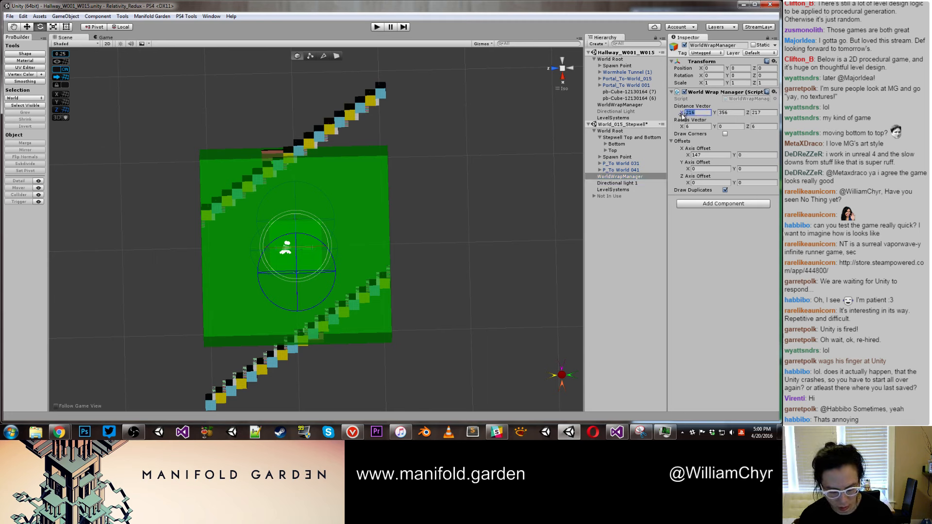
type("356")
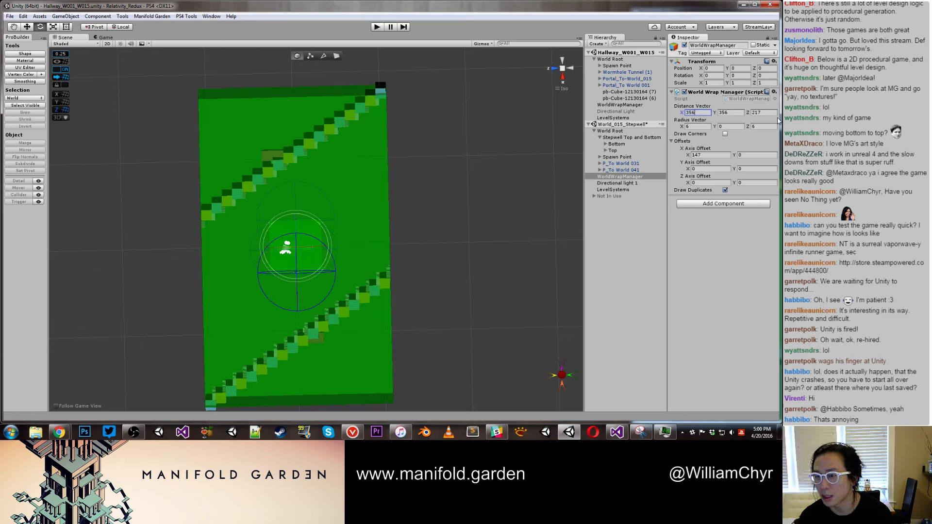
left_click(741, 113)
type("216")
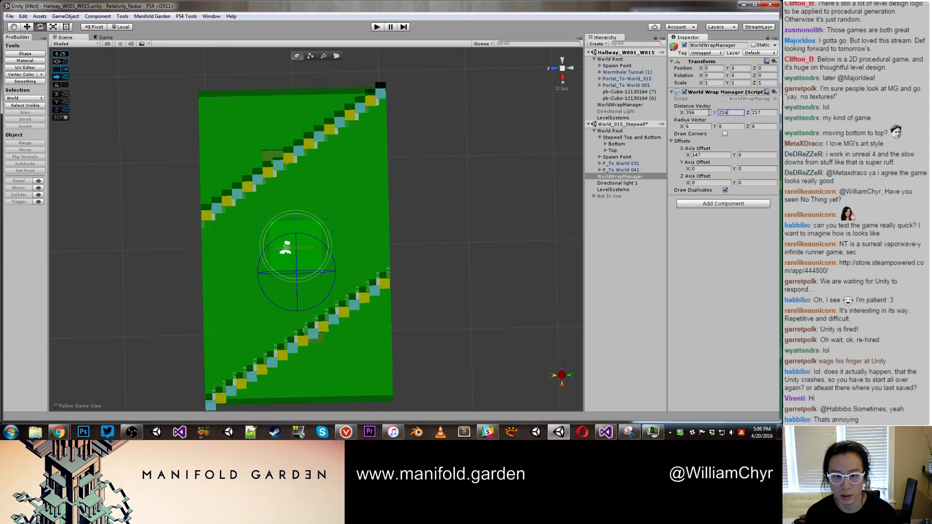
Step: Set the Distance Vector of the stepwell's WorldWrapManager to 217 in Y and 216 in Z, and clear the selection
left_click_drag(374, 262, 543, 251, "alt")
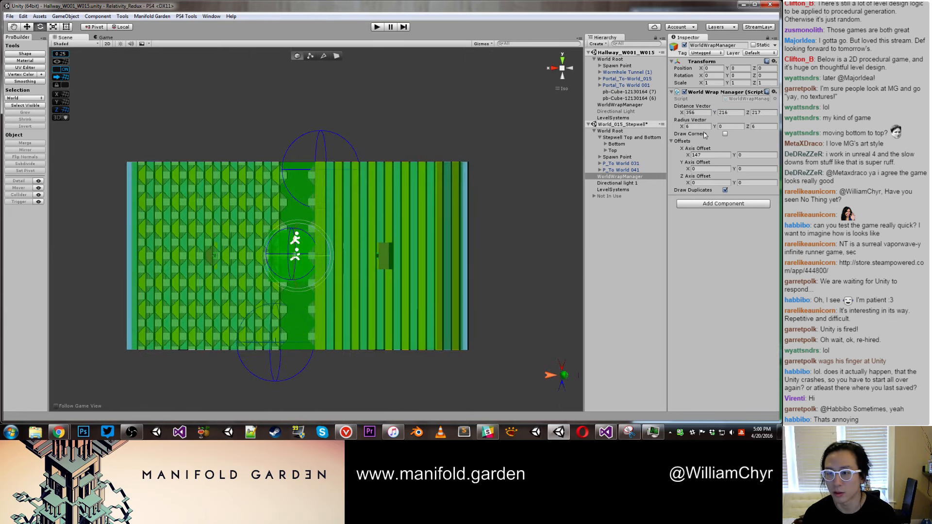
left_click(734, 113)
type("217")
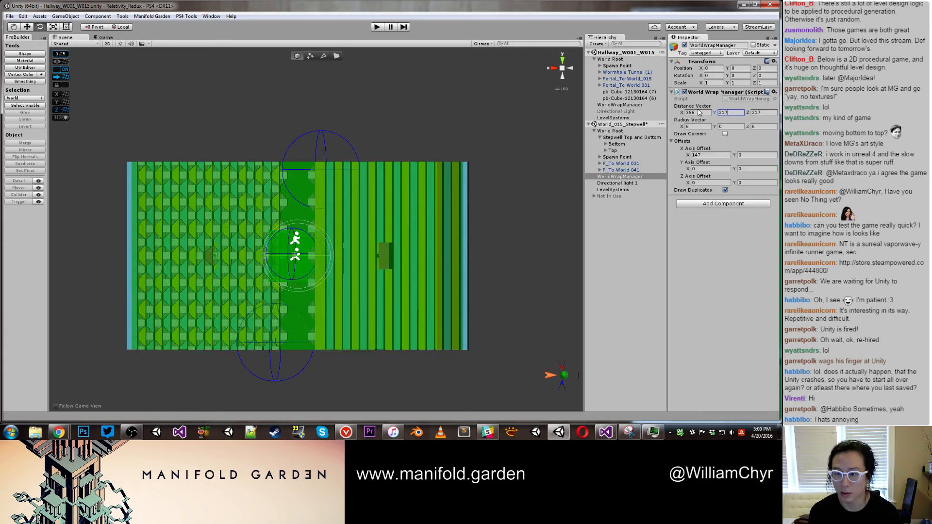
key("Tab")
type("216")
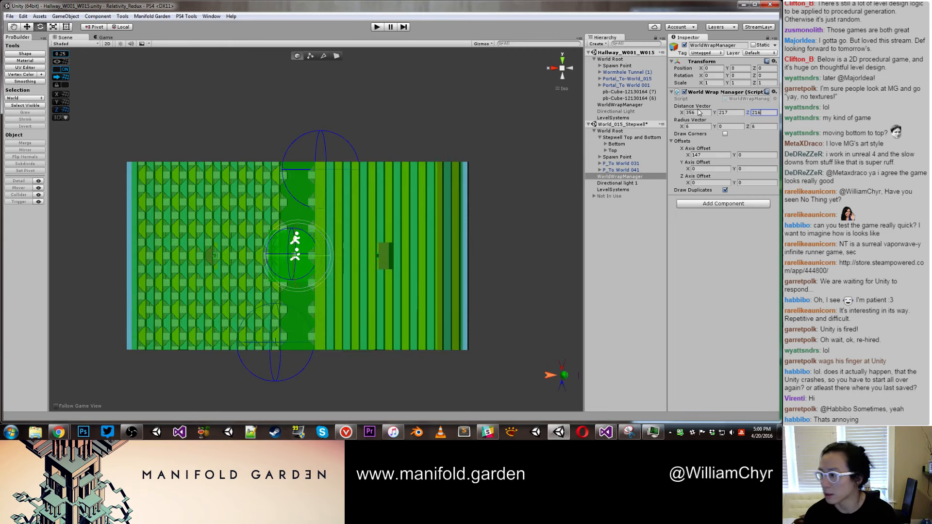
left_click_drag(534, 276, 444, 193, "alt")
scroll(442, 194, "up", 3)
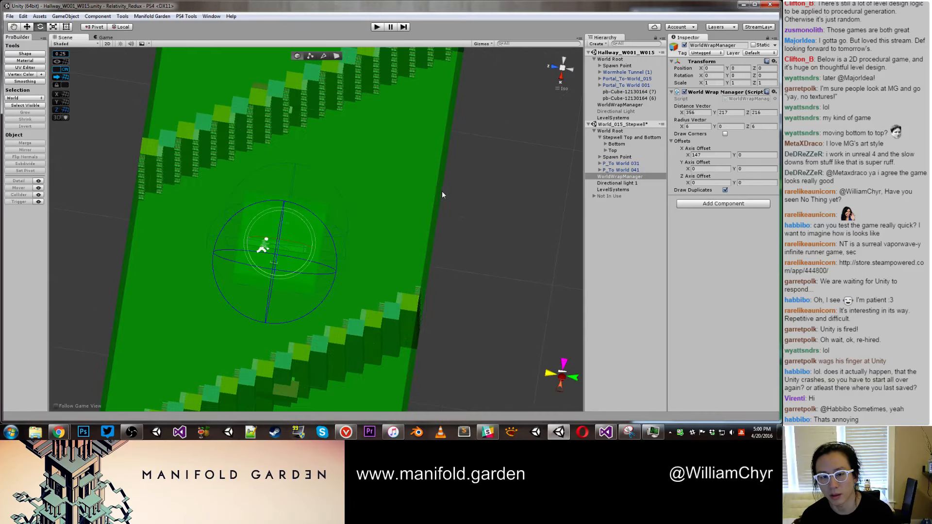
left_click(459, 194)
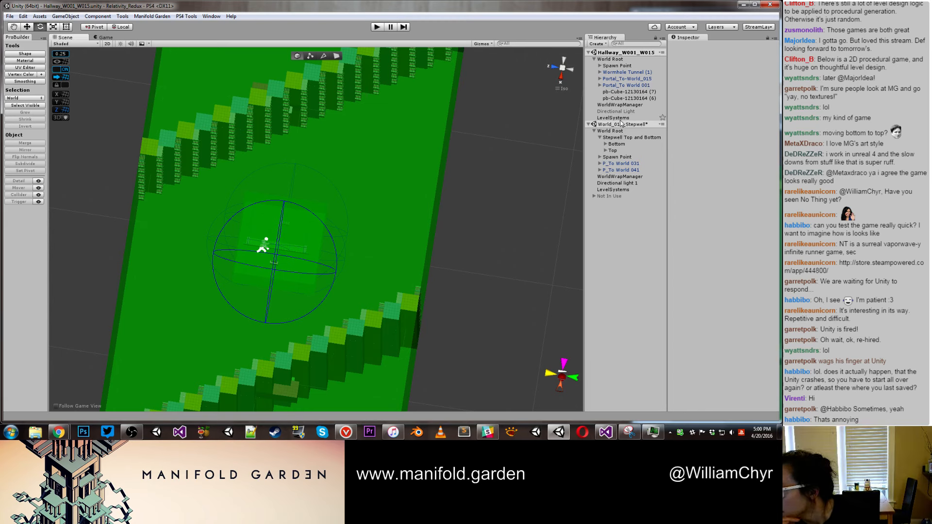
Step: Copy the X Axis Offset's X value of 147 into the Z Axis Offset's X value of the stepwell's WorldWrapManager
left_click(621, 177)
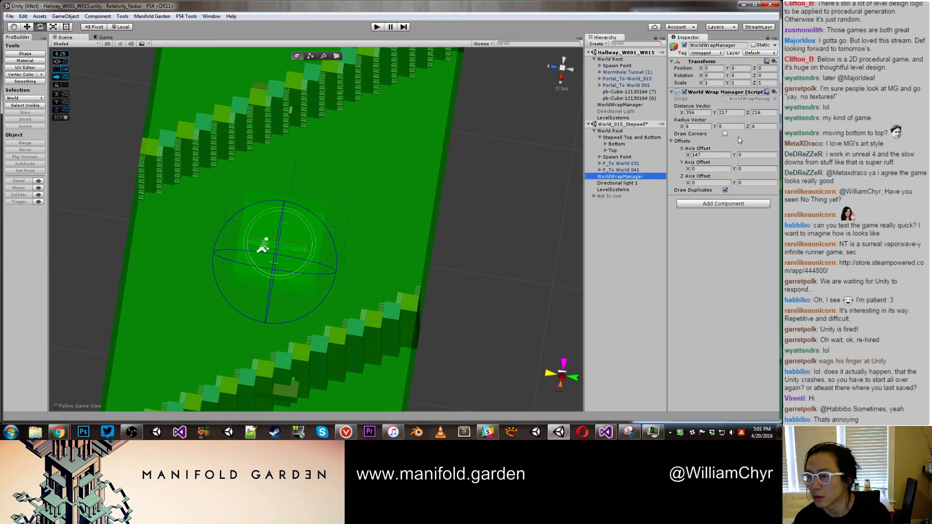
left_click(713, 155)
key("ctrl+c")
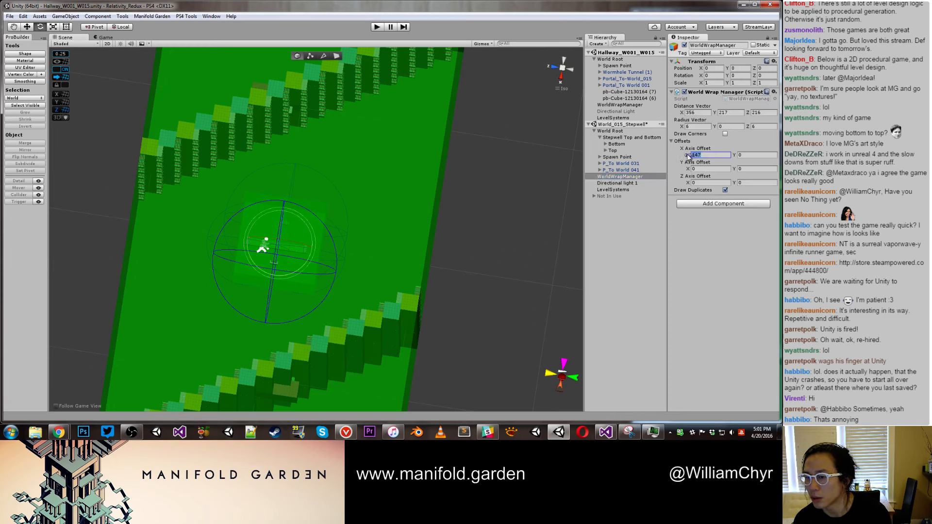
left_click(707, 182)
key("ctrl+v")
left_click(705, 149)
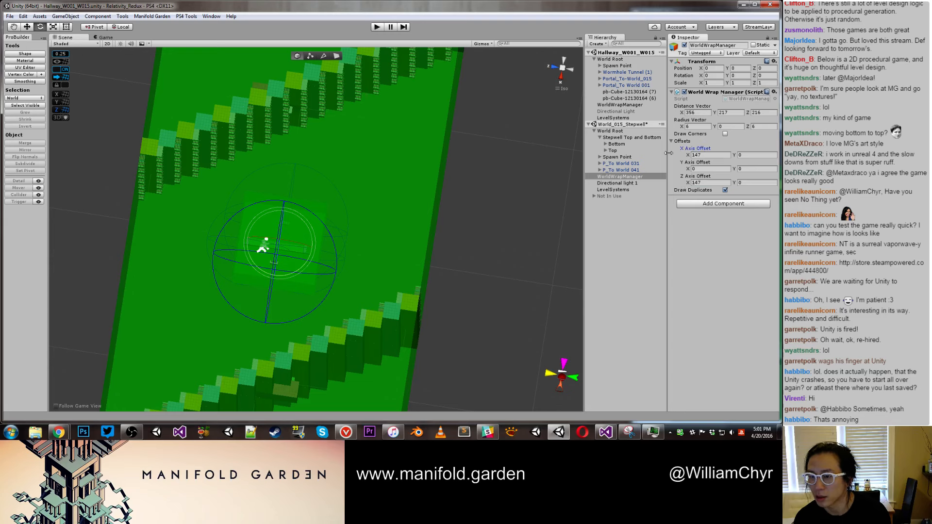
left_click(708, 155)
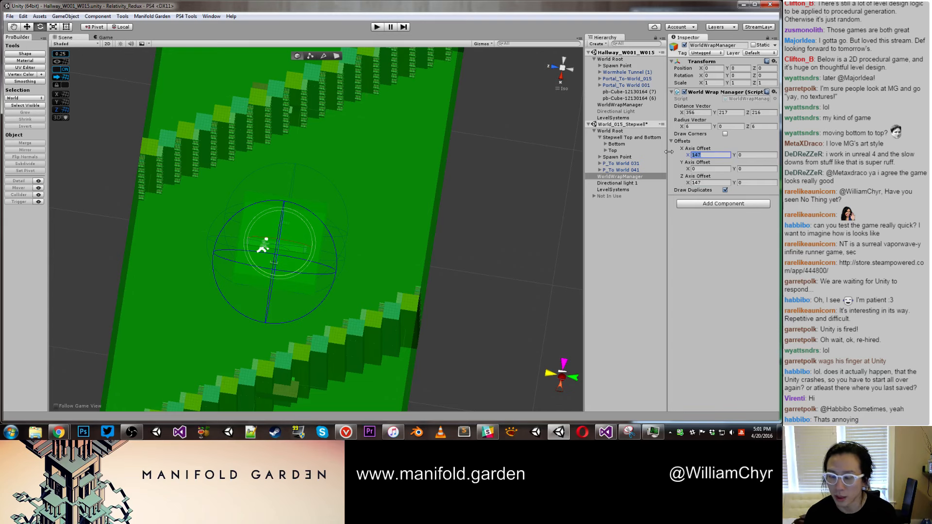
Step: Clear the selection and save the World_015_Stepwell scene
left_click(537, 189)
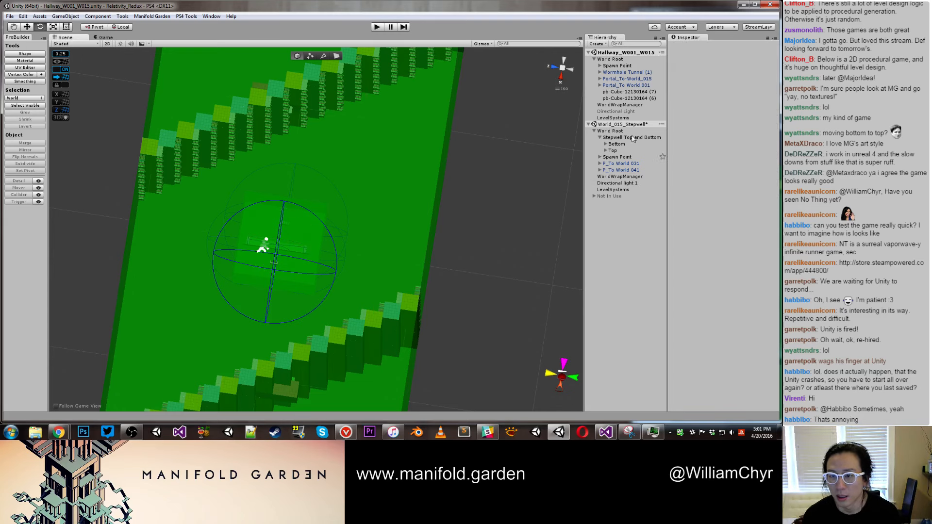
right_click(629, 128)
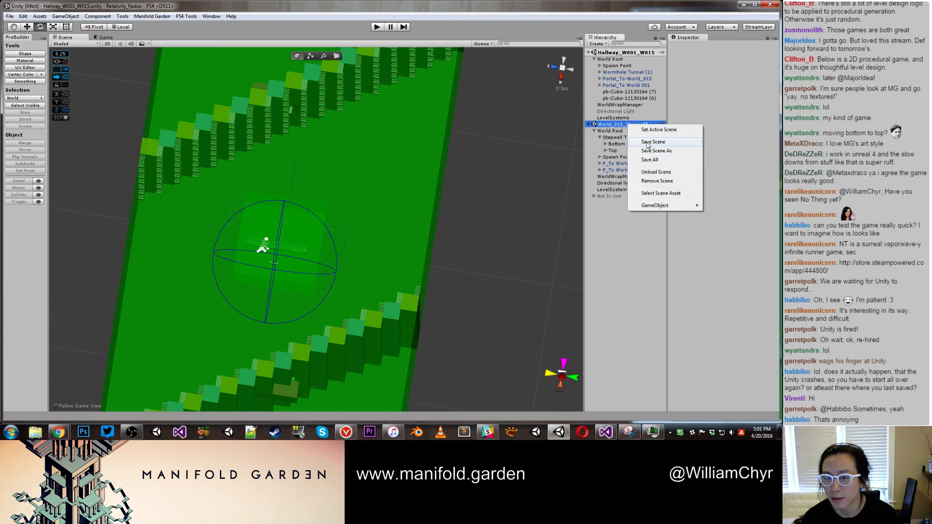
left_click(637, 144)
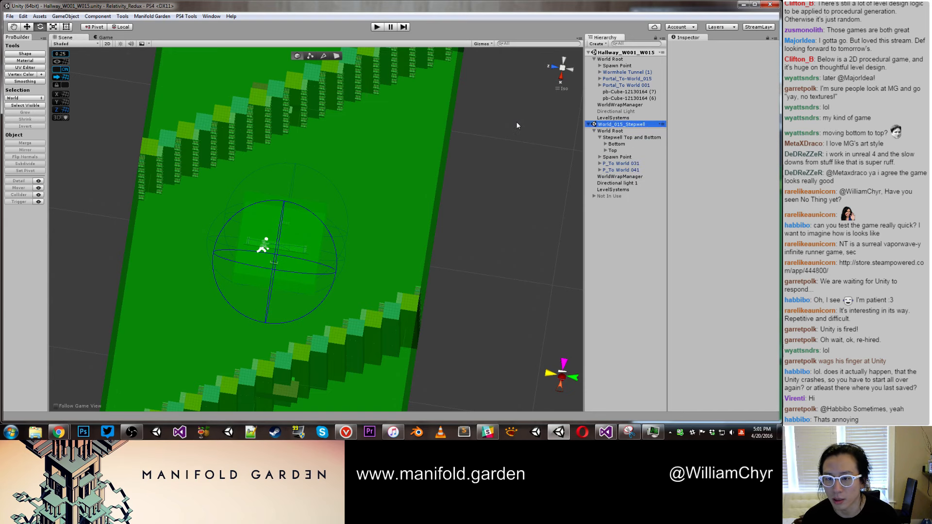
Step: Rename the stepwell scene's P_To World 031 portal to P_To World 001 and focus on it
left_click_drag(517, 122, 496, 149, "alt")
scroll(496, 149, "up", 4)
middle_click_drag(493, 179, 518, 137)
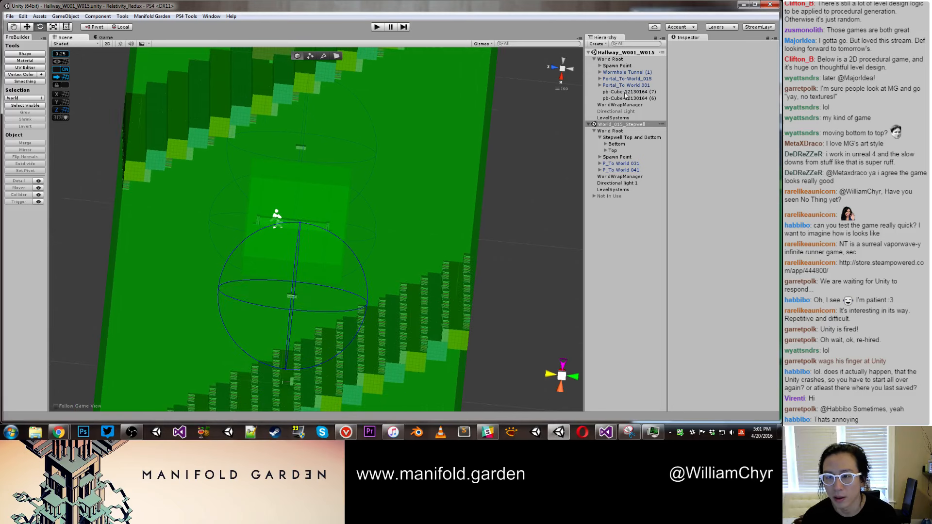
double_click(626, 166)
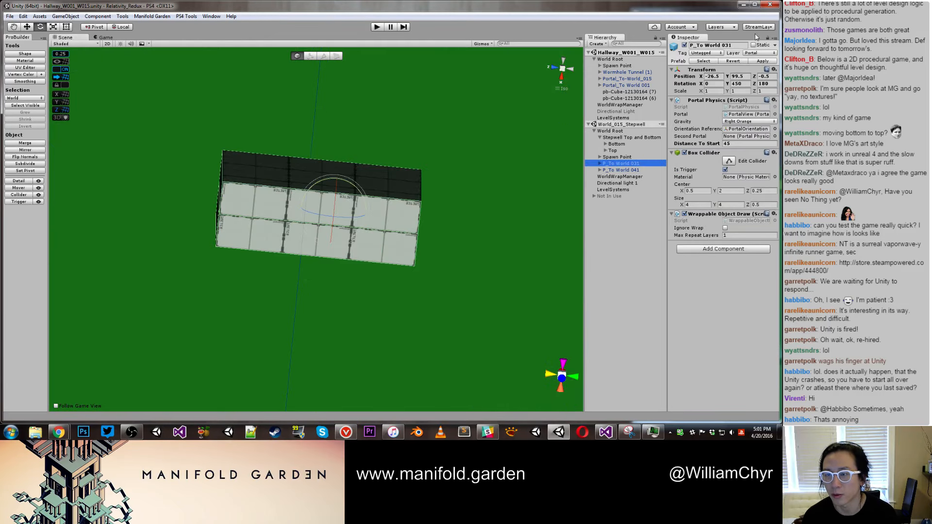
double_click(724, 46)
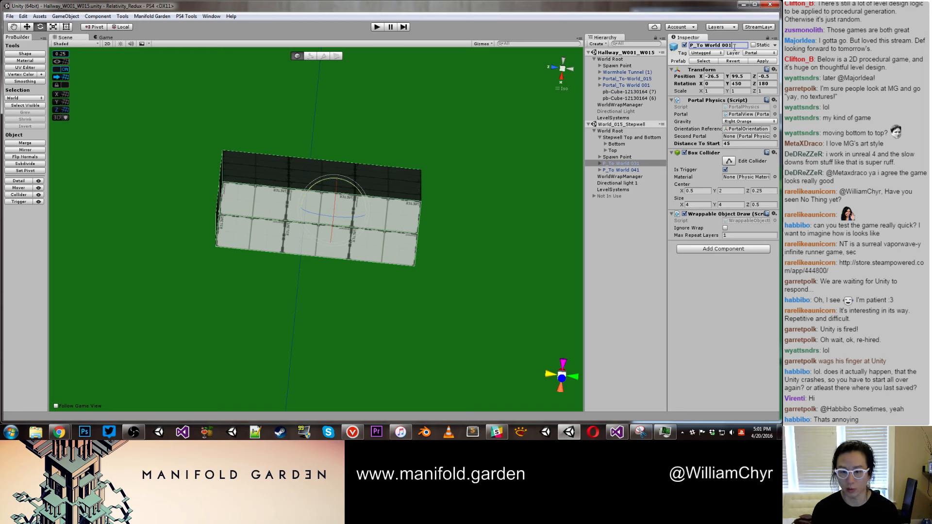
double_click(626, 165)
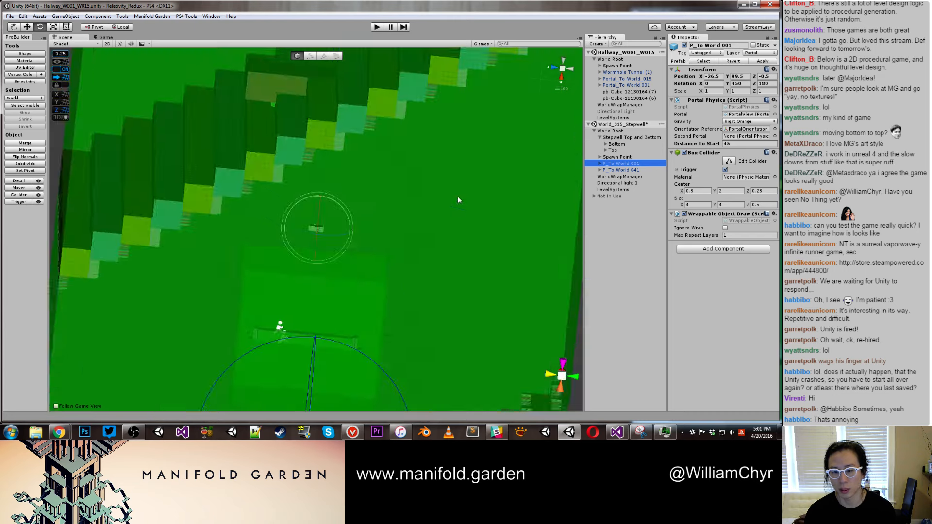
Step: Examine the hallway's Portal_To-World_015 against the stepwell's P_To World 001 to compare their orientation and settings
mouse_move(401, 202)
left_mouse_down("alt")
mouse_move(463, 243)
mouse_move(414, 202)
left_mouse_up("alt")
scroll(416, 214, "down", 5)
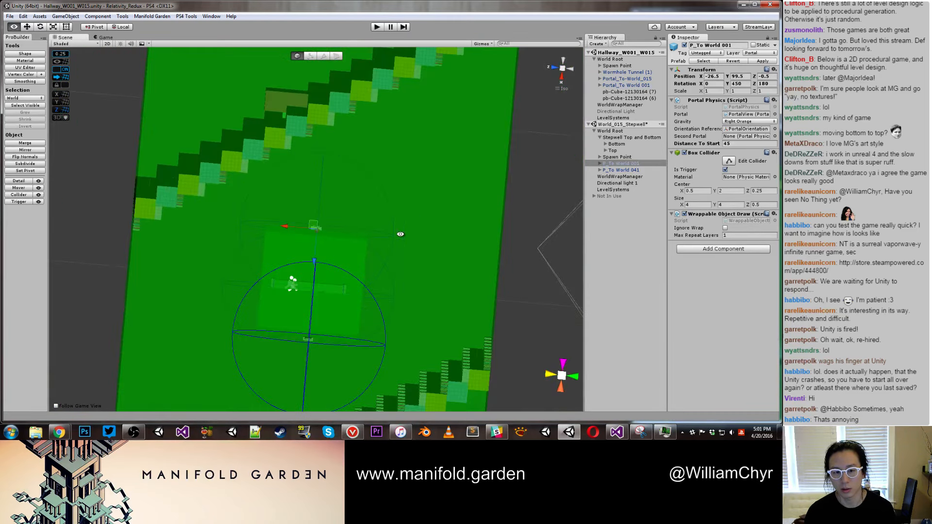
scroll(400, 234, "up", 10)
middle_click_drag(383, 255, 371, 254)
scroll(351, 249, "up", 10)
middle_click_drag(201, 353, 326, 266)
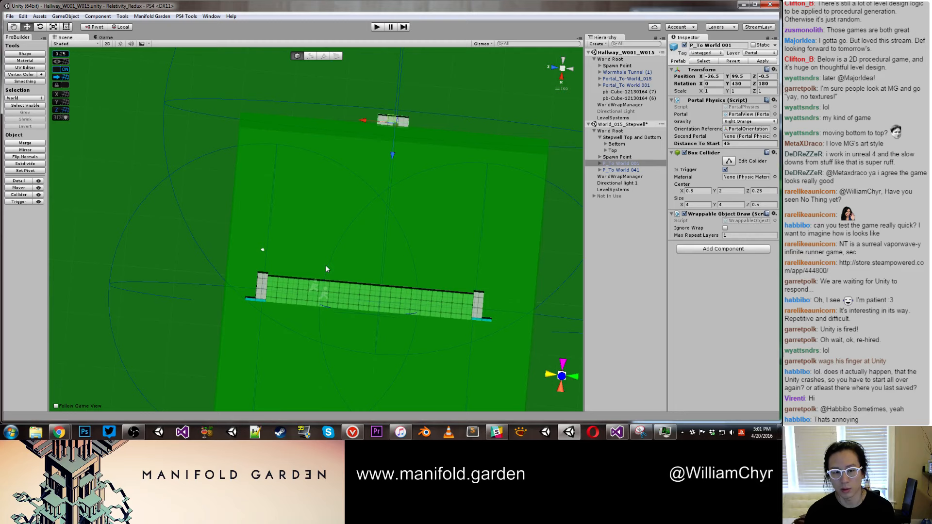
left_click(264, 284)
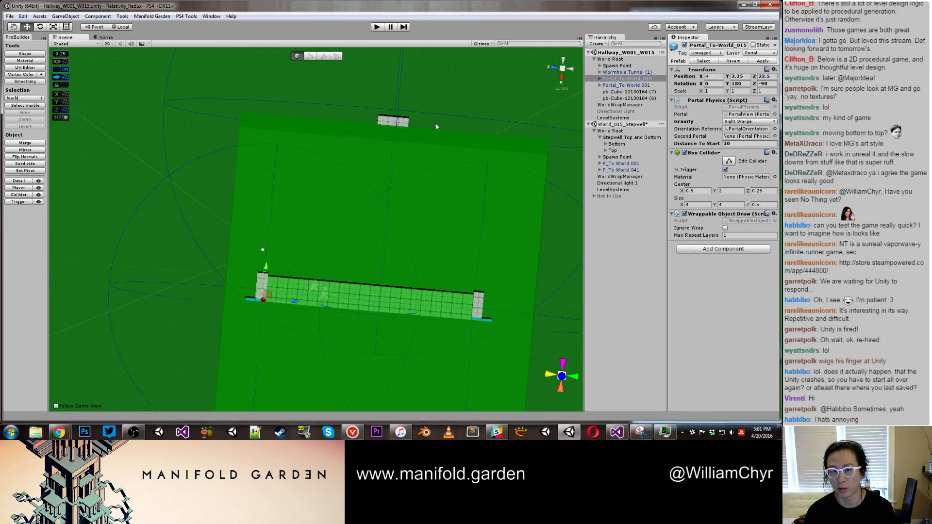
Step: Rotate P_To World 001 to 360 in Y and 90 in Z, and move it to X 46.5
left_click(407, 121)
left_click_drag(444, 108, 518, 162, "alt")
left_click_drag(455, 186, 552, 210, "ctrl")
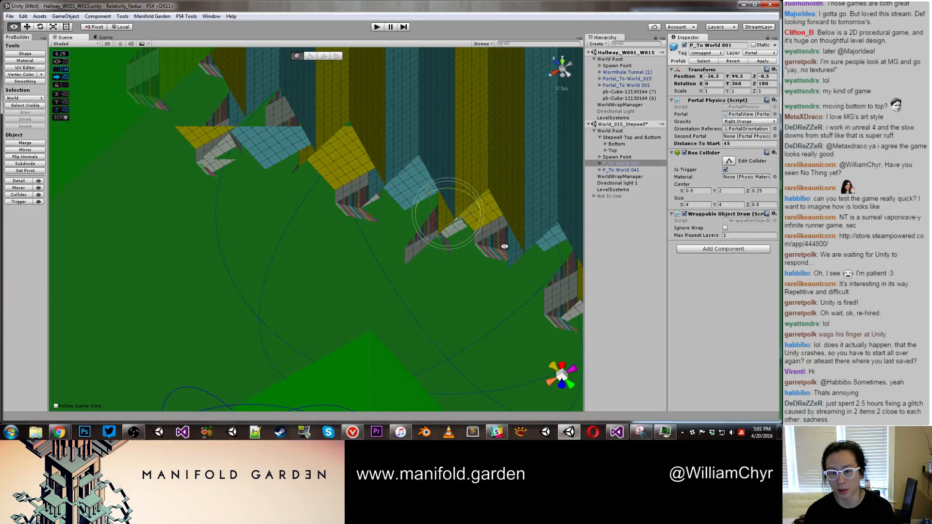
left_click_drag(505, 246, 381, 205, "alt")
key("w")
left_click_drag(314, 115, 313, 228)
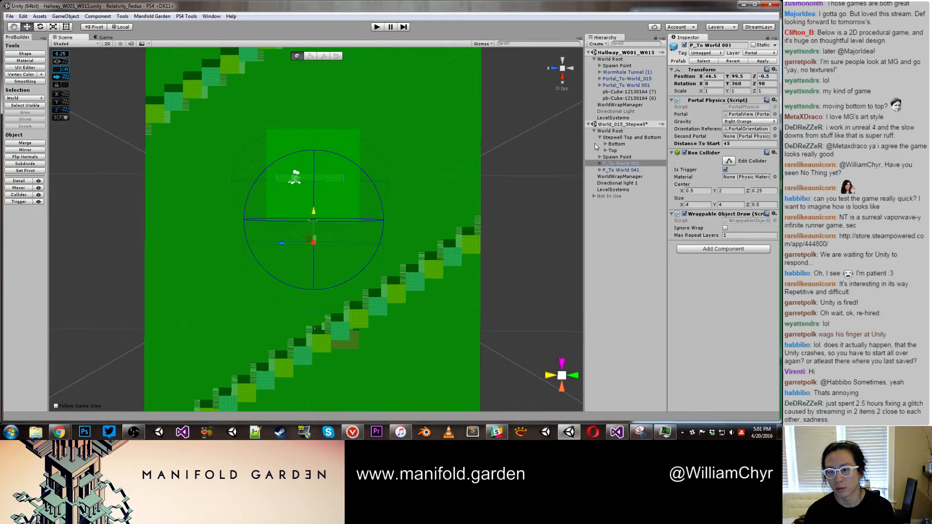
Step: Collapse the World Wrap Manager component of the stepwell's WorldWrapManager to hide its wrap overlay
left_click(620, 176)
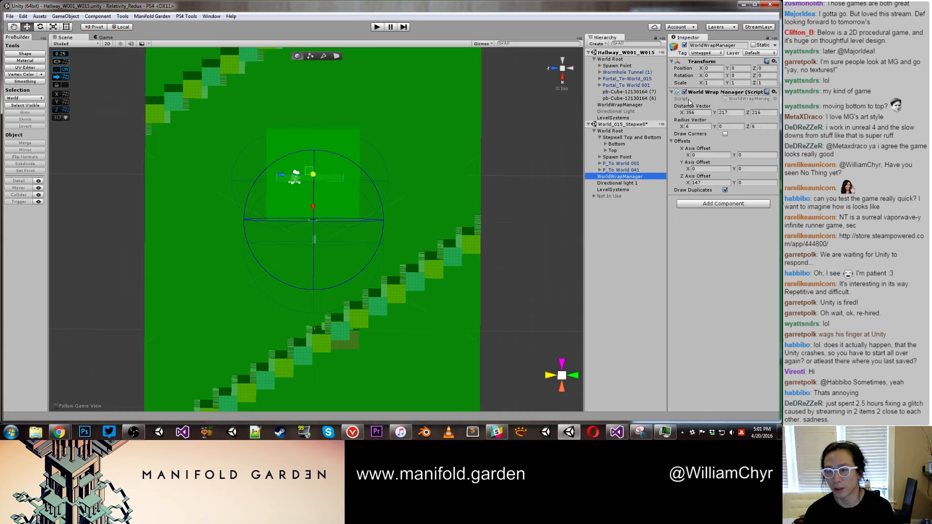
left_click(672, 93)
scroll(313, 233, "up", 3)
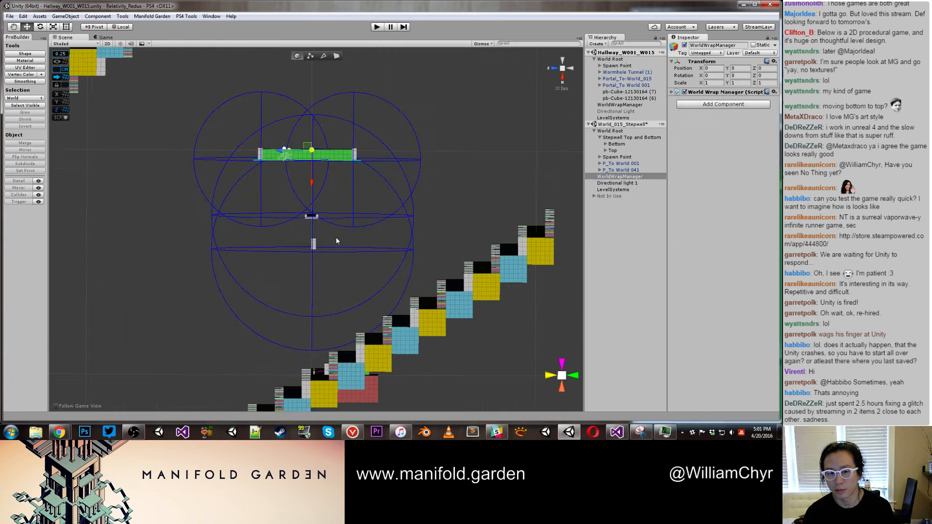
Step: Move P_To World 001 onto the red block behind the stairs, at X 111.75, Y -19, Z -30.5
left_click(312, 246)
left_click_drag(312, 246, 230, 279, "alt")
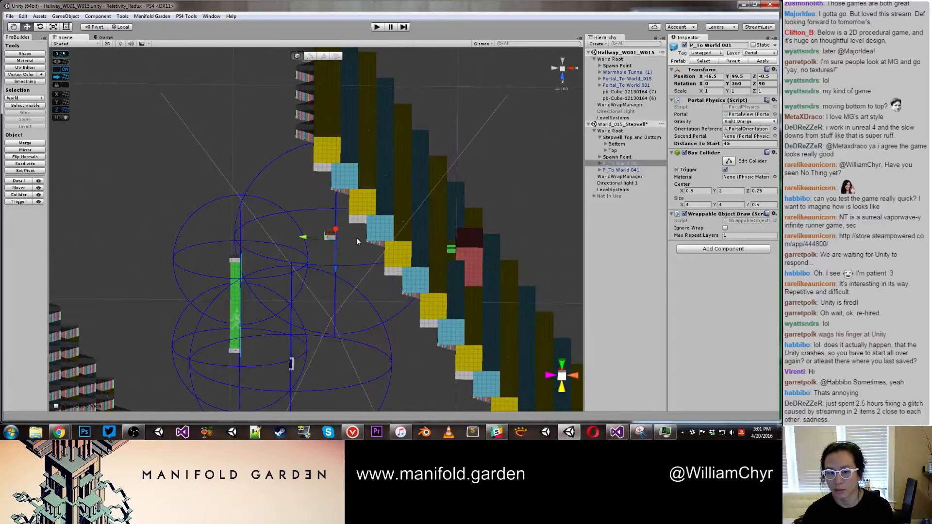
left_click_drag(419, 246, 586, 221)
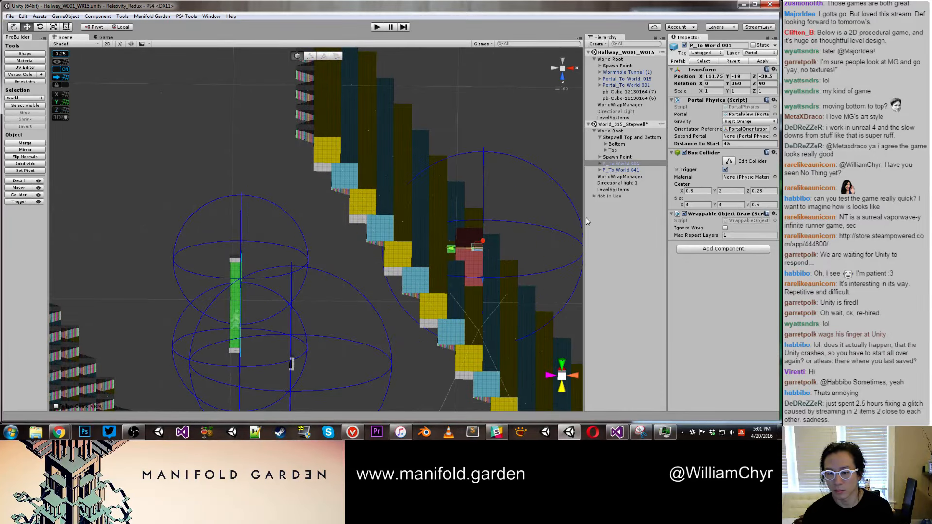
double_click(622, 165)
middle_click_drag(374, 246, 529, 258)
scroll(529, 258, "down", 10)
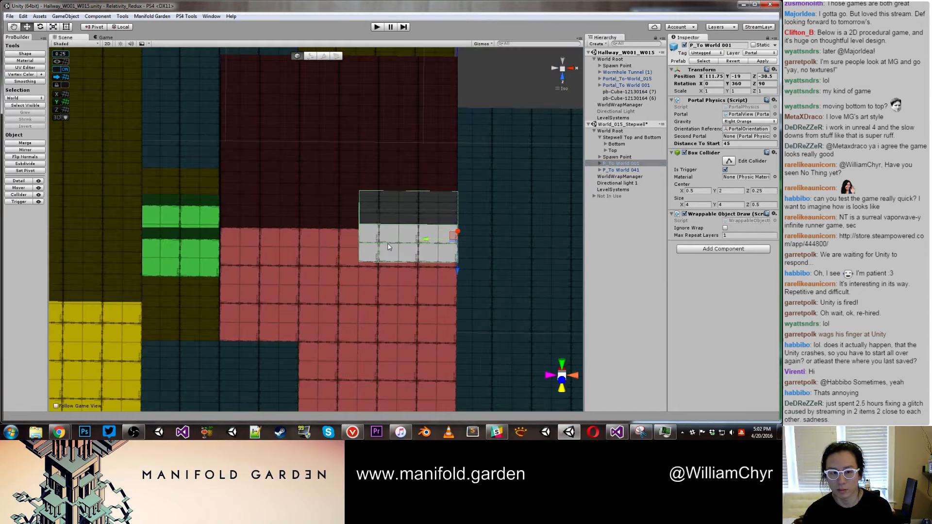
Step: Fine-tune P_To World 001 at the red block's opening to position X 99.75, Y -0.5, Z -24.5
left_click_drag(403, 204, 399, 307, "alt")
left_click_drag(427, 249, 353, 260)
left_click(619, 170)
double_click(617, 164)
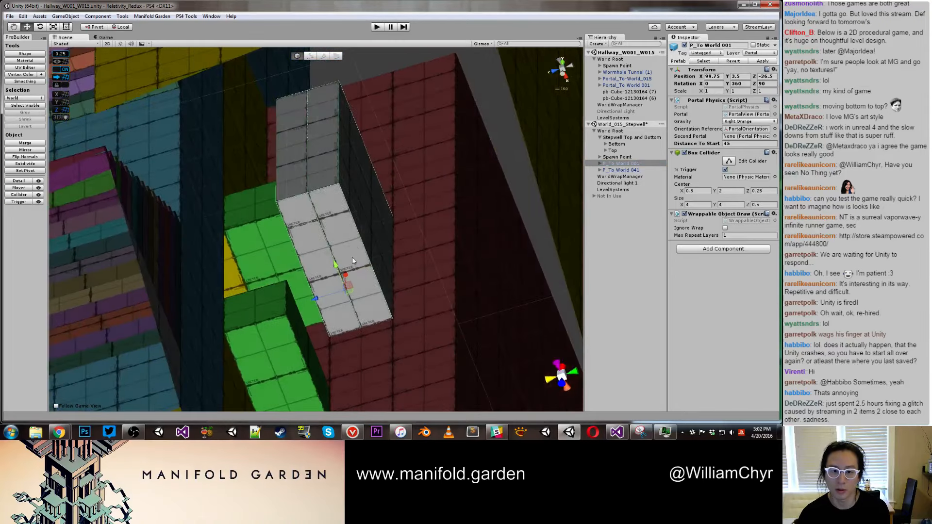
left_click_drag(316, 298, 296, 305, "alt")
scroll(297, 303, "down", 5)
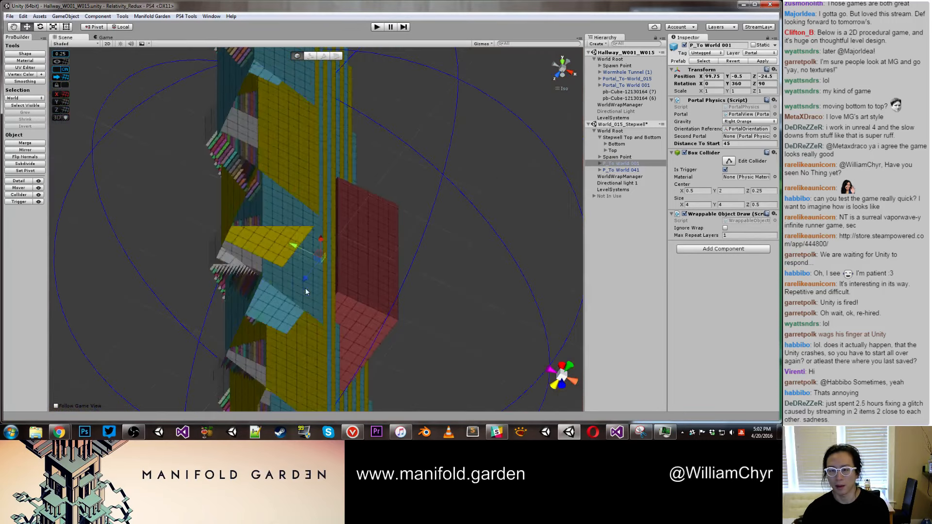
Step: Rotate P_To World 041 to -90 in Z and set its gravity to Left Purple
double_click(640, 172)
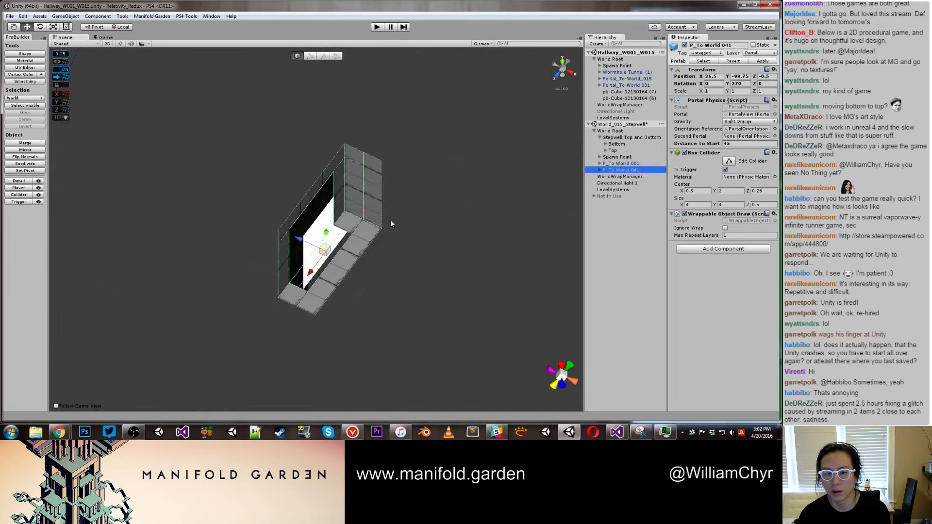
scroll(388, 220, "down", 5)
left_click_drag(389, 220, 650, 165, "alt")
key("e")
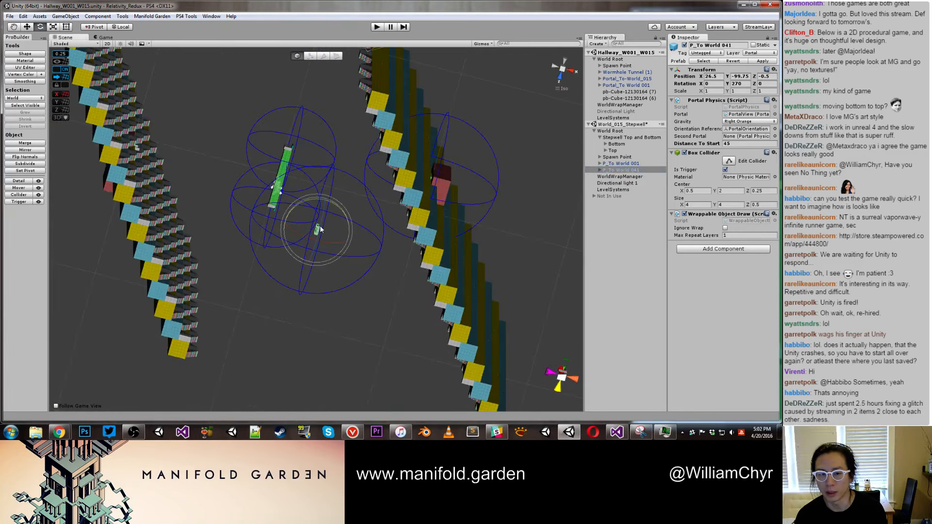
scroll(333, 225, "up", 10)
left_click_drag(328, 221, 400, 226, "ctrl")
key("w")
left_click(739, 123)
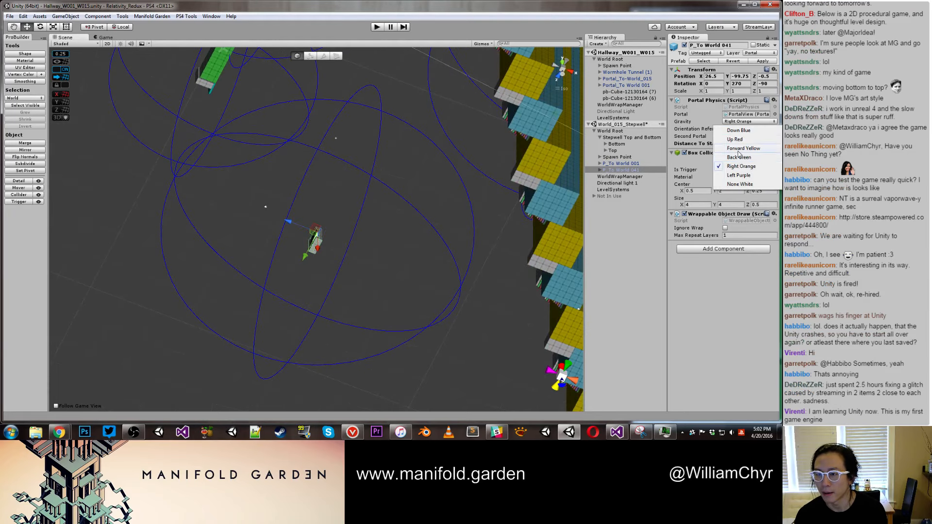
left_click(739, 175)
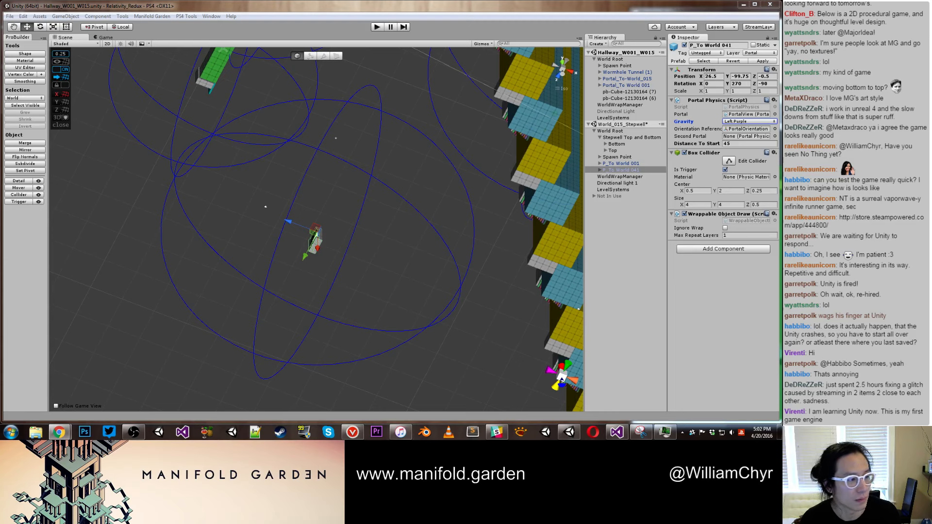
left_click(358, 231)
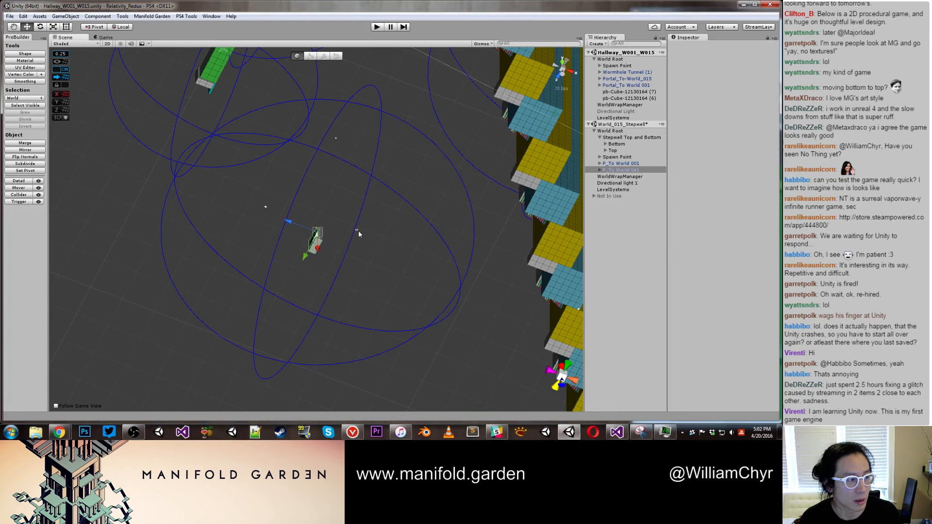
Step: Move P_To World 041 to X -19, on the side of the hallway facing the opposite stairs
left_click(316, 240)
left_click_drag(320, 244, 277, 281, "alt")
scroll(350, 275, "down", 6)
scroll(357, 309, "up", 3)
scroll(397, 290, "up", 5)
scroll(398, 296, "down", 5)
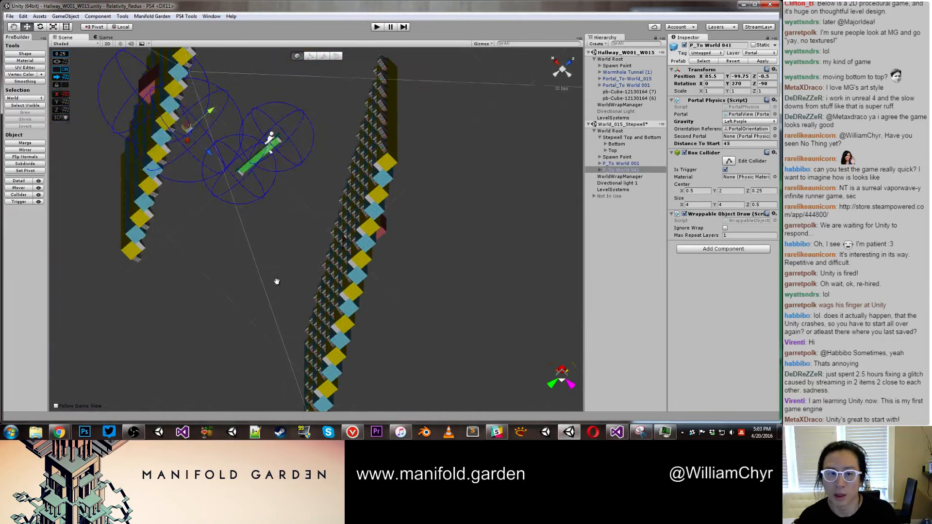
middle_click_drag(277, 281, 264, 199)
key("f")
scroll(235, 204, "up", 3)
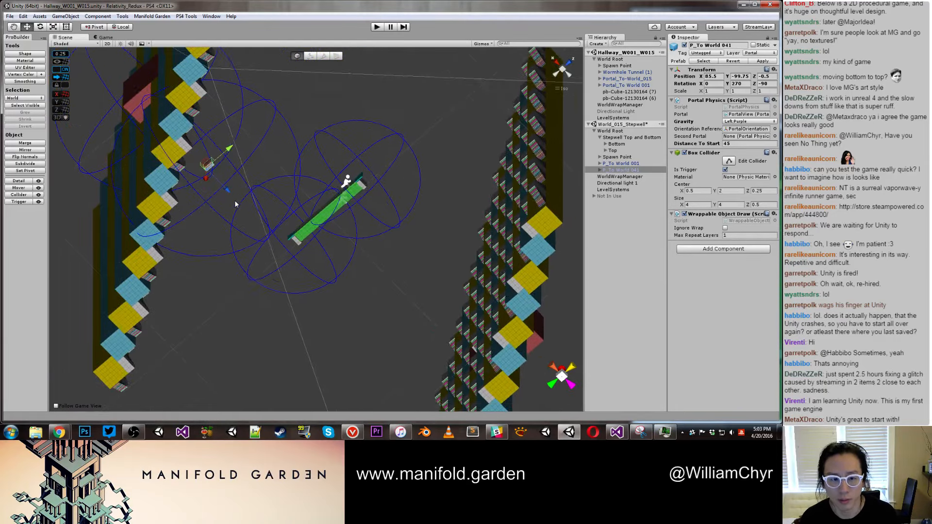
left_click_drag(235, 204, 177, 155, "alt")
middle_click_drag(493, 296, 359, 213)
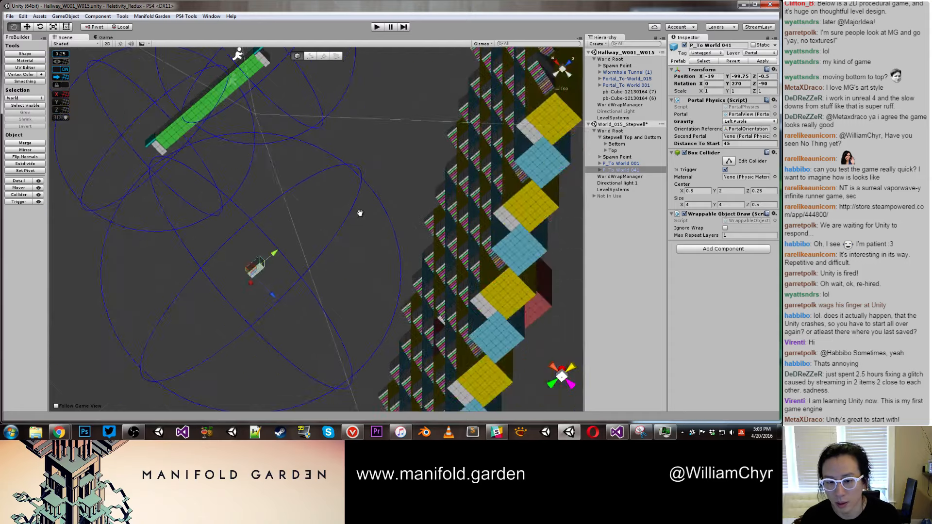
left_click_drag(359, 213, 342, 243, "alt")
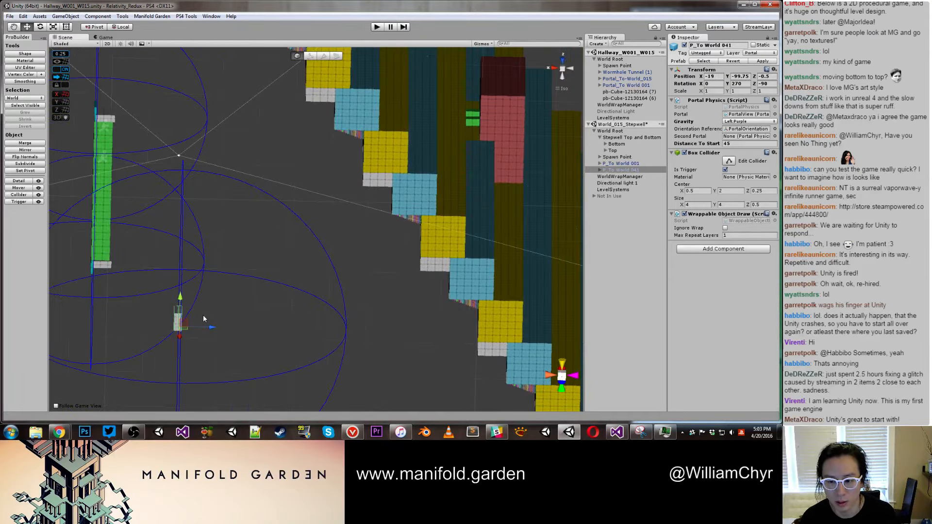
Step: Rotate P_To World 041 to 540 in Y and 90 in Z, and move it to X -111.5, Y -13, Z 37.5
key("f")
left_click_drag(352, 251, 217, 257, "alt")
key("e")
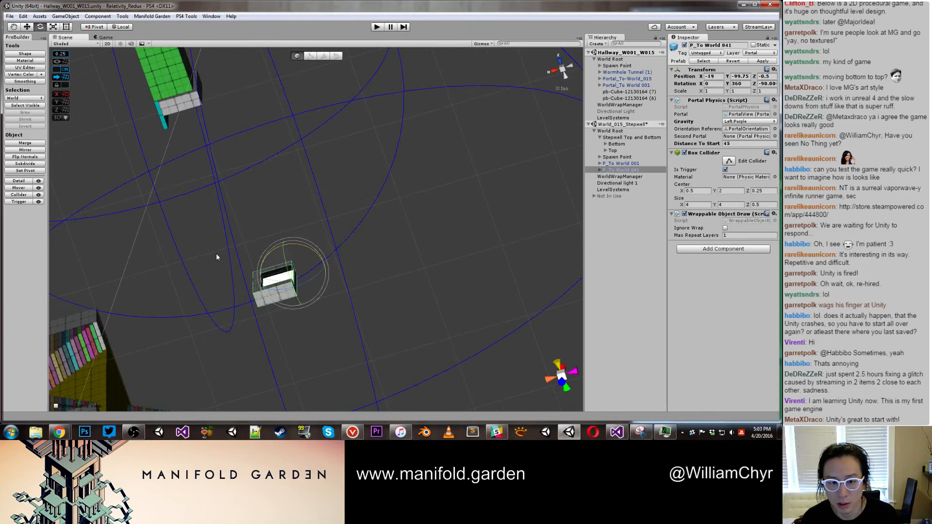
left_click_drag(286, 263, 321, 3)
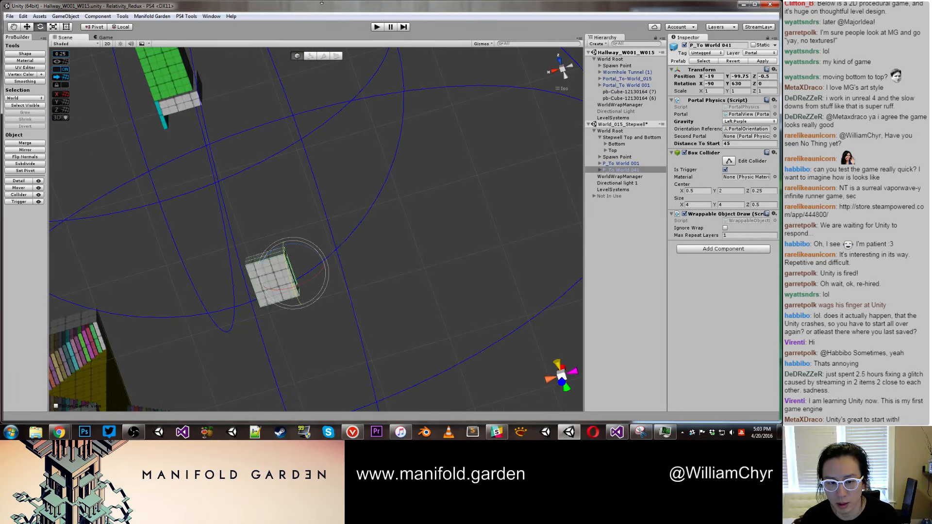
left_click_drag(289, 269, 431, 92)
double_click(624, 171)
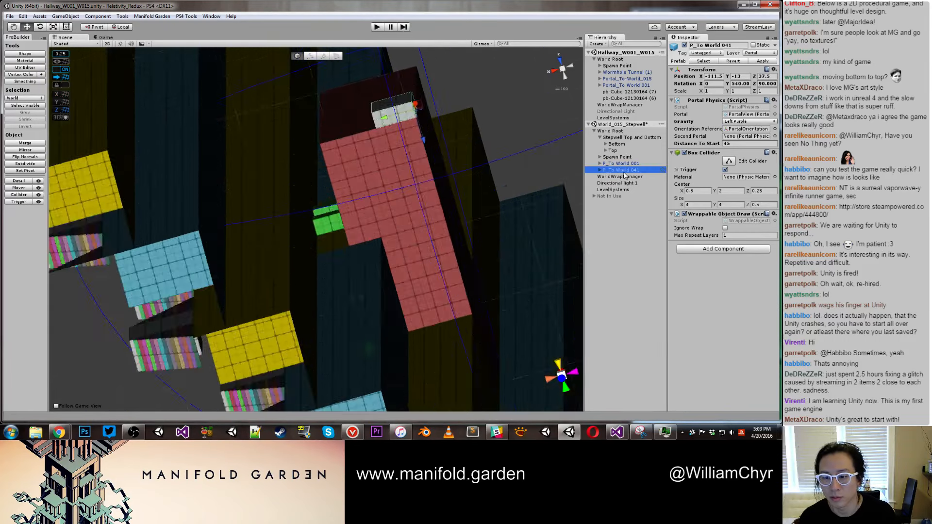
Step: Fit P_To World 041 into the red block's opening behind the stairs, save the stepwell scene and clear the selection
mouse_move(405, 189)
left_mouse_down("alt")
mouse_move(427, 198)
mouse_move(388, 202)
mouse_move(398, 198)
left_mouse_up("alt")
left_click_drag(471, 197, 272, 383)
middle_click_drag(272, 384, 315, 184)
left_click_drag(329, 314, 476, 183)
scroll(346, 126, "down", 3)
scroll(341, 124, "down", 4)
left_click(596, 232)
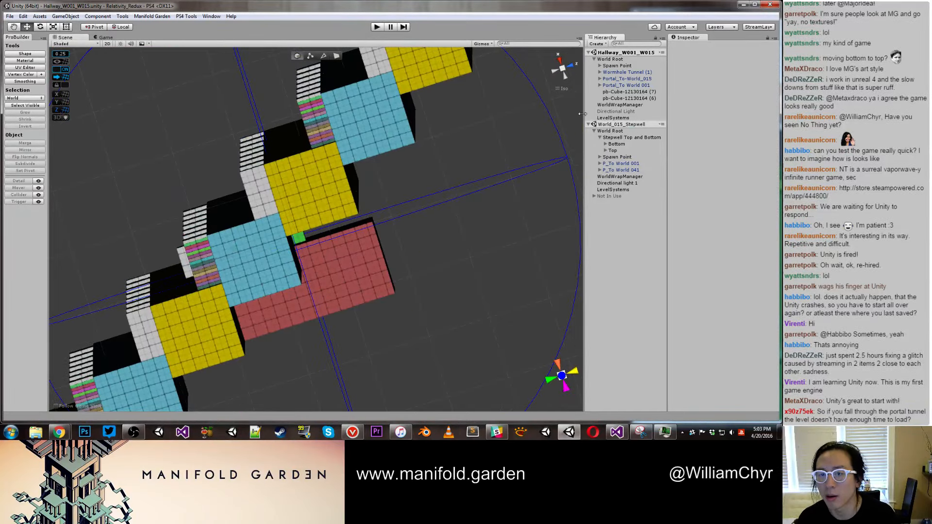
Step: Examine the hallway's Portal_To-World_015 and its placement relative to the stepwell's stairs and portals
scroll(435, 142, "down", 8)
middle_click_drag(435, 141, 522, 262)
scroll(360, 152, "up", 2)
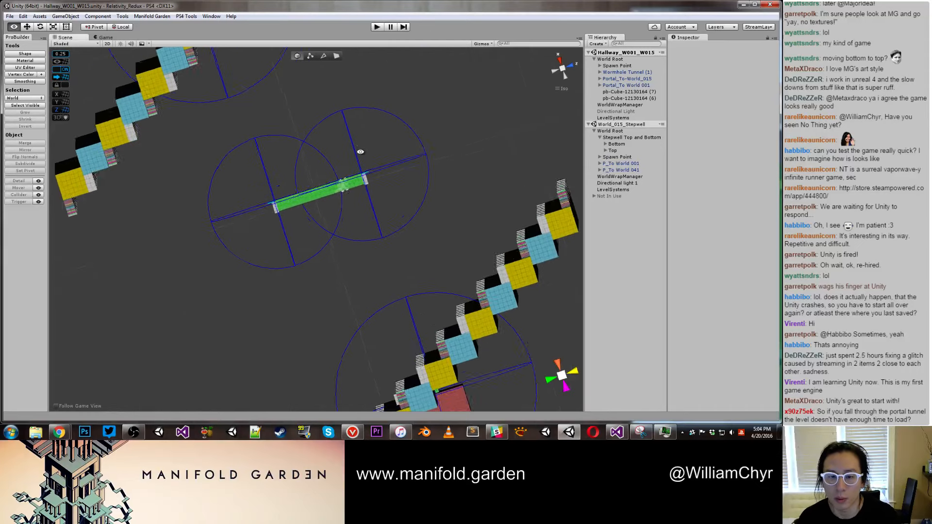
left_click_drag(360, 151, 381, 210, "alt")
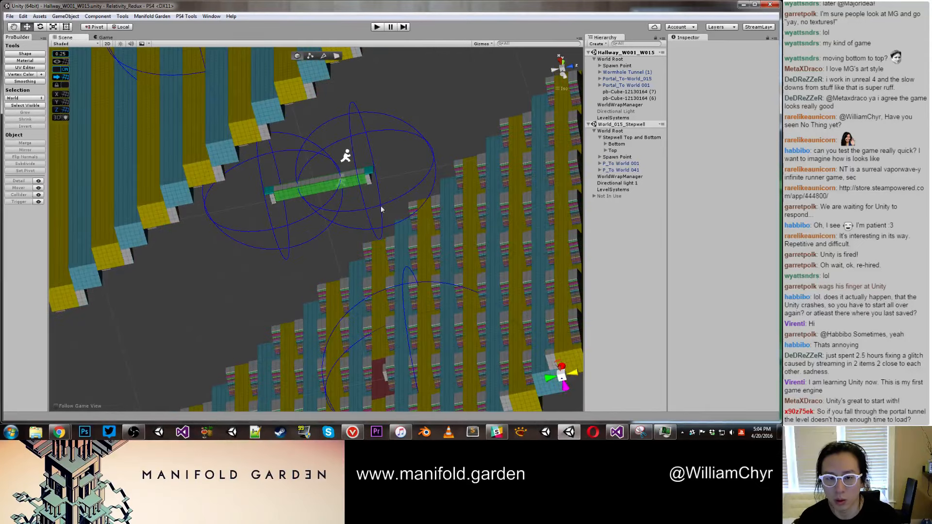
left_click(371, 184)
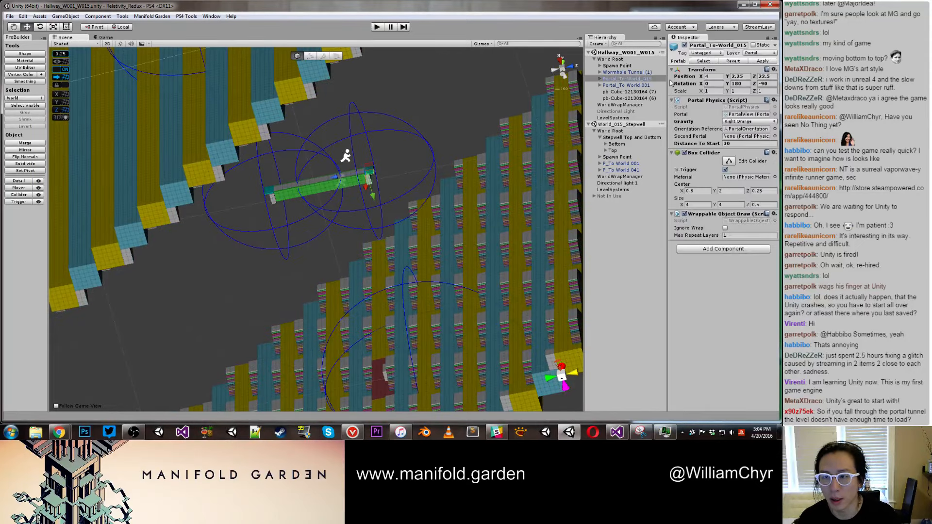
double_click(626, 78)
scroll(443, 189, "down", 5)
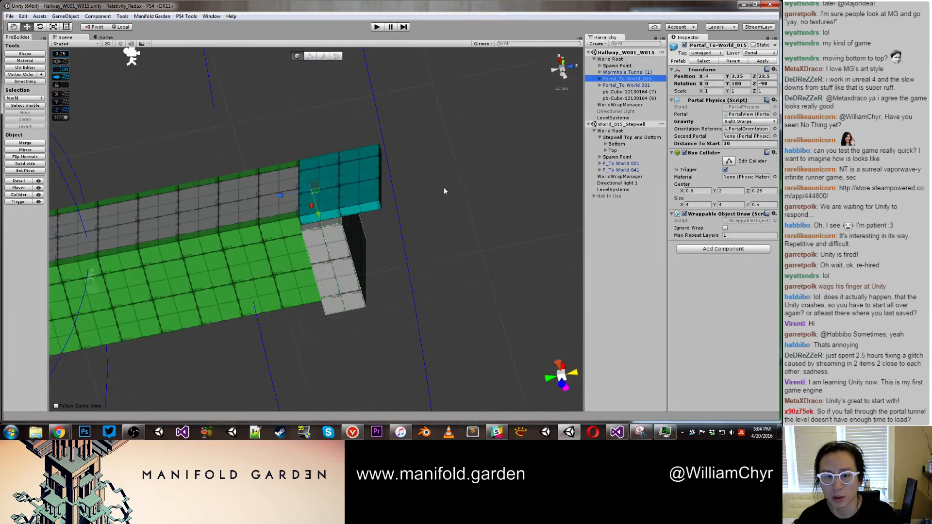
scroll(438, 243, "down", 9)
left_click_drag(395, 241, 380, 181, "alt")
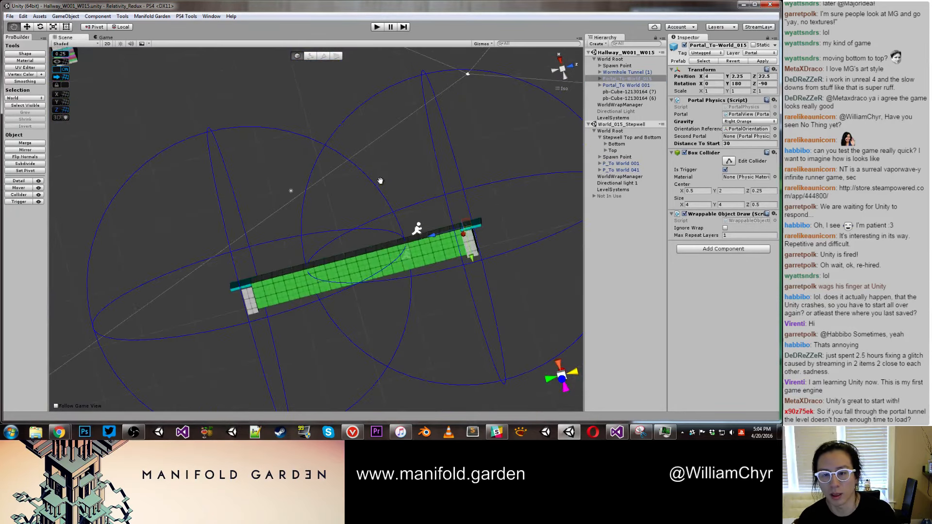
middle_click_drag(380, 181, 472, 211)
left_click_drag(441, 245, 478, 282, "alt")
scroll(422, 237, "down", 8)
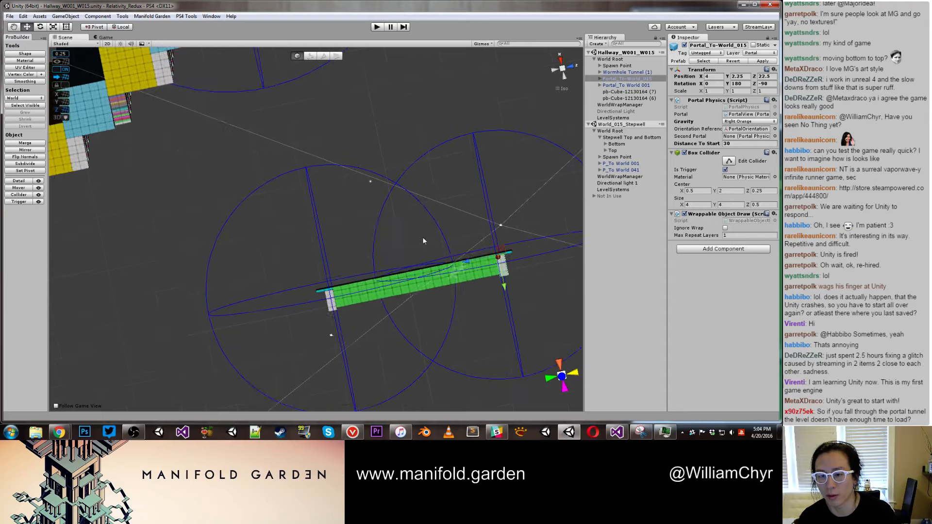
Step: Delete the Down Blue Activator Button from the stepwell's Bottom group, beside the red block
middle_click_drag(327, 154, 473, 228)
scroll(359, 179, "down", 6)
middle_click_drag(359, 179, 373, 312)
left_click_drag(374, 224, 407, 194, "alt")
middle_click_drag(408, 194, 302, 221)
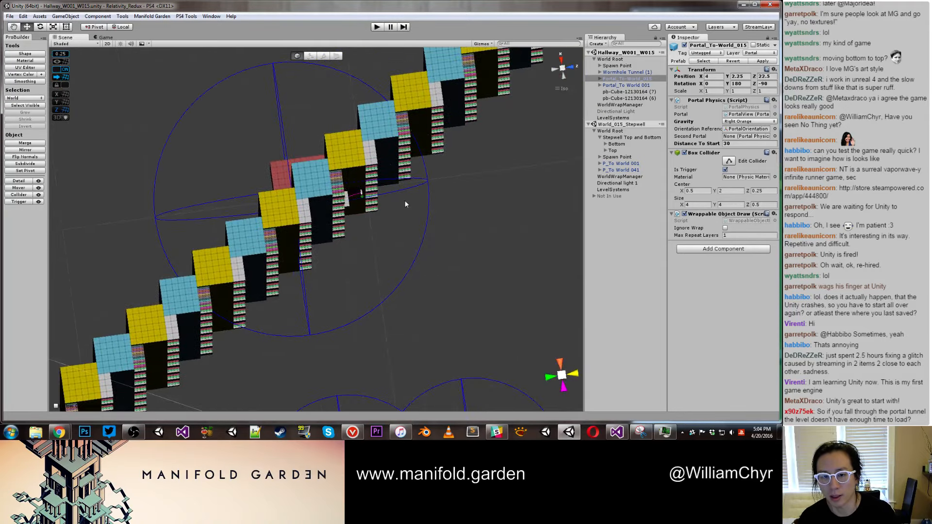
left_click_drag(405, 203, 240, 253, "alt")
left_click(227, 249)
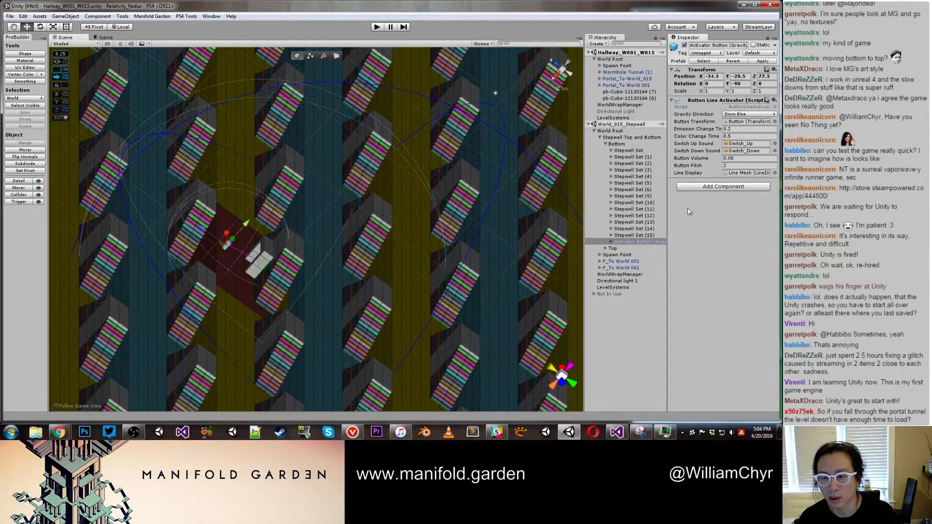
right_click(646, 242)
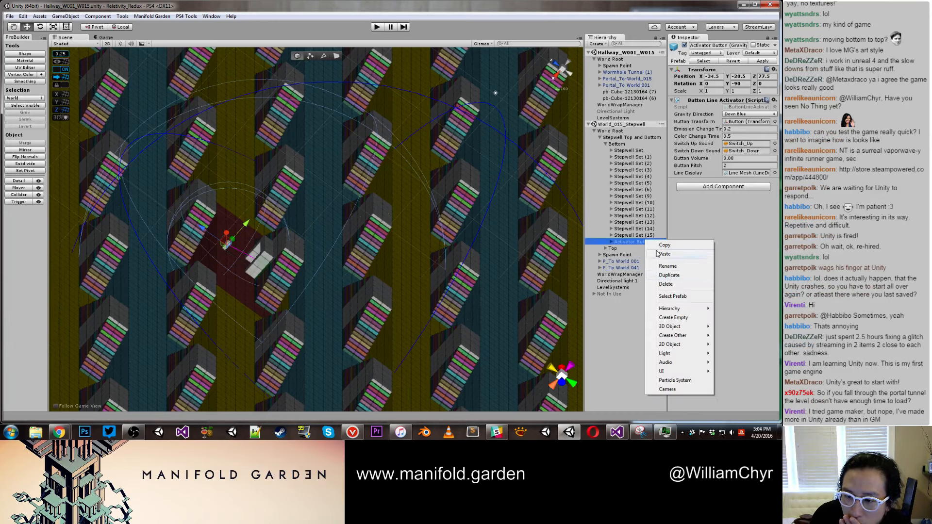
left_click(669, 284)
Step: Delete the Up Red Activator Button from the stepwell's Top group
left_click_drag(430, 255, 402, 227, "alt")
scroll(389, 257, "down", 5)
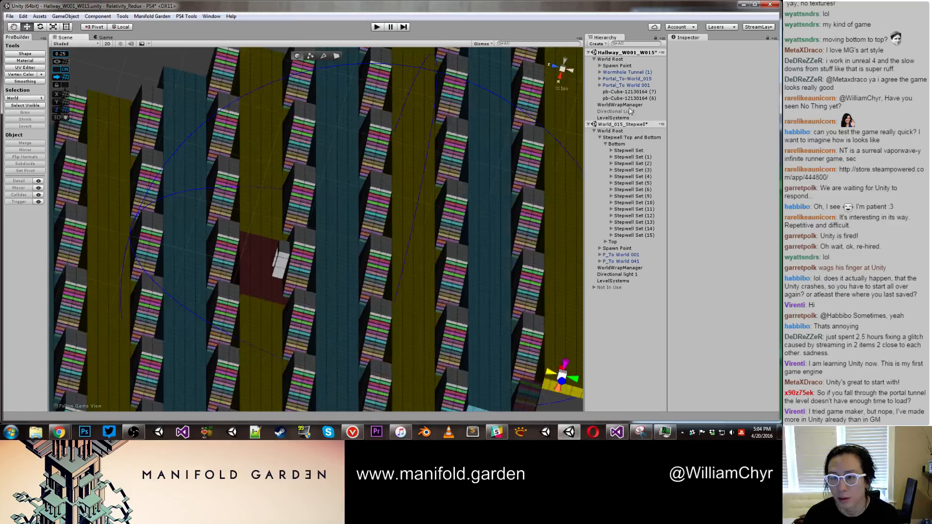
left_click(605, 241)
right_click(631, 379)
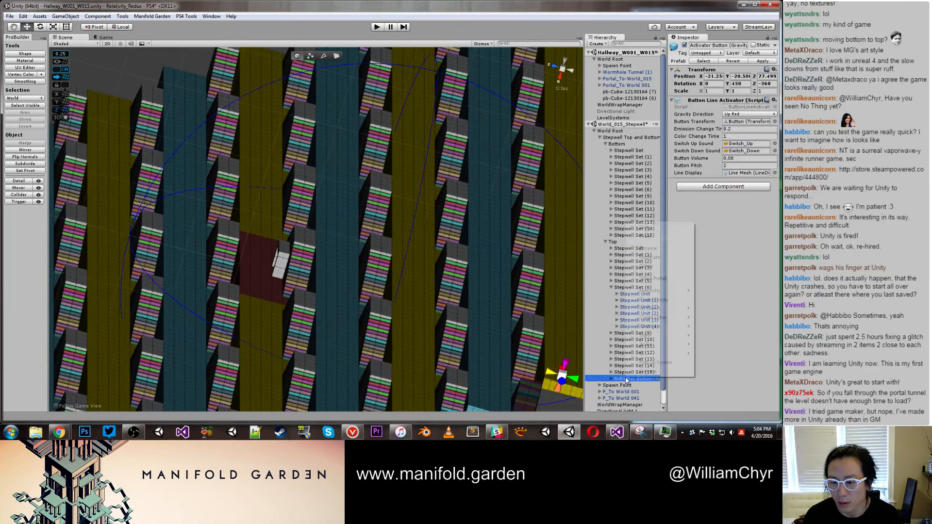
left_click(663, 266)
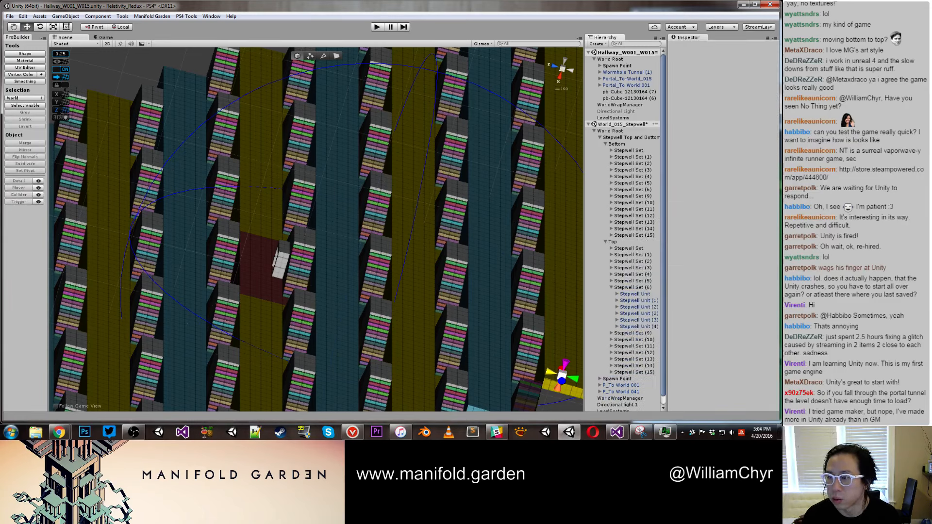
Step: Place a Right Orange Activator Button near the red block's stairs and rotate it to 270 in Z
left_click(281, 261)
key("e")
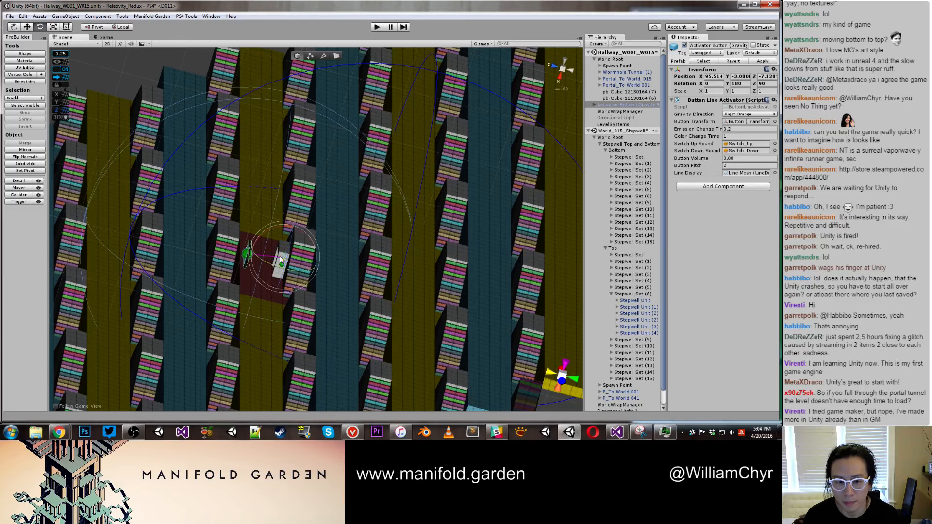
left_click_drag(310, 208, 322, 132, "ctrl")
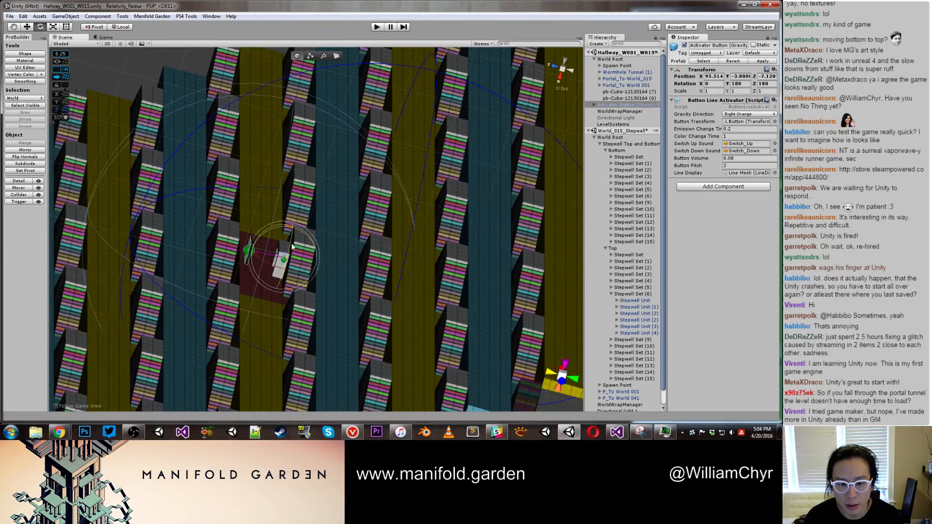
left_click_drag(286, 250, 311, 193, "ctrl")
Step: Move the new Activator Button onto the block beside the stairs, at X 99, Y 0, Z -14.75
key("w")
scroll(291, 218, "up", 7)
left_click_drag(285, 224, 278, 305, "alt")
left_click_drag(259, 249, 271, 269)
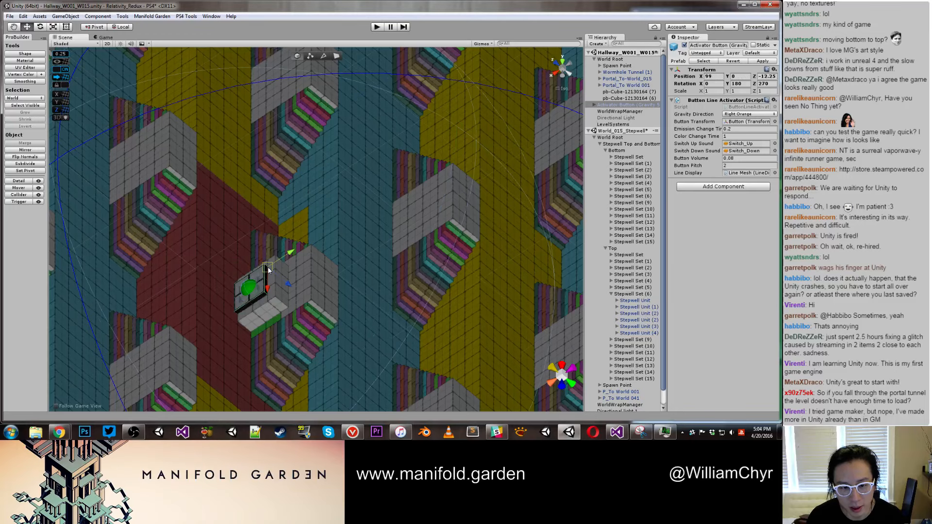
scroll(285, 280, "up", 4)
mouse_move(306, 370)
left_mouse_down()
mouse_move(324, 386)
mouse_move(262, 324)
mouse_move(311, 369)
left_mouse_up()
scroll(340, 310, "down", 7)
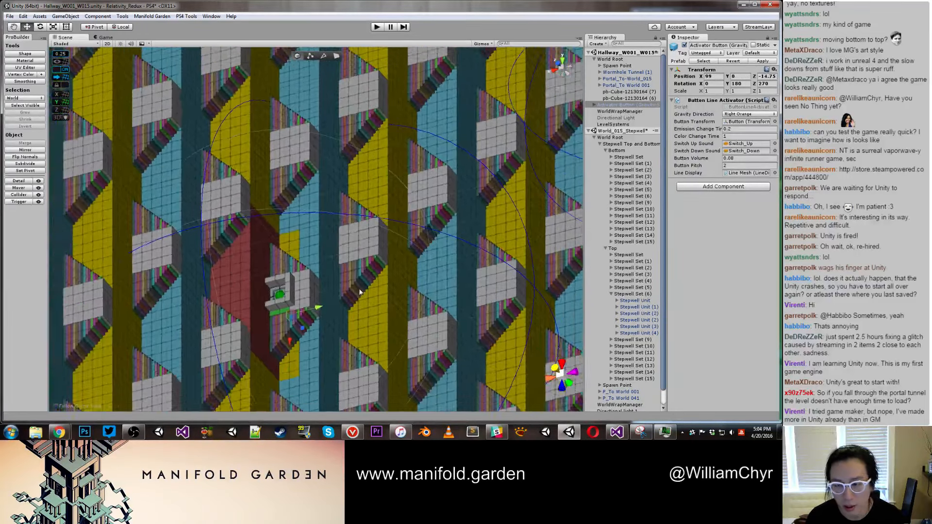
Step: Parent the new Activator Button under the stepwell's Bottom group and save the World_015_Stepwell scene
left_click_drag(624, 105, 621, 154)
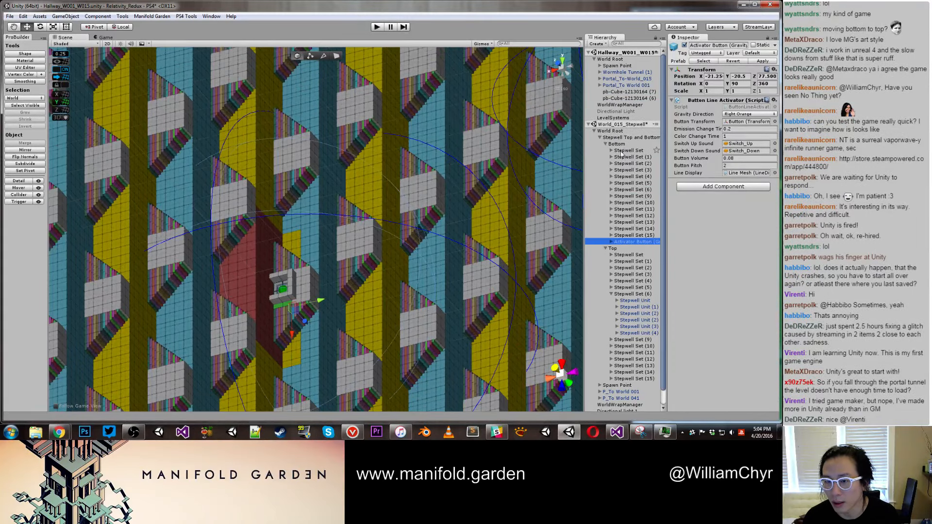
left_click(617, 145)
key("f")
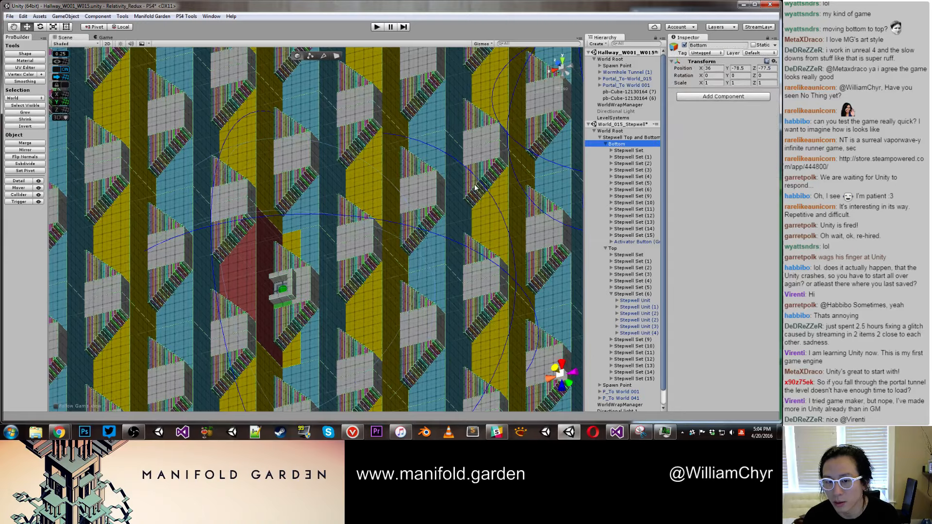
scroll(607, 135, "down", 1)
right_click(621, 109)
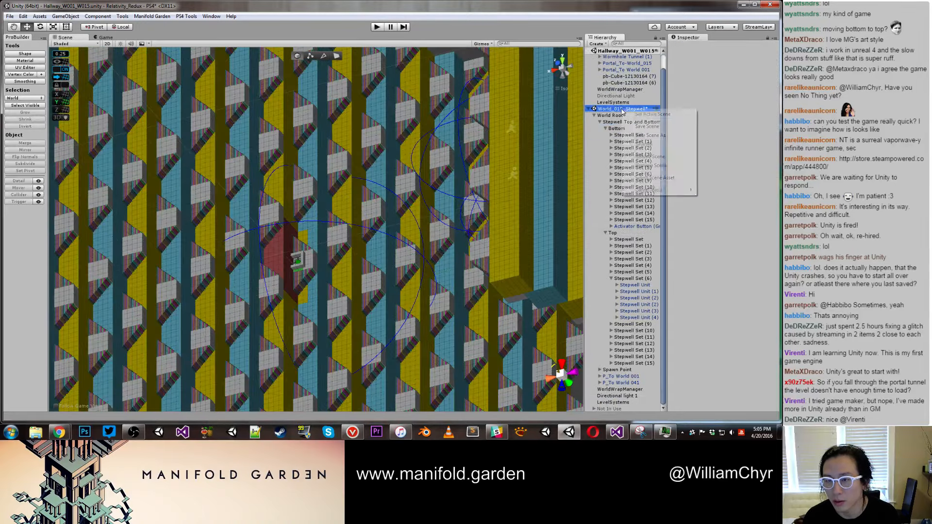
left_click(635, 126)
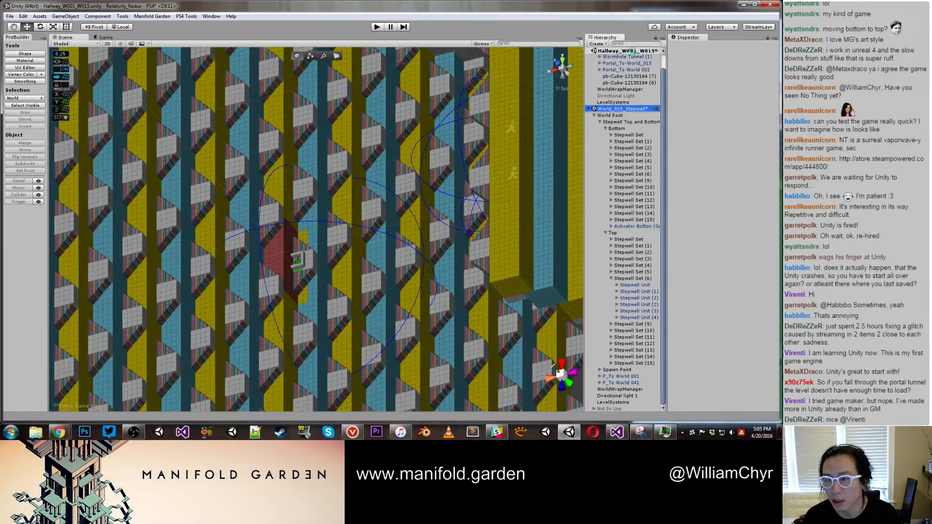
Step: Save the Hallway_W001_W015 scene and collapse both scenes in the hierarchy
left_click(632, 52)
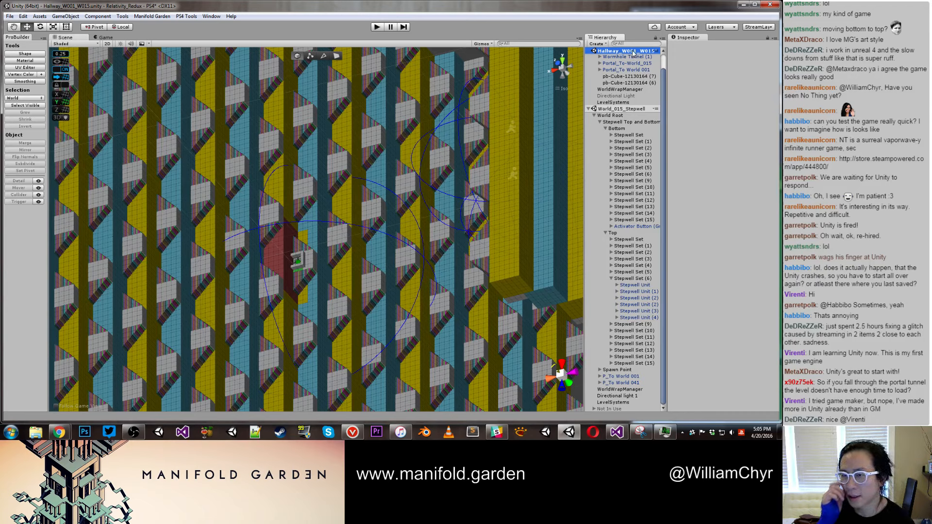
right_click(633, 53)
left_click(644, 69)
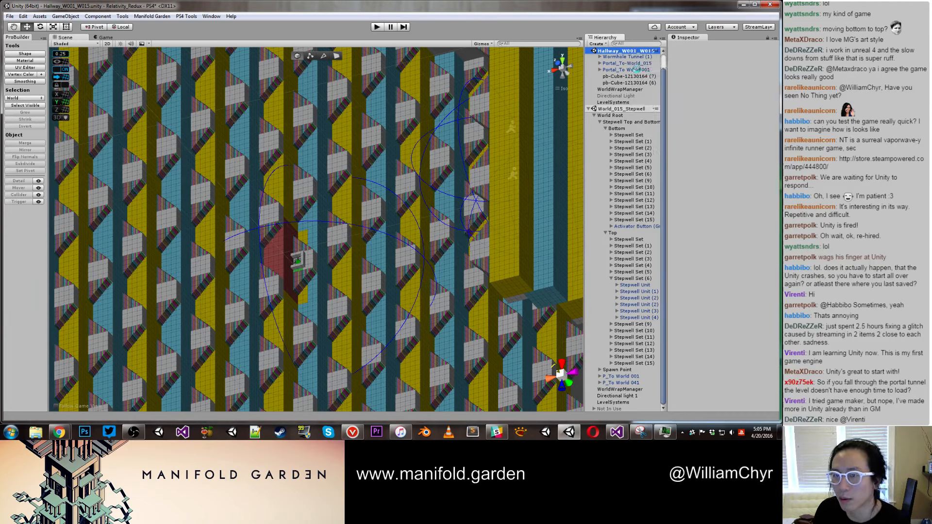
left_click(589, 108)
left_click(589, 53)
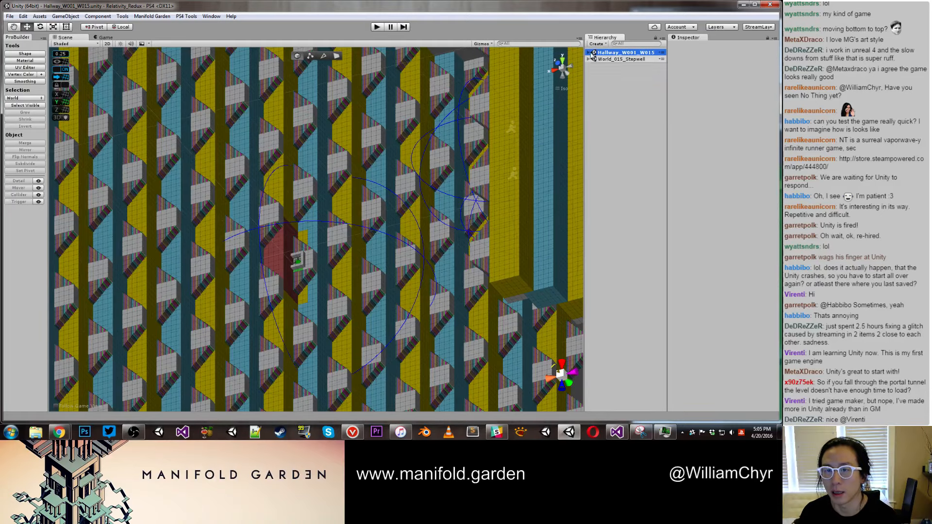
left_click(633, 99)
scroll(370, 145, "down", 12)
left_click_drag(417, 205, 398, 119, "alt")
scroll(387, 177, "down", 4)
middle_click_drag(396, 160, 443, 276)
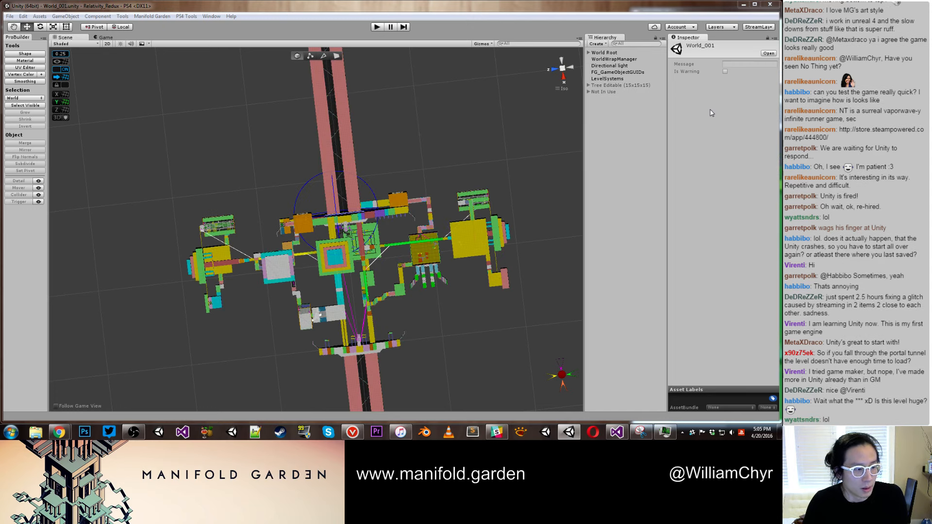
Step: Play the game from World_001_Optimized and turn on no-clip with the console command toggle_noclip
left_click(379, 27)
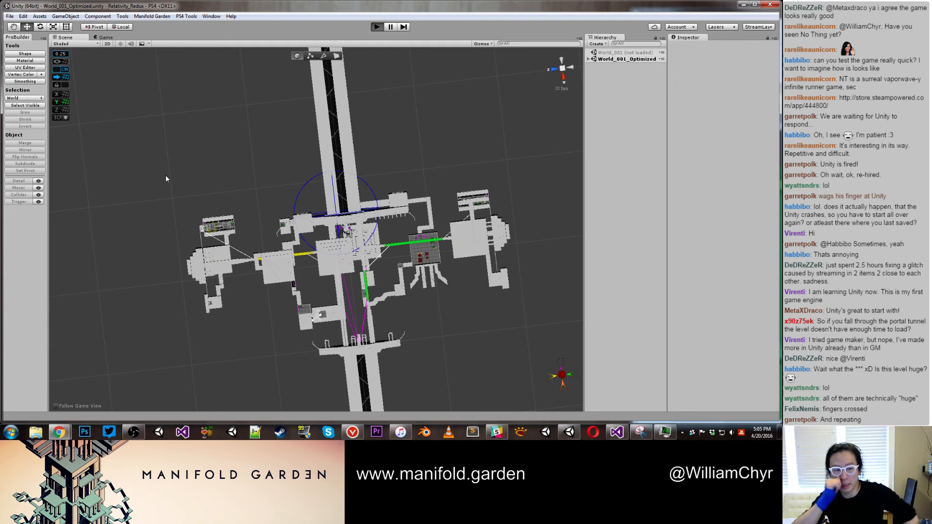
key("ctrl+p")
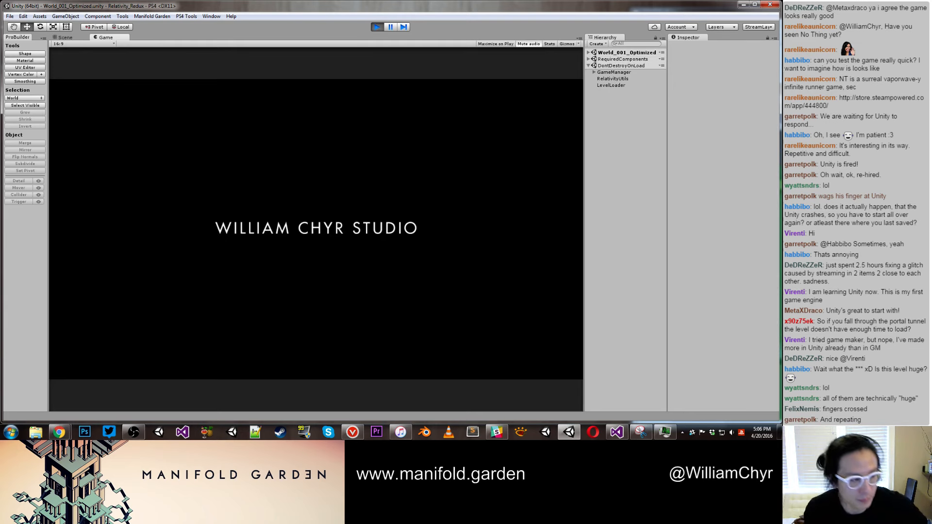
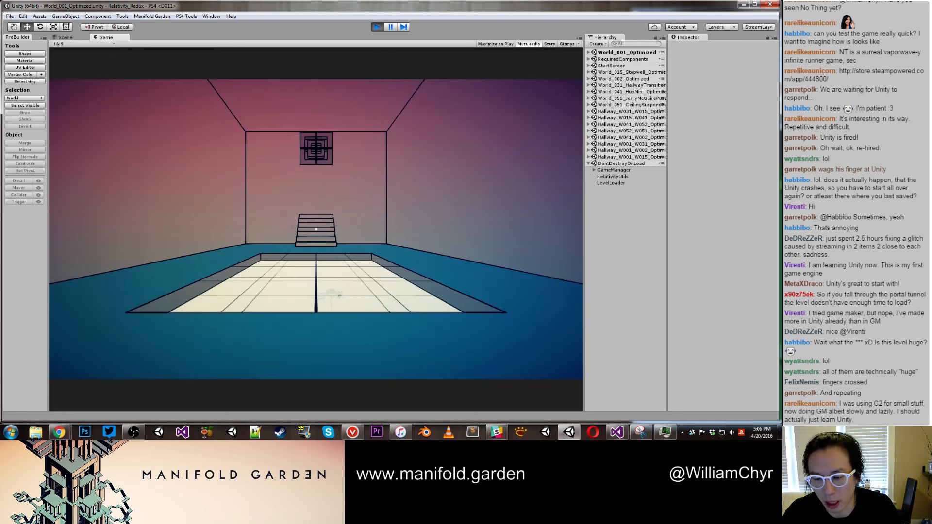
key("grave")
type("togg")
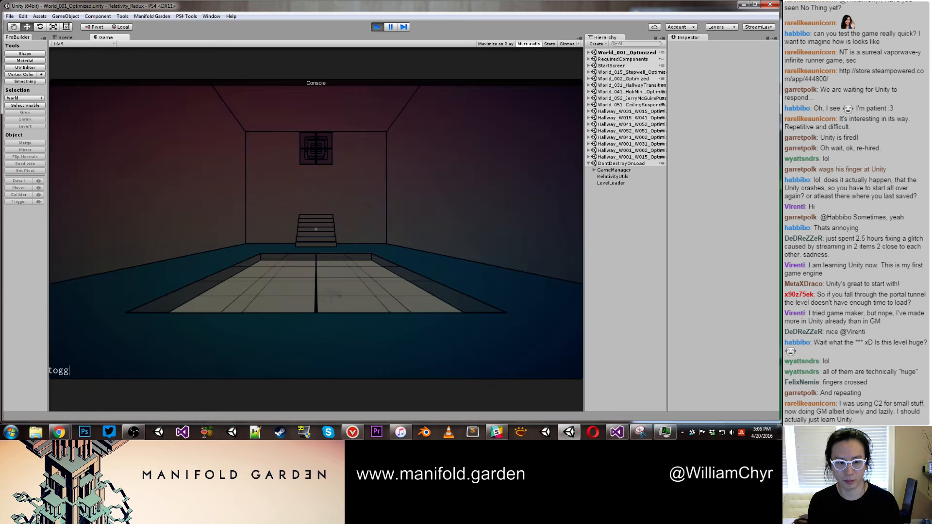
type("le_noclip")
key("Return")
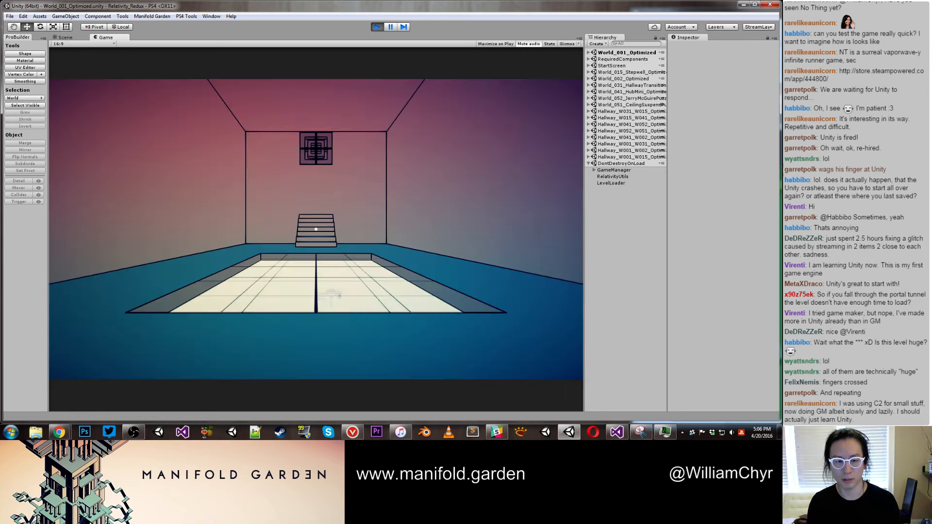
Step: Fly through World_001 into the large room with the wall staircases and turn no-clip off with toggle_noclip
key("w")
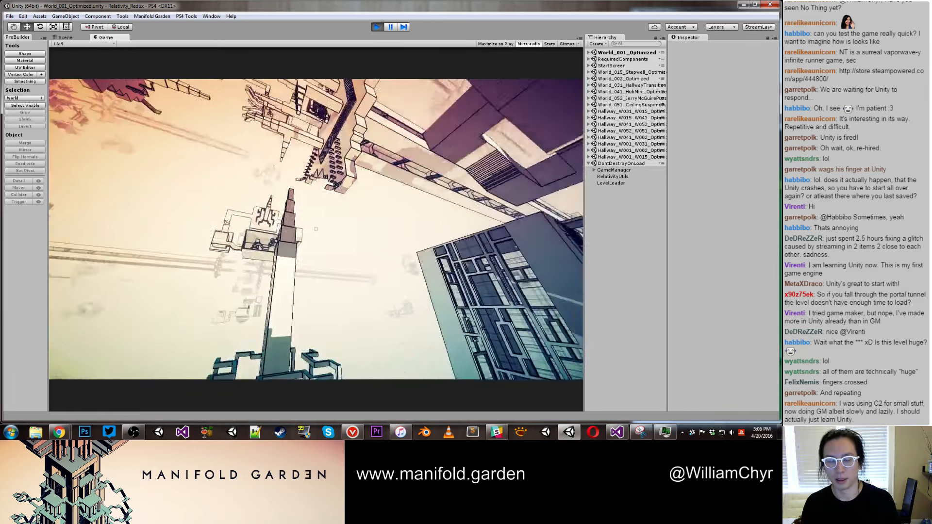
key("w")
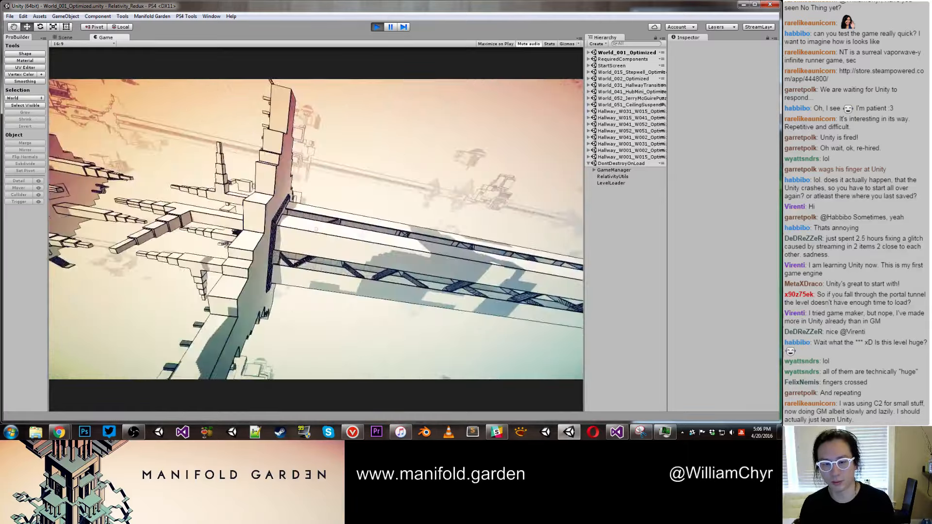
key("w")
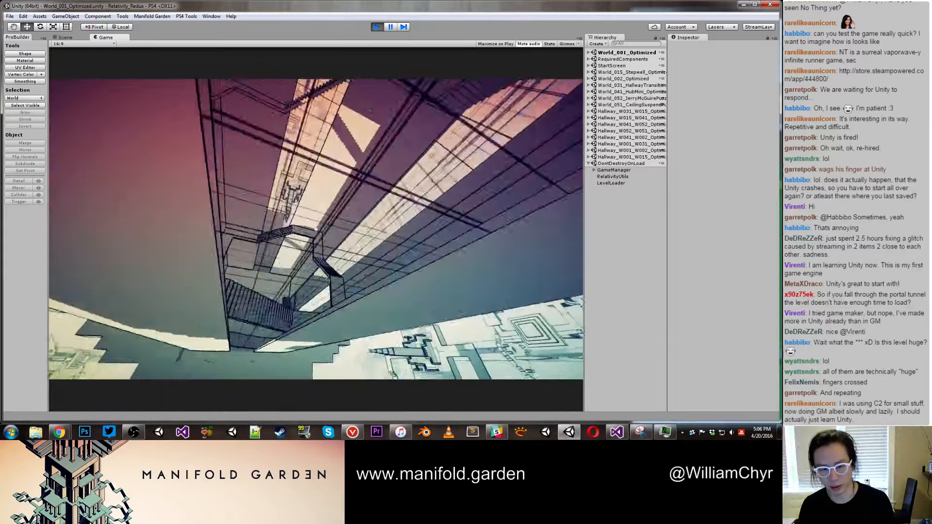
key("w")
key("grave")
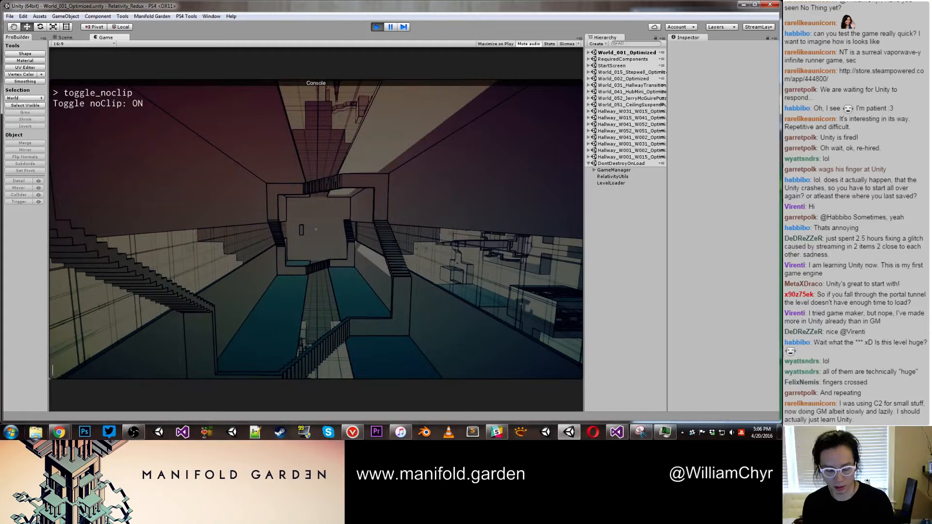
type("togg")
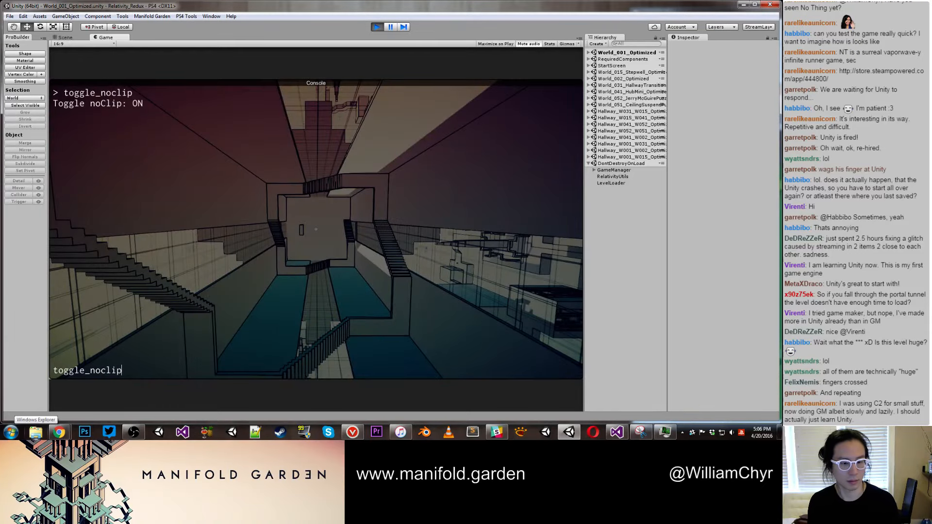
type("le_noclip")
key("Return")
mouse_move(59, 433)
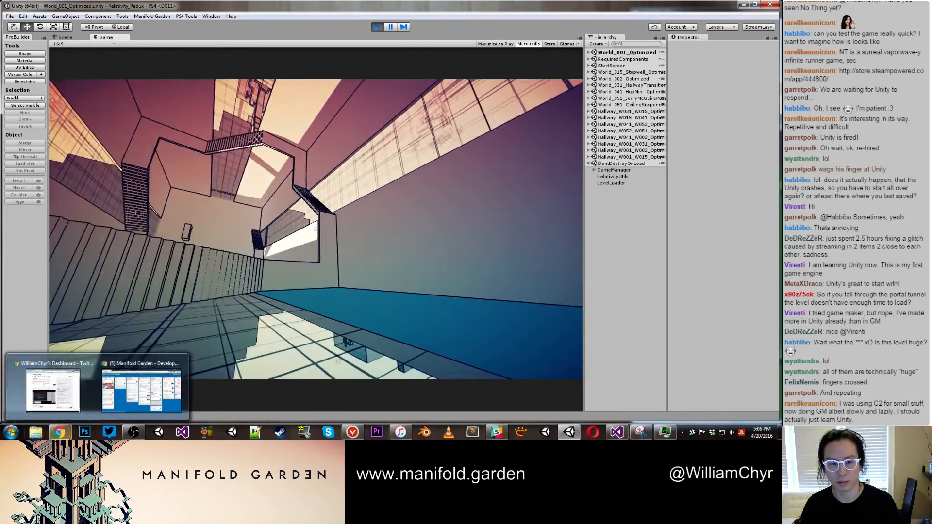
Step: Cross the staircase room to the freestanding portal doorway, walk down Hallway_W001_W015 to test the transition, and stop the game
key("w")
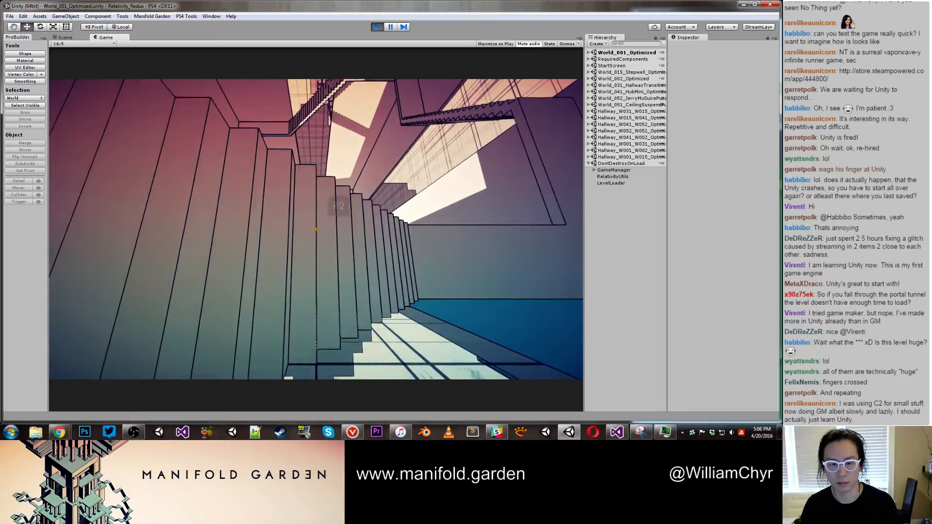
key("space")
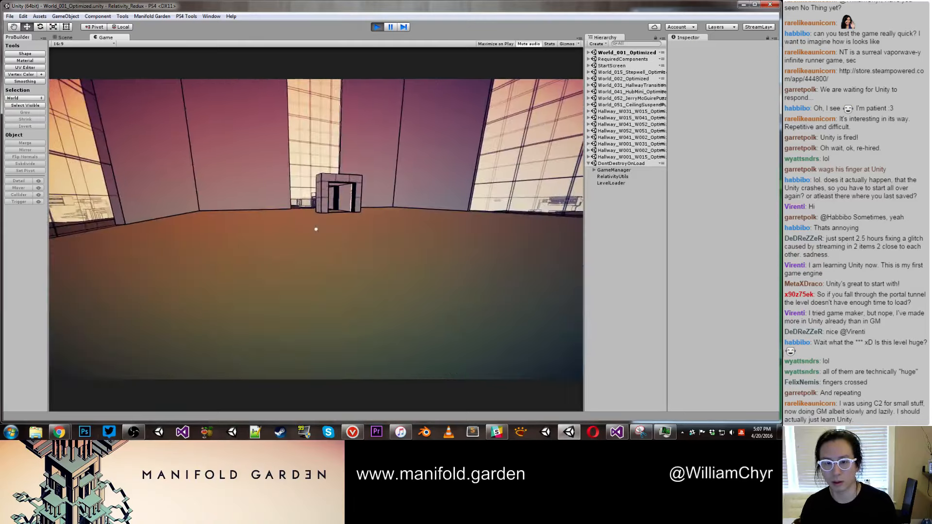
key("w")
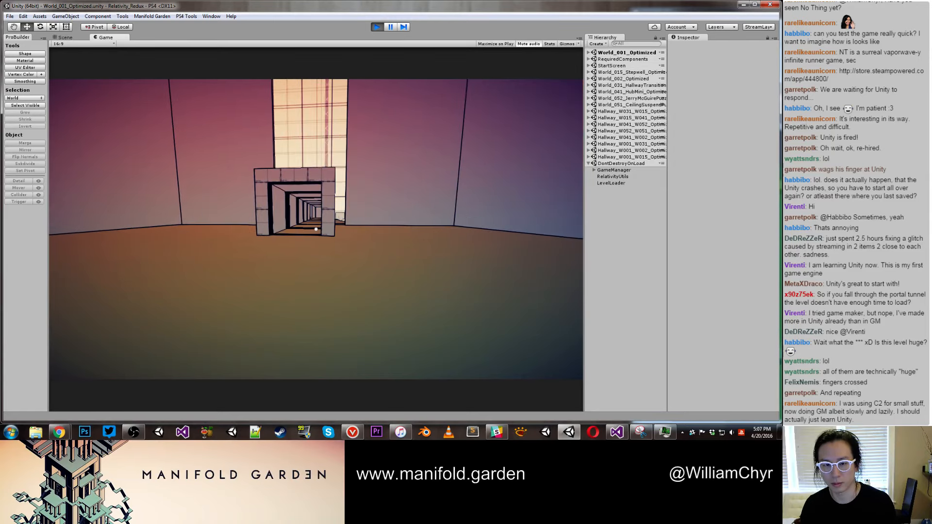
key("w")
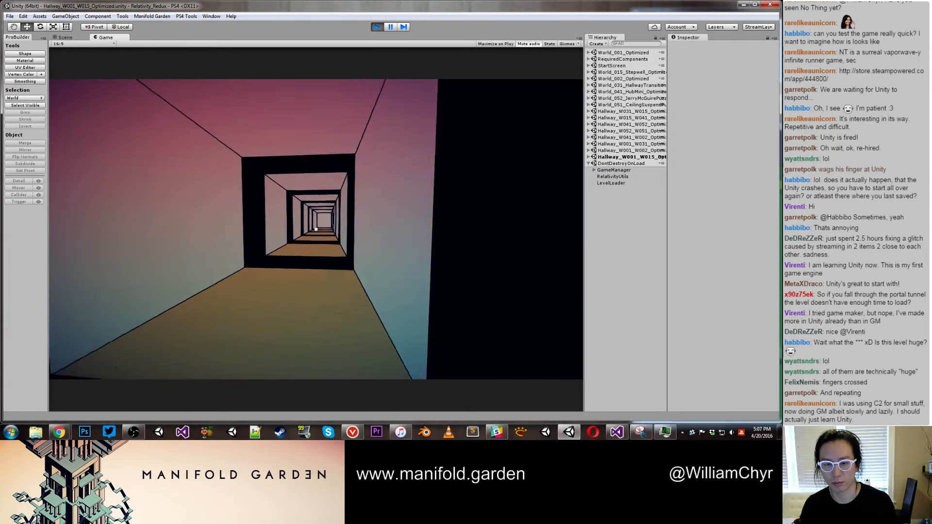
key("w")
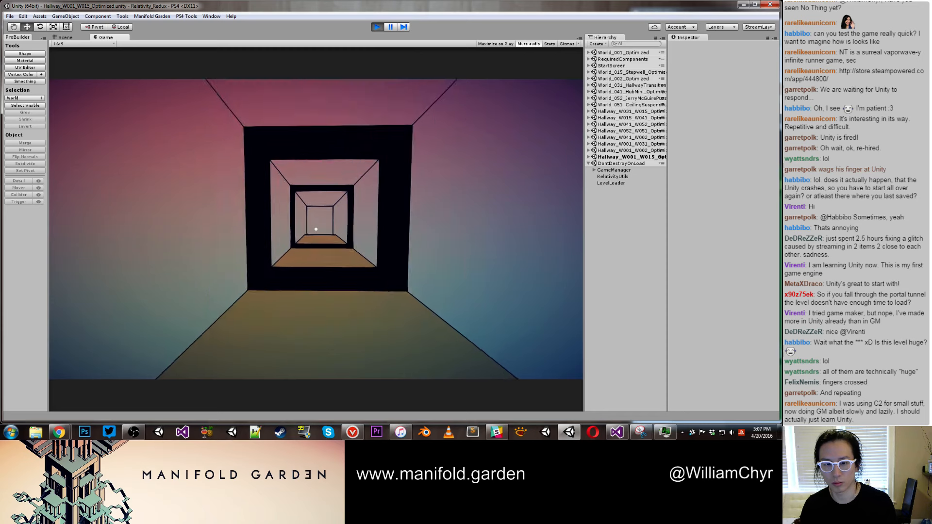
key("w")
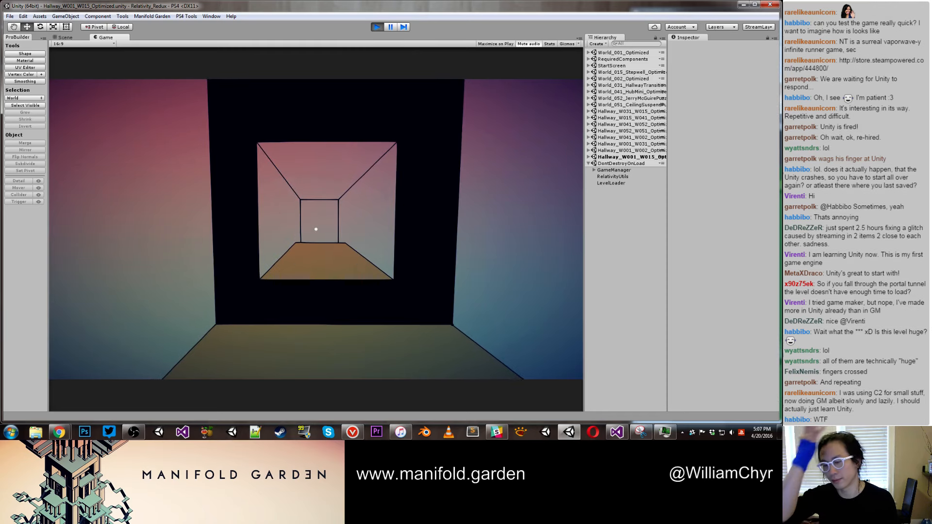
key("ctrl+p")
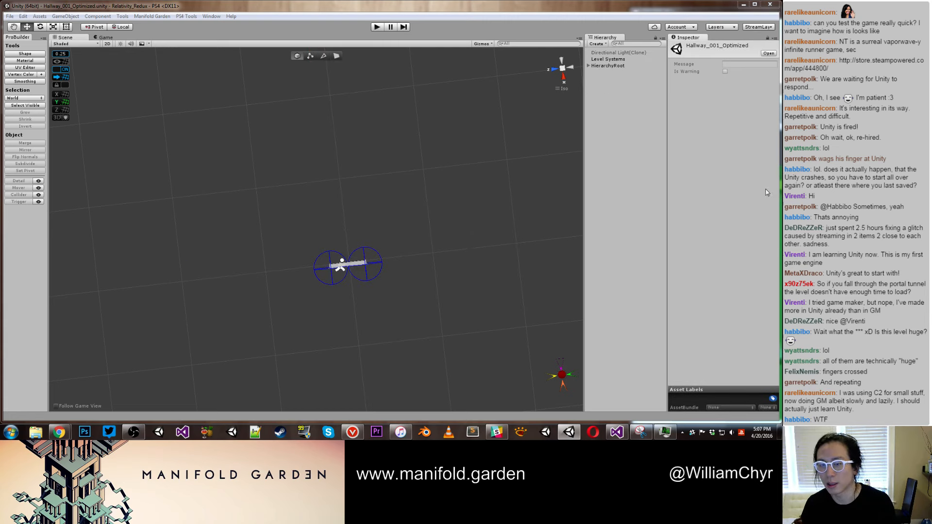
Step: Generate an additive duplicate scene for the active Hallway_001_Optimized scene
left_click(152, 16)
mouse_move(152, 50)
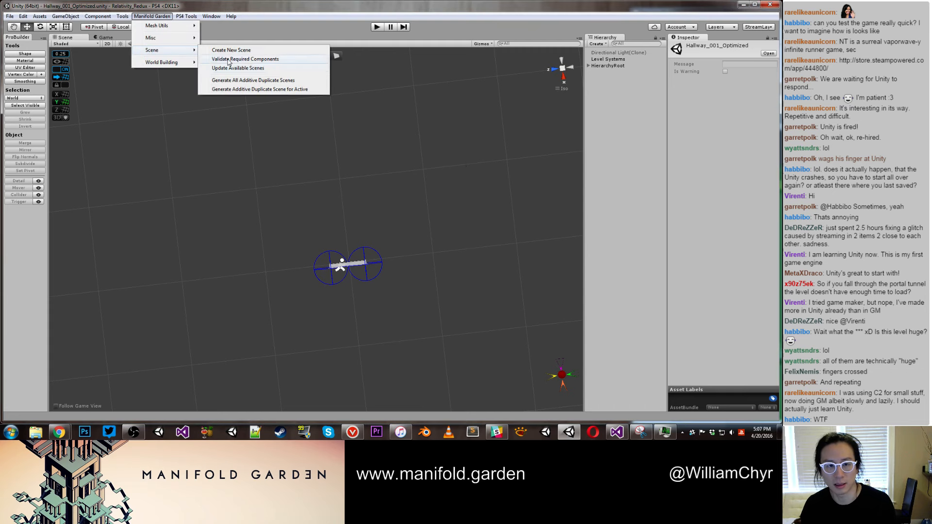
left_click(241, 89)
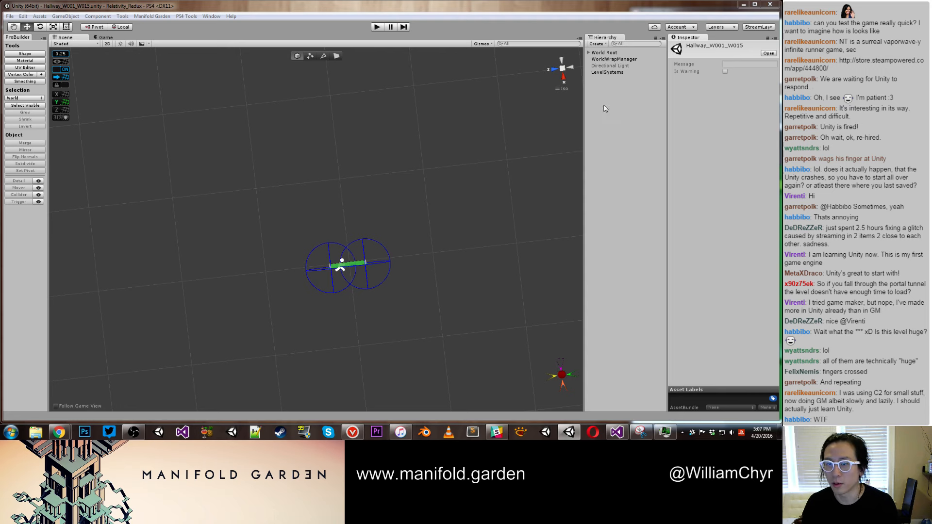
Step: Generate the additive duplicate scene for Hallway_W001_W015 so its optimized version is up to date
left_click(482, 109)
scroll(479, 108, "up", 3)
left_click(152, 16)
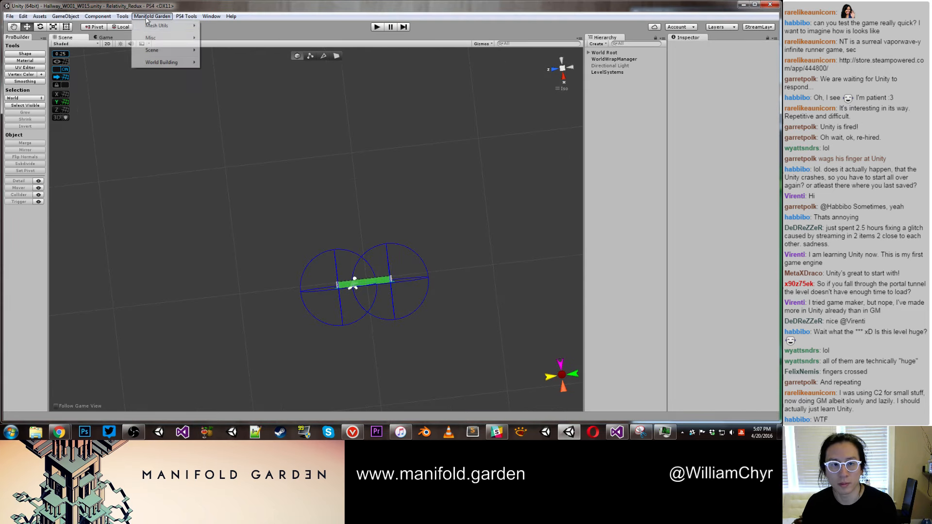
mouse_move(160, 51)
left_click(247, 89)
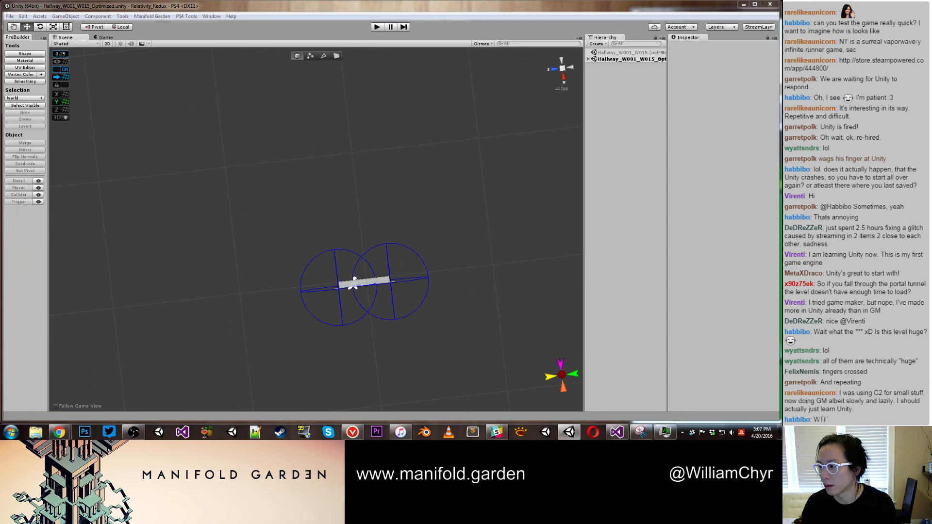
Step: Check the portal path map and the LevelSystems portals of World_015_Stepwell, and generate that scene's additive duplicate
left_click_drag(779, 214, 340, 87)
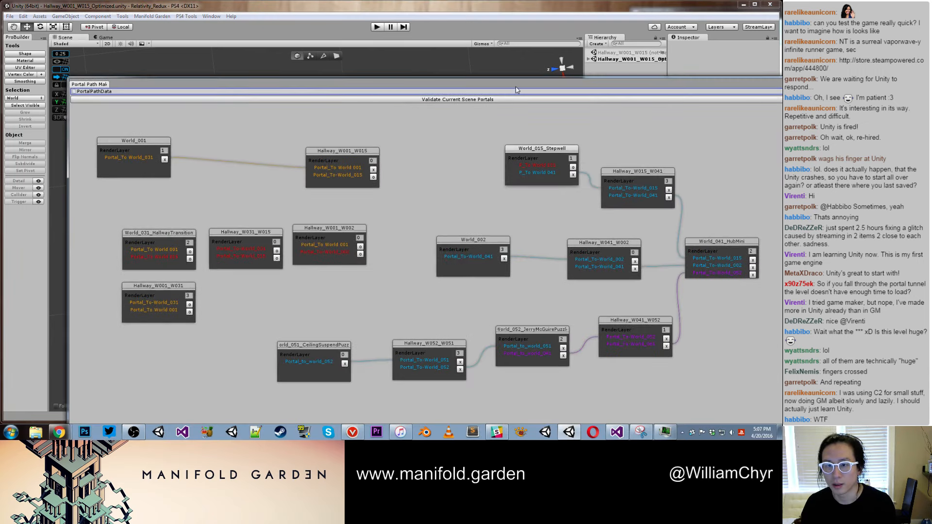
left_click_drag(510, 86, 931, 104)
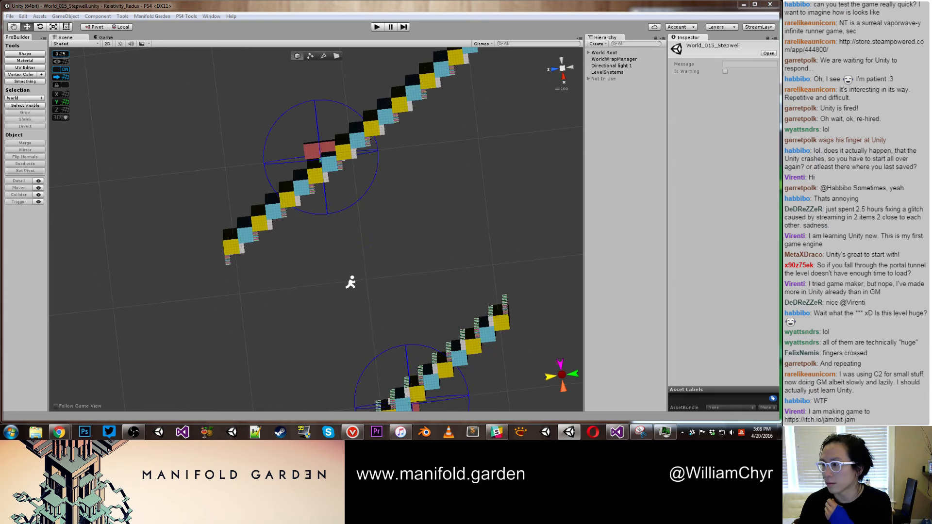
left_click(601, 72)
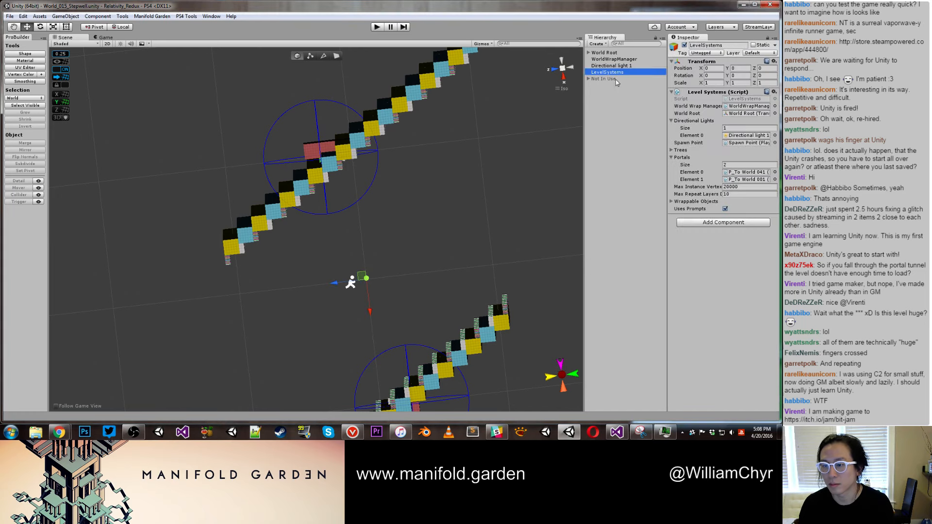
left_click_drag(665, 132, 617, 132)
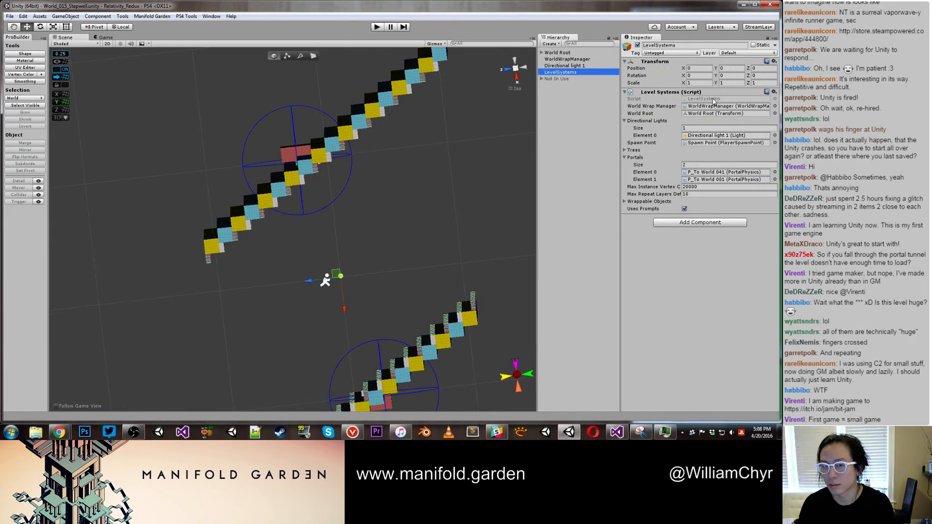
left_click(152, 16)
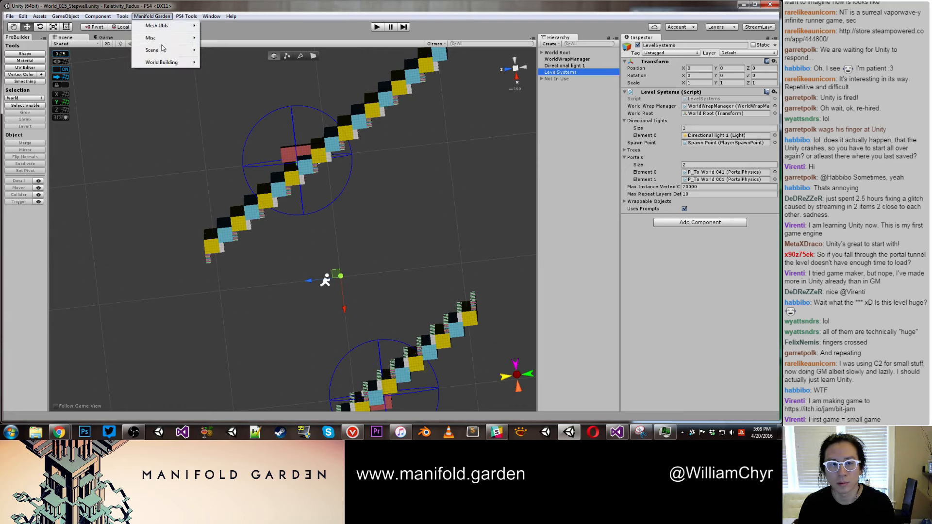
mouse_move(165, 50)
left_click(237, 88)
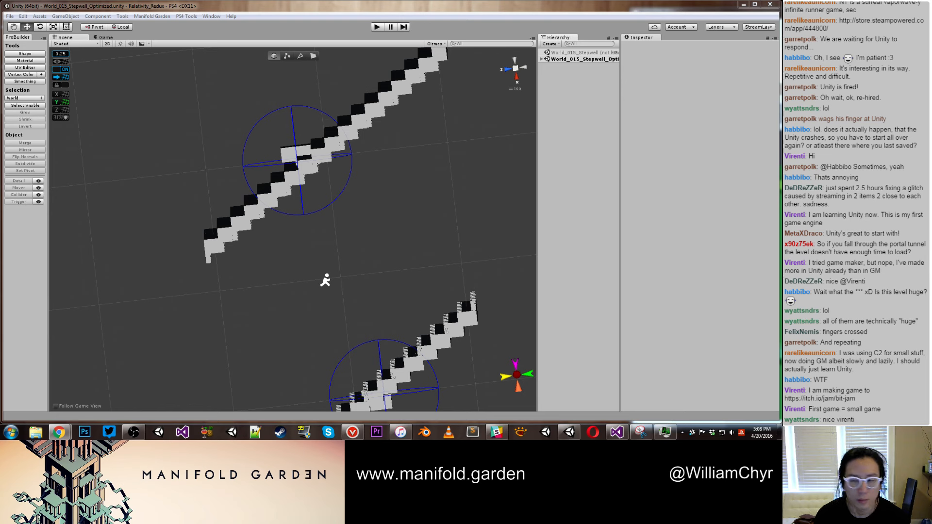
left_click(573, 60)
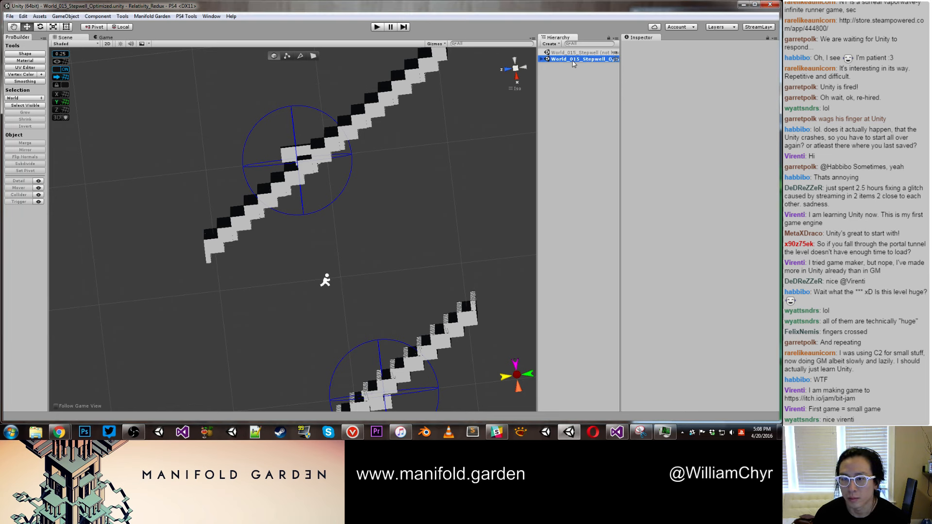
right_click(573, 61)
left_click(556, 99)
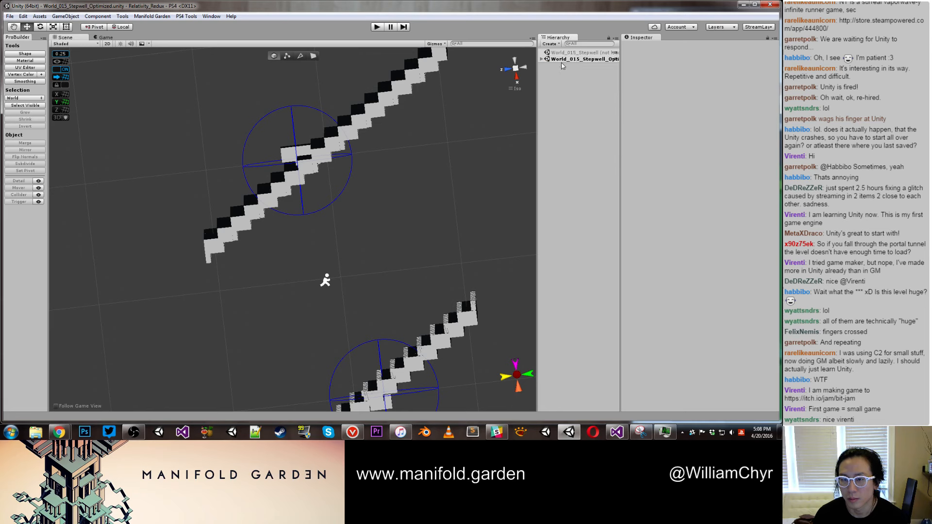
left_click(563, 53)
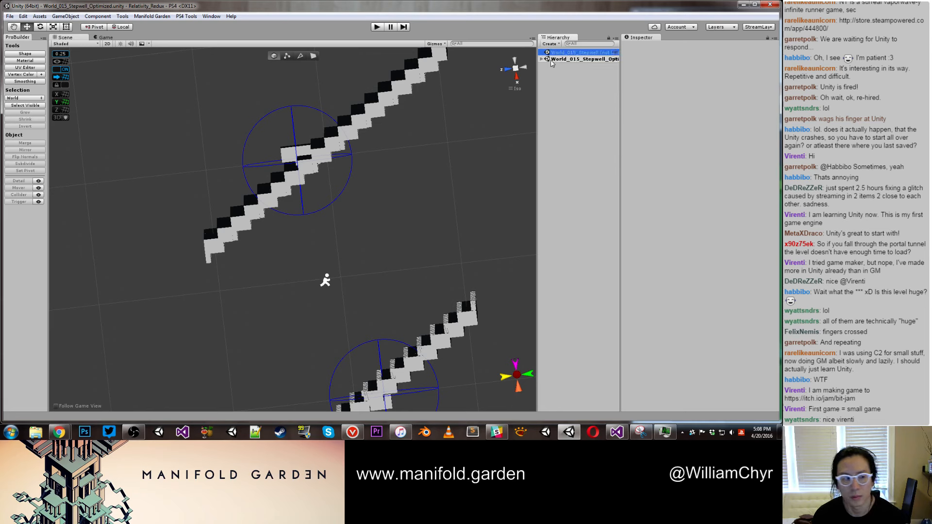
left_click(551, 63)
right_click(552, 62)
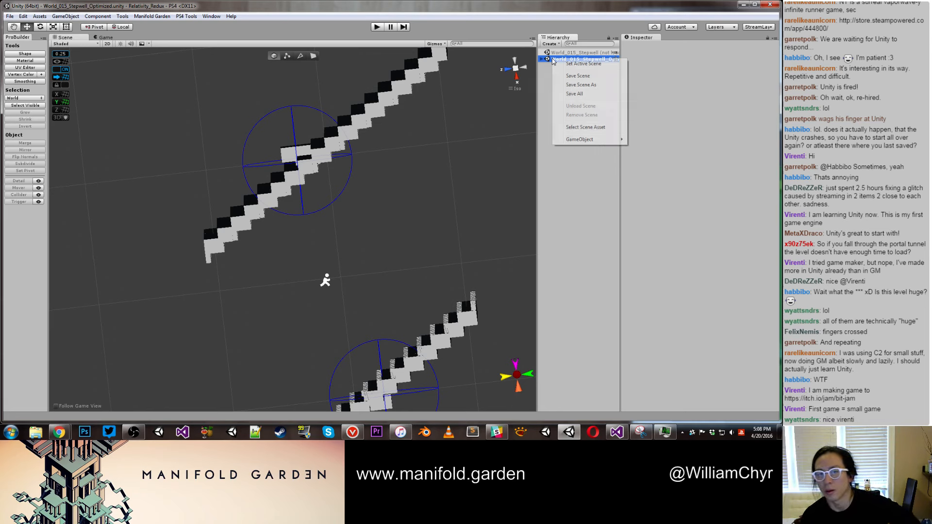
left_click(546, 73)
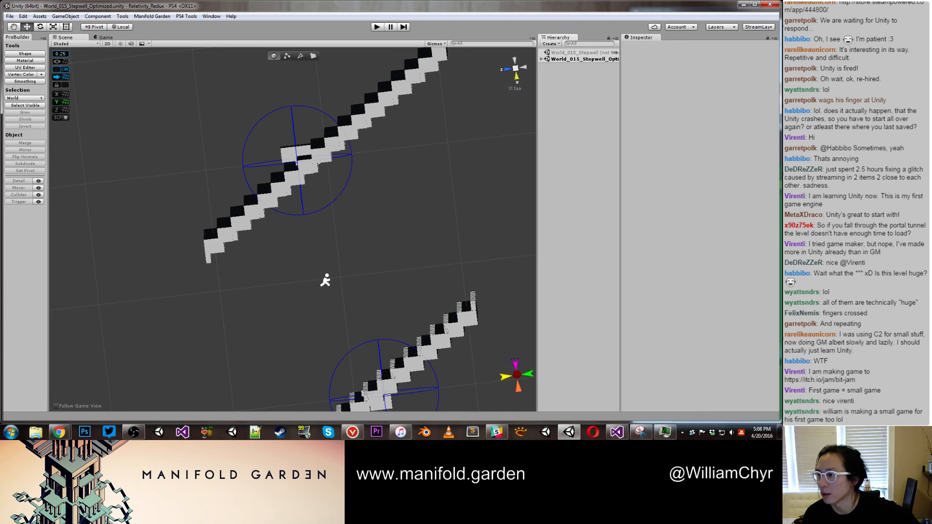
Step: Load World_015_Stepwell as the active scene and remove World_015_Stepwell_Optimized from the hierarchy
right_click(569, 53)
right_click(586, 53)
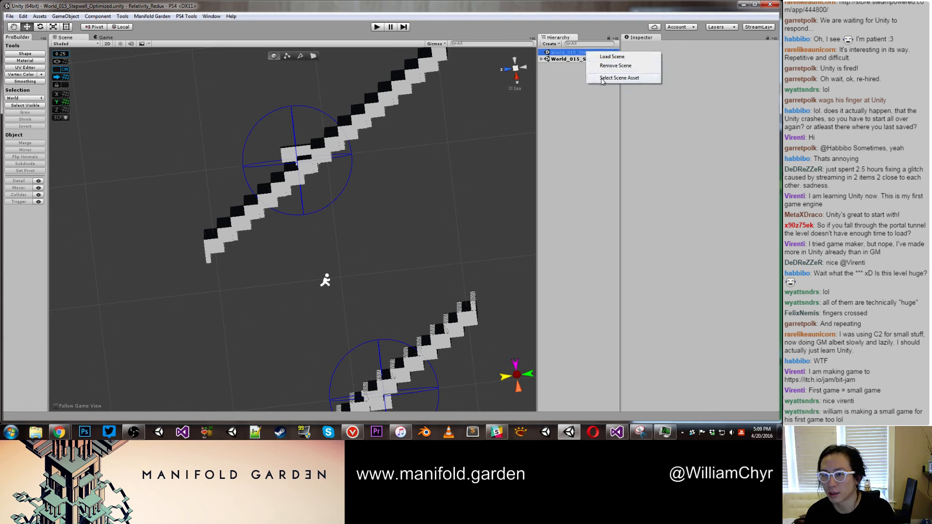
left_click(602, 77)
right_click(592, 55)
left_click(613, 65)
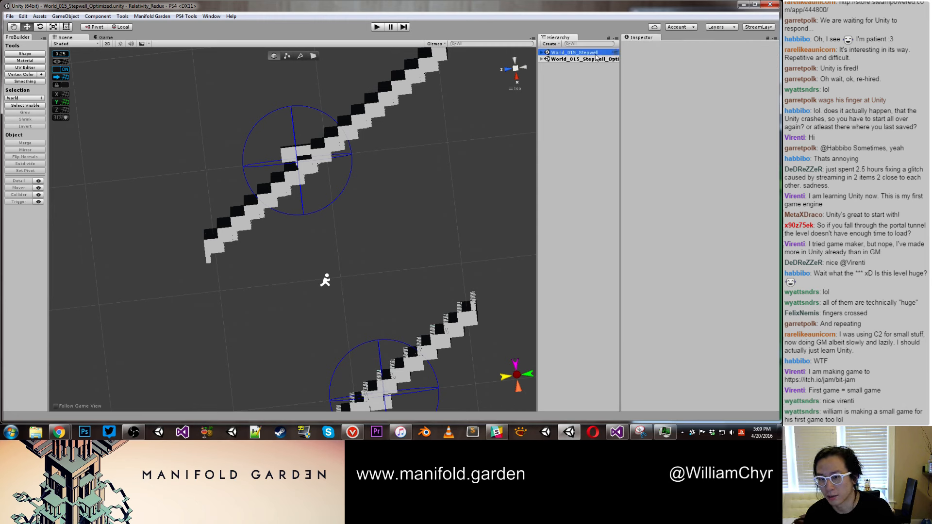
right_click(596, 55)
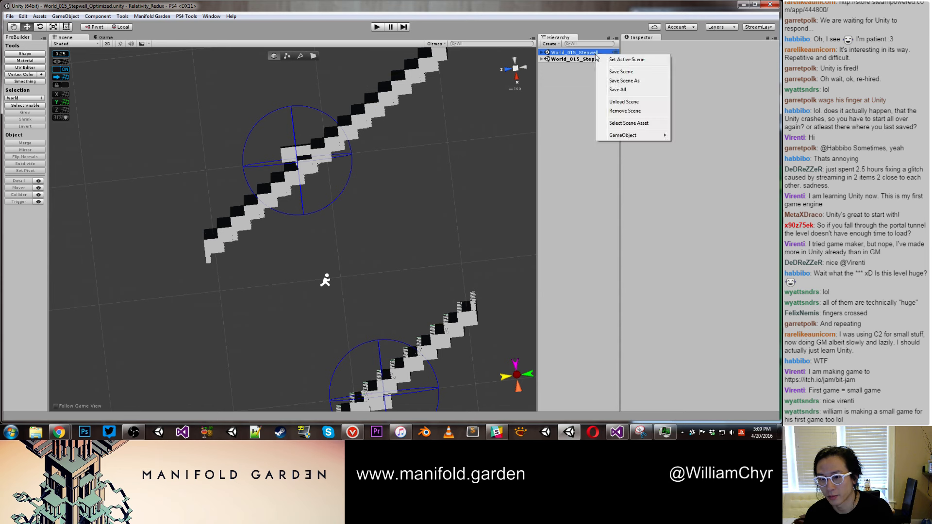
left_click(622, 59)
right_click(602, 59)
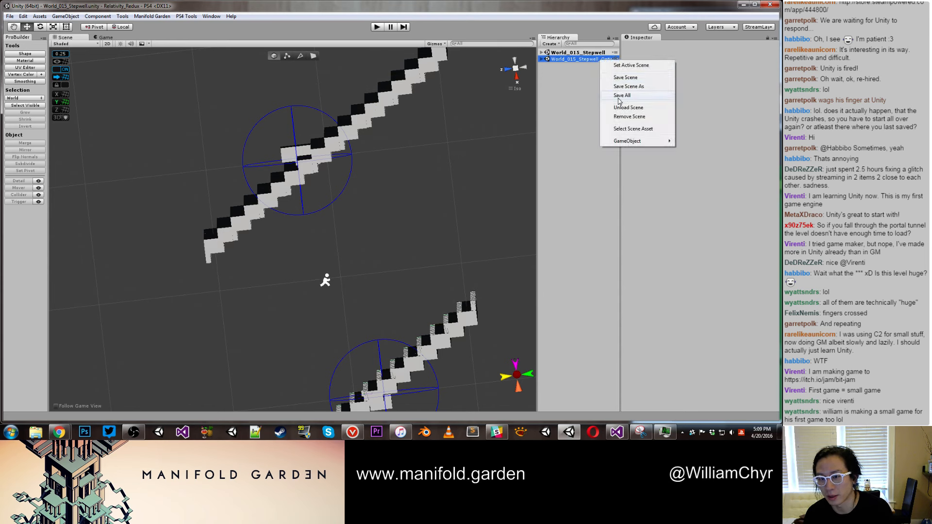
left_click(612, 116)
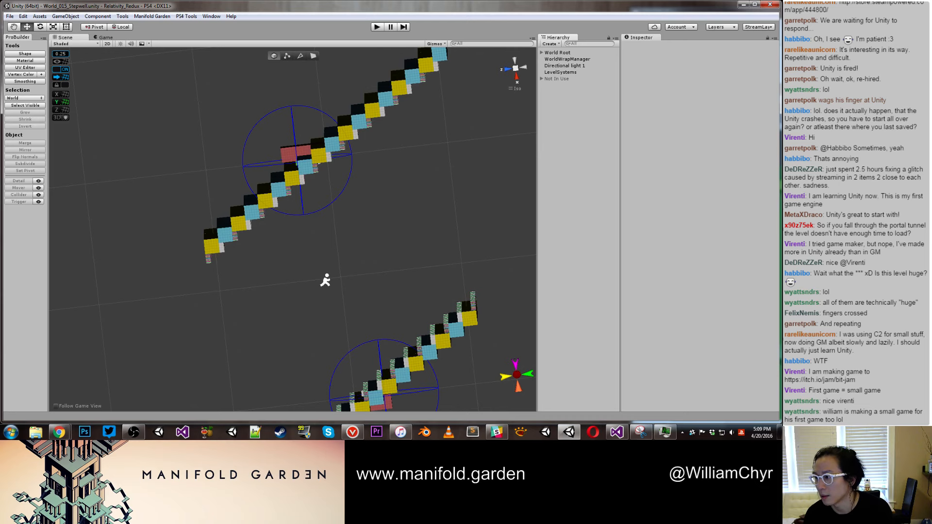
Step: In the portal path map, connect P_To World 001 of World_015_Stepwell to Portal_To-World_015 of Hallway_W001_W015
key("ctrl+shift+p")
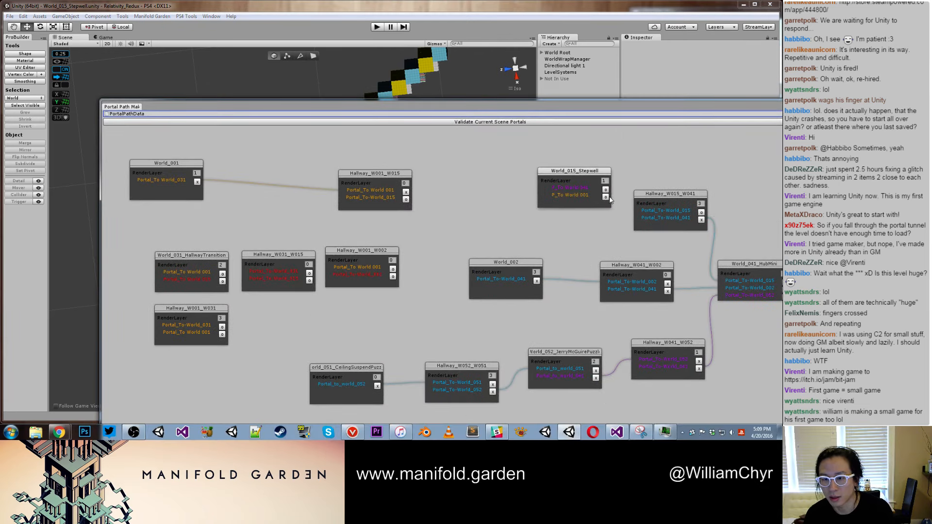
left_click_drag(604, 197, 405, 200)
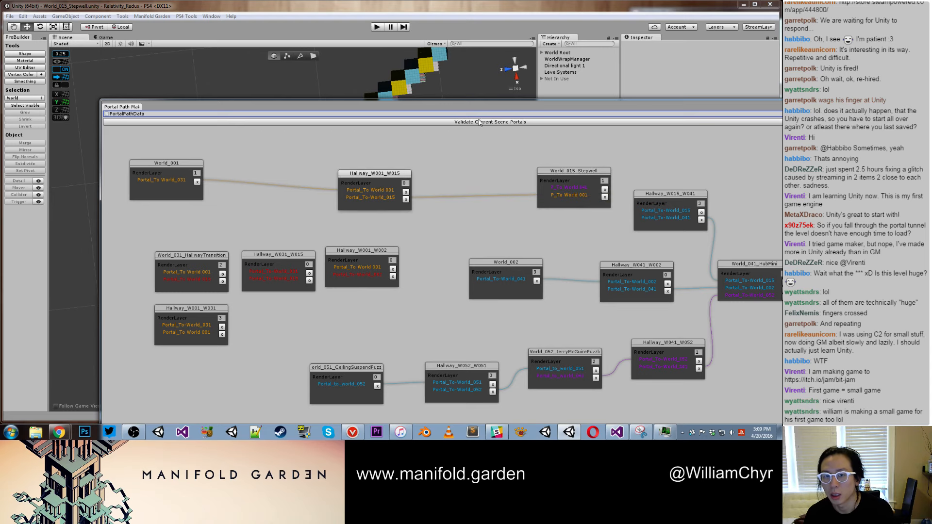
left_click_drag(465, 110, 781, 110)
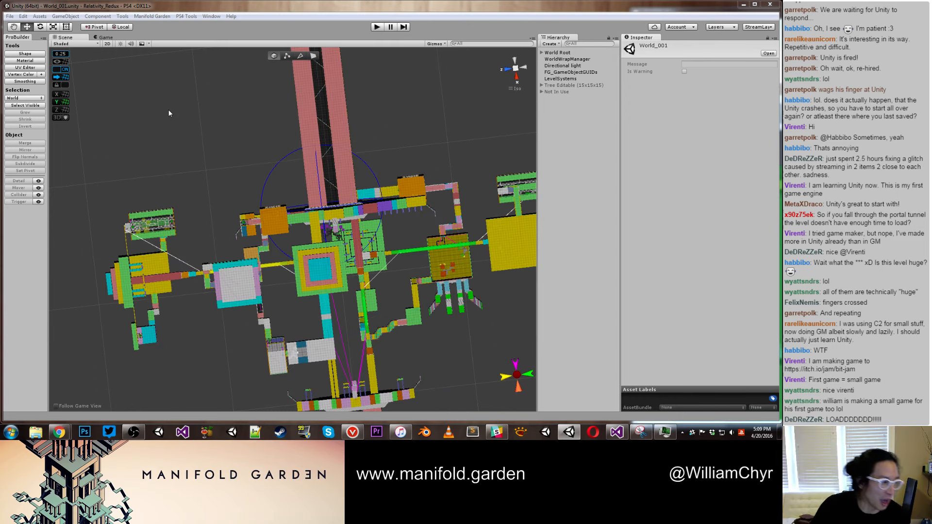
Step: Start a playtest of World_001 from its optimized scene
left_click(426, 96)
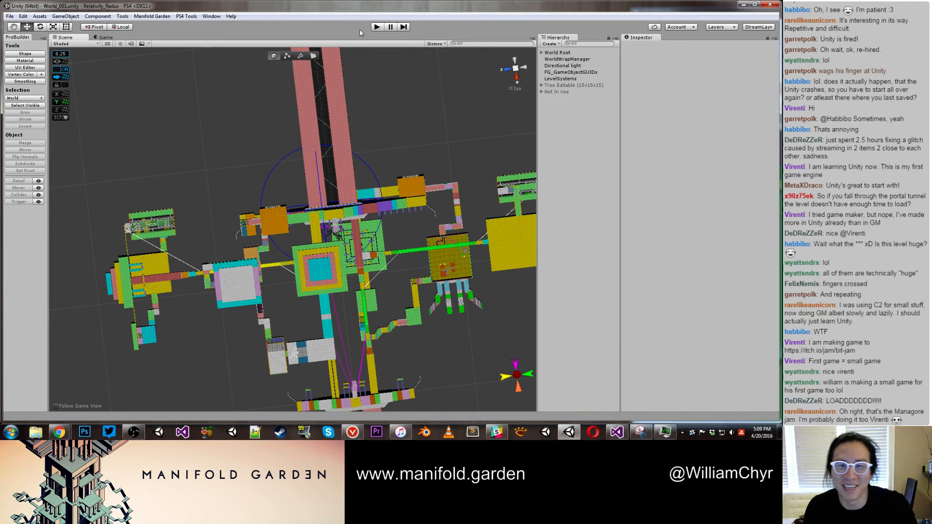
left_click(405, 27)
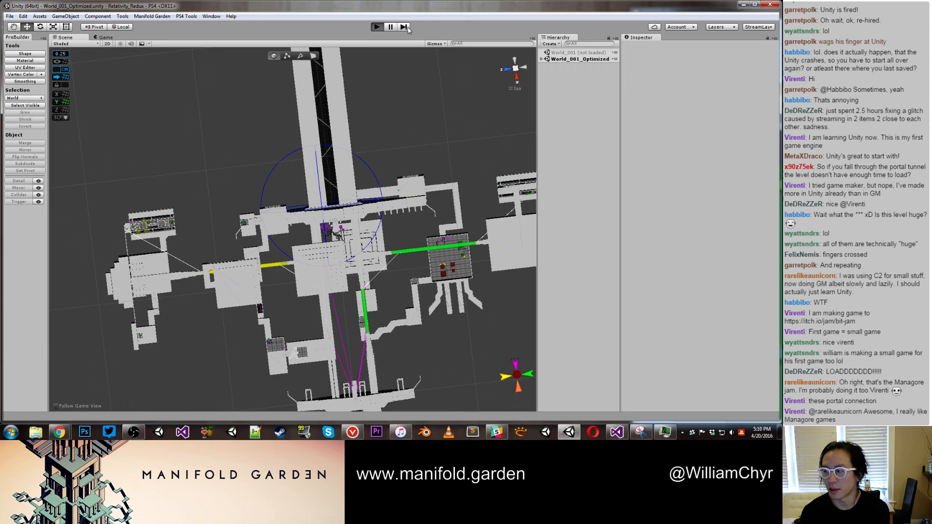
left_click(406, 28)
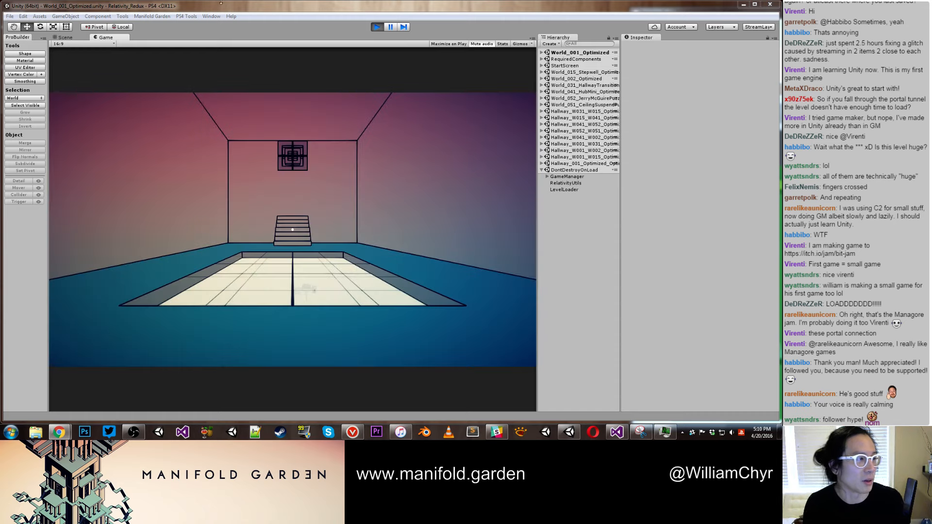
Step: Cross the starting room to the stairs and shift gravity to stand on the red-coloured surface
key("w")
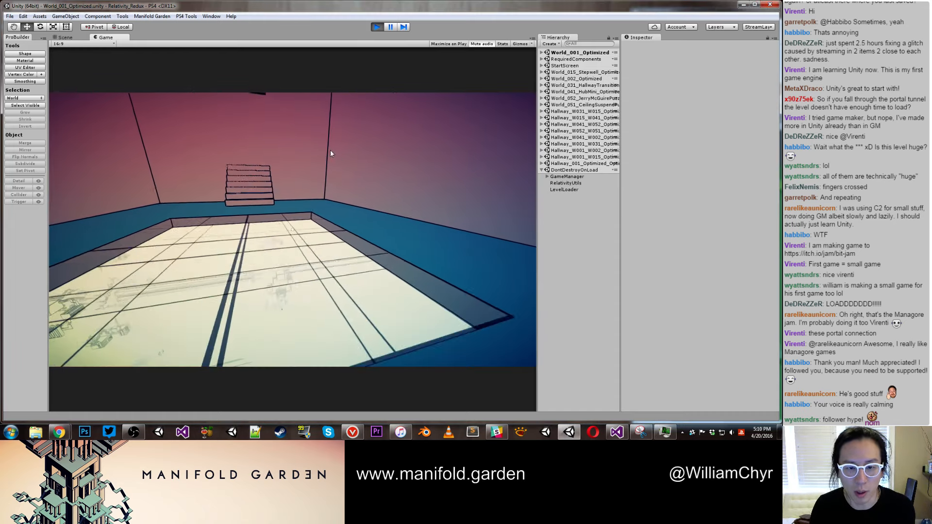
key("d")
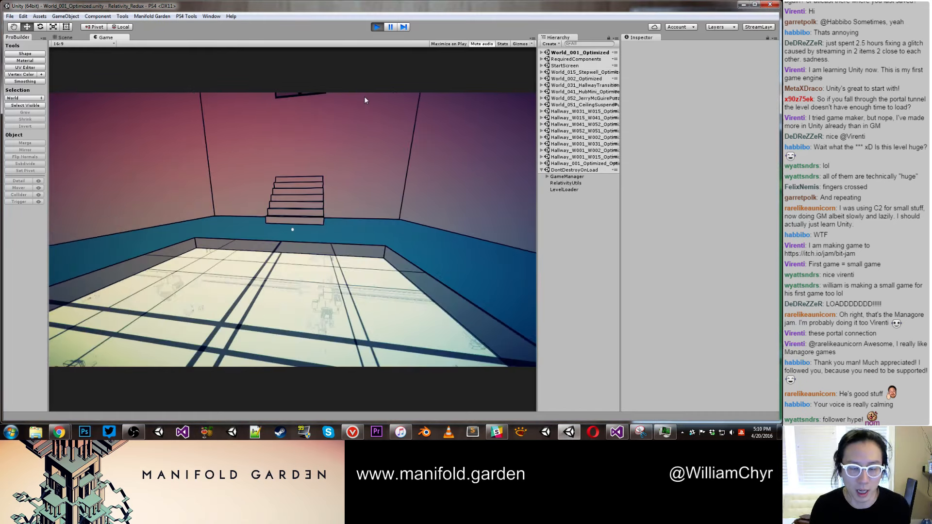
key("w")
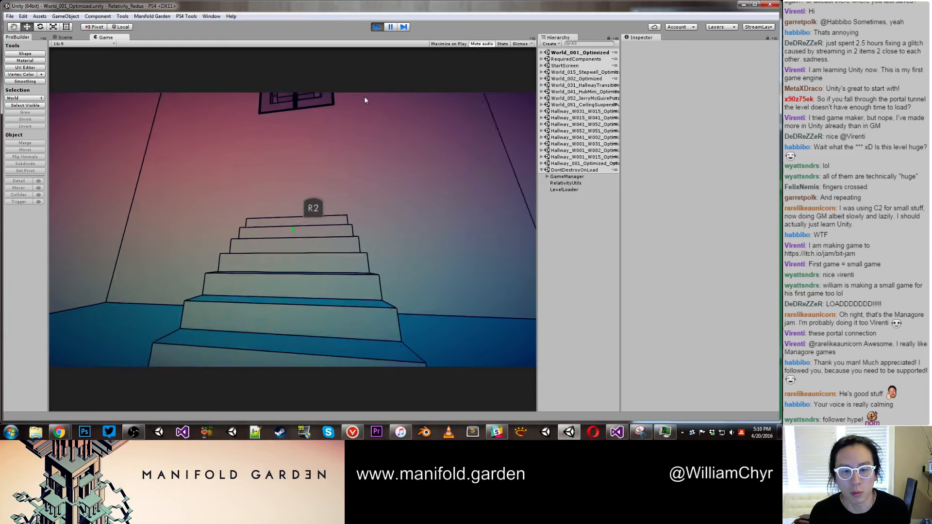
key("space")
key("w")
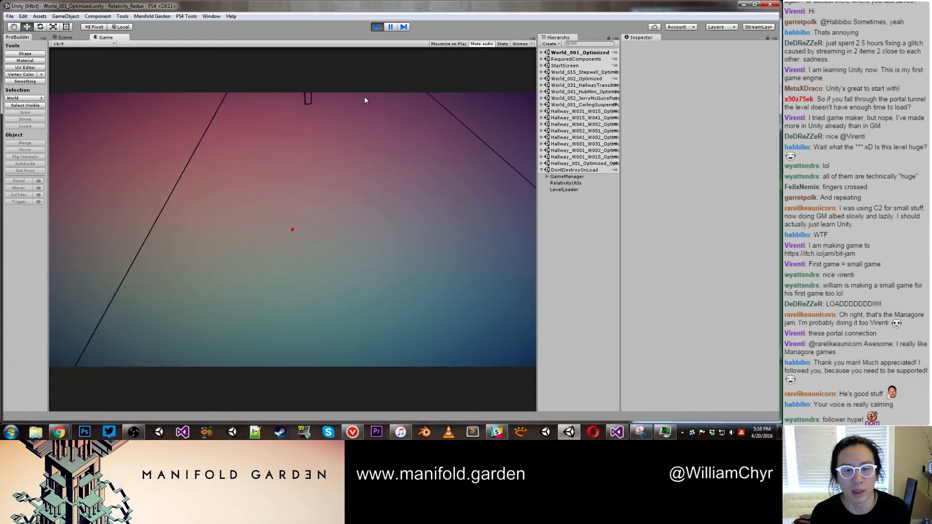
key("space")
key("w")
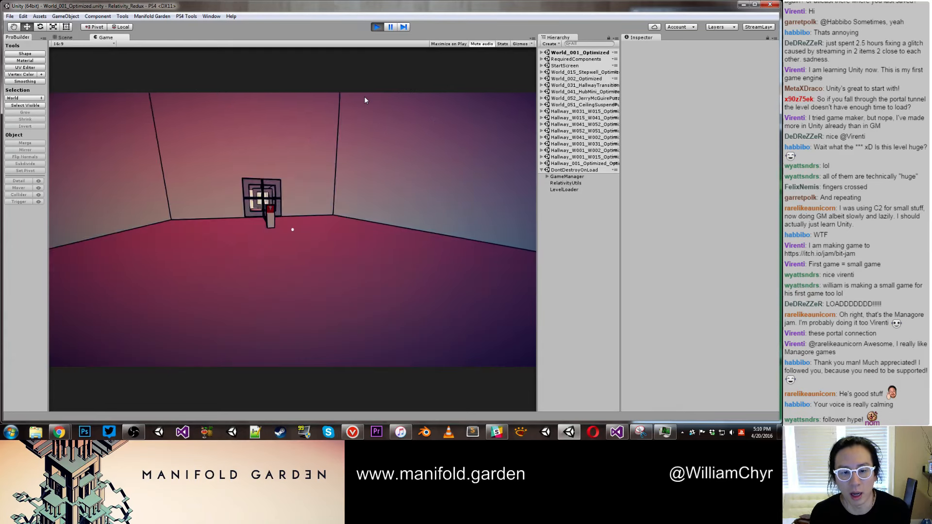
Step: Walk through the framed doorway and the following rooms, shifting gravity as needed, to reach the large windowed room with purple floor
key("w")
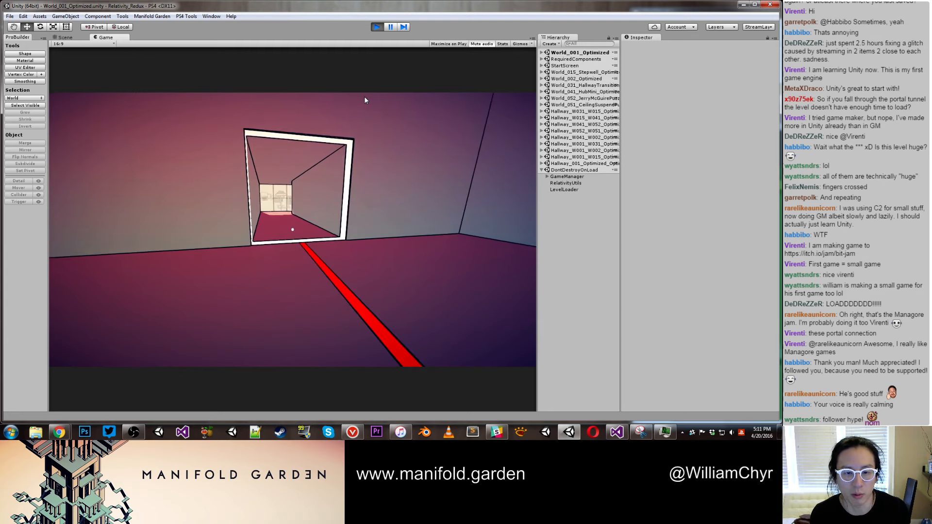
key("w")
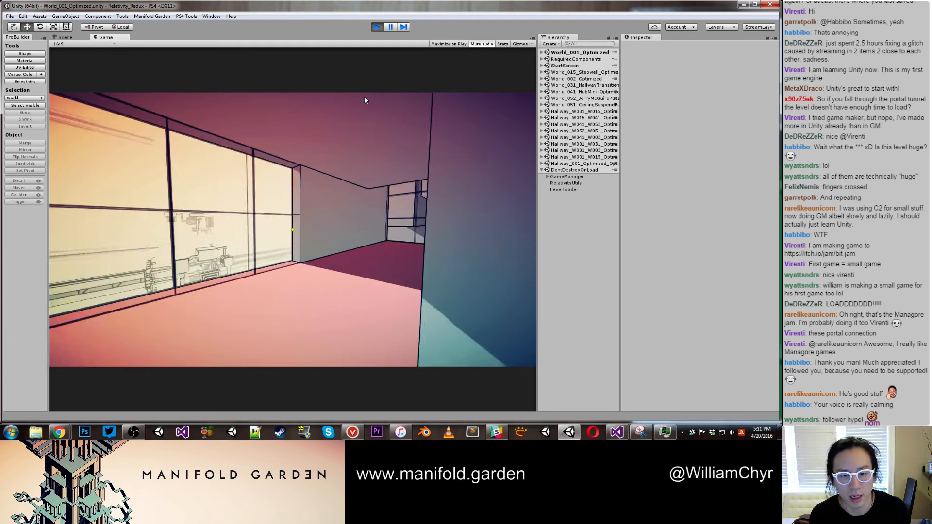
key("w")
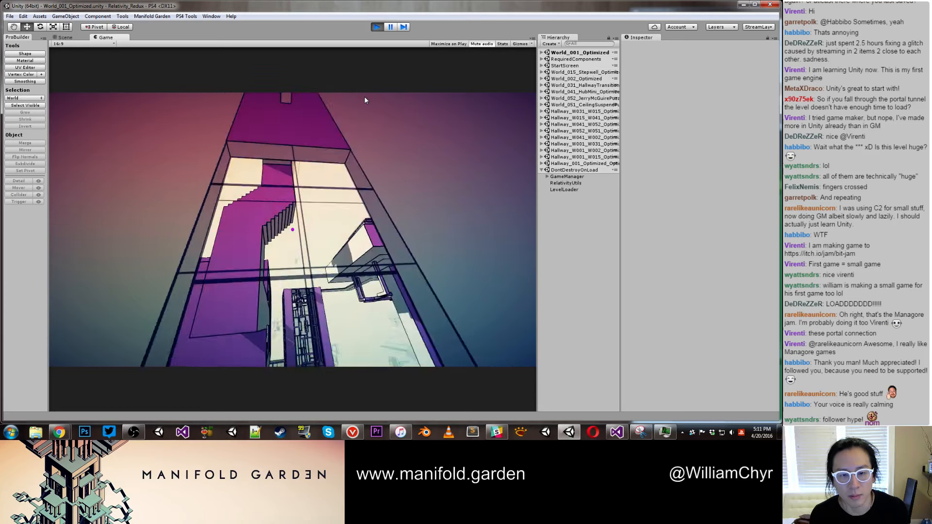
key("w")
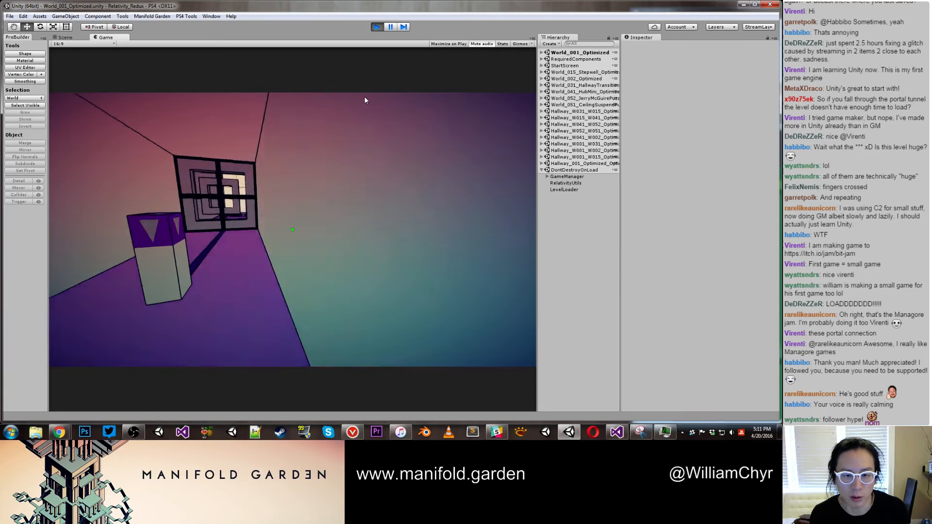
key("space")
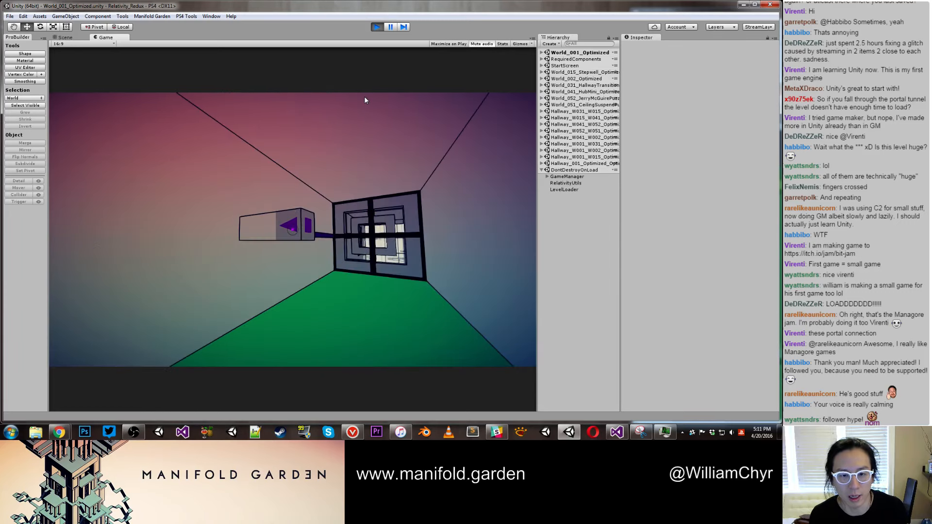
key("space")
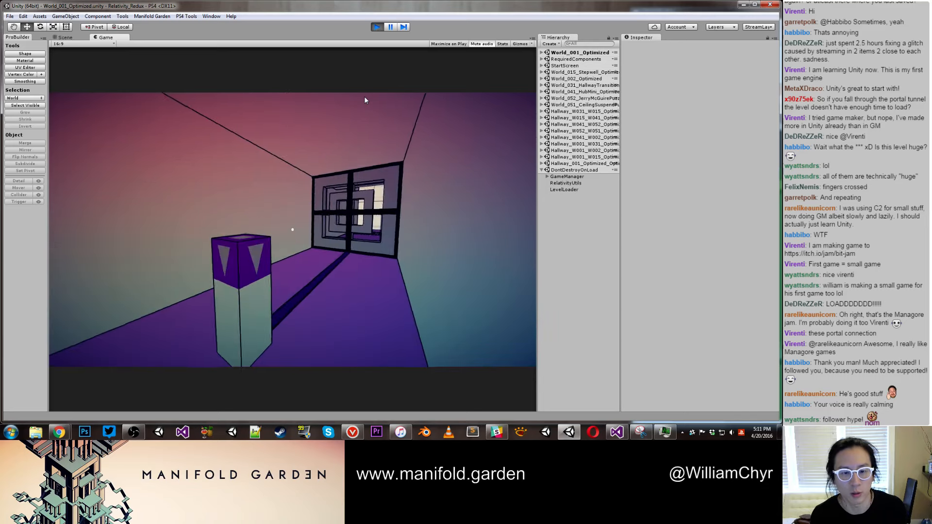
key("w")
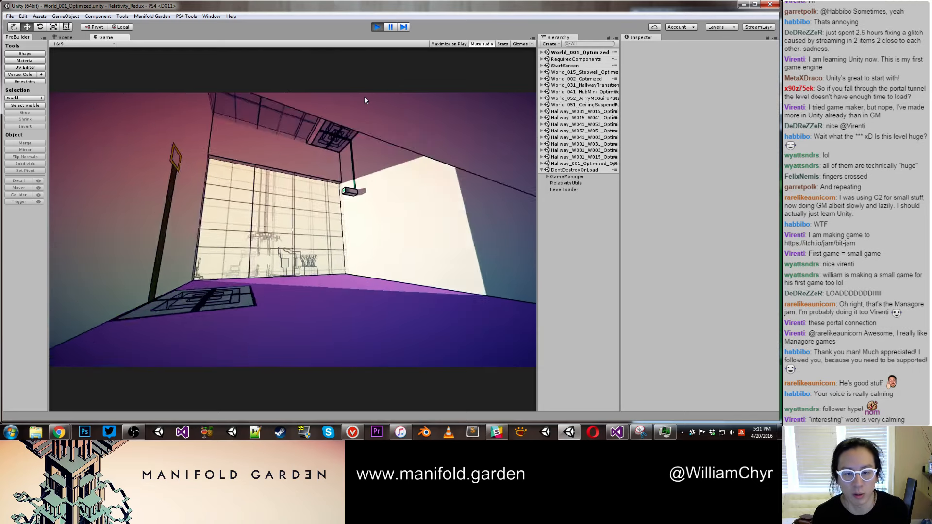
key("w")
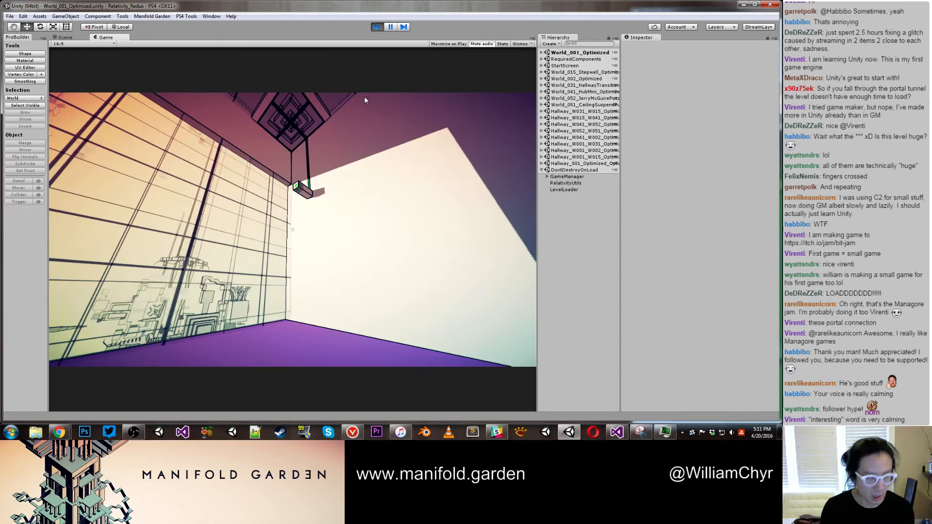
Step: Turn on noclip with the console command toggle_noclip and fly out of the building towards the spired purple platform
key("grave")
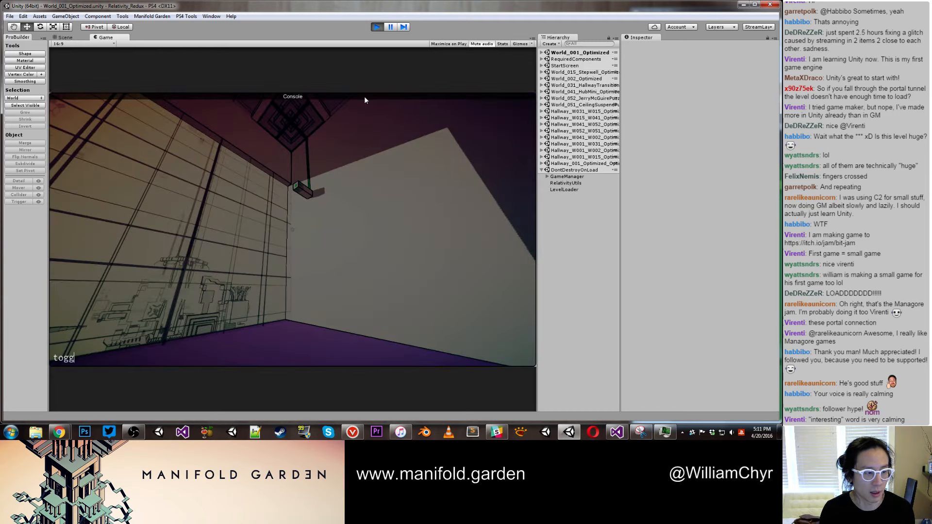
type("toggle_noclip")
key("Return")
key("w")
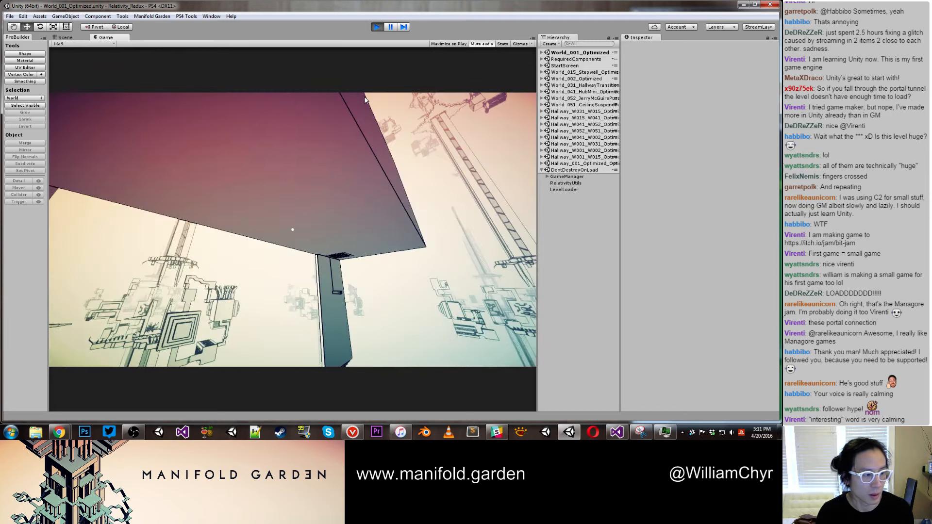
key("w")
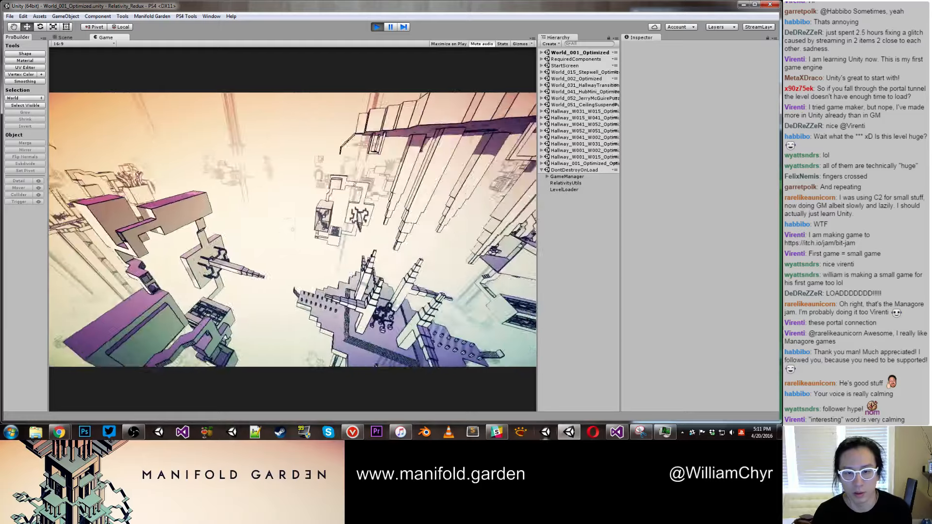
key("w")
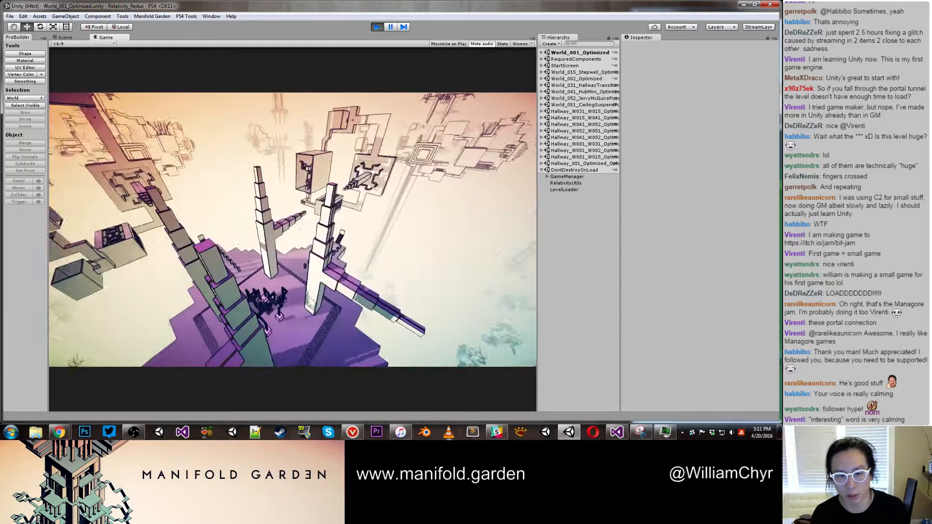
Step: Fly around the spired structures to survey the world, and enter the tall windowed shaft with stairs along its walls
key("s")
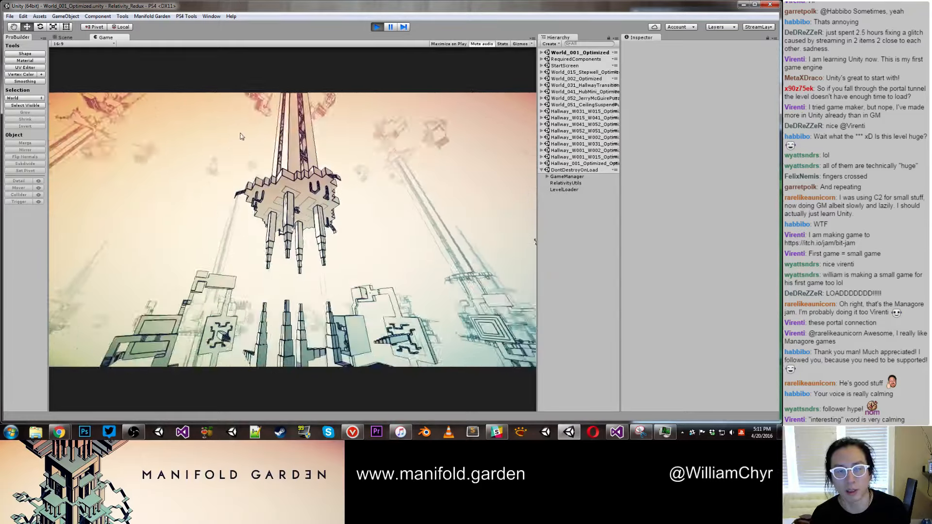
key("s")
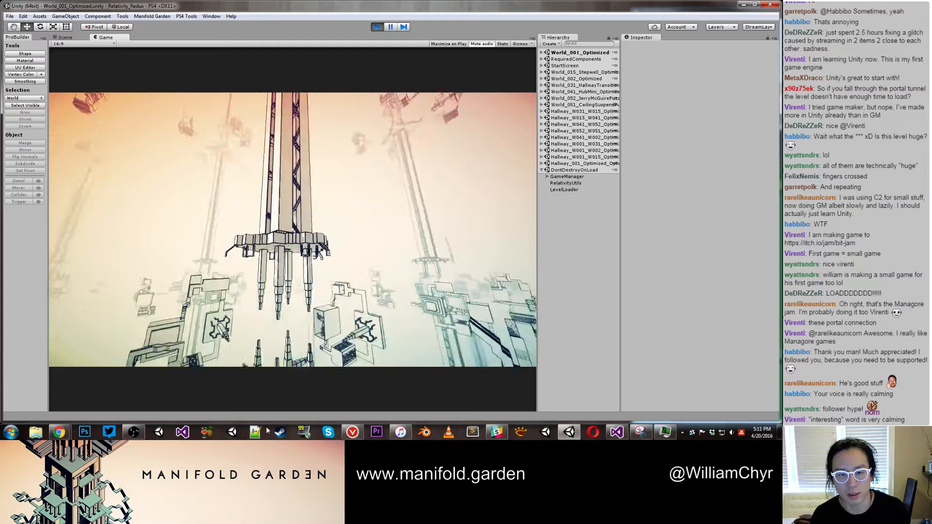
key("w")
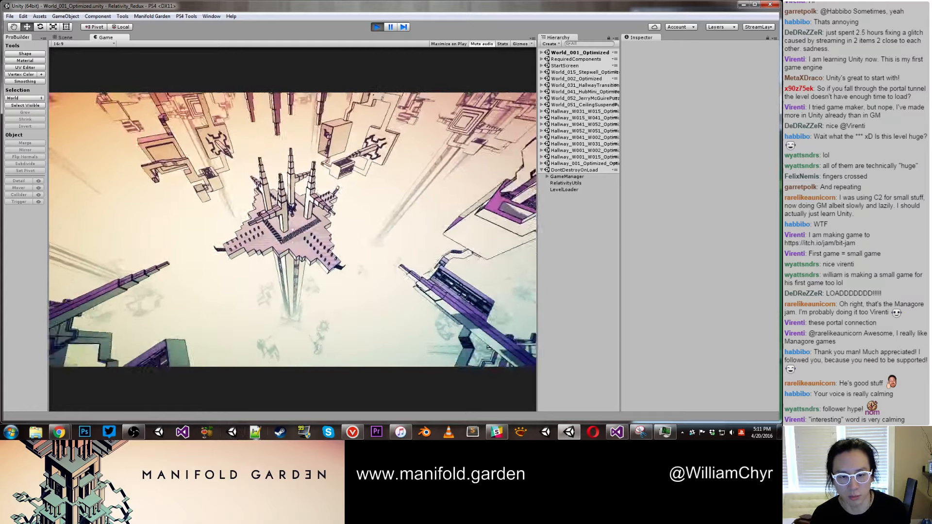
key("w")
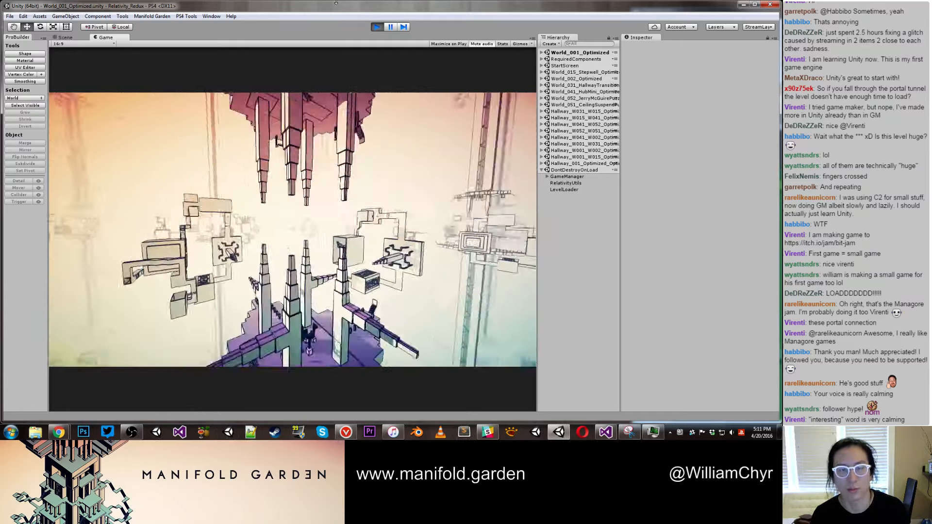
key("w")
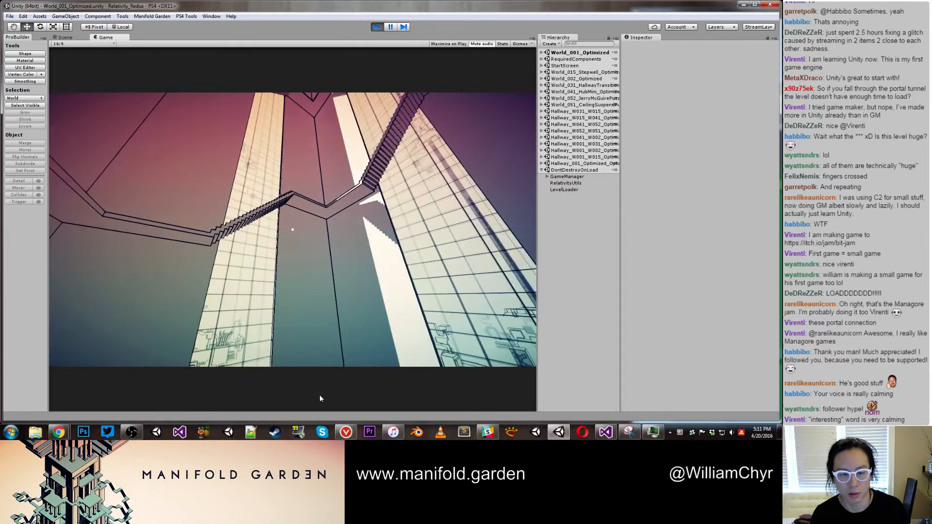
Step: Turn off noclip with toggle_noclip, playtest the passage into World_015_Stepwell, and end the playtest
key("grave")
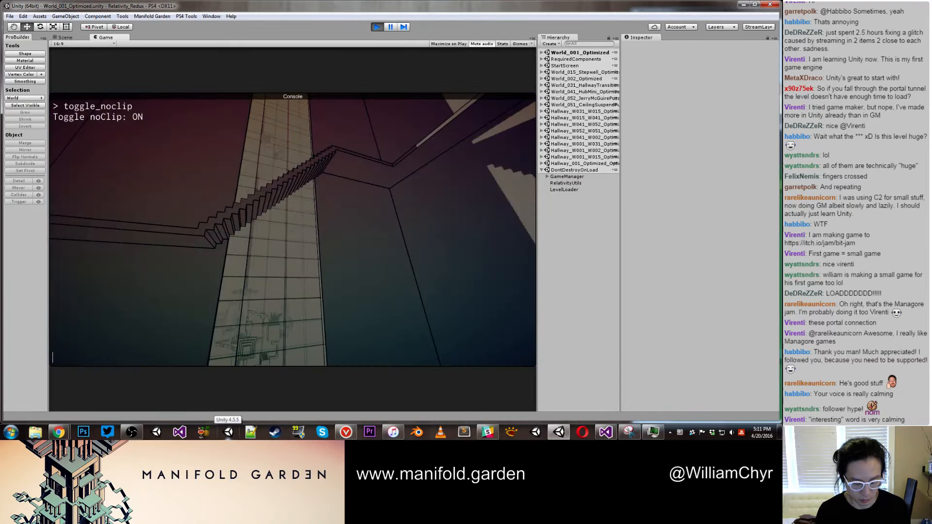
type("toggle_nocl")
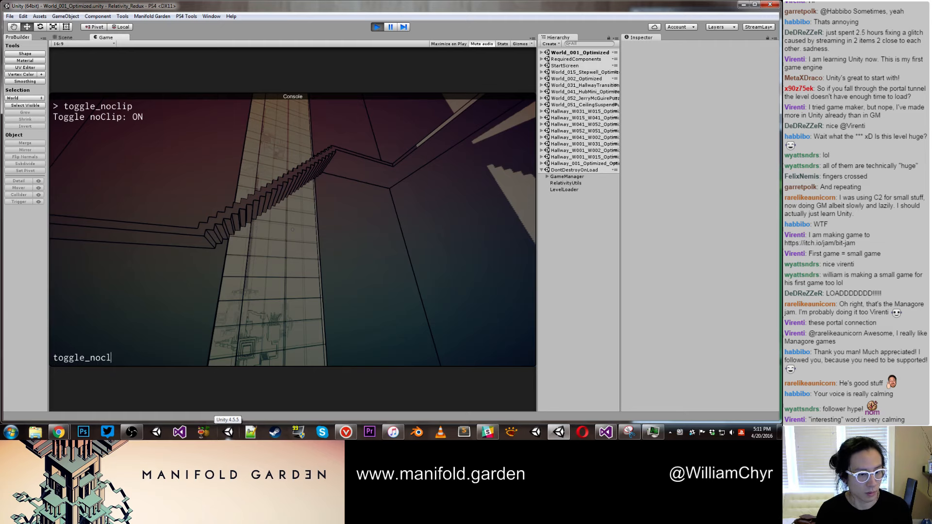
type("ip")
key("Return")
key("grave")
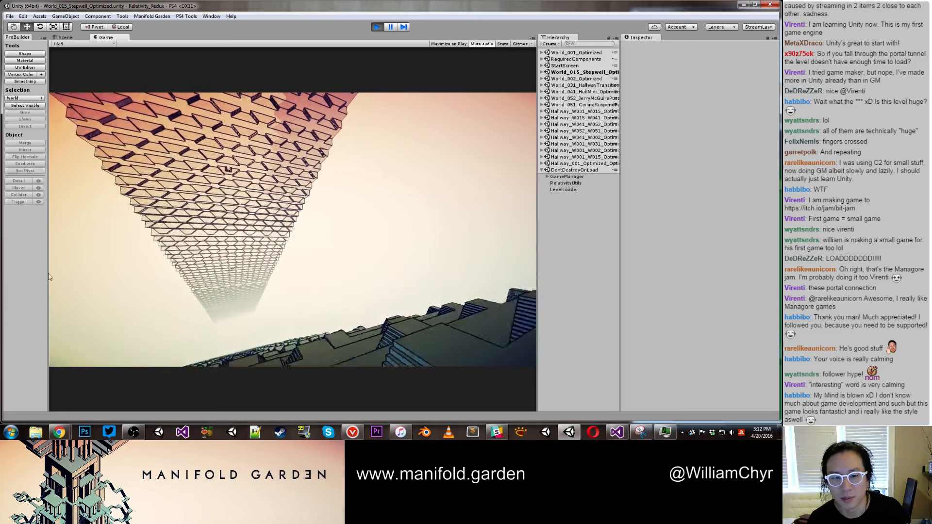
key("ctrl+p")
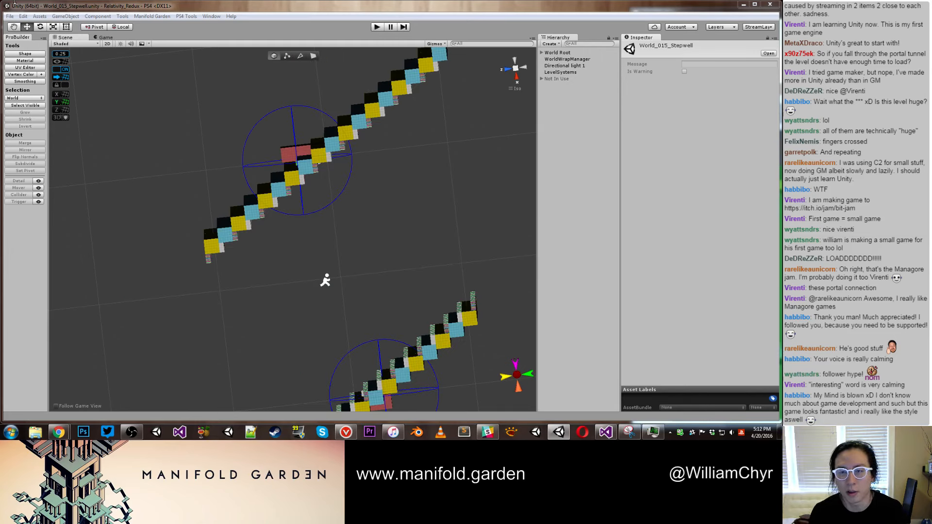
Step: Check the WorldWrapManager's wrap volume around the stepwell stairs, and set its Radius Vector X to 0 and Y to 6
left_click(554, 60)
left_click(624, 93)
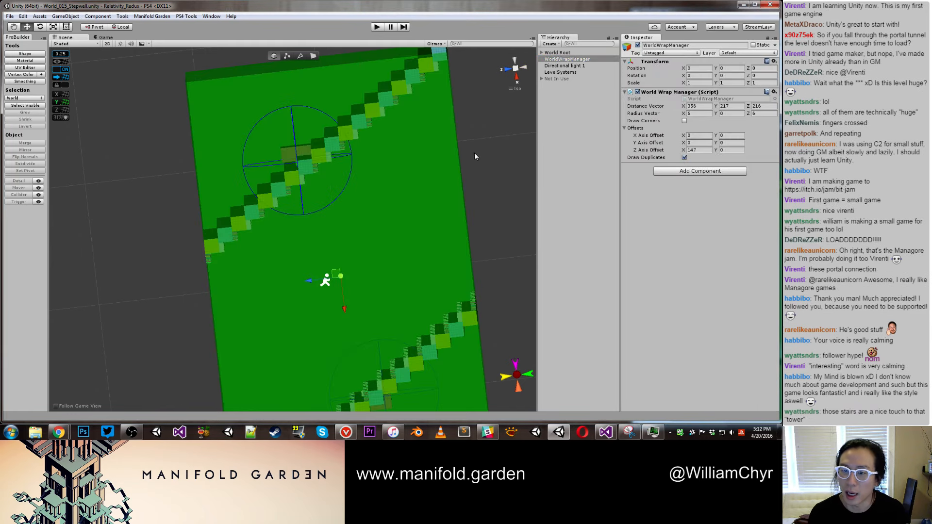
scroll(374, 142, "down", 5)
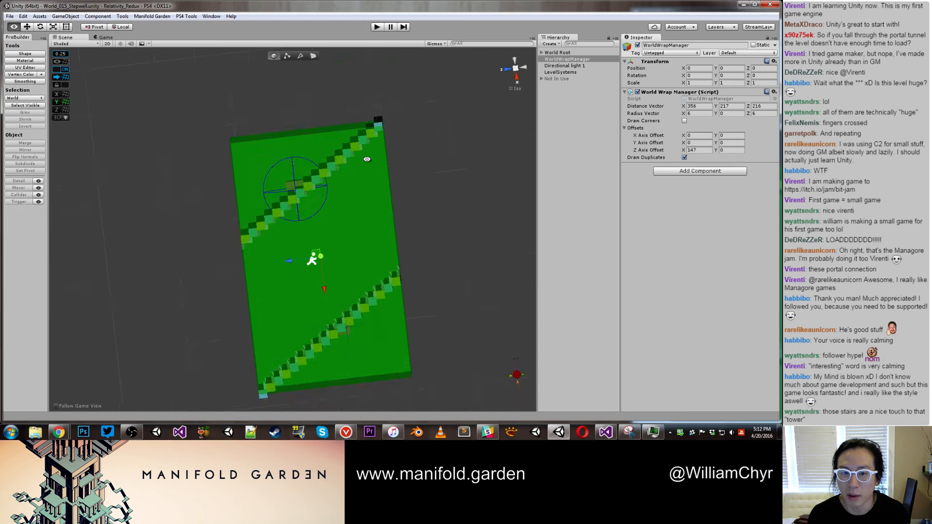
left_click_drag(375, 129, 427, 152, "alt")
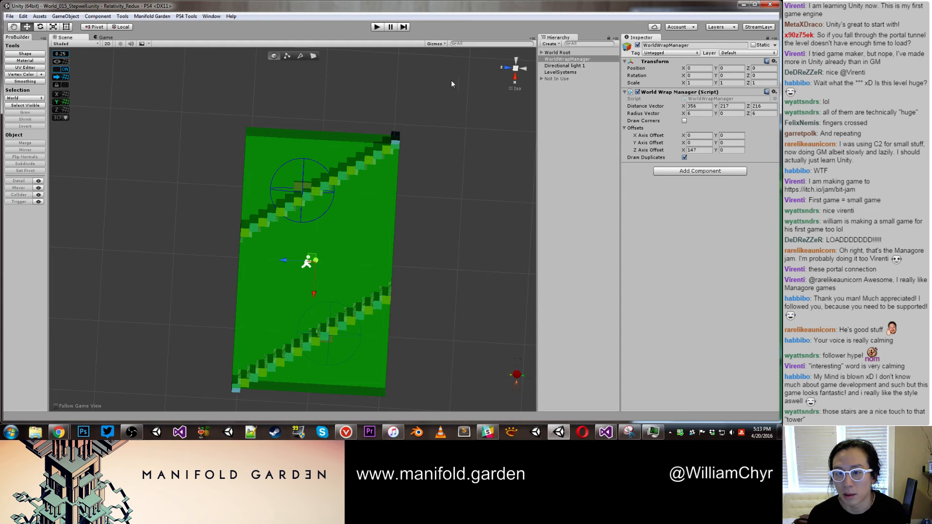
left_click_drag(450, 80, 477, 90, "alt")
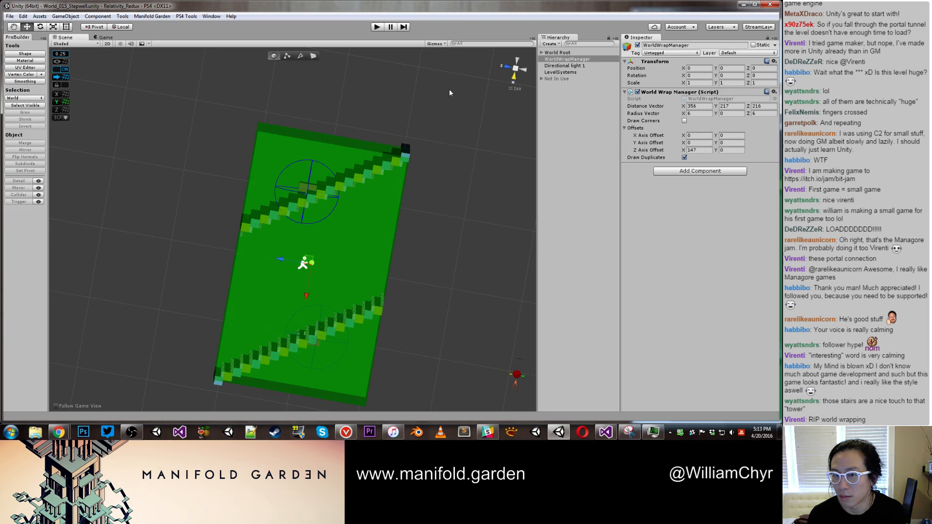
mouse_move(449, 88)
left_mouse_down("alt")
mouse_move(489, 268)
mouse_move(445, 179)
mouse_move(449, 70)
left_mouse_up("alt")
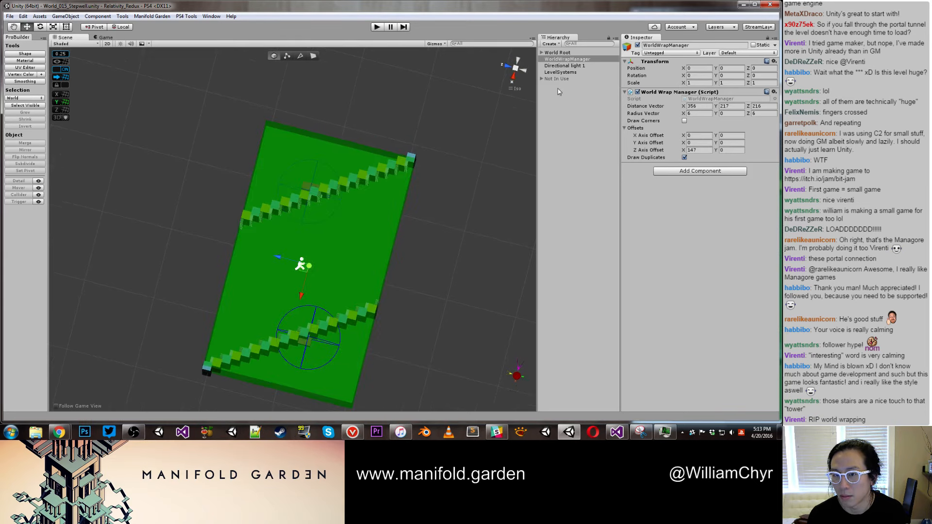
left_click(704, 113)
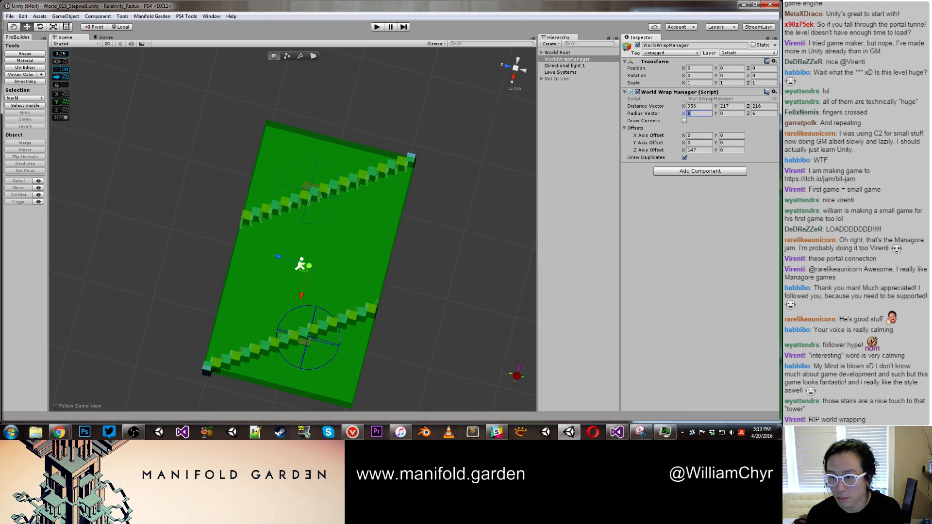
left_click(731, 115)
type("6")
left_click(699, 115)
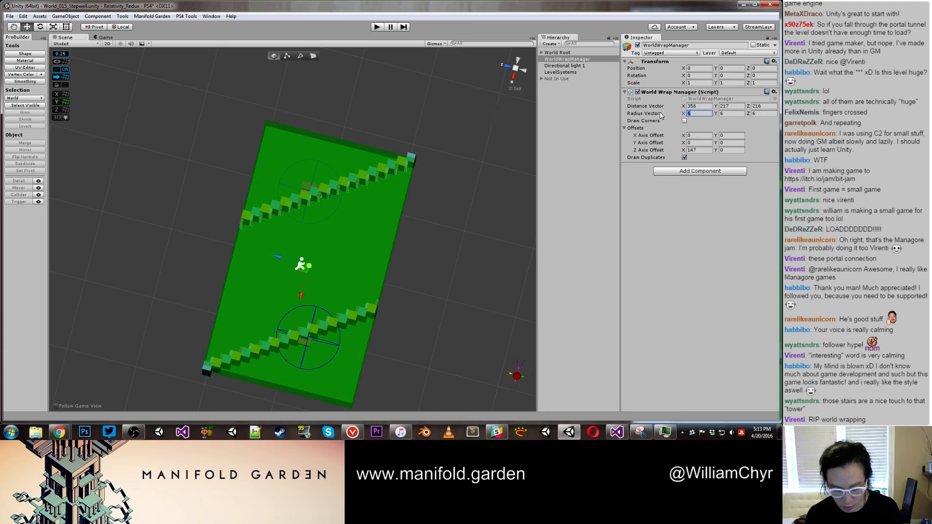
type("0")
left_click(520, 153)
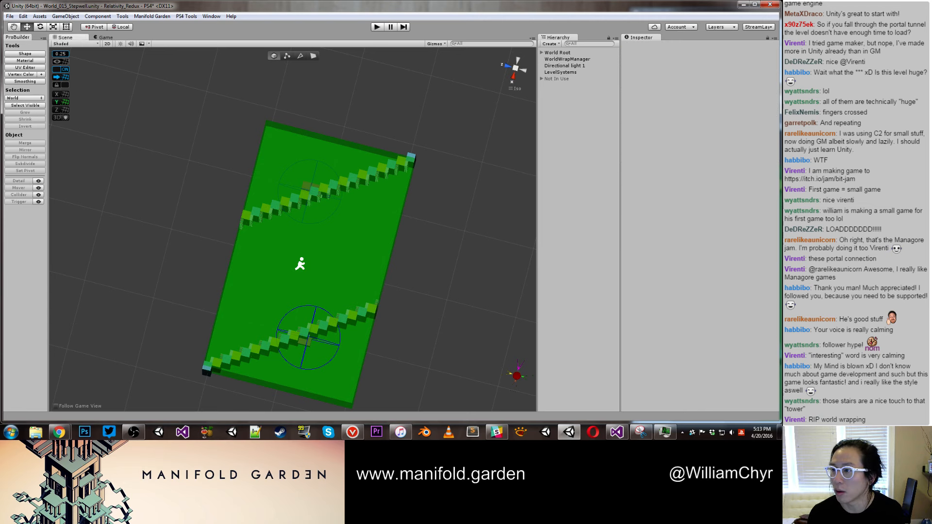
Step: Playtest World_015_Stepwell with the changed wrap radius, look at the repeating stairs, and end the playtest
left_click(377, 28)
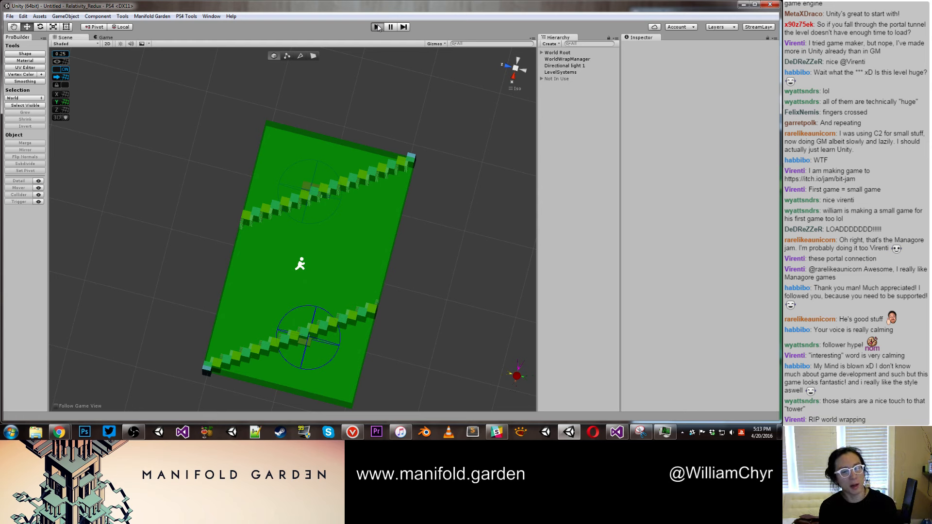
left_click(377, 27)
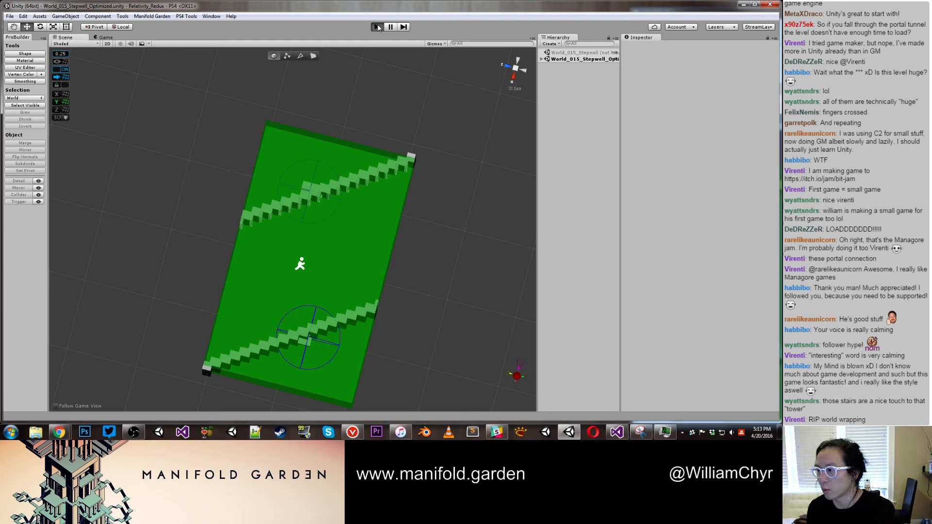
left_click(377, 25)
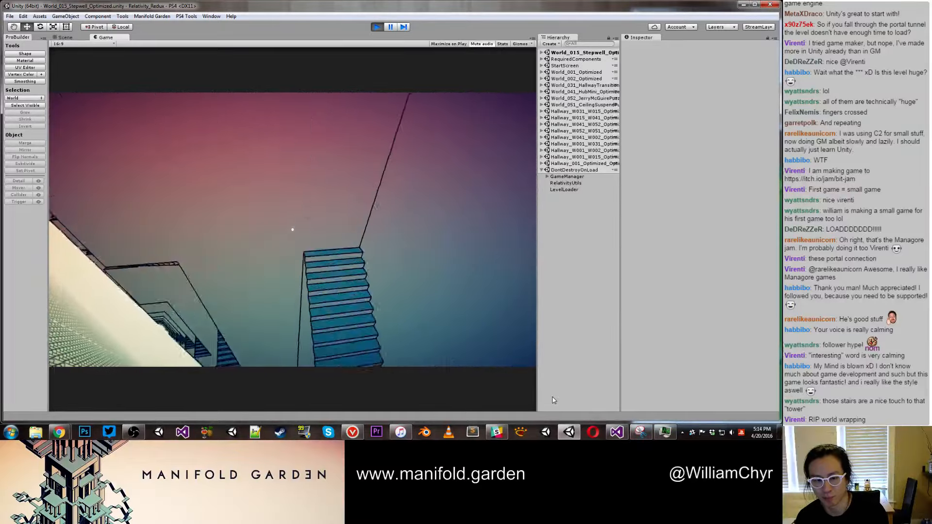
key("space")
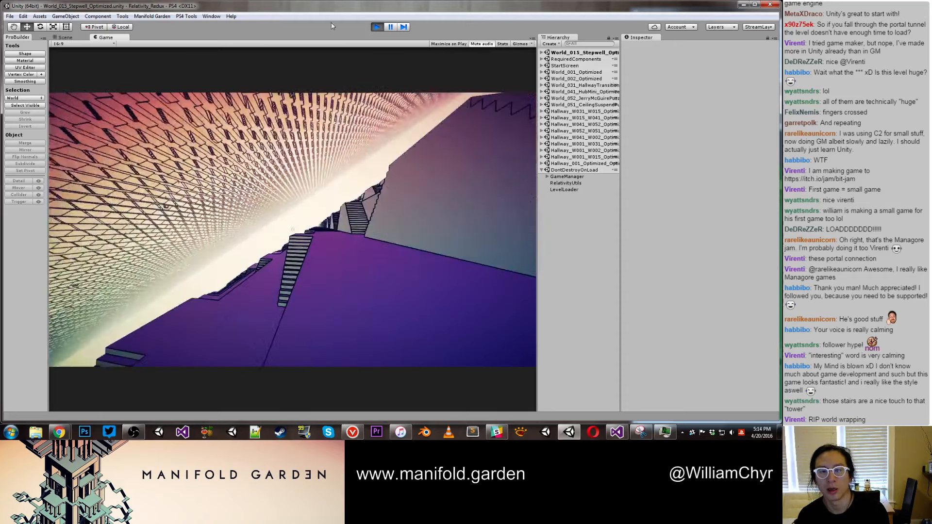
left_click(376, 28)
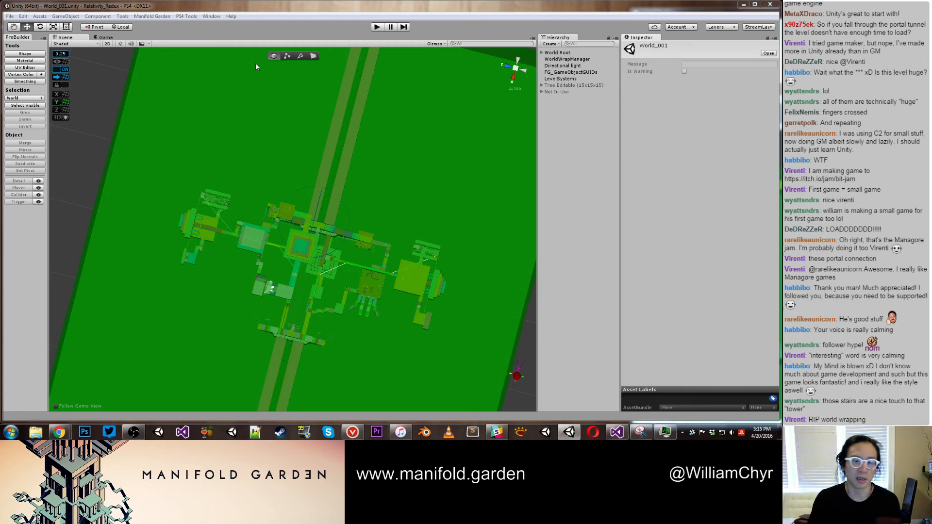
Step: Start a playtest from World_001 and walk over the stairs and through the corridors to the large windowed room with purple floor
left_click(377, 26)
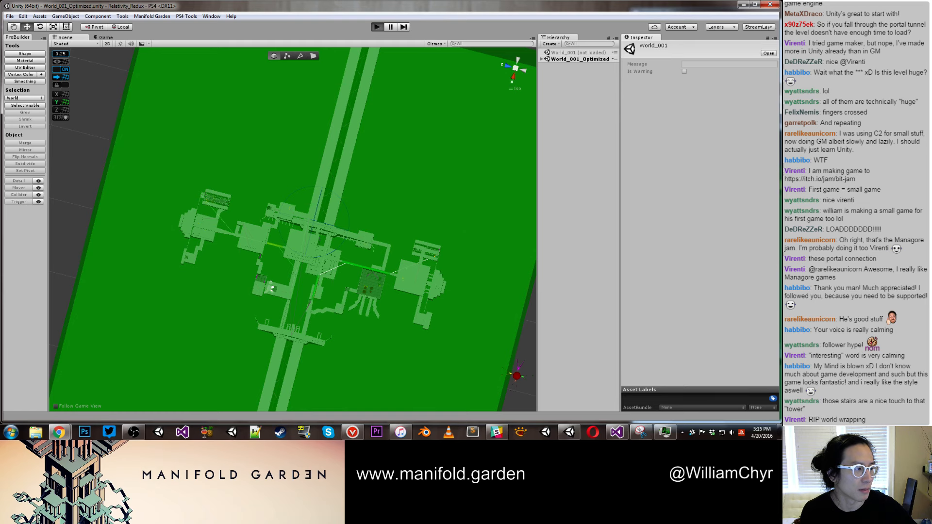
key("ctrl+p")
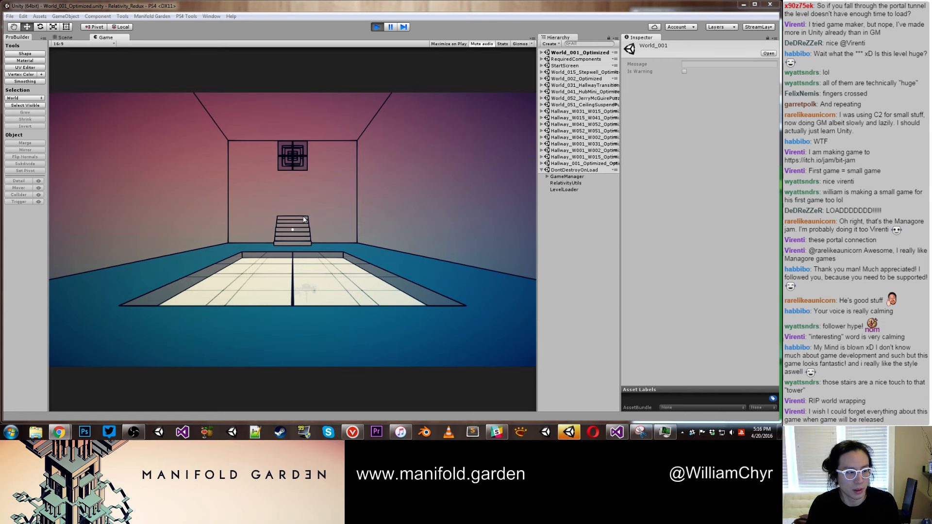
left_click(304, 219)
key("w")
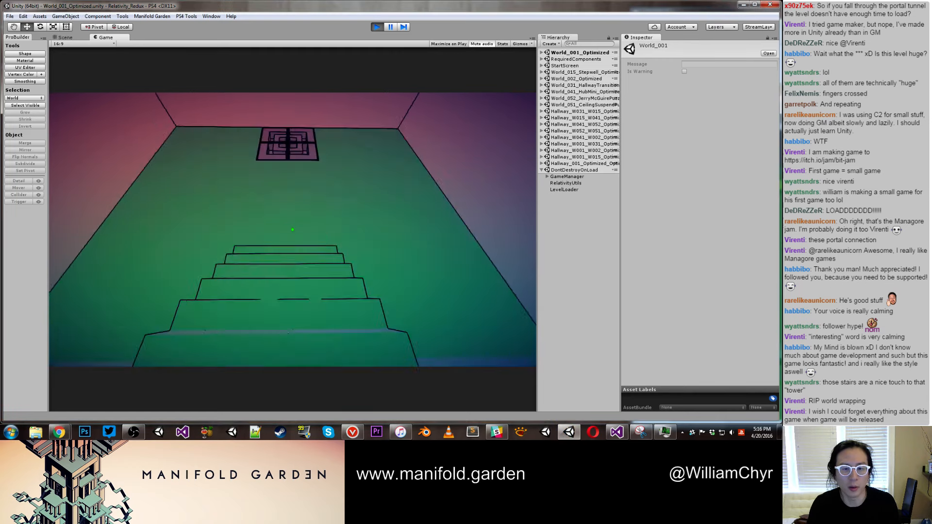
key("w")
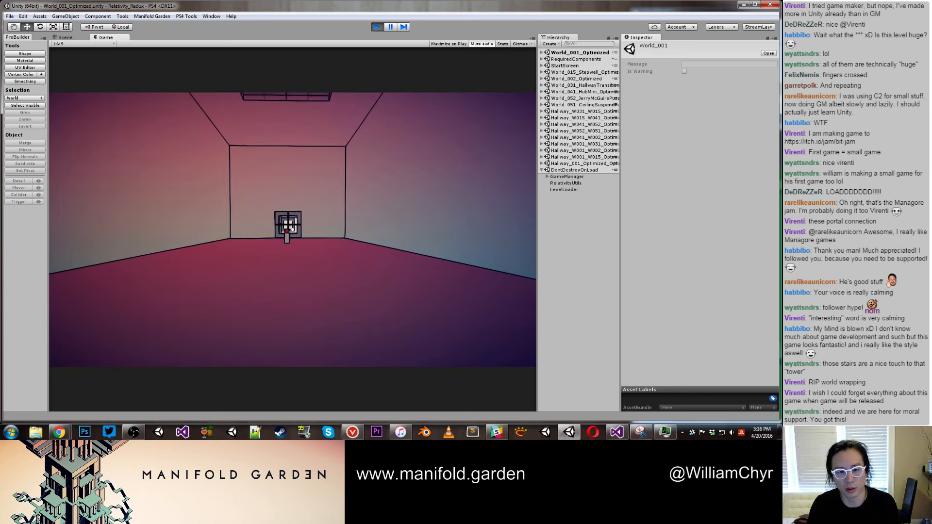
key("w")
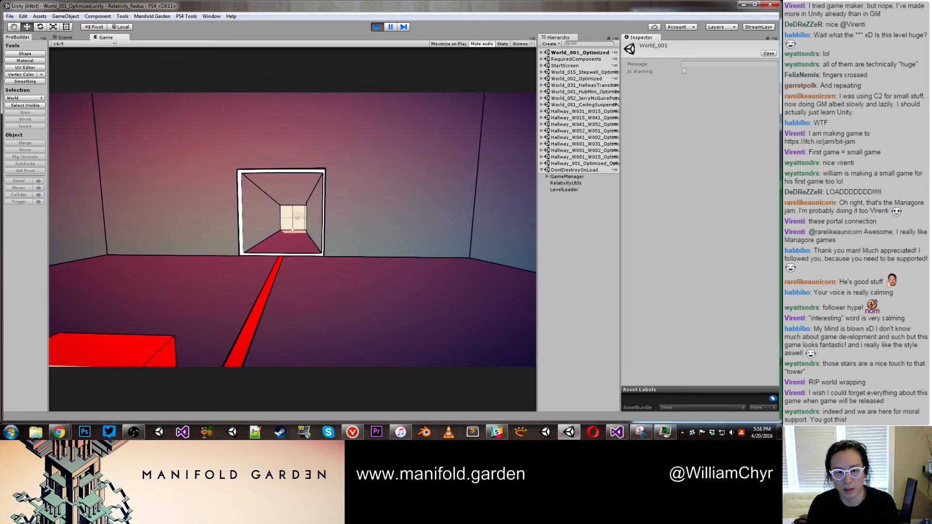
key("w")
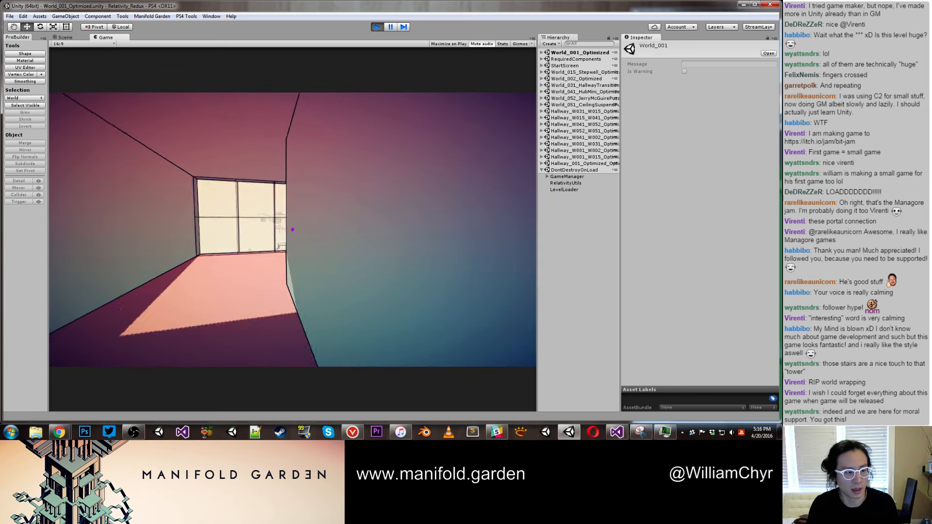
key("w")
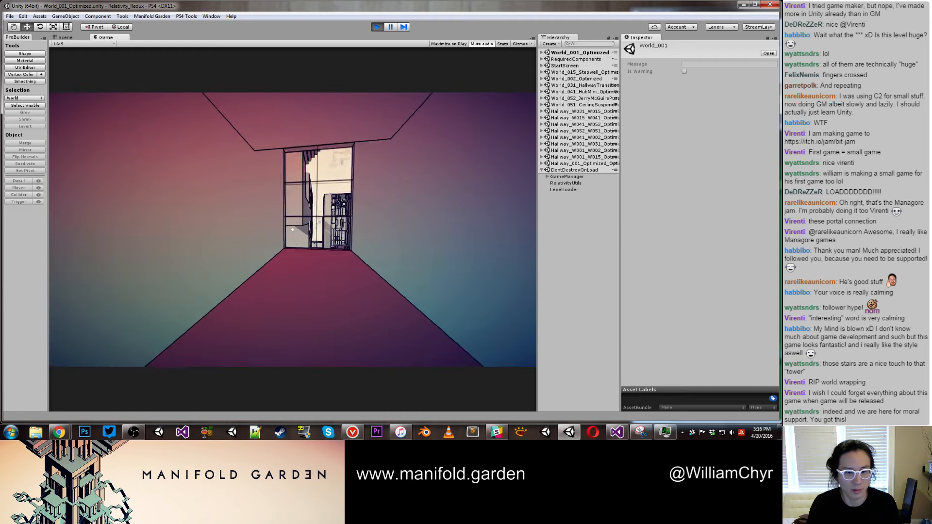
key("w")
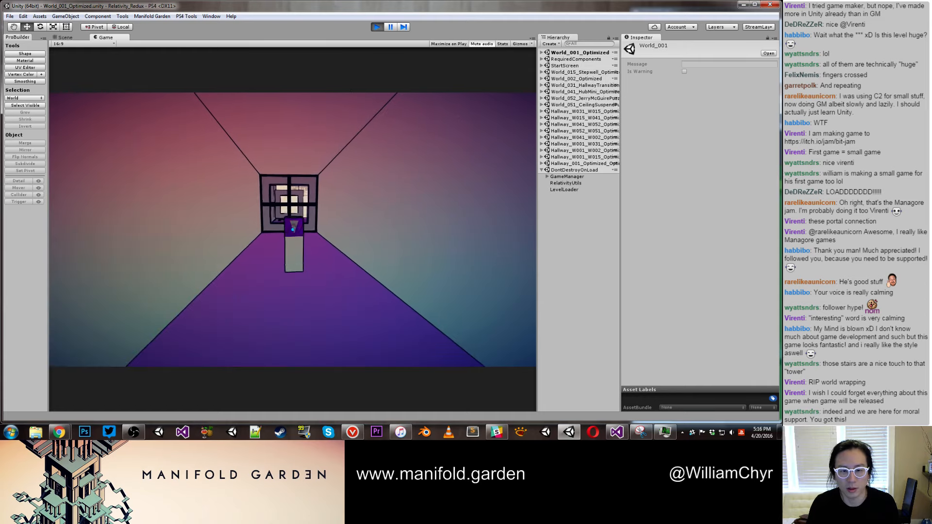
key("w")
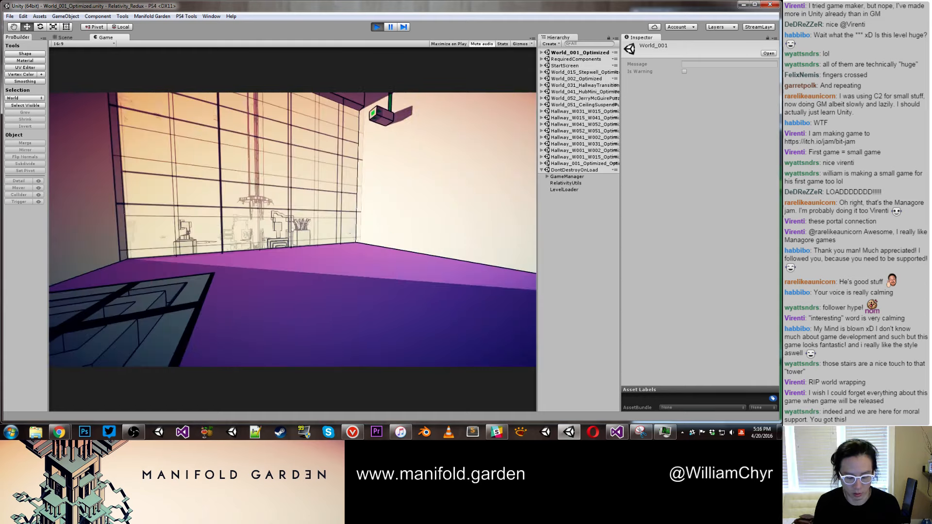
Step: Turn on noclip with the console command toggle_noclip and fly past the hanging structures to the tall windowed shaft with stairs
key("grave")
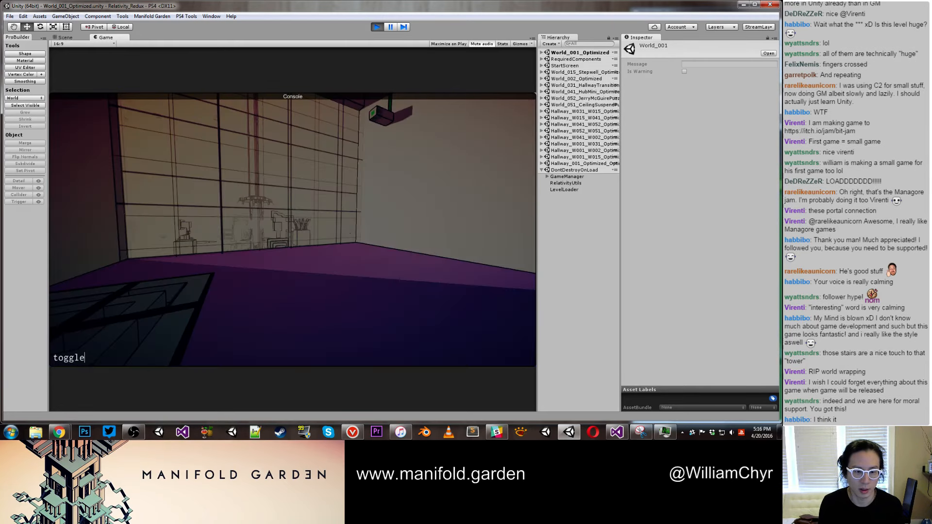
type("toggle_noclip")
key("Return")
key("w")
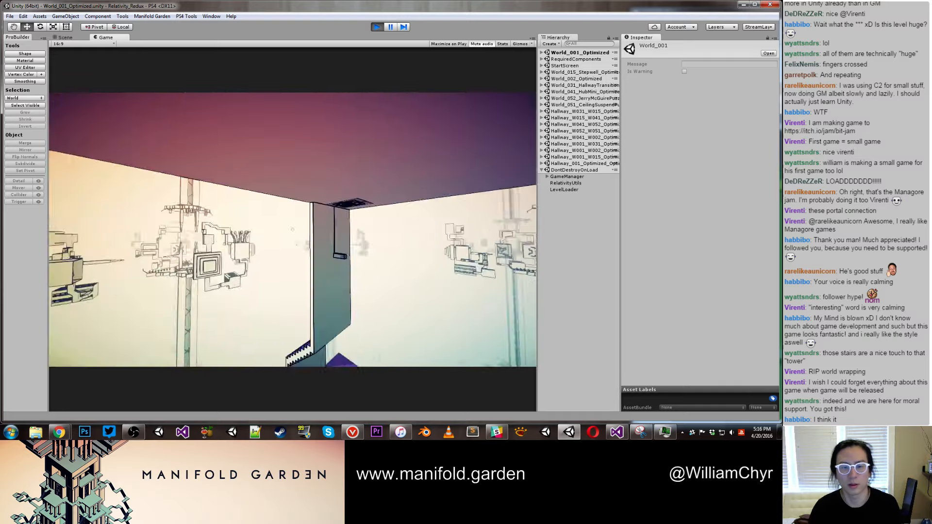
key("w")
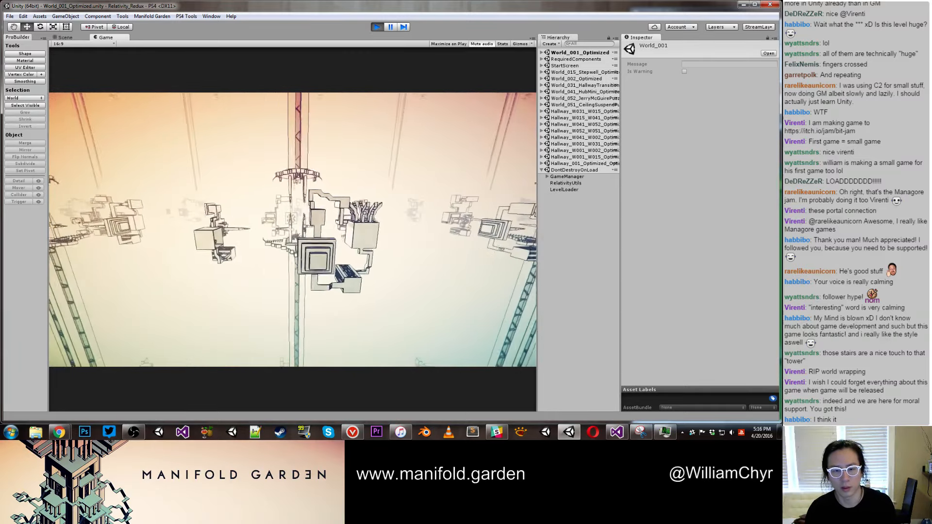
key("w")
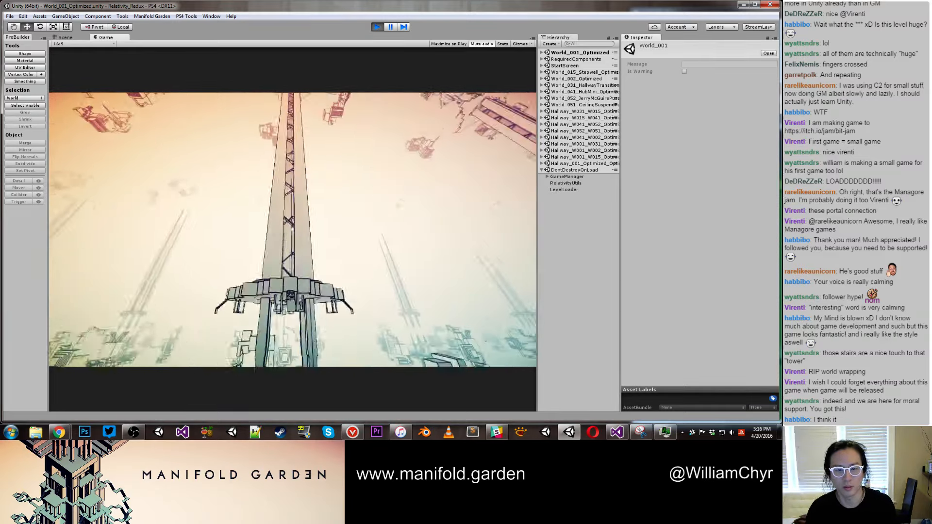
key("w")
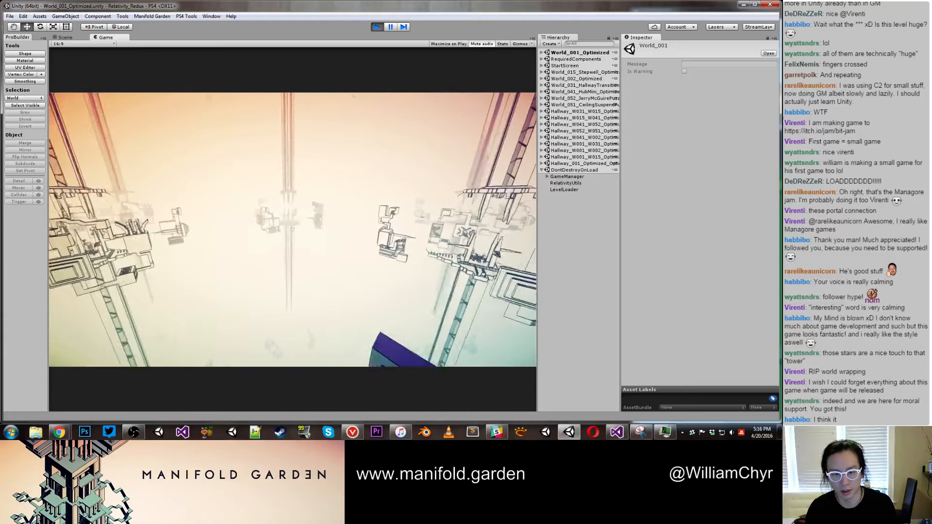
key("w")
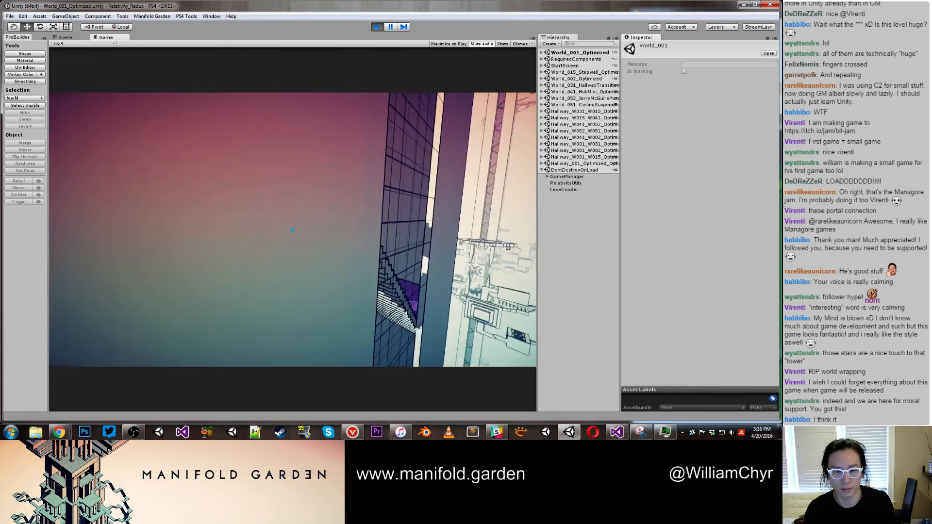
Step: Turn off noclip, walk through the framed passage of Hallway_W001_W015 into World_015_Stepwell, and look over its wrapped surroundings
type("oggl")
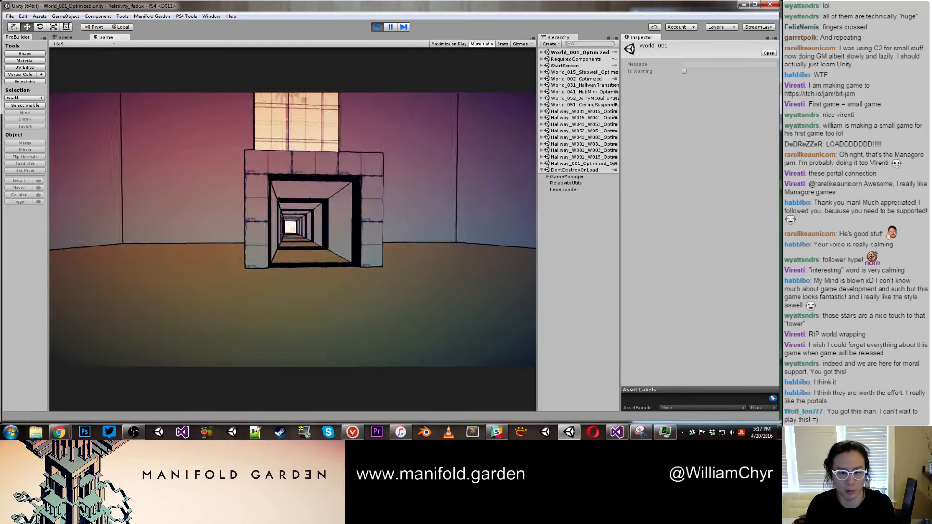
key("w")
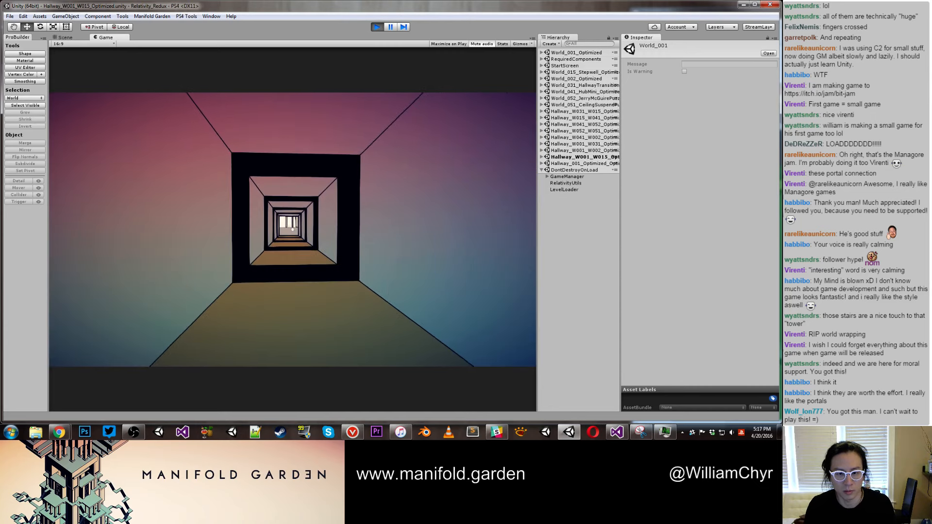
key("w")
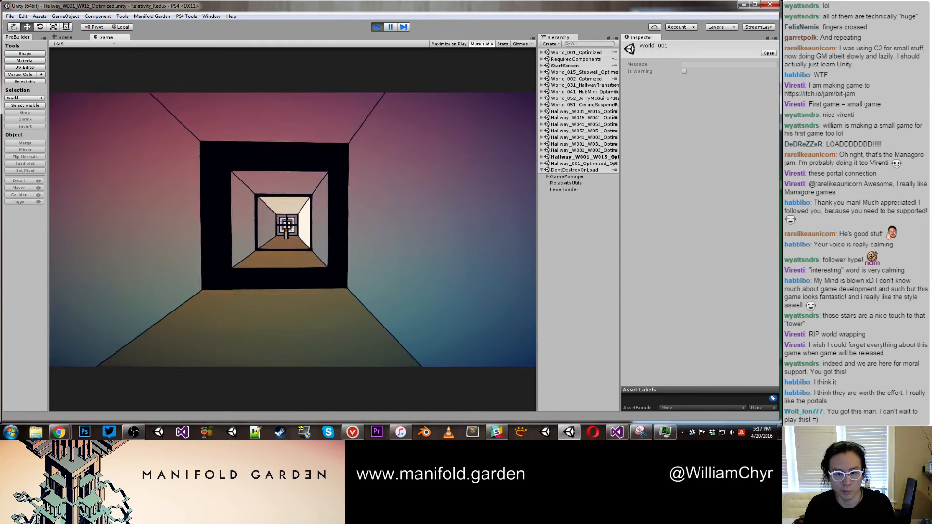
key("w")
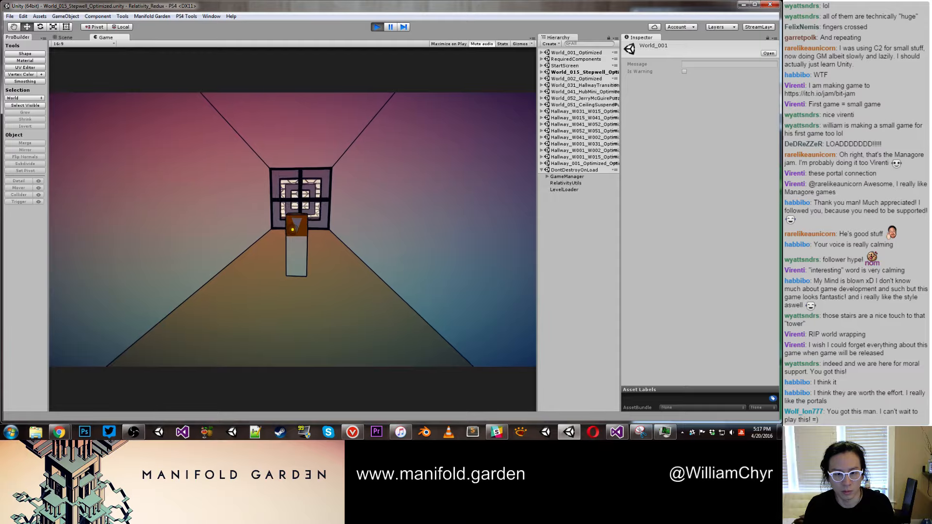
key("w")
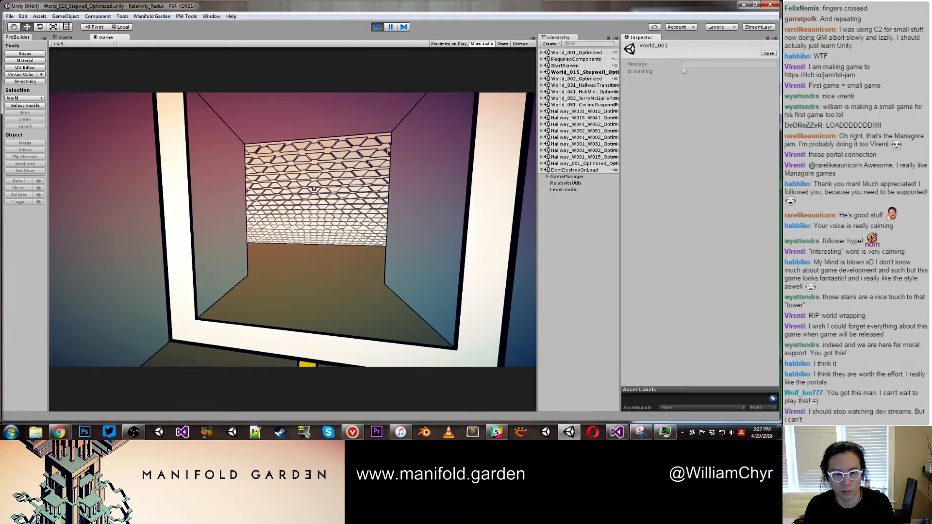
key("w")
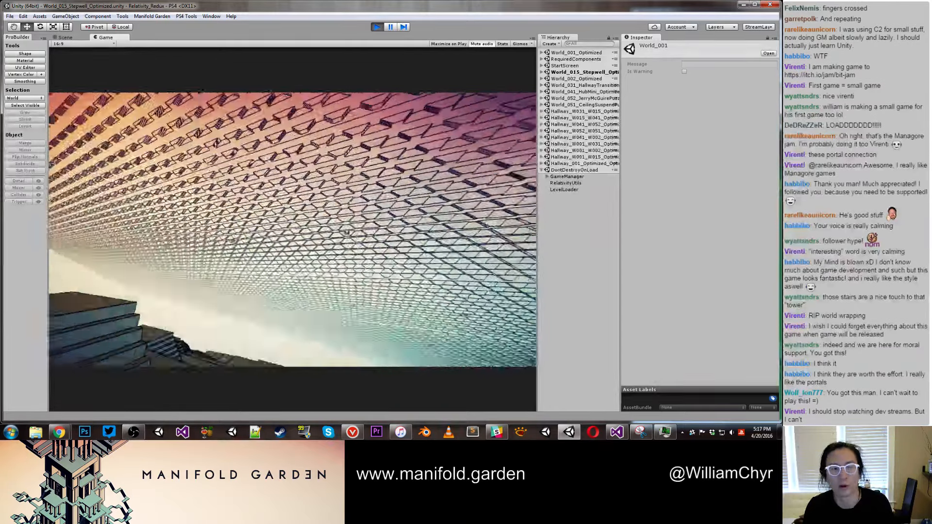
key("w")
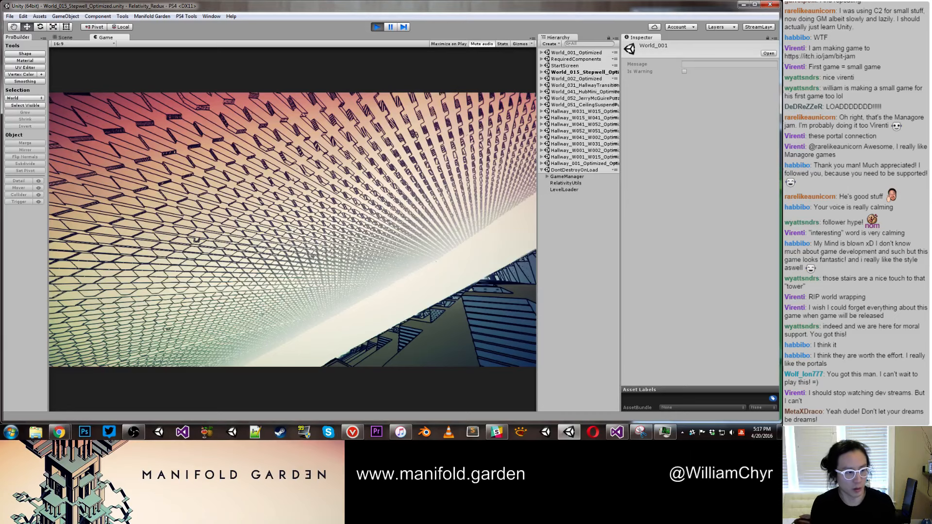
Step: Glance at the wrapped stepwell in the Scene view, return to the Game view and maximize it to continue the playtest
key("ctrl+1")
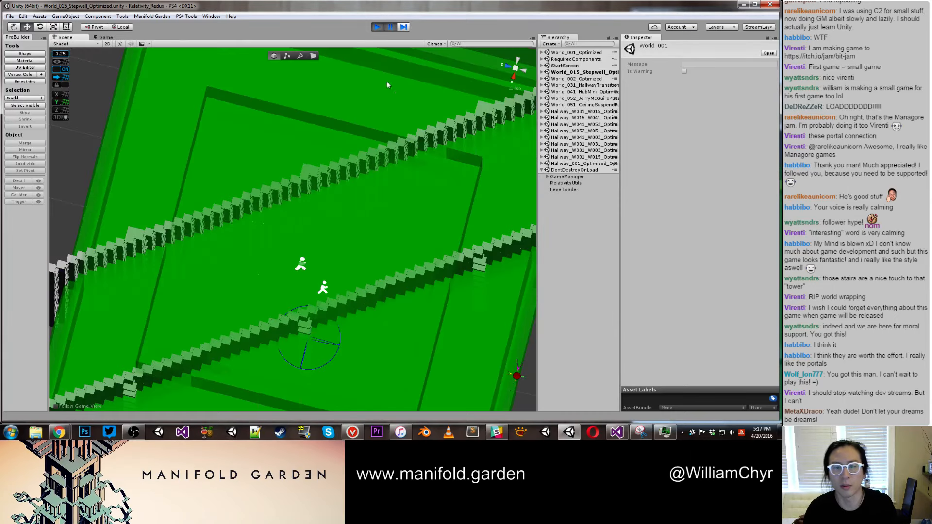
left_click(95, 38)
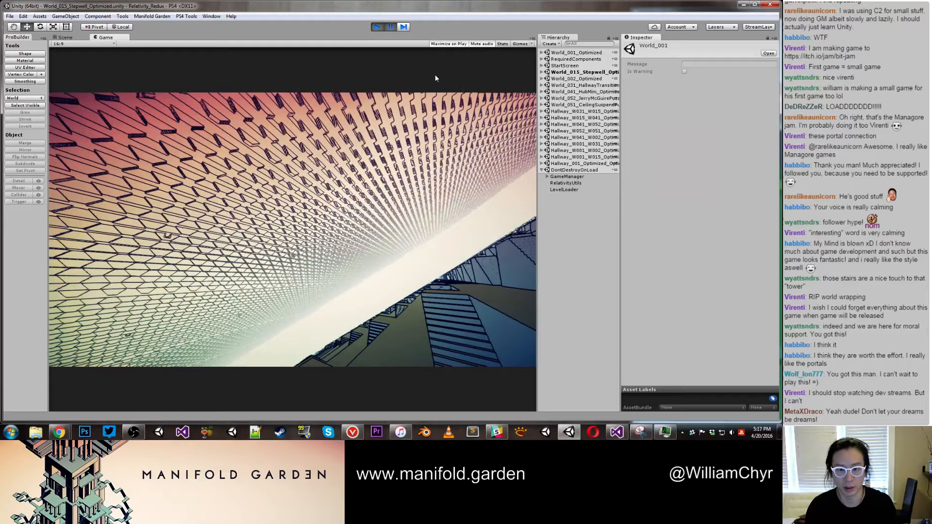
key("shift+space")
key("w")
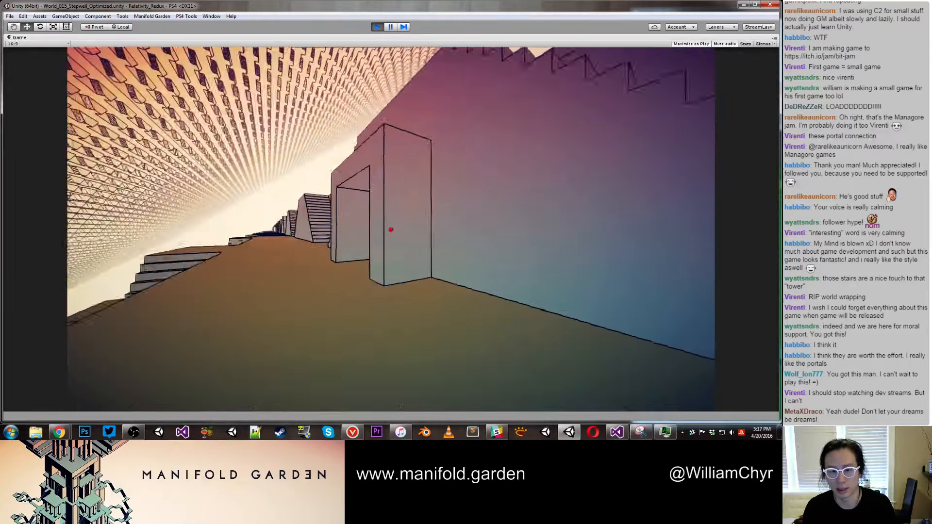
Step: Walk past the stepwell stairs to the framed doorway and go back through Hallway_W001_W015 into World_001
key("w")
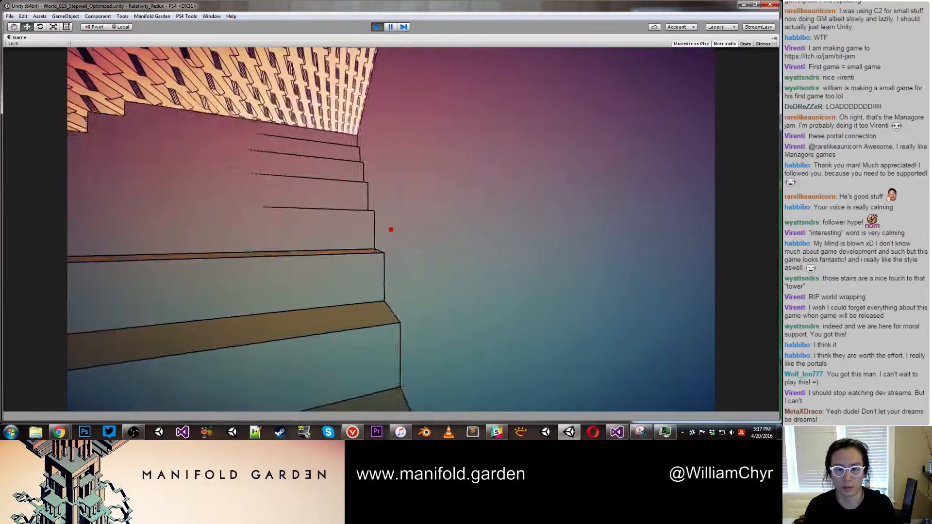
key("w")
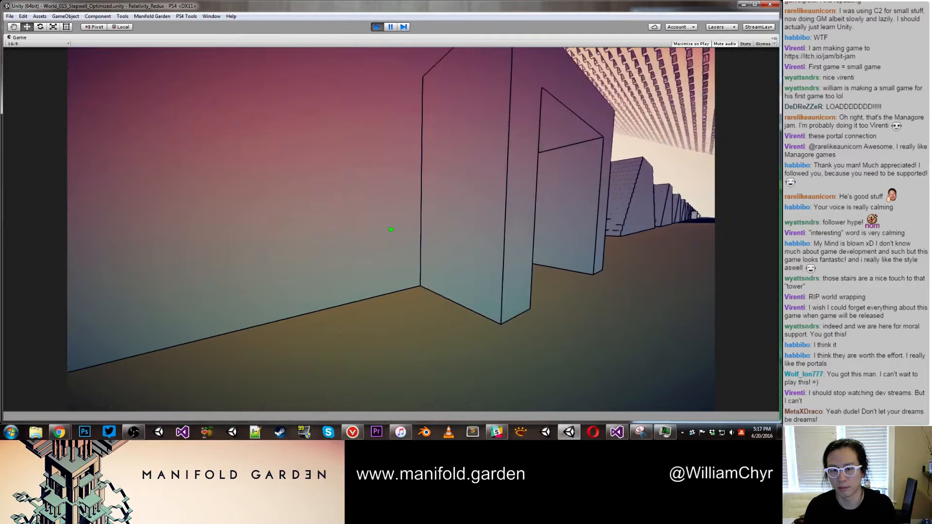
key("w")
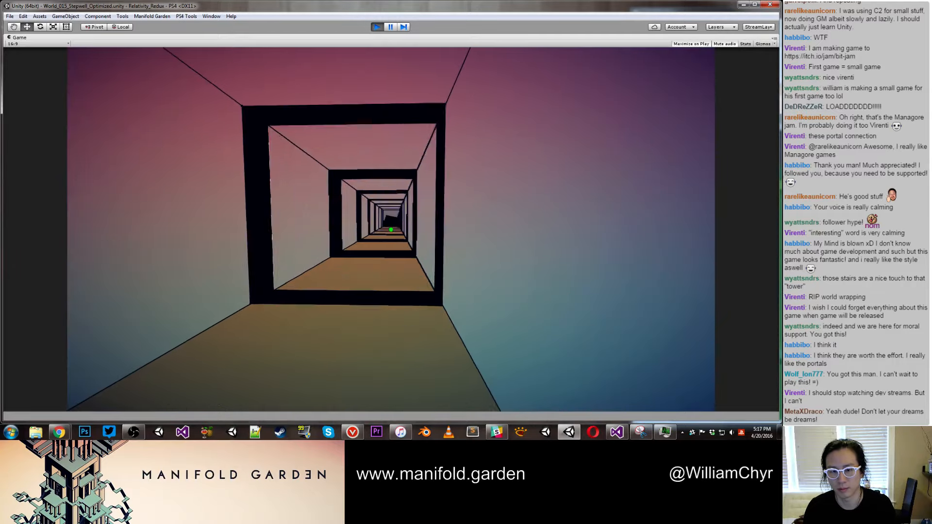
key("w")
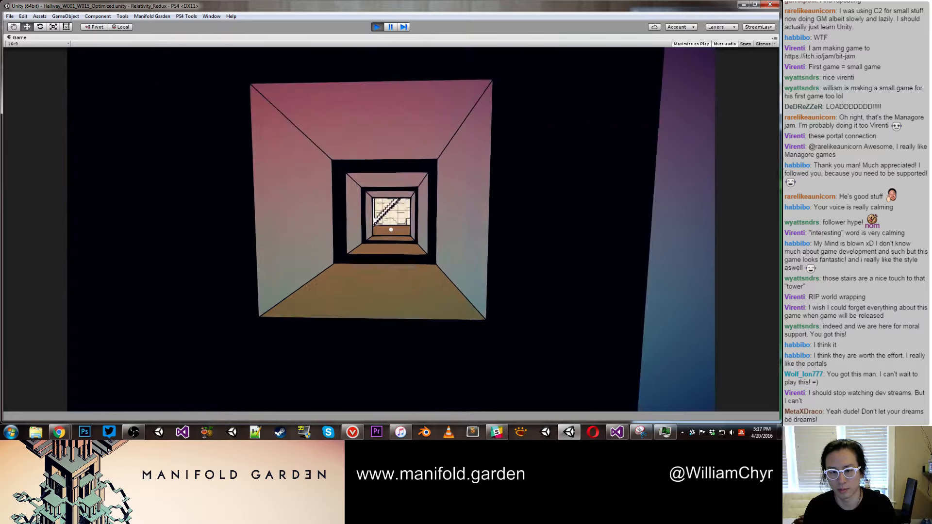
key("w")
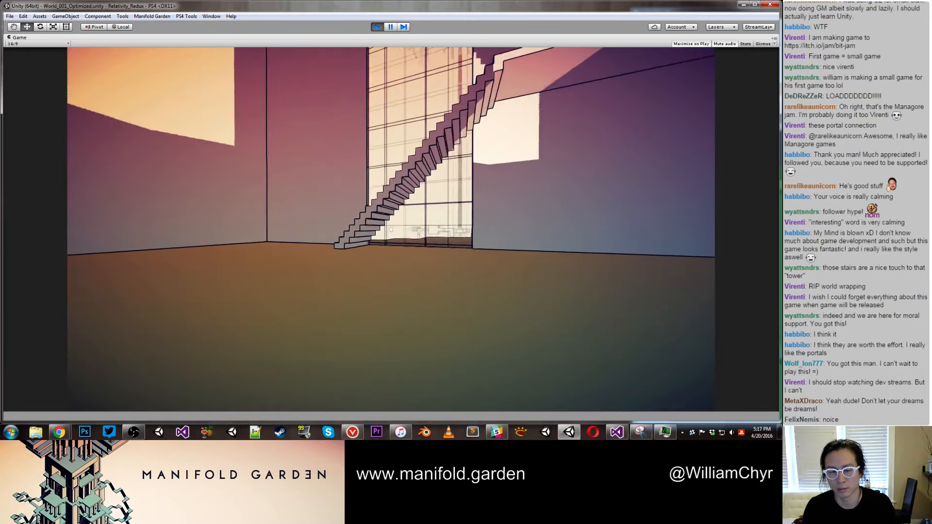
Step: Look around the tall windowed shaft of World_001 and switch gravity to walk on its walls and purple floor
key("s")
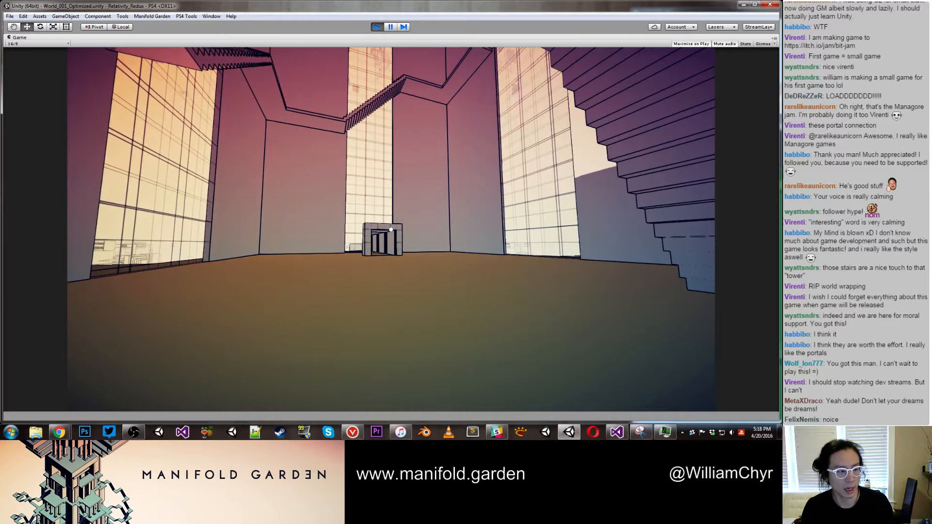
key("w")
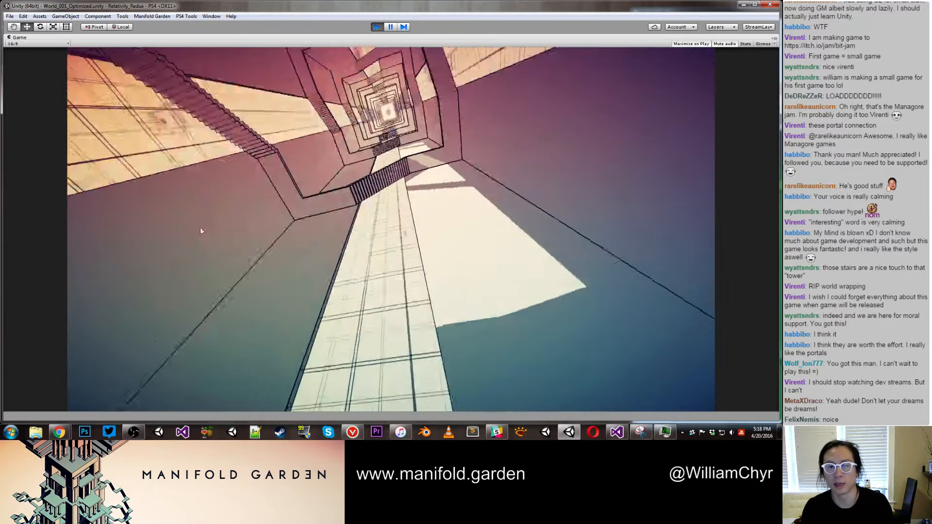
key("space")
key("w")
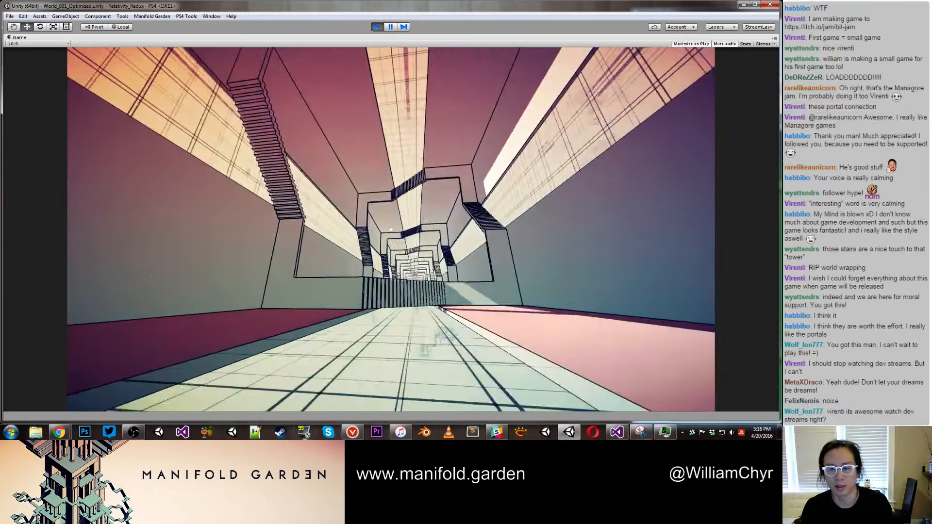
key("space")
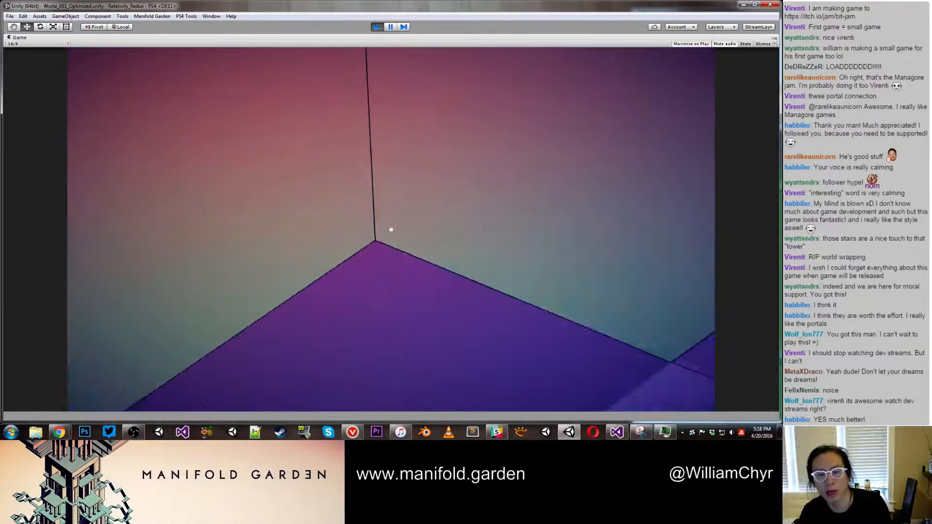
Step: Switch gravity back, walk down the stairs along the shaft walls of World_001, and approach the portal frame on the ground
key("space")
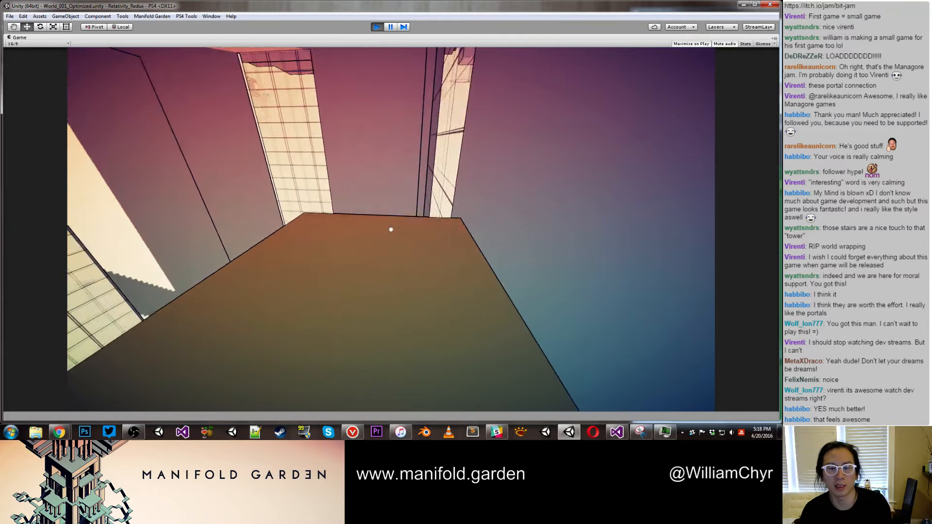
key("w")
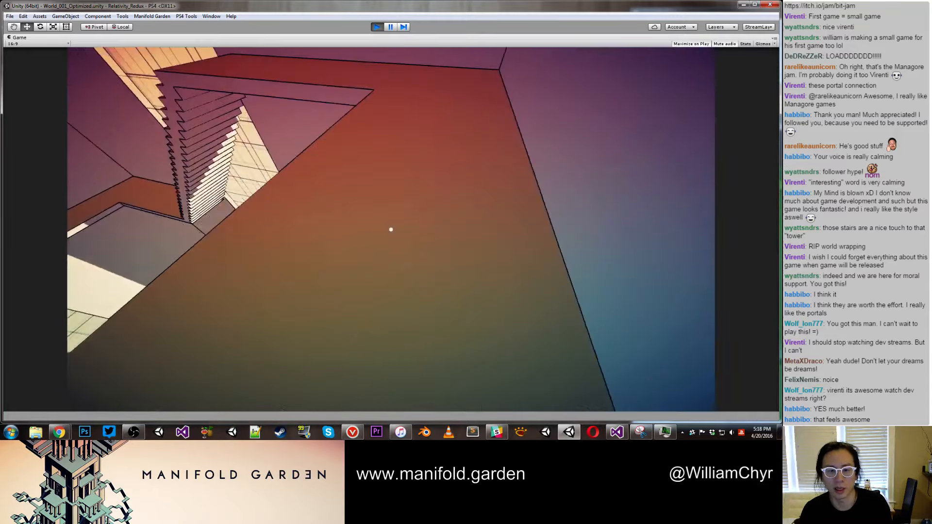
key("w")
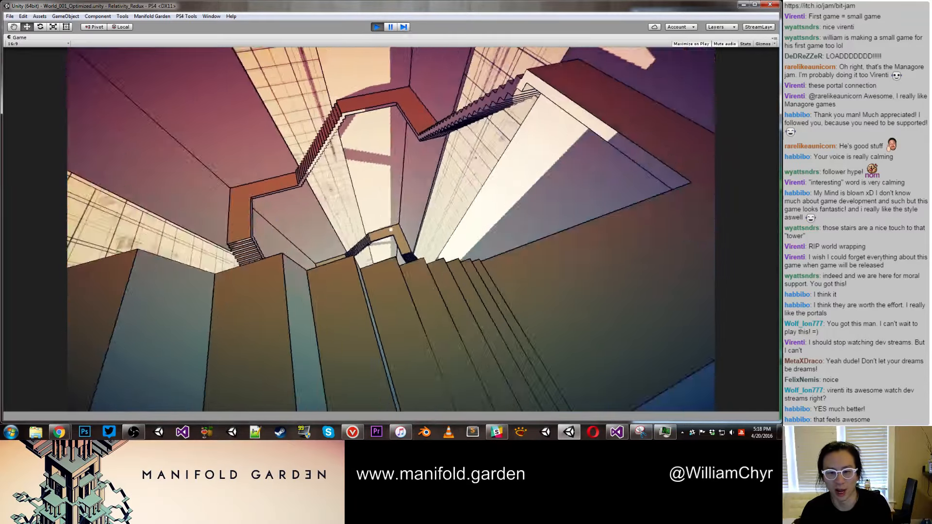
key("w")
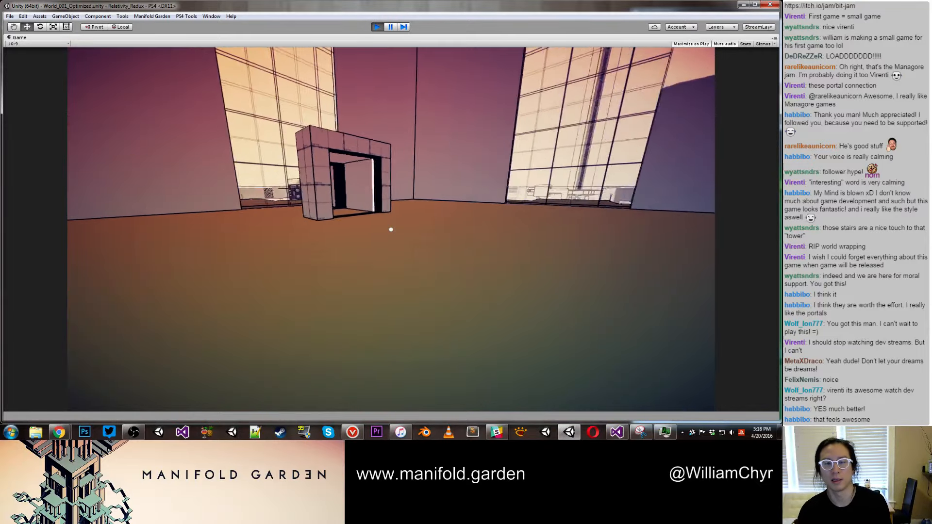
Step: Enter the portal frame, walk through Hallway_W001_W015 into World_015_Stepwell, and pass the yellow-topped pedestal to open the door
key("w")
key("a")
key("d")
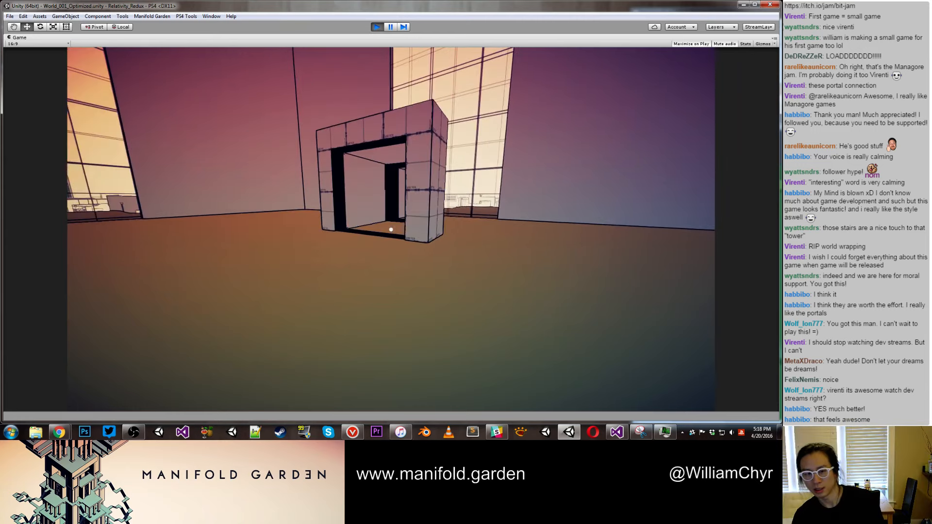
key("w")
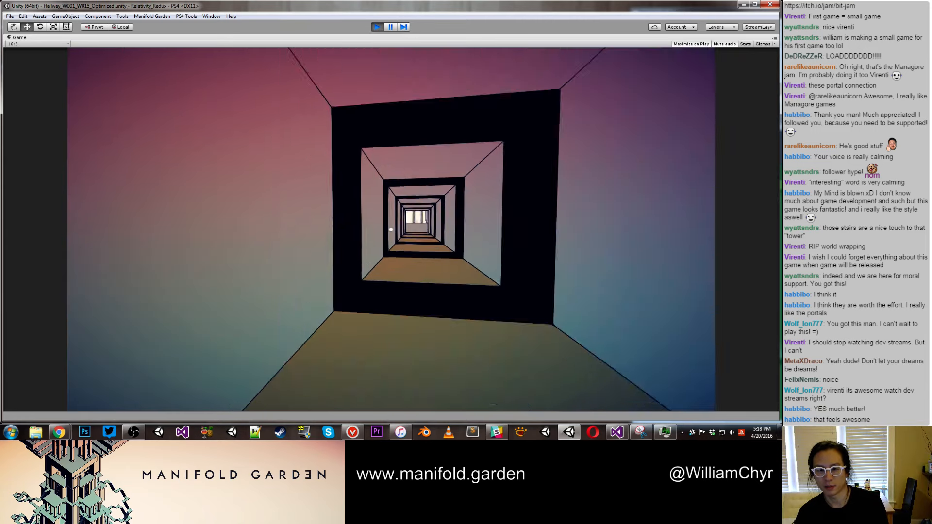
key("w")
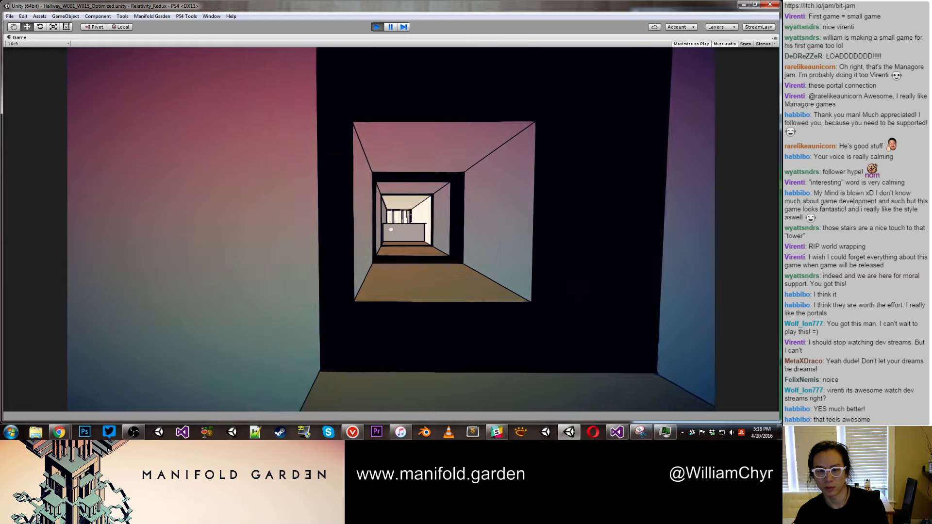
key("w")
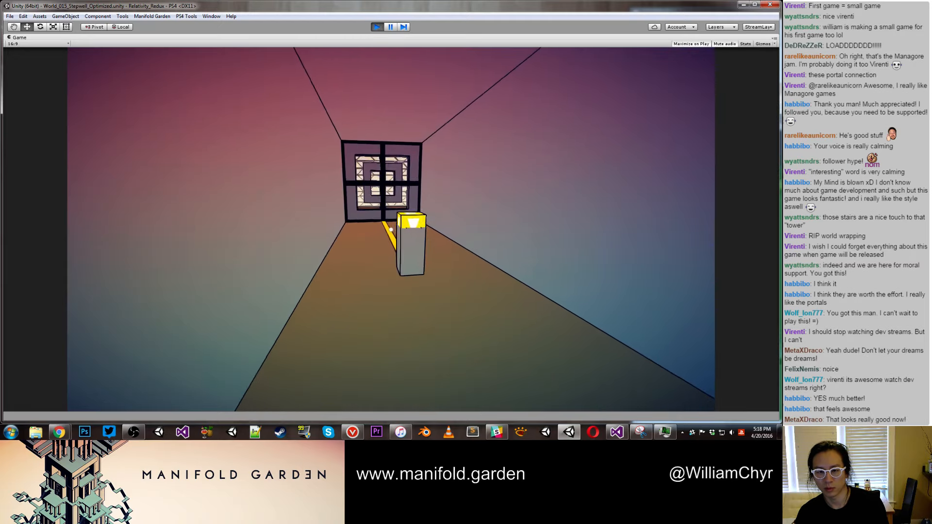
key("w")
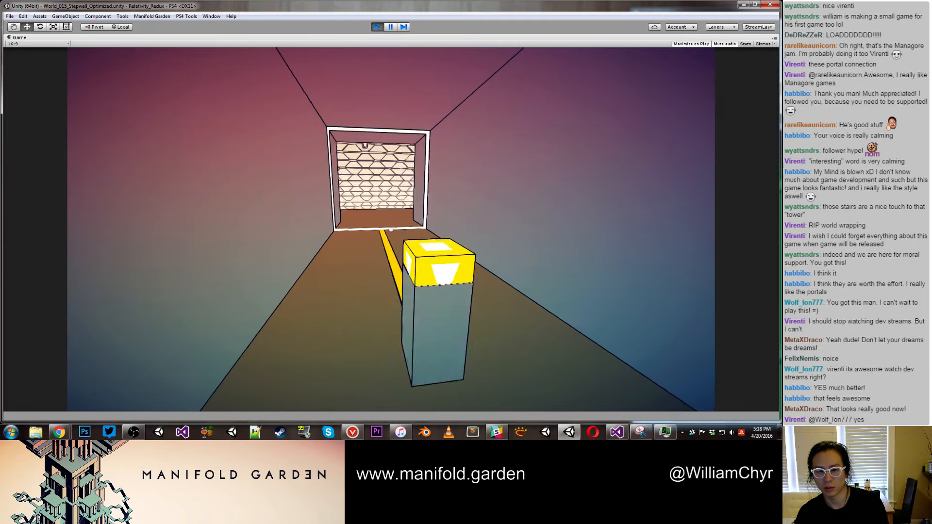
Step: Walk out of the passage, look over the repeating stairs and terraces of World_015_Stepwell, and end the playtest
key("w")
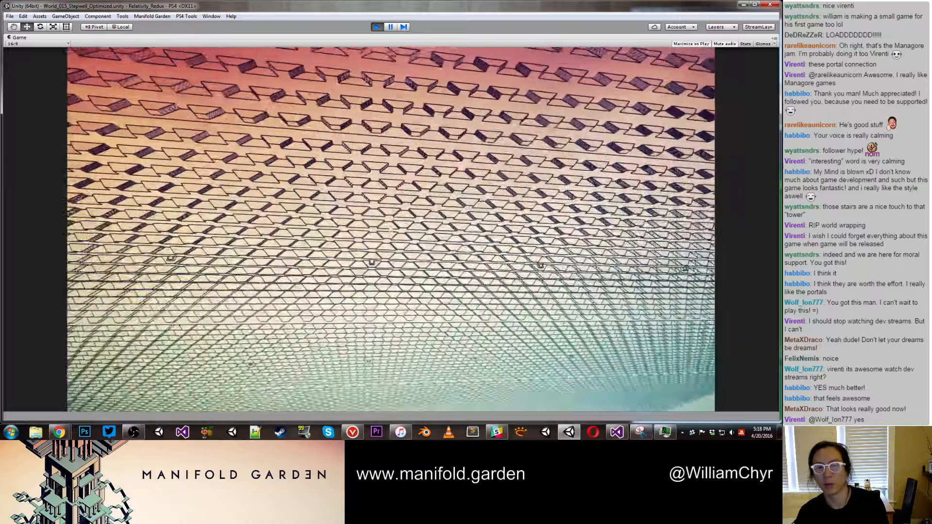
key("w")
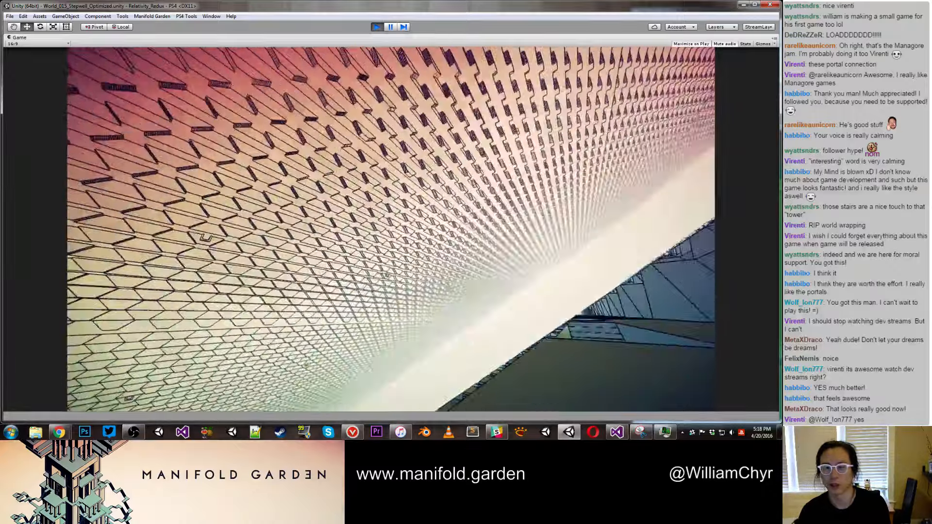
key("w")
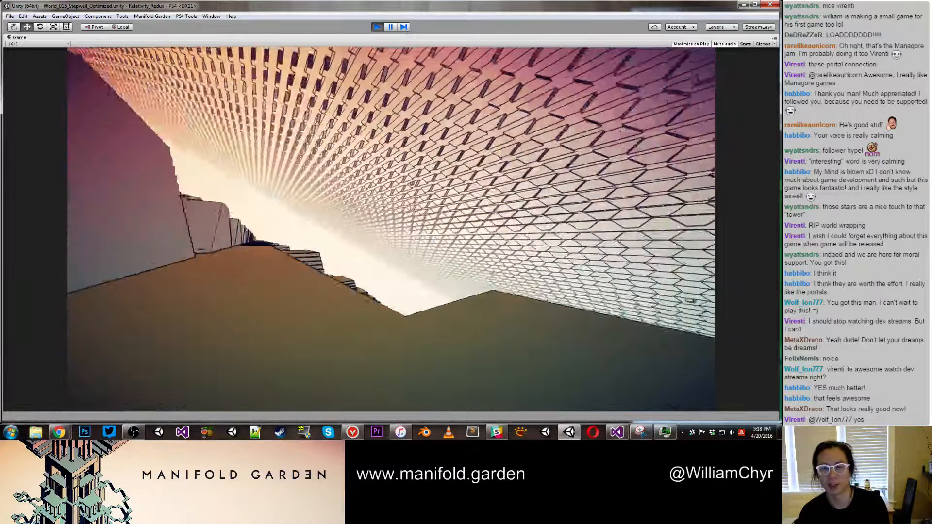
key("w")
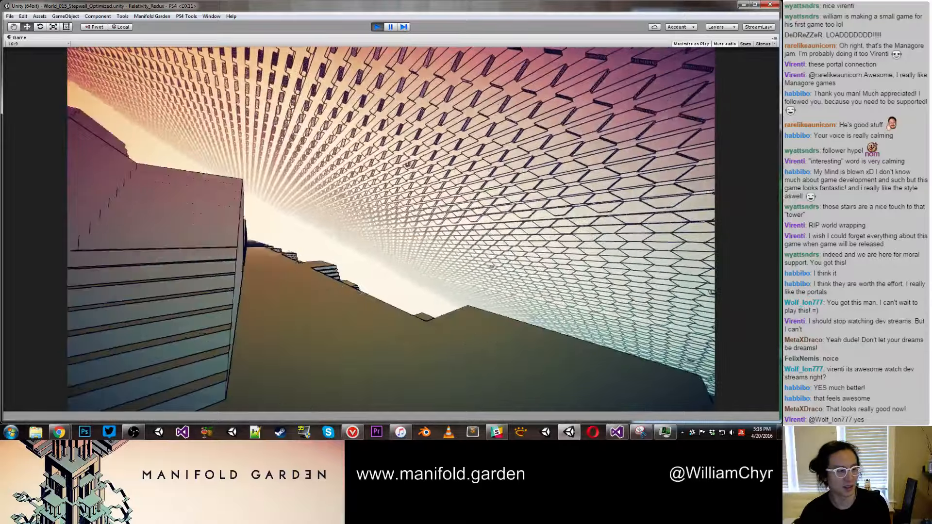
key("w")
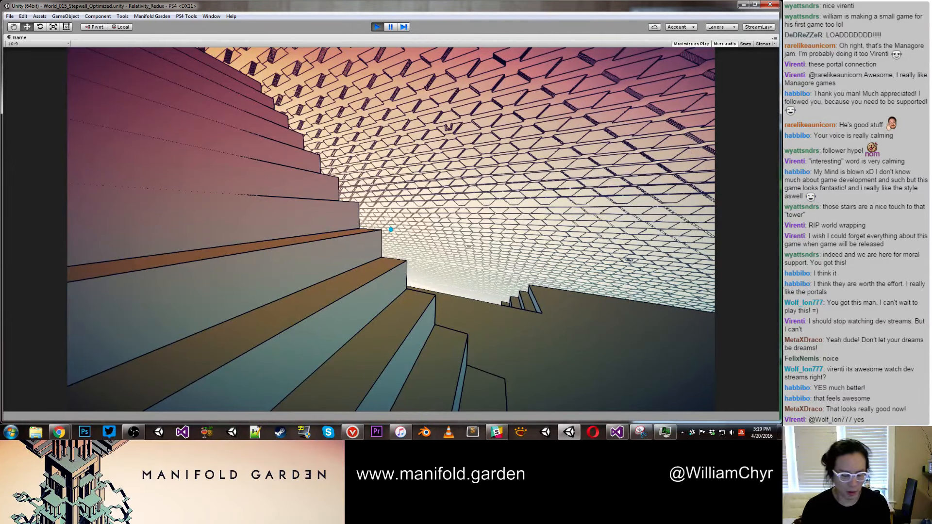
key("ctrl+p")
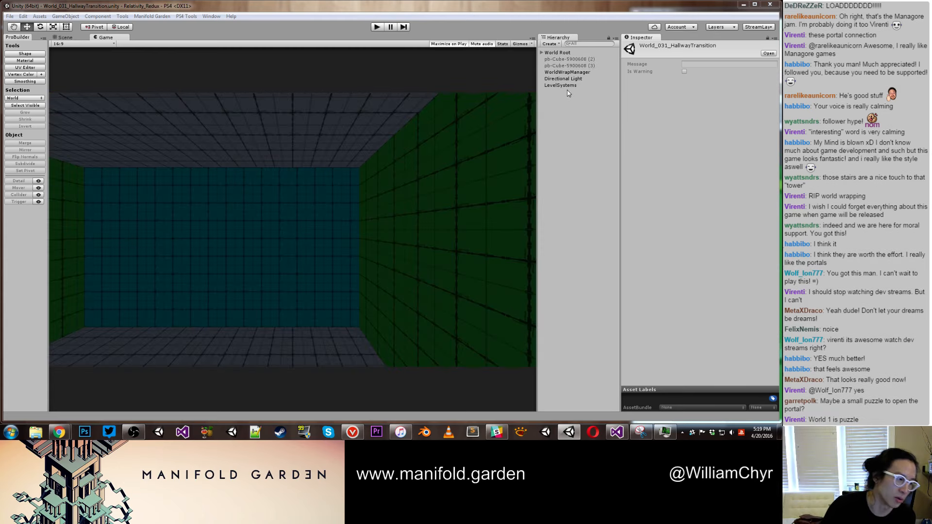
Step: In the Scene view of World_031_HallwayTransition, select WorldWrapManager and collapse its World Wrap Manager component to hide the green wrap volume
left_click(65, 37)
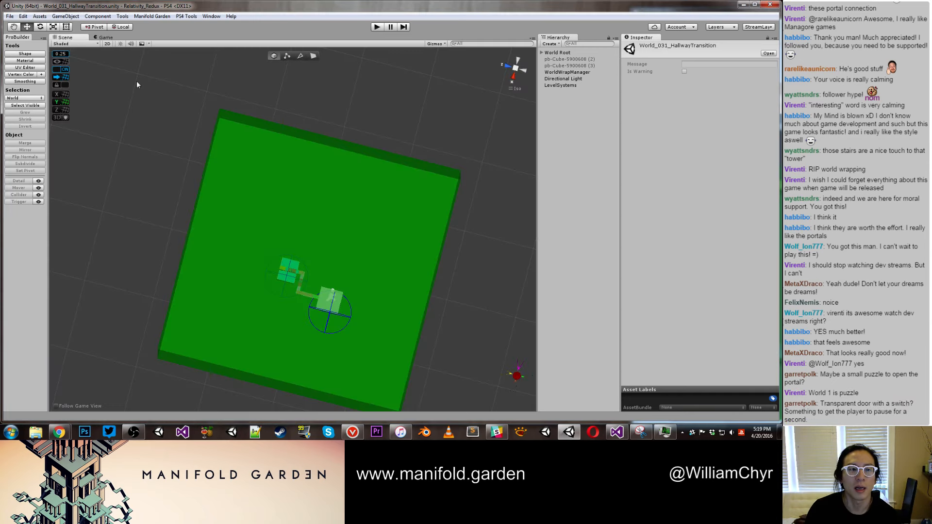
scroll(292, 229, "down", 7)
scroll(323, 293, "up", 7)
left_click(589, 72)
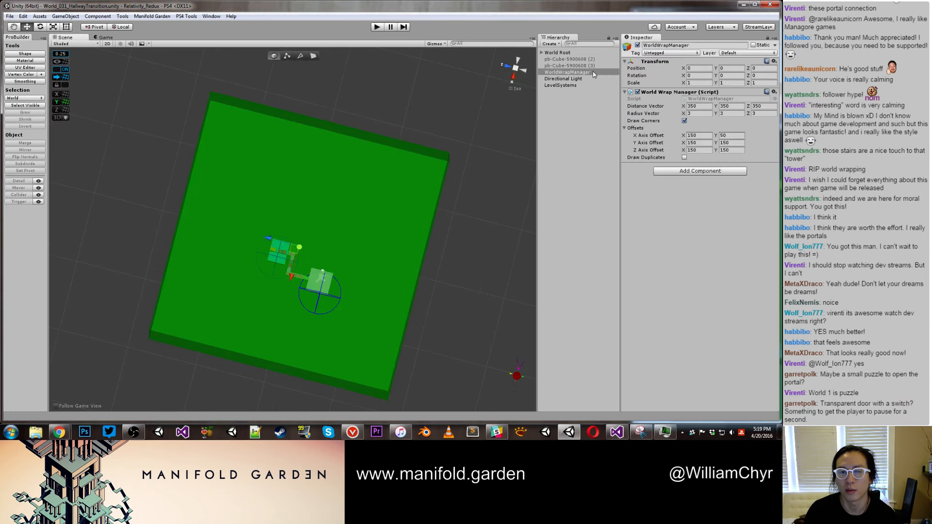
left_click(624, 92)
scroll(461, 225, "up", 8, "alt")
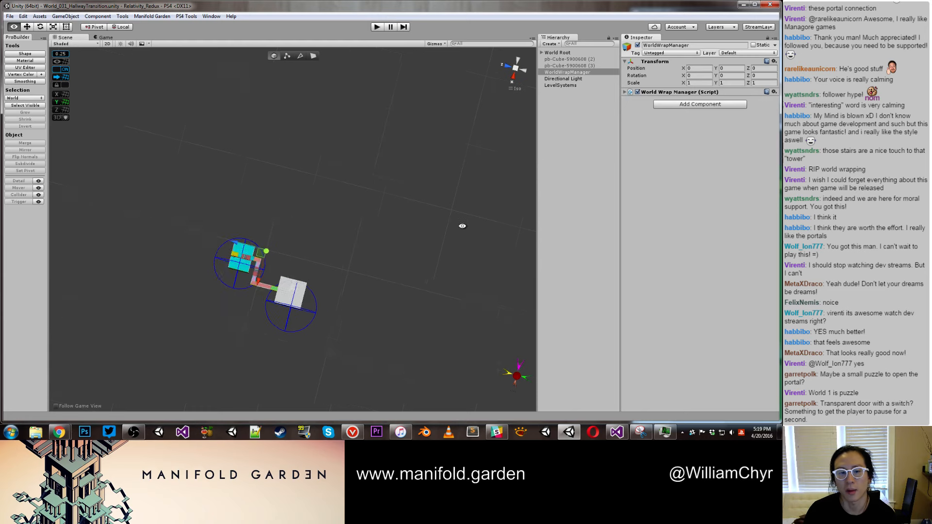
Step: Examine the two cube rooms and their connecting hallway from several angles, and select the gray top slab of the room with the spawn point
left_click_drag(357, 294, 290, 280, "alt")
scroll(291, 303, "up", 9, "alt")
scroll(313, 322, "down", 8)
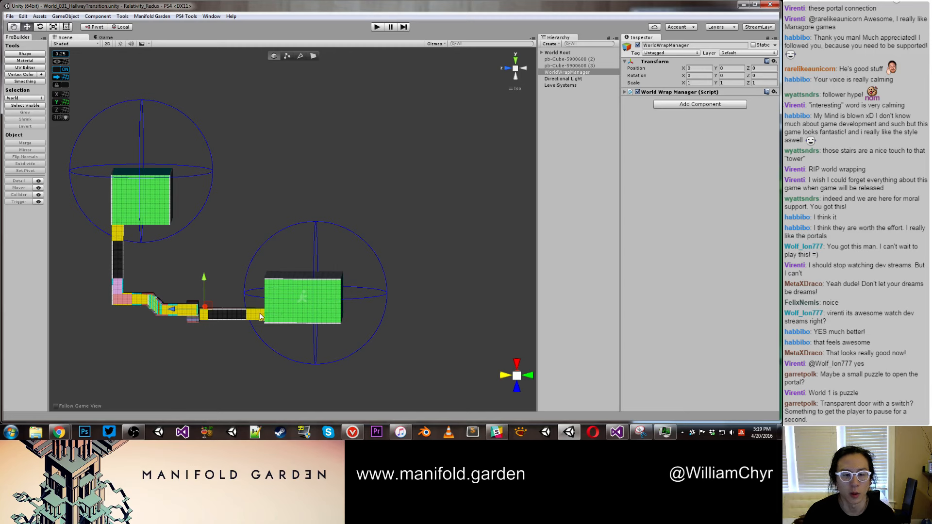
left_click_drag(204, 266, 248, 263, "alt")
scroll(271, 275, "up", 5)
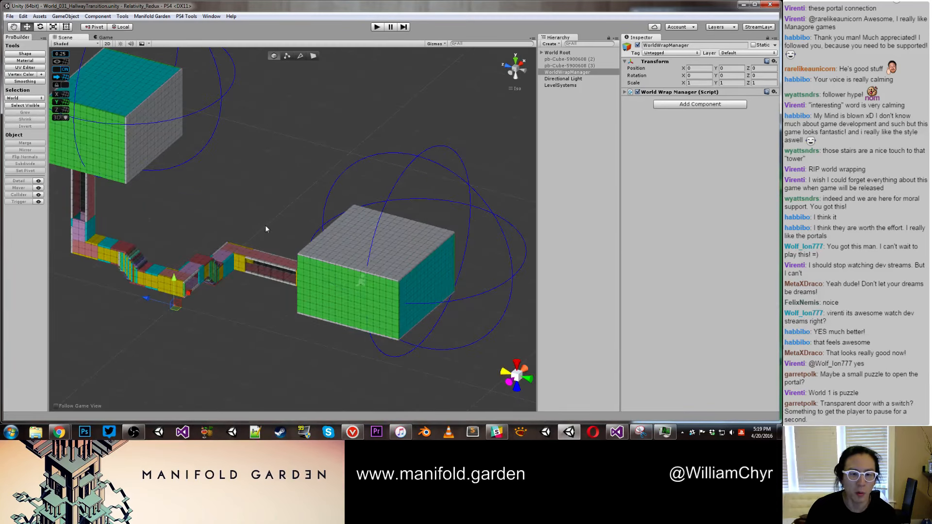
left_click_drag(265, 226, 205, 182, "alt")
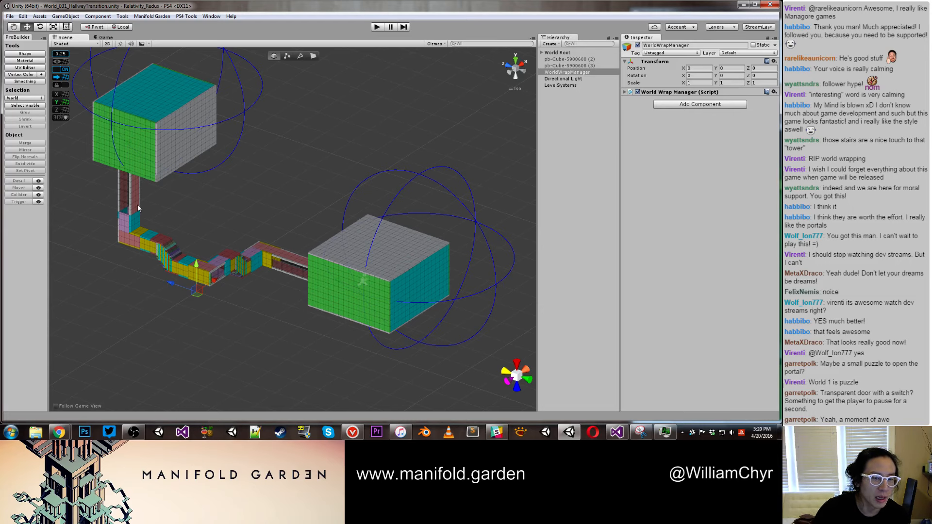
left_click(409, 241)
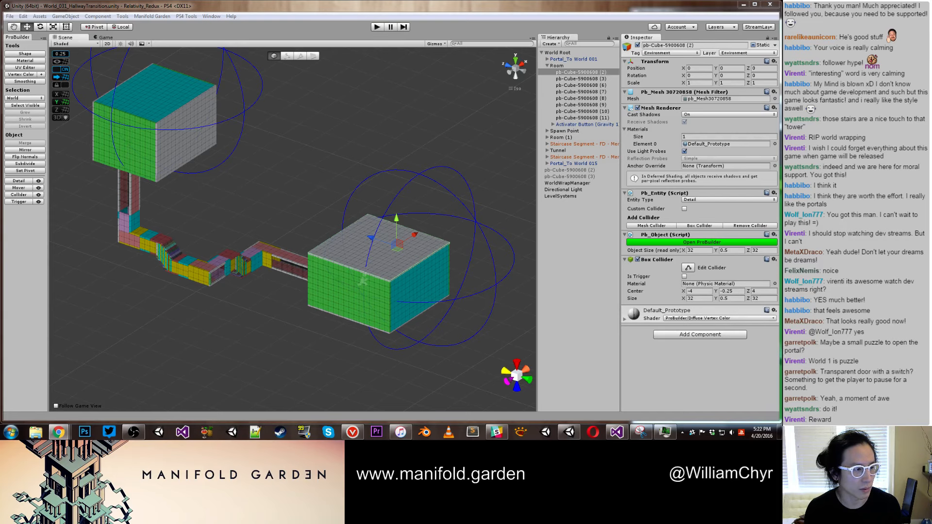
left_click_drag(0, 63, 621, 49)
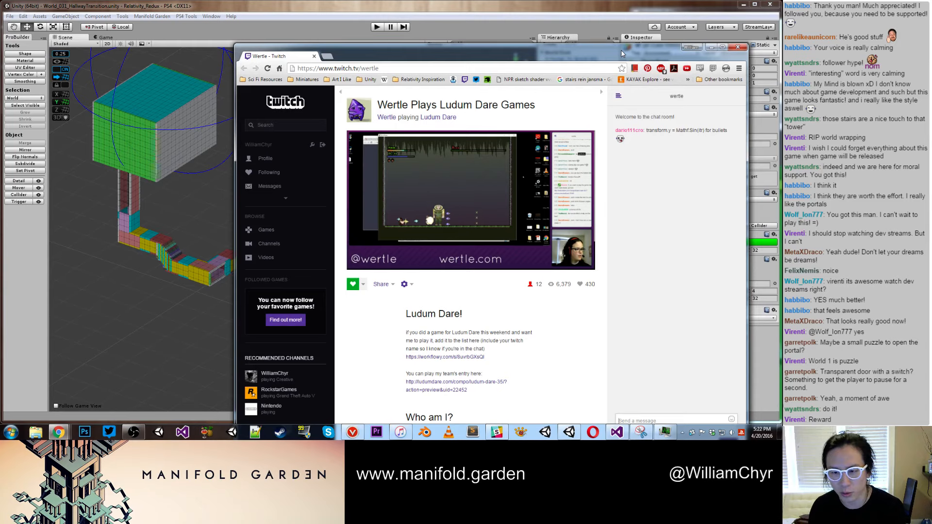
left_click_drag(621, 49, 931, 44)
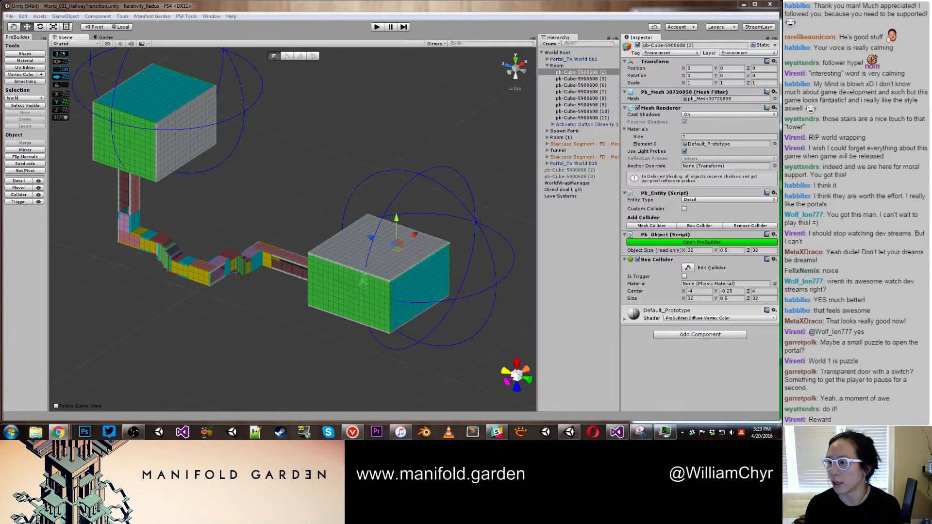